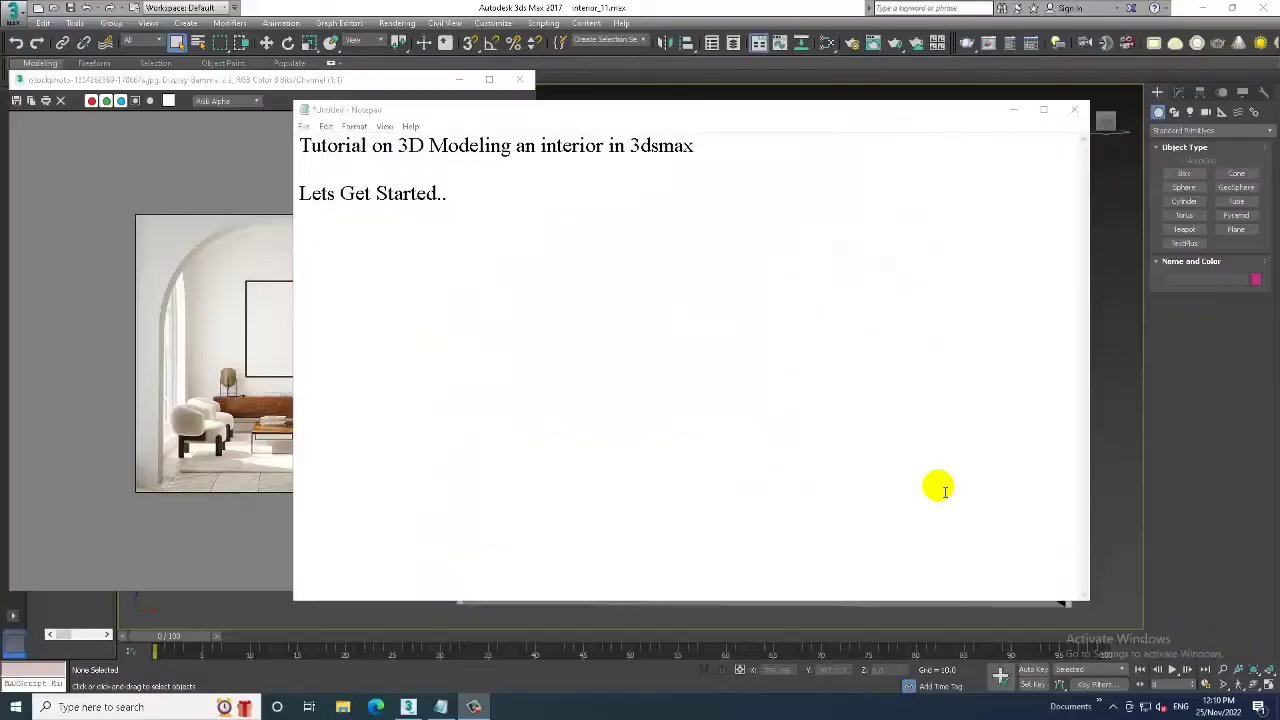
# - Append the line 'Will be modeling the front part again' to the Notepad notes, then minimise Notepad
pyautogui.moveTo(614, 257); pyautogui.dragTo(328, 131)
pyautogui.click(545, 220)
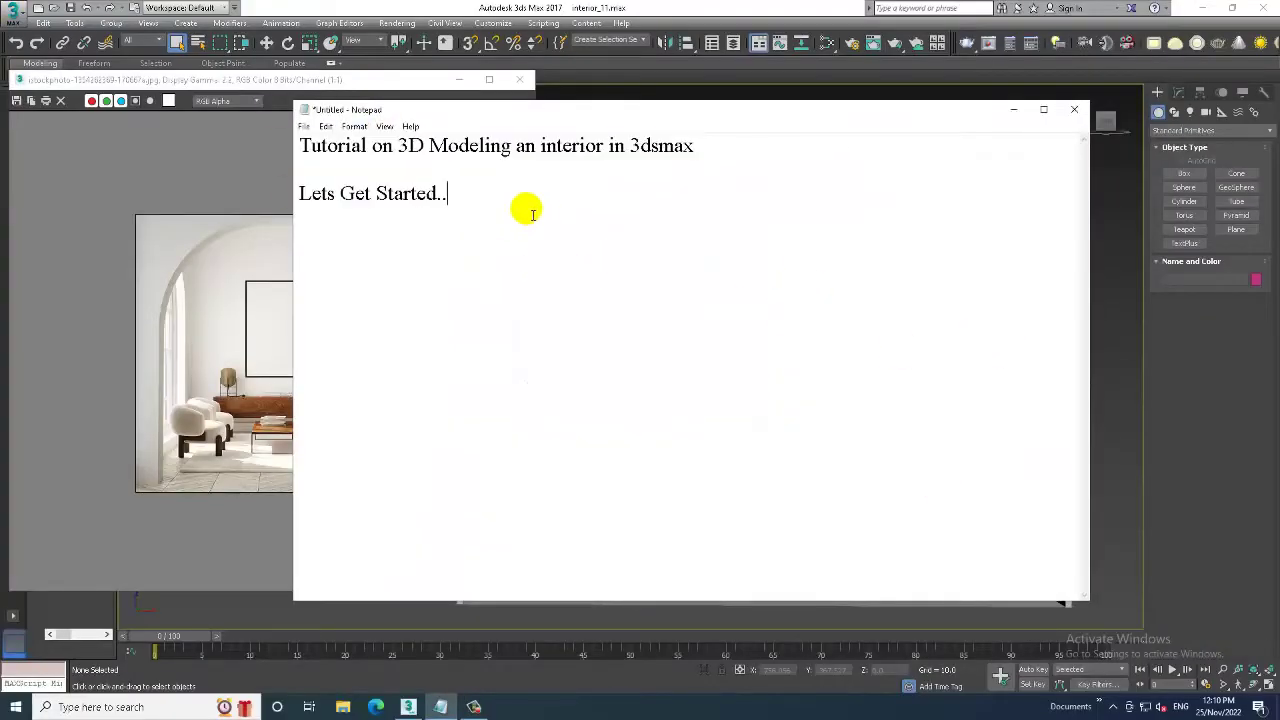
pyautogui.press('Return')
pyautogui.write('Will be modeling the front part again')
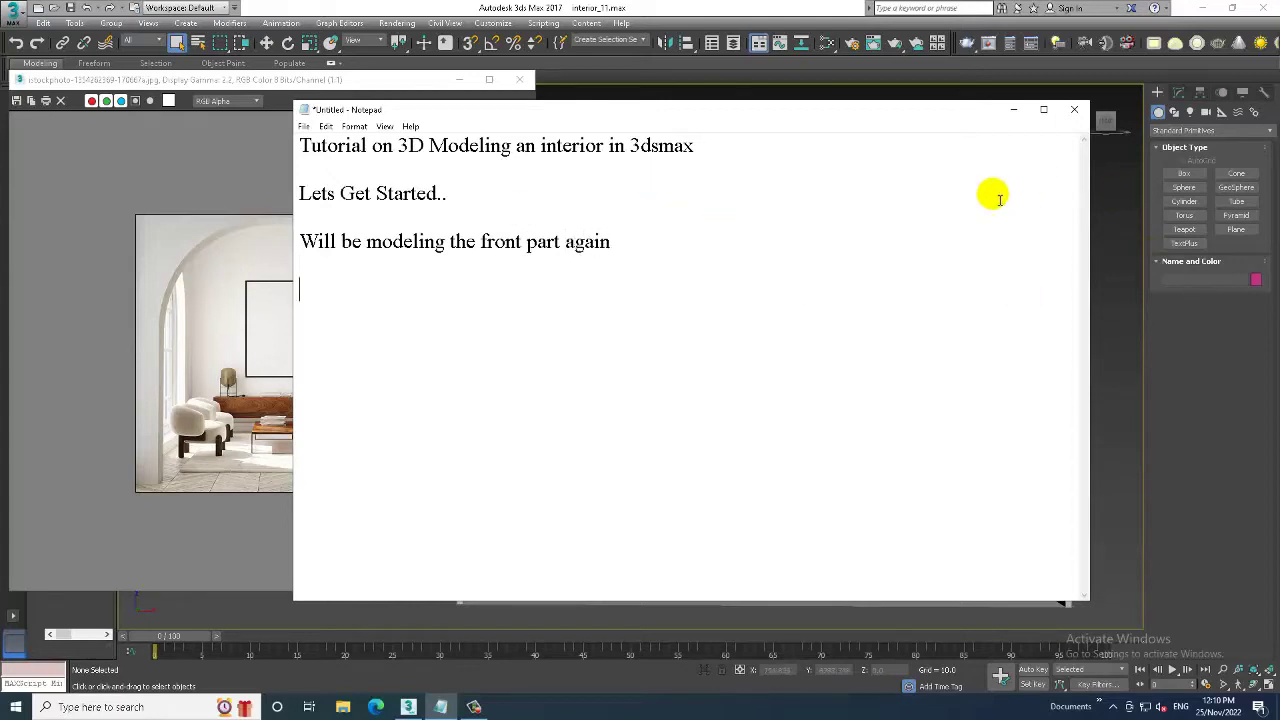
pyautogui.click(1015, 110)
# - Delete the old arch wall and maximise the Front view
pyautogui.click(783, 172)
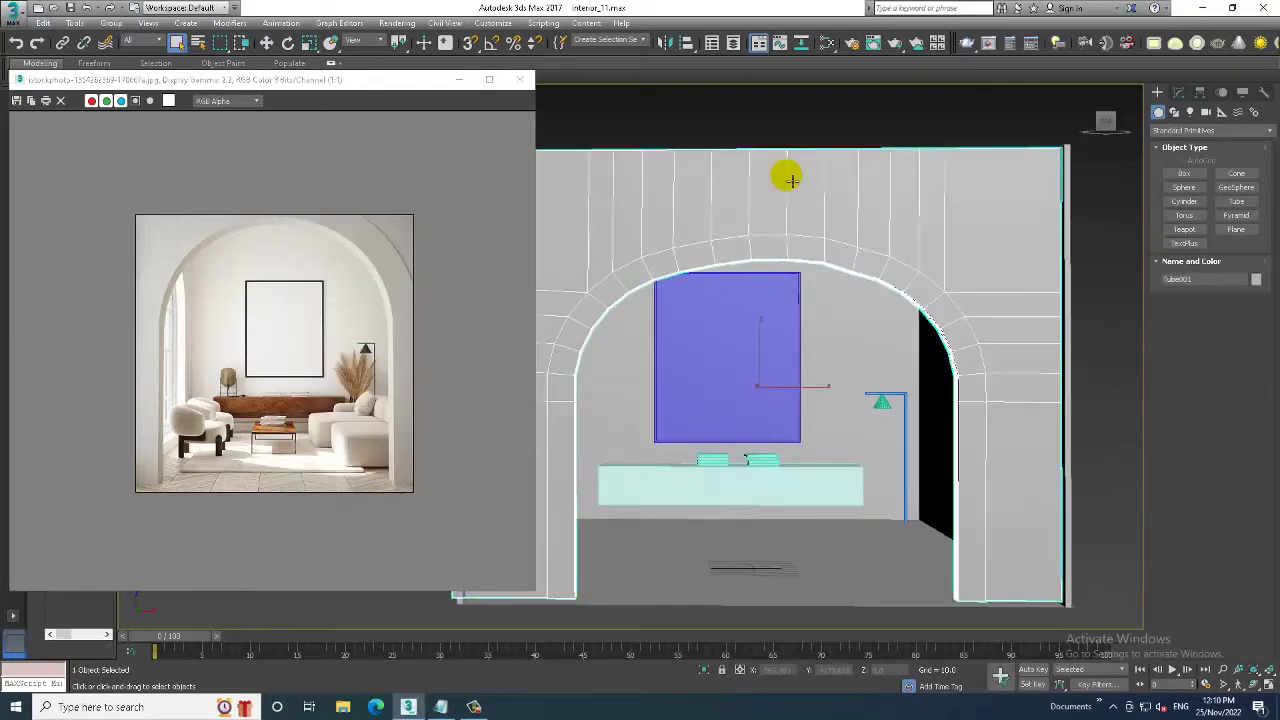
pyautogui.press('Delete')
pyautogui.hotkey('alt', 'w')
pyautogui.hotkey('alt', 'w')
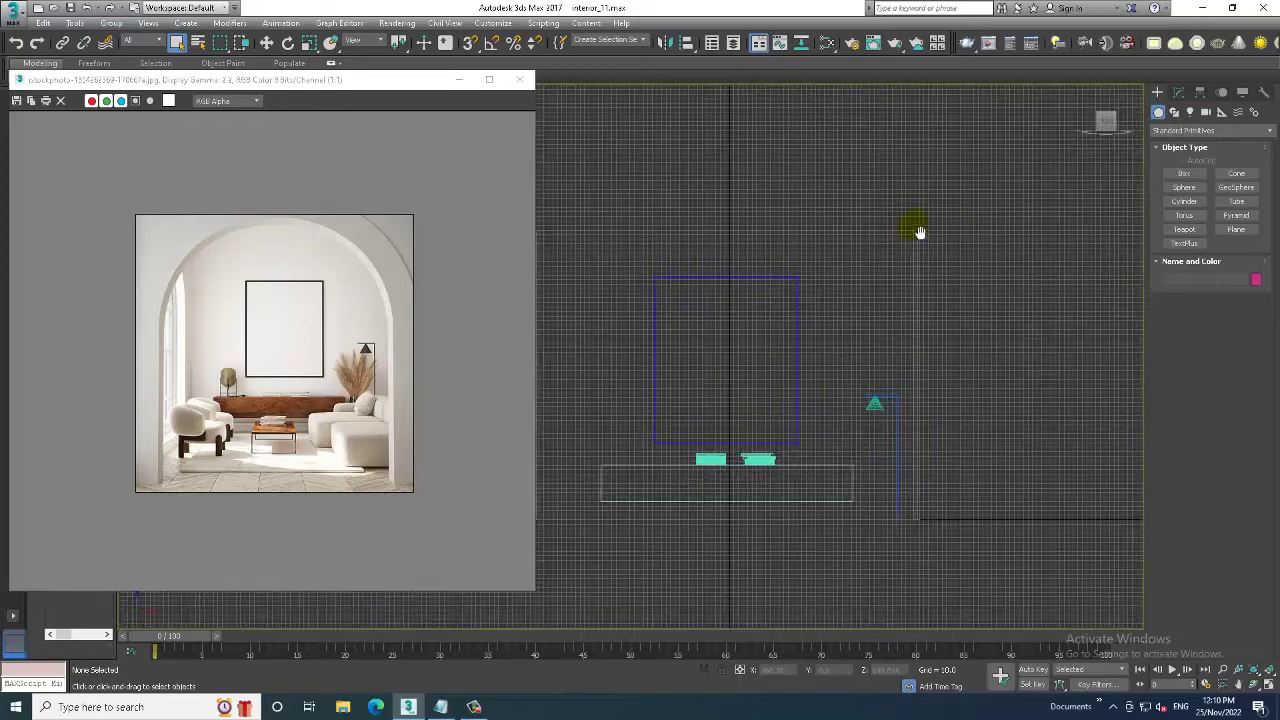
pyautogui.press('w')
# - Draw a three-sided open Line spline tracing the left, top and right of the wall opening
pyautogui.click(1174, 111)
pyautogui.click(1187, 185)
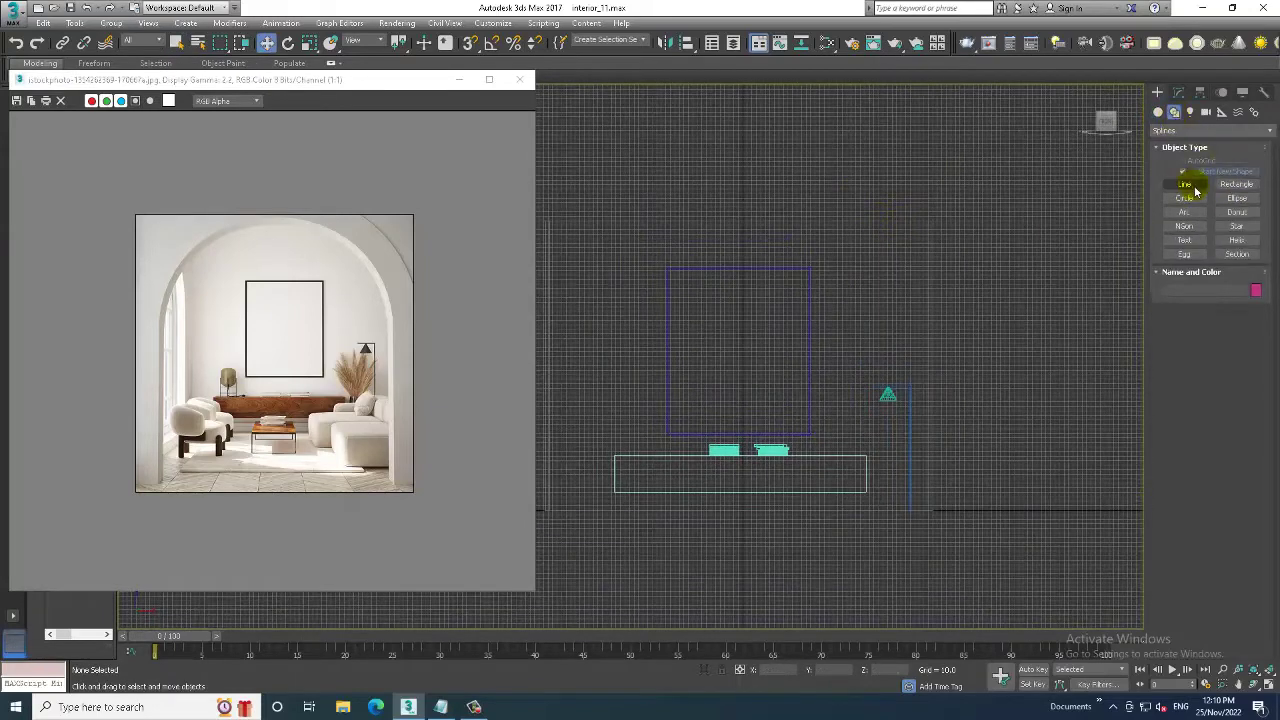
pyautogui.moveTo(559, 527); pyautogui.dragTo(616, 552, button='middle')
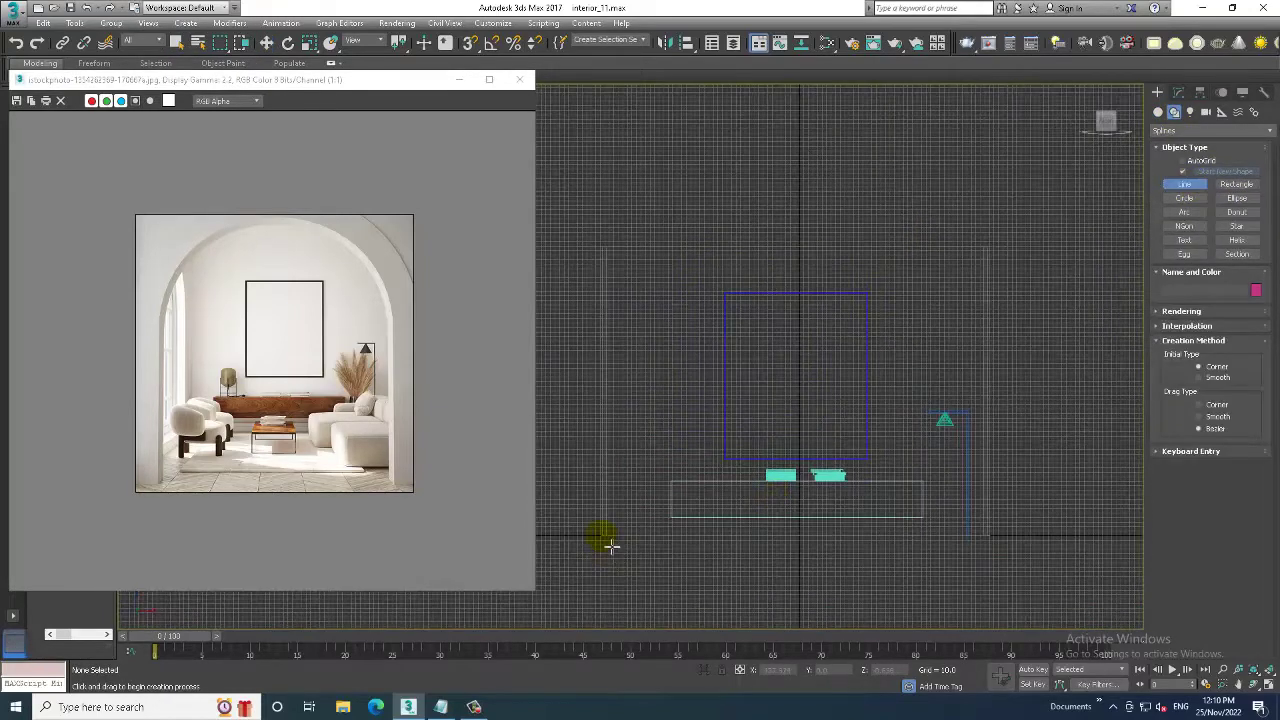
pyautogui.moveTo(601, 536); pyautogui.dragTo(601, 236)
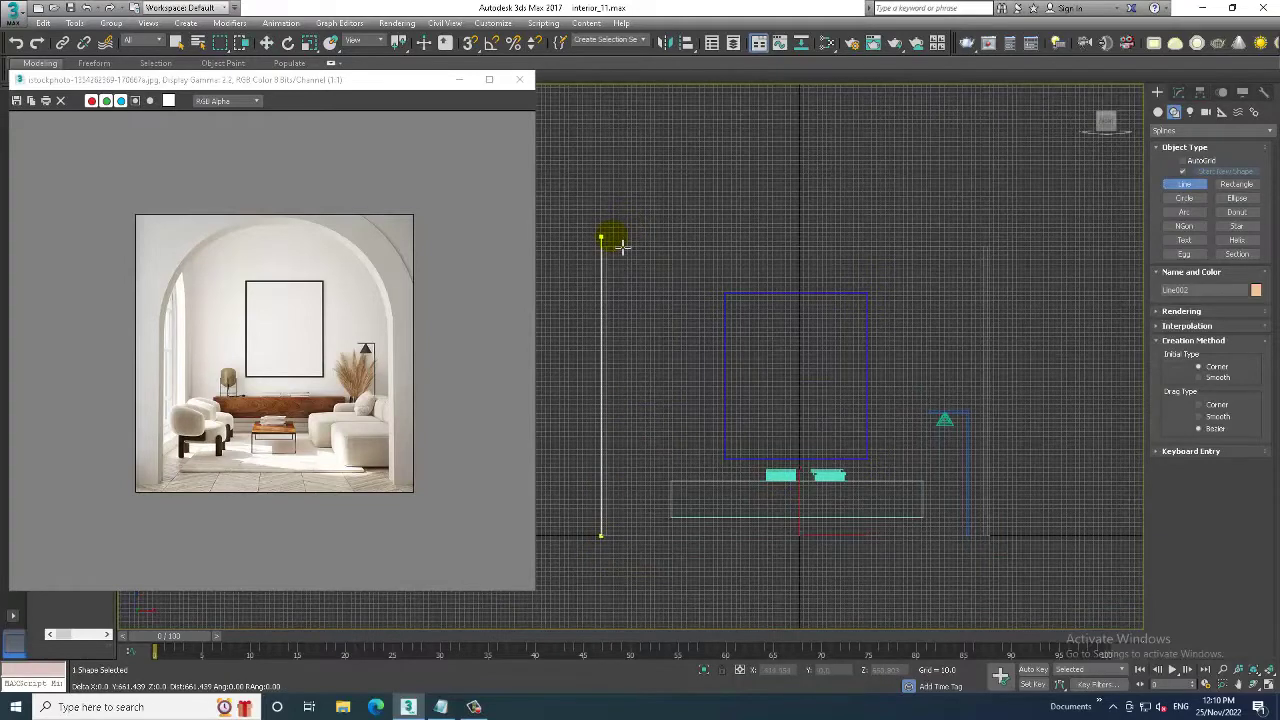
pyautogui.click(985, 240)
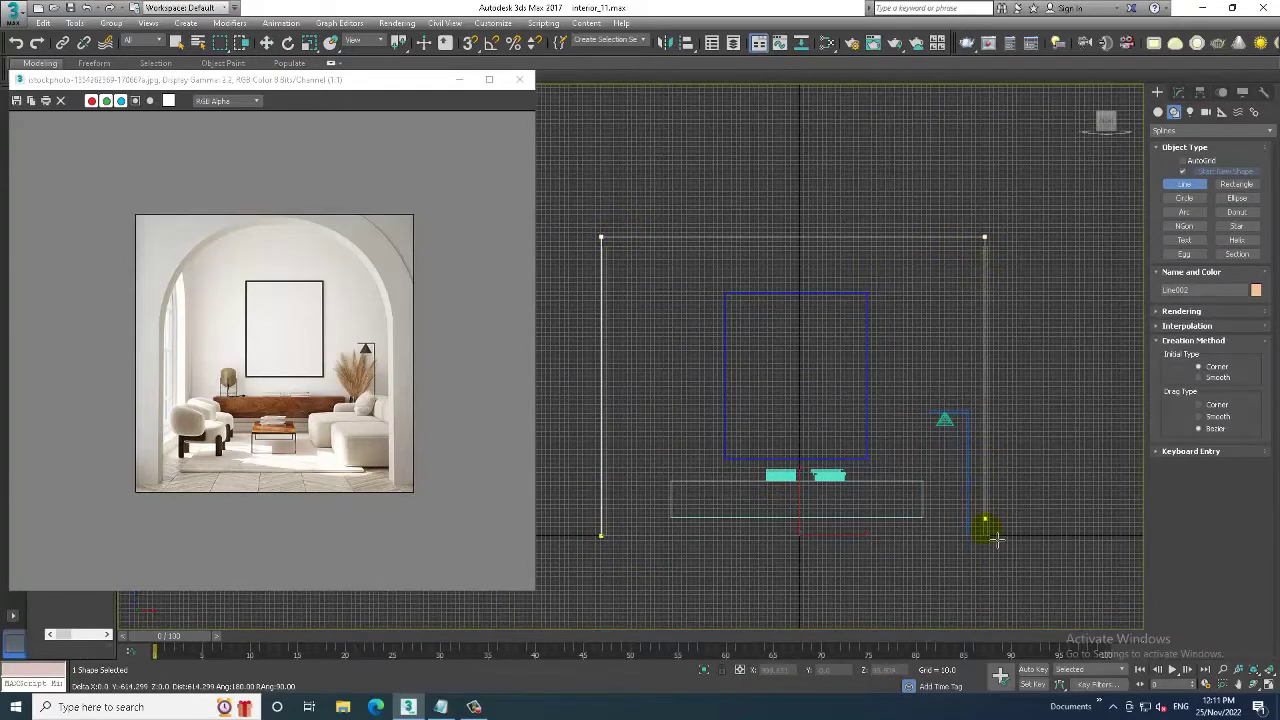
pyautogui.click(995, 547)
pyautogui.rightClick(995, 547)
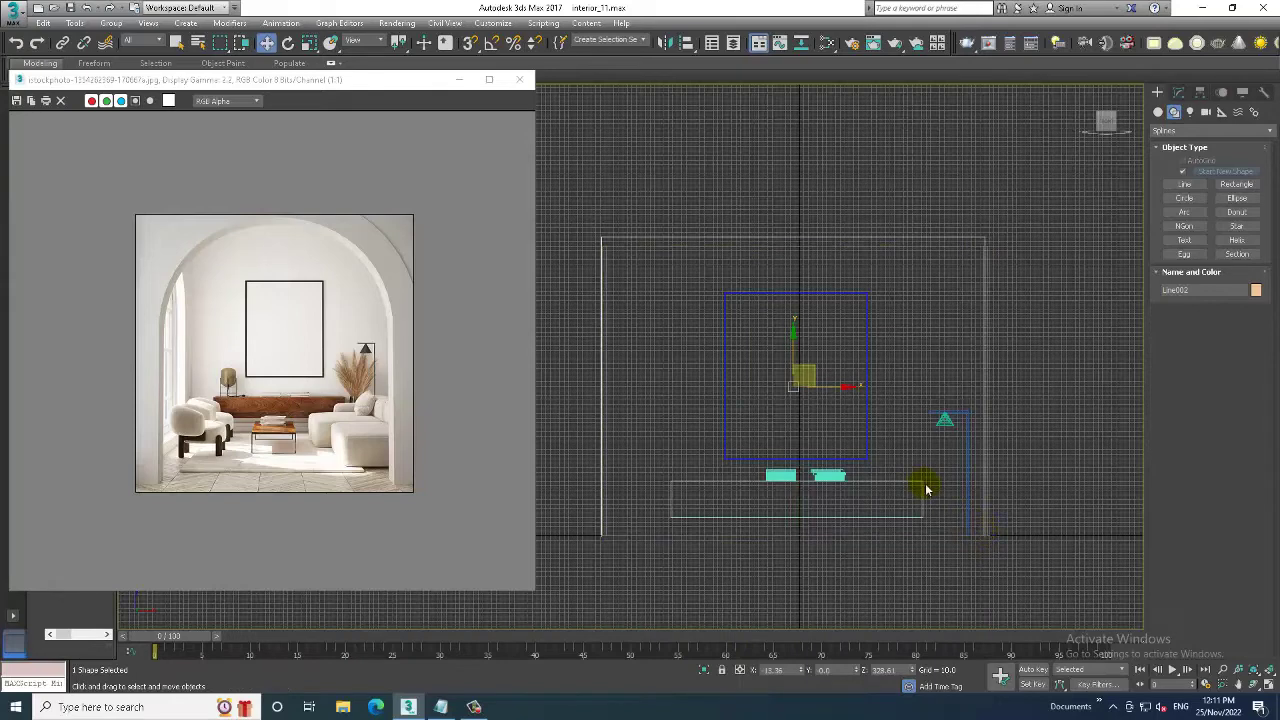
# - Fillet the line's two top corner vertices into one large arc
pyautogui.press('1')
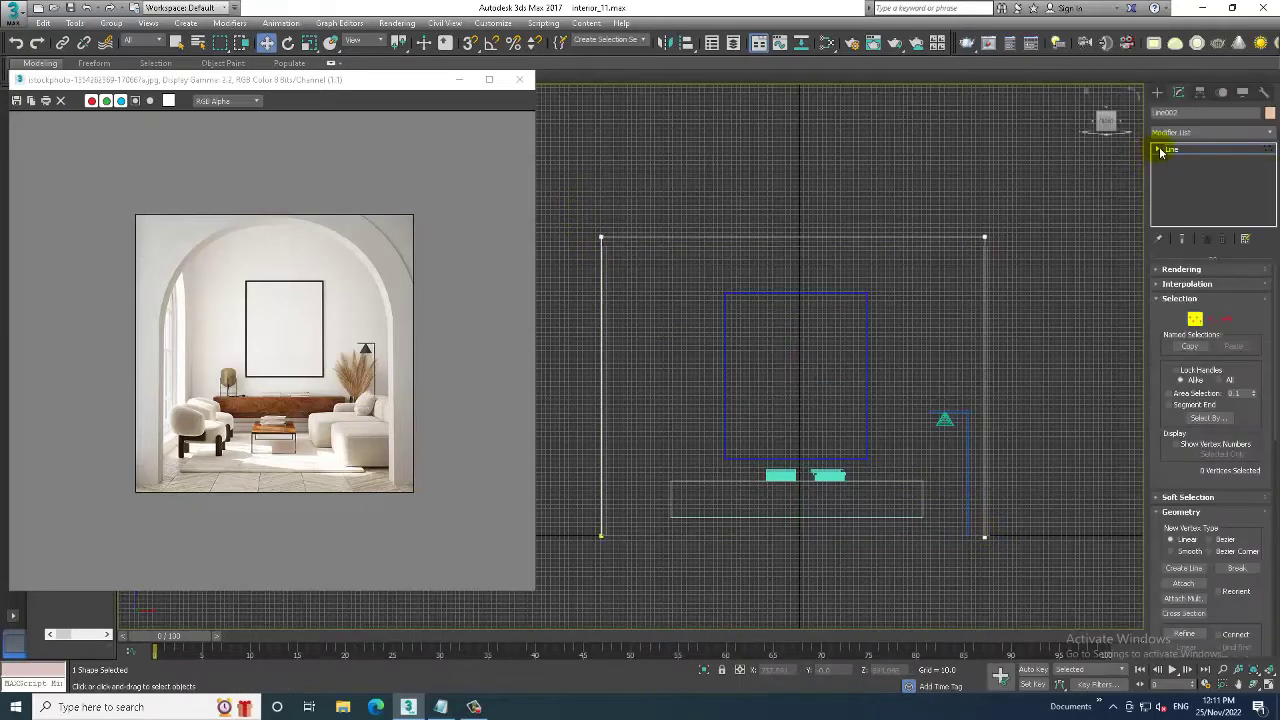
pyautogui.click(1160, 150)
pyautogui.moveTo(563, 178); pyautogui.dragTo(630, 255)
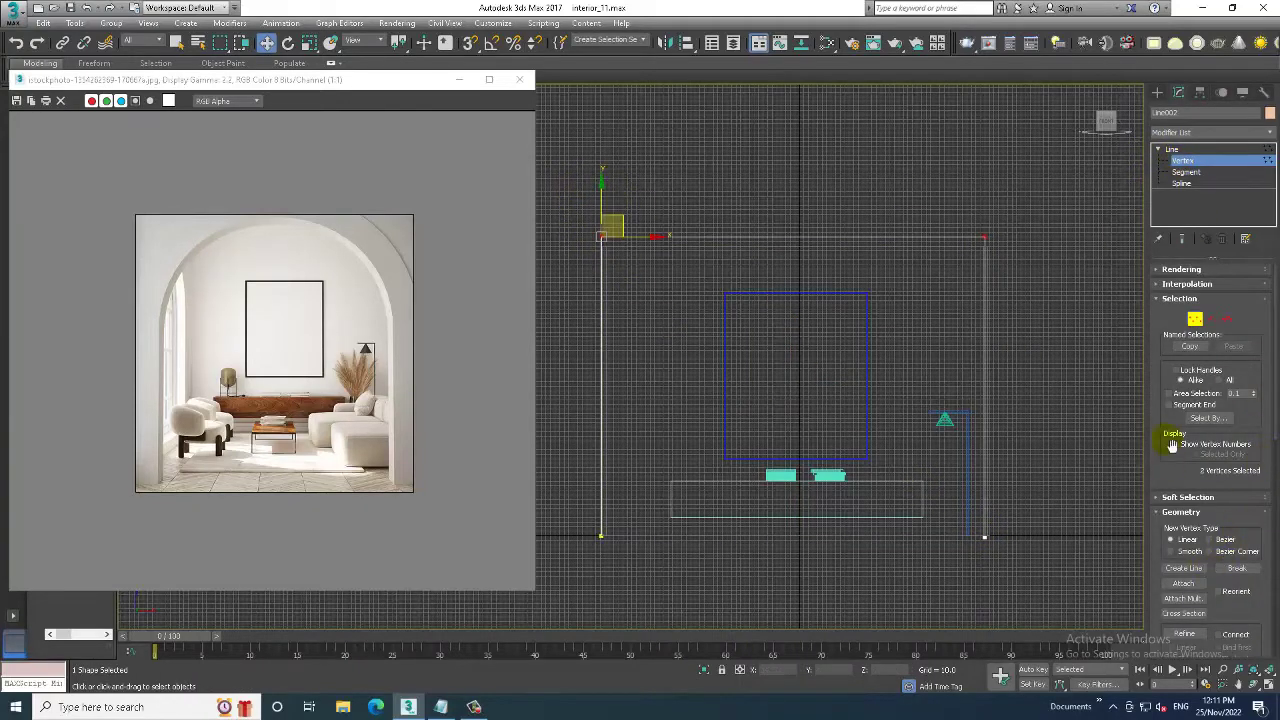
pyautogui.moveTo(1172, 444); pyautogui.dragTo(1181, 197)
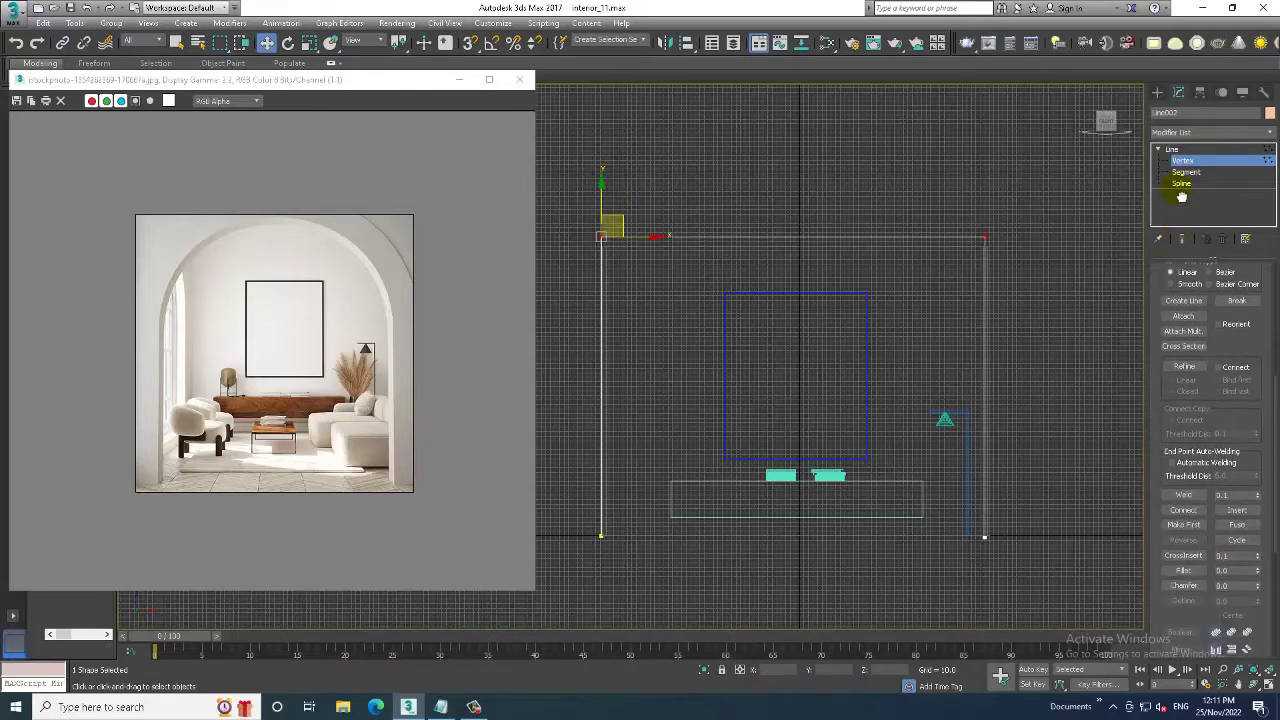
pyautogui.scroll(-2, 1200, 450)
pyautogui.click(1183, 436)
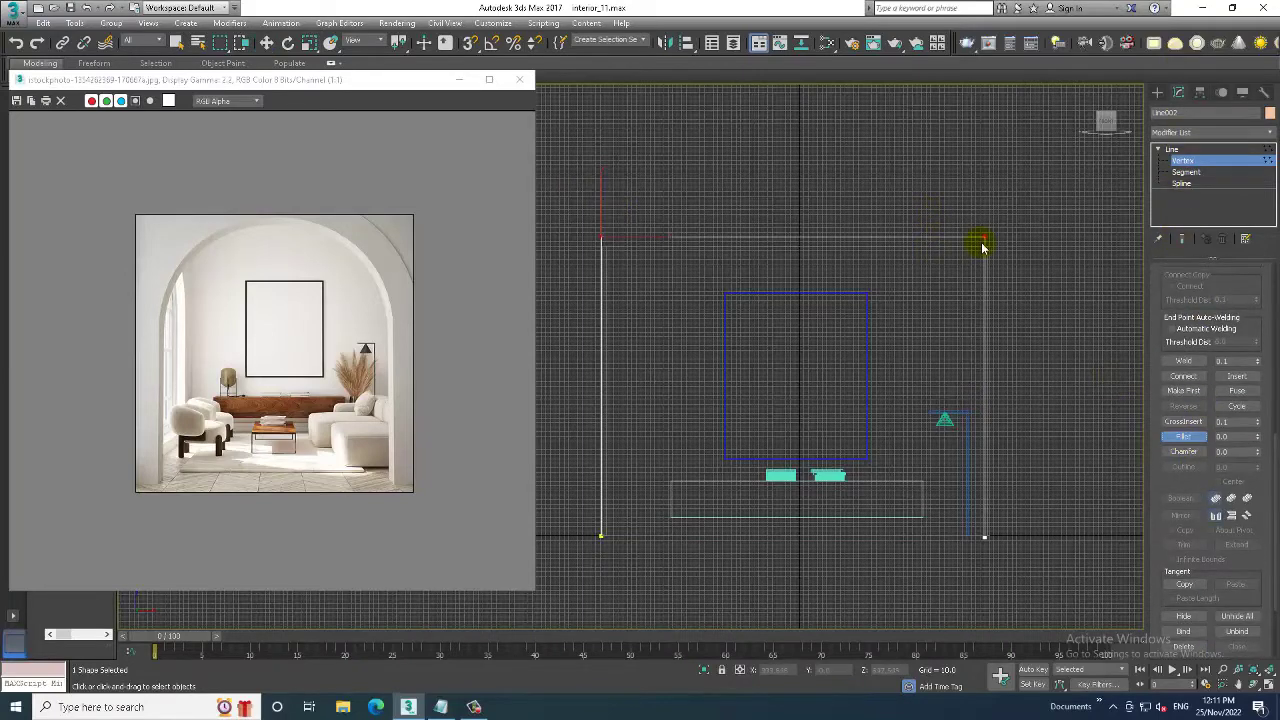
pyautogui.moveTo(989, 251)
pyautogui.mouseDown()
pyautogui.moveTo(949, 77)
pyautogui.moveTo(943, 94)
pyautogui.moveTo(903, 46)
pyautogui.mouseUp()
pyautogui.rightClick(671, 248)
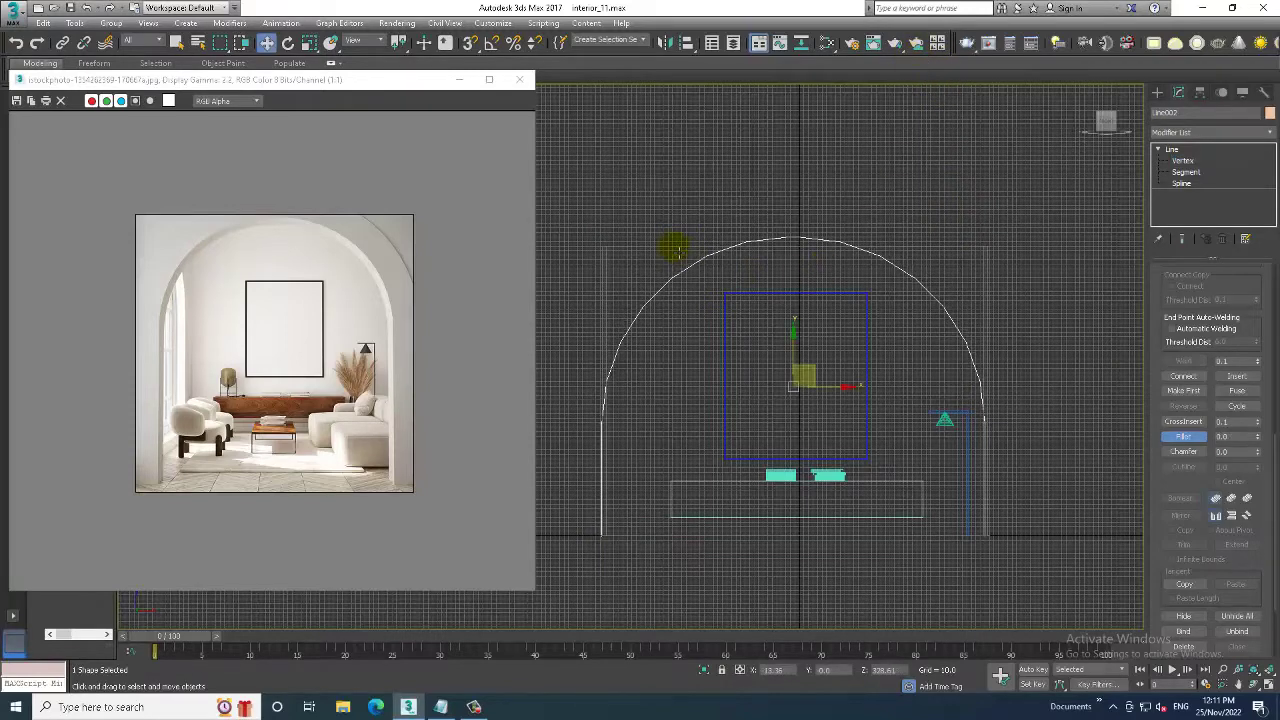
# - Move the arc's top vertex upward to raise the arch apex
pyautogui.click(602, 212)
pyautogui.click(600, 424)
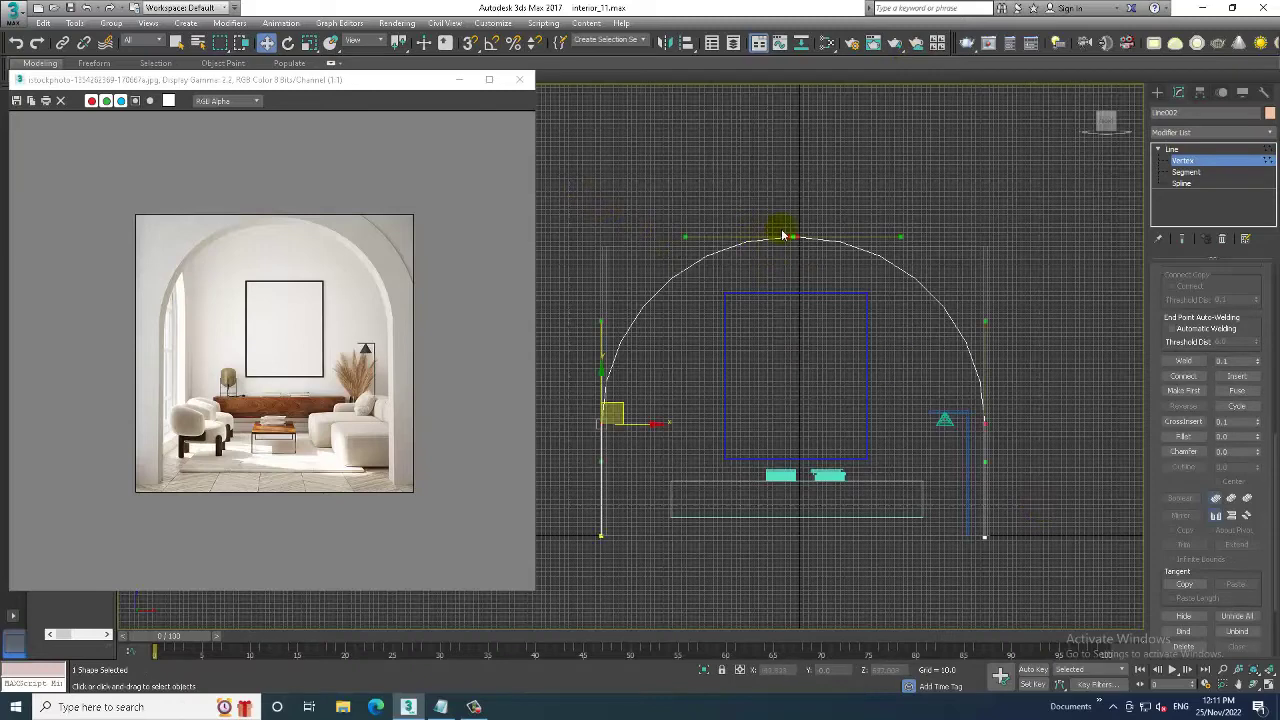
pyautogui.click(789, 237)
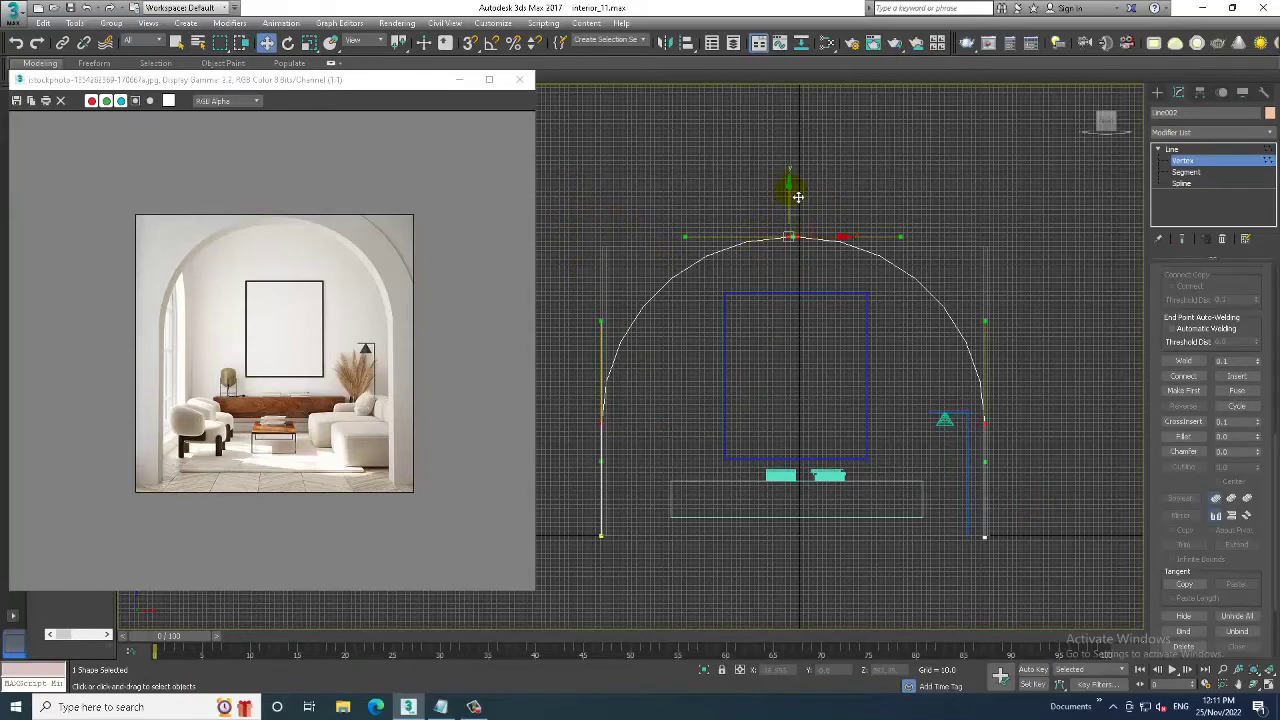
pyautogui.moveTo(788, 193); pyautogui.dragTo(801, 129)
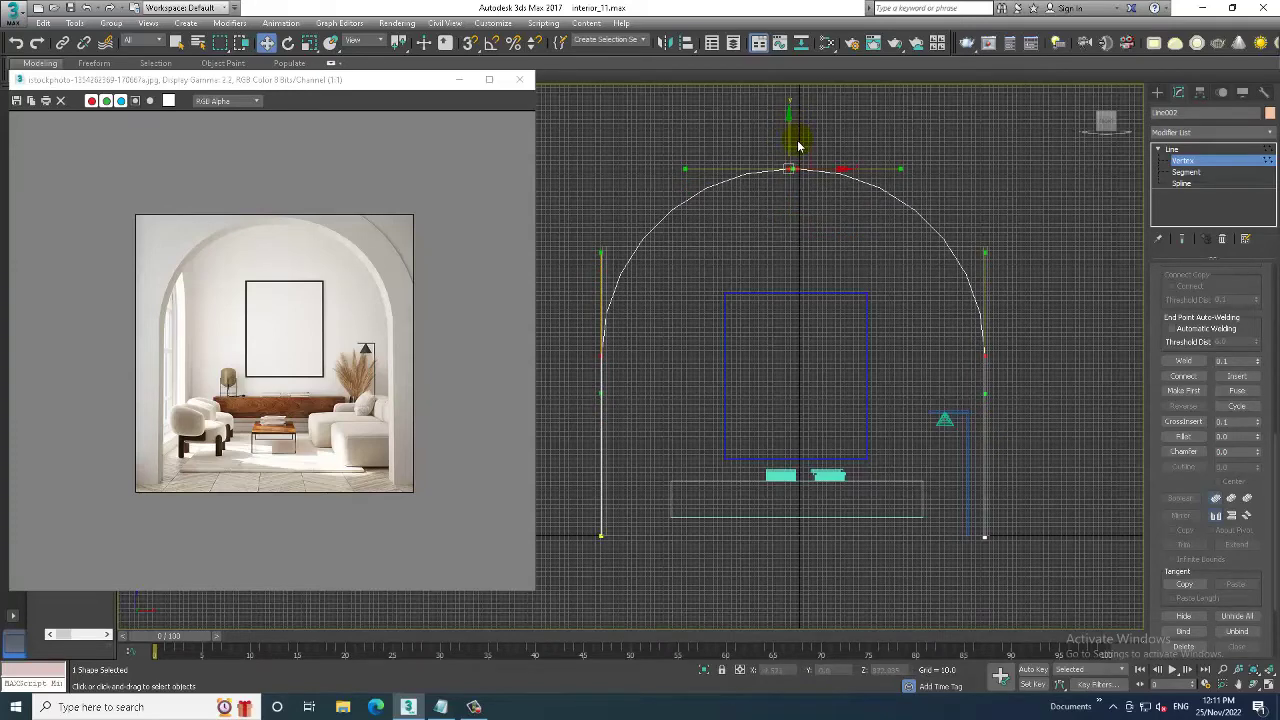
pyautogui.click(1190, 149)
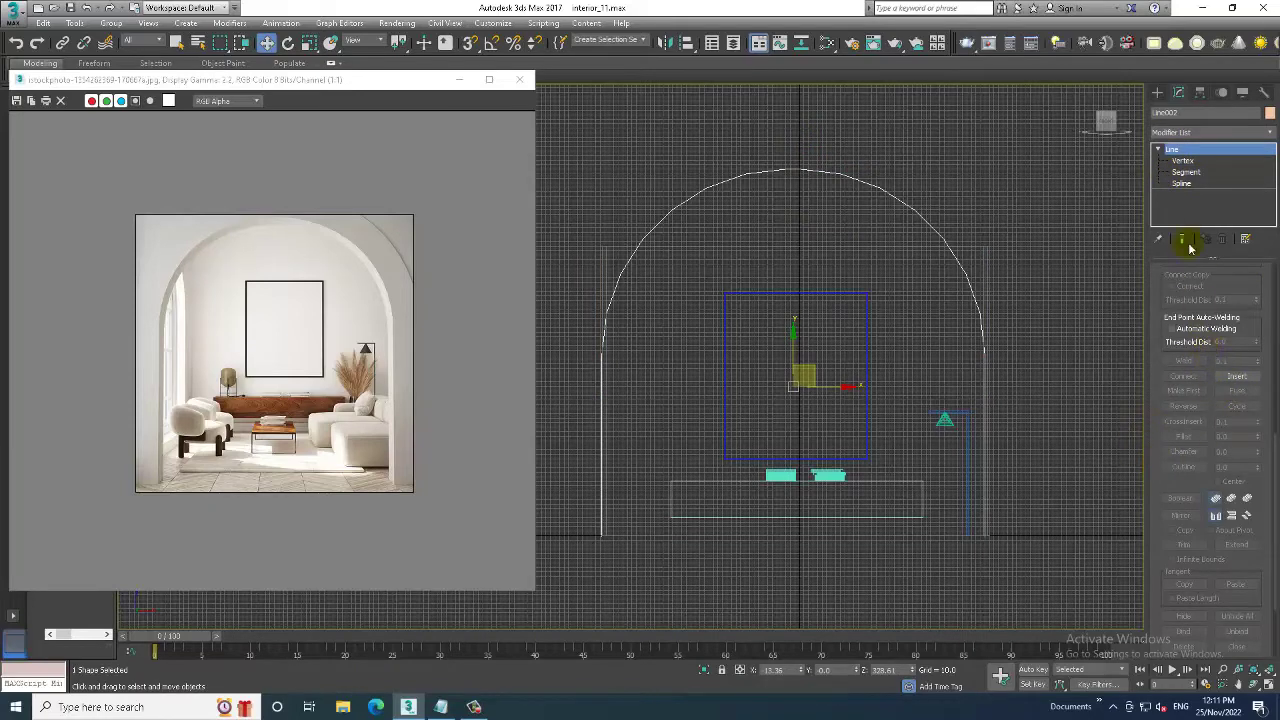
# - Outline the arch spline by about -60 to form a closed inner and outer band
pyautogui.click(1183, 184)
pyautogui.click(938, 234)
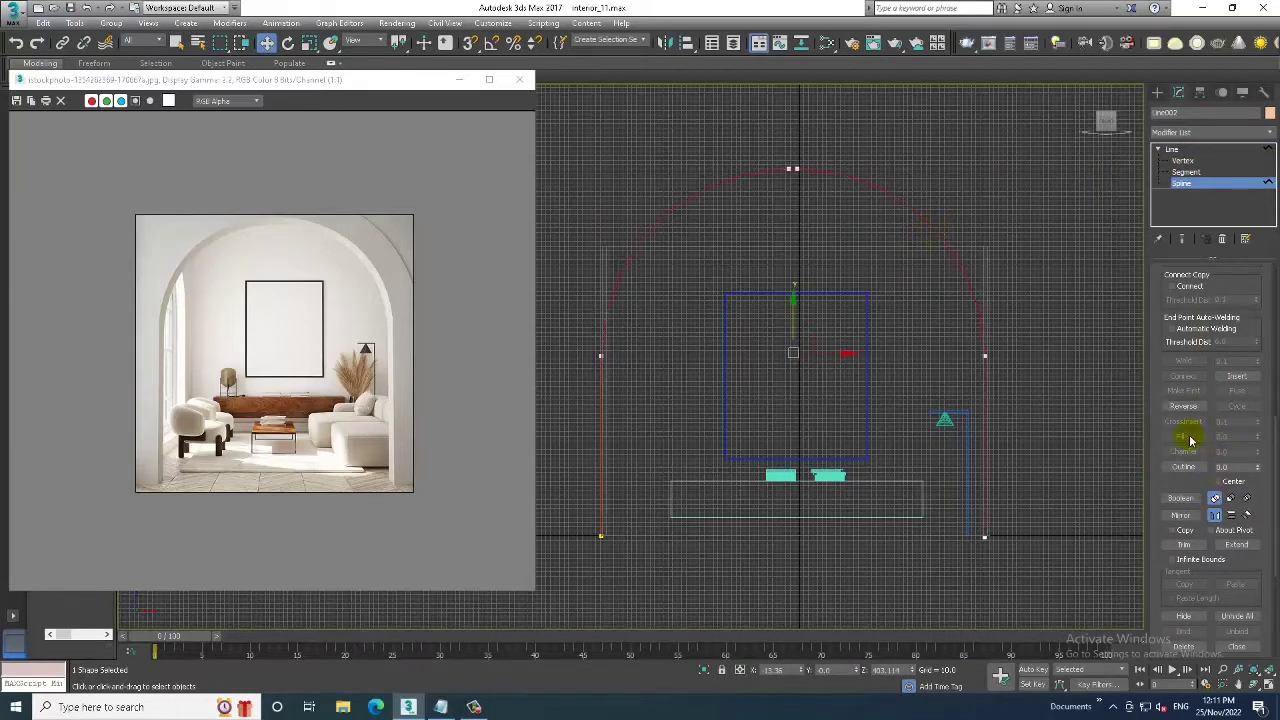
pyautogui.click(1186, 467)
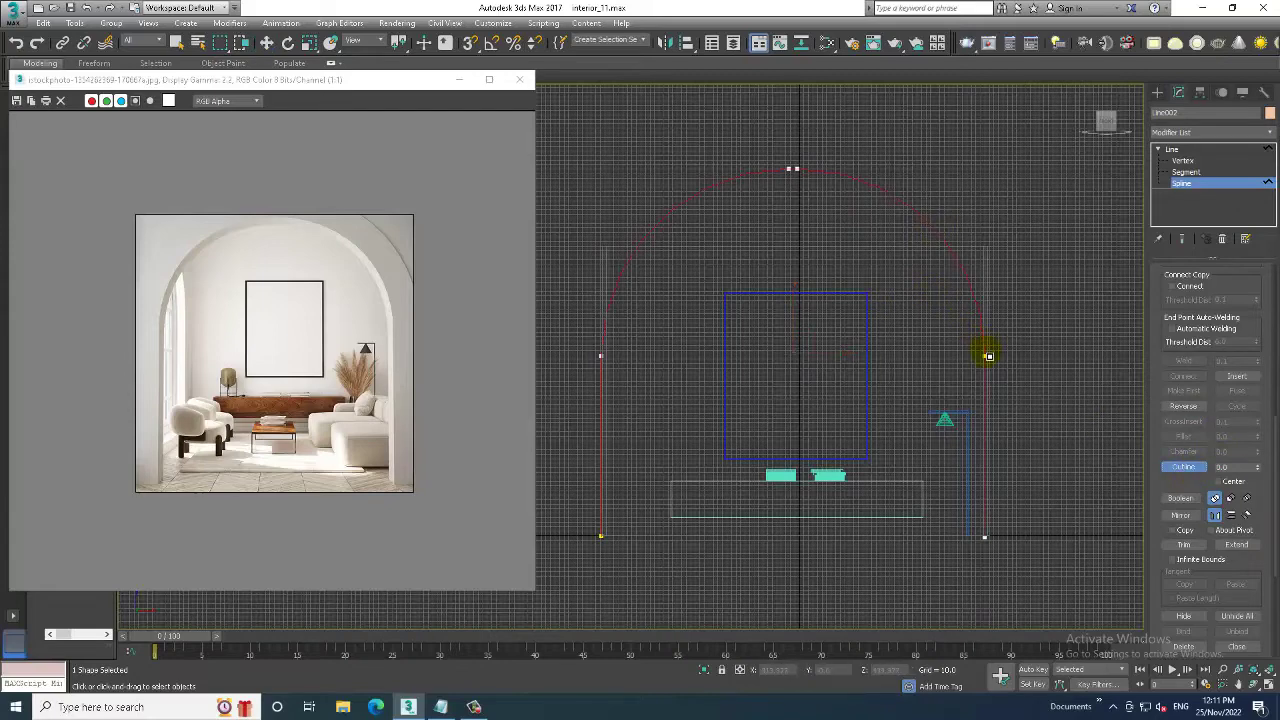
pyautogui.moveTo(988, 356)
pyautogui.mouseDown()
pyautogui.moveTo(982, 323)
pyautogui.moveTo(990, 385)
pyautogui.mouseUp()
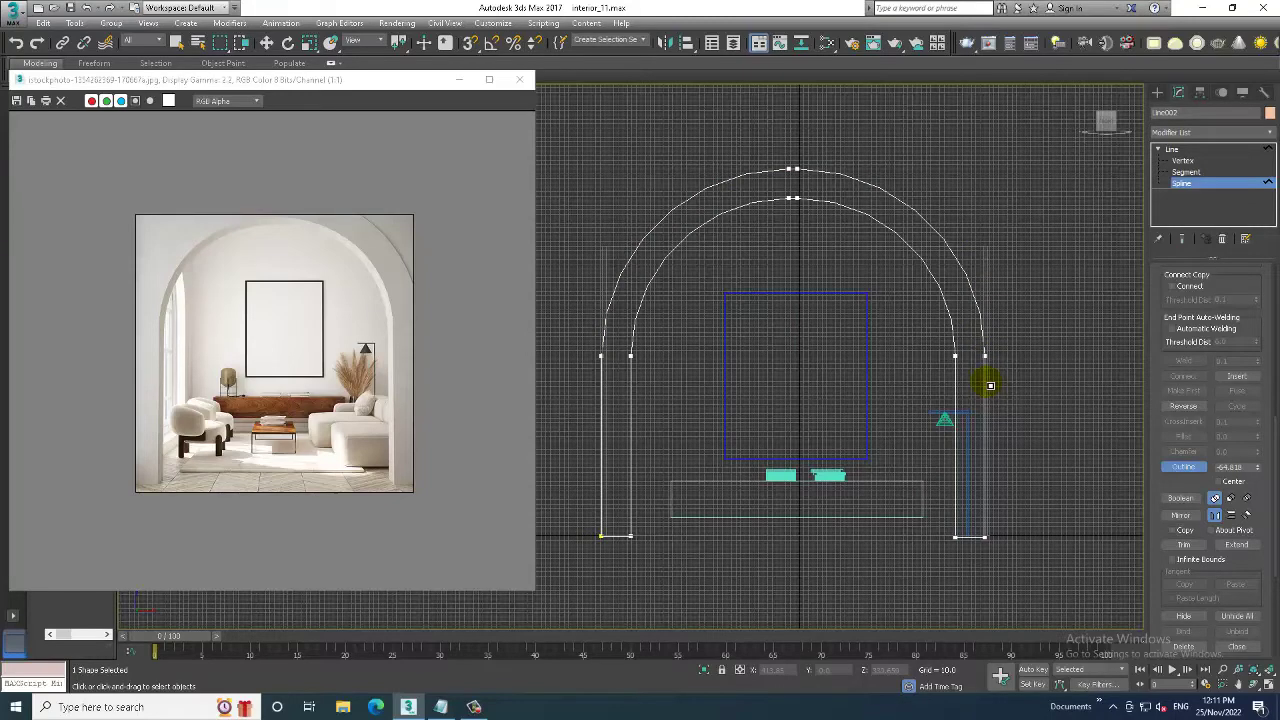
pyautogui.moveTo(990, 385); pyautogui.dragTo(993, 383)
# - Return to the four-view layout and maximise the Perspective view
pyautogui.press('w')
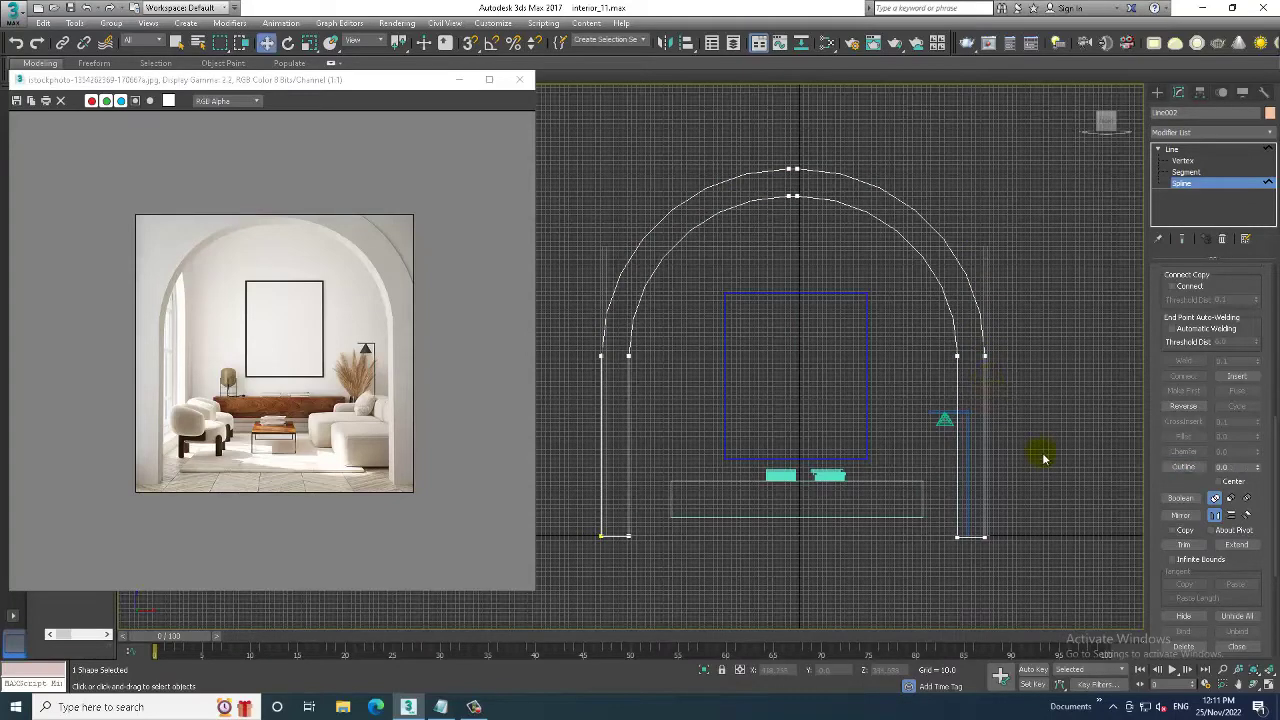
pyautogui.hotkey('alt', 'w')
pyautogui.rightClick(997, 494)
pyautogui.hotkey('alt', 'w')
# - Apply an Extrude modifier to Line002 and set its Amount to 38.0
pyautogui.keyDown('alt'); pyautogui.moveTo(963, 489); pyautogui.dragTo(1065, 384, button='middle'); pyautogui.keyUp('alt')
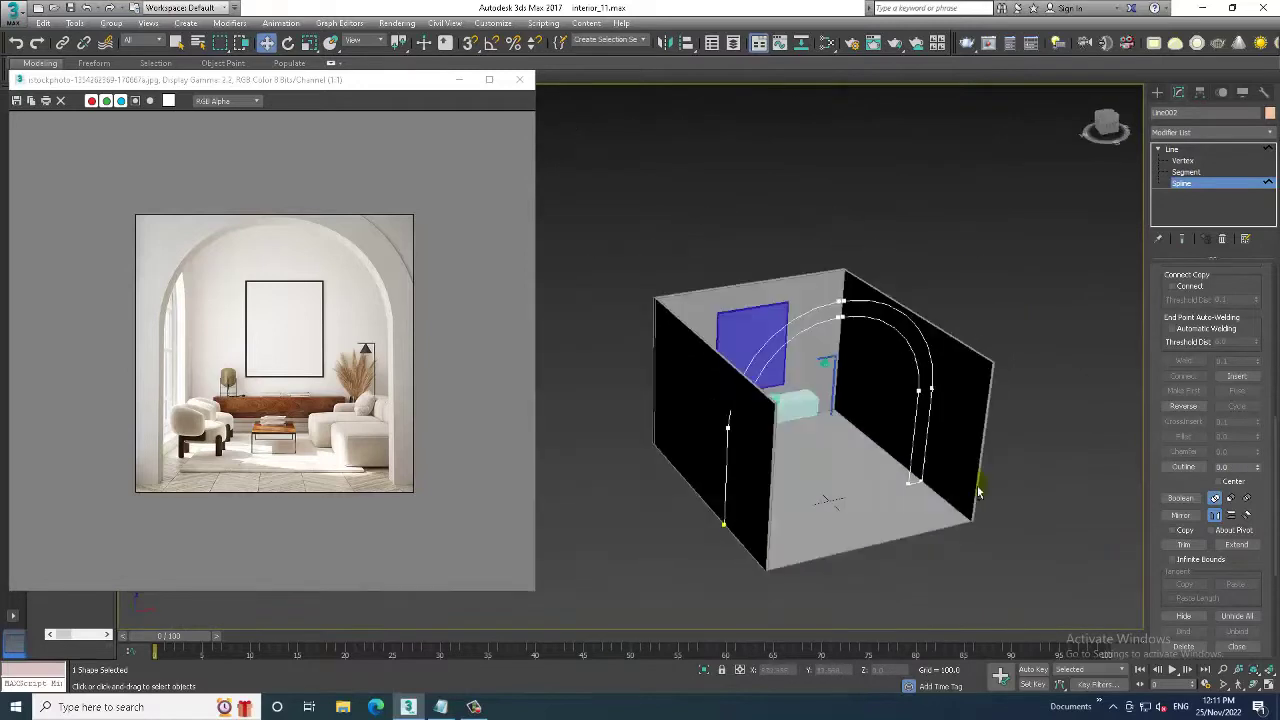
pyautogui.click(1172, 149)
pyautogui.moveTo(860, 420)
pyautogui.keyDown('alt'); pyautogui.mouseDown(button='middle')
pyautogui.moveTo(802, 415)
pyautogui.moveTo(871, 429)
pyautogui.mouseUp(button='middle'); pyautogui.keyUp('alt')
pyautogui.moveTo(942, 371)
pyautogui.keyDown('alt'); pyautogui.mouseDown(button='middle')
pyautogui.moveTo(897, 337)
pyautogui.moveTo(886, 343)
pyautogui.mouseUp(button='middle'); pyautogui.keyUp('alt')
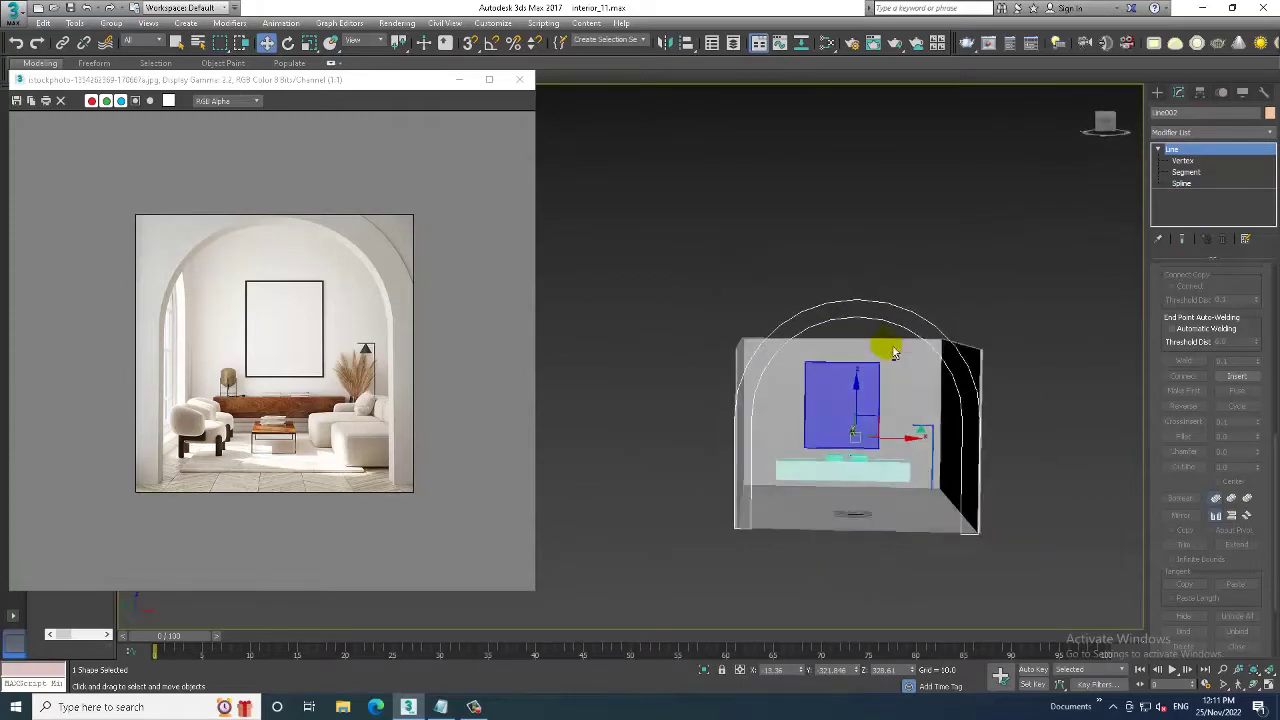
pyautogui.click(1200, 131)
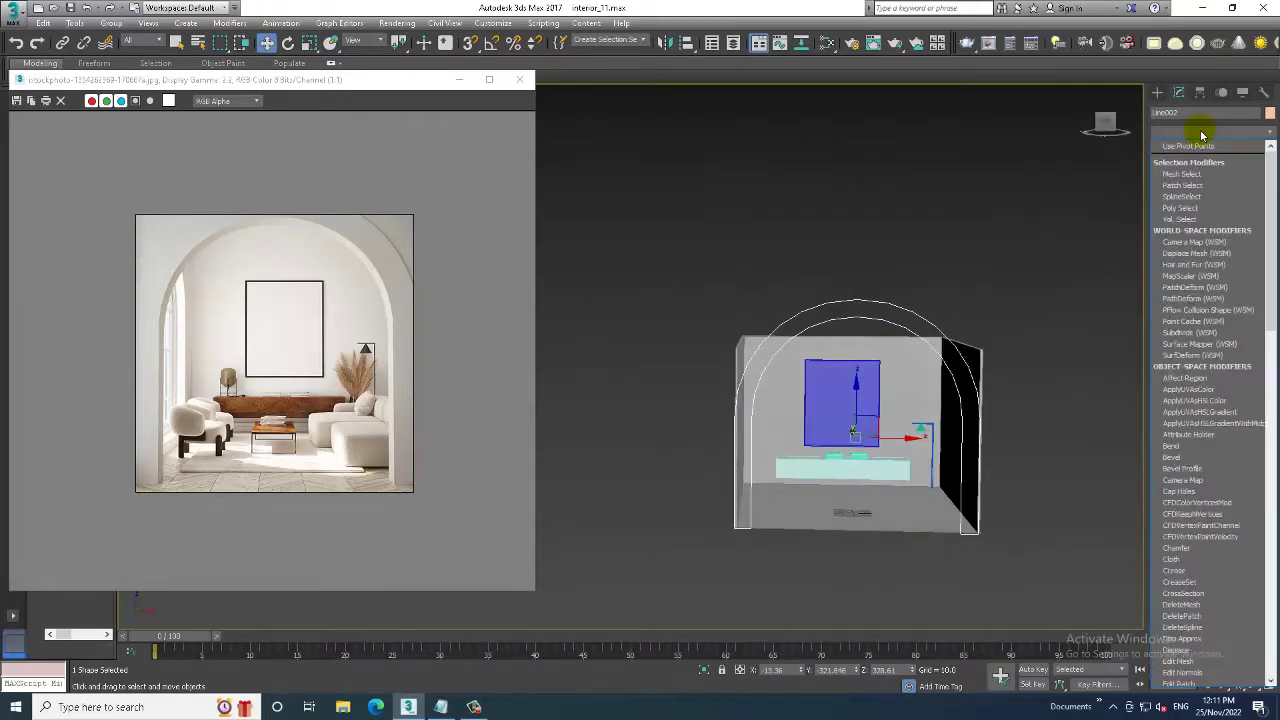
pyautogui.write('ex')
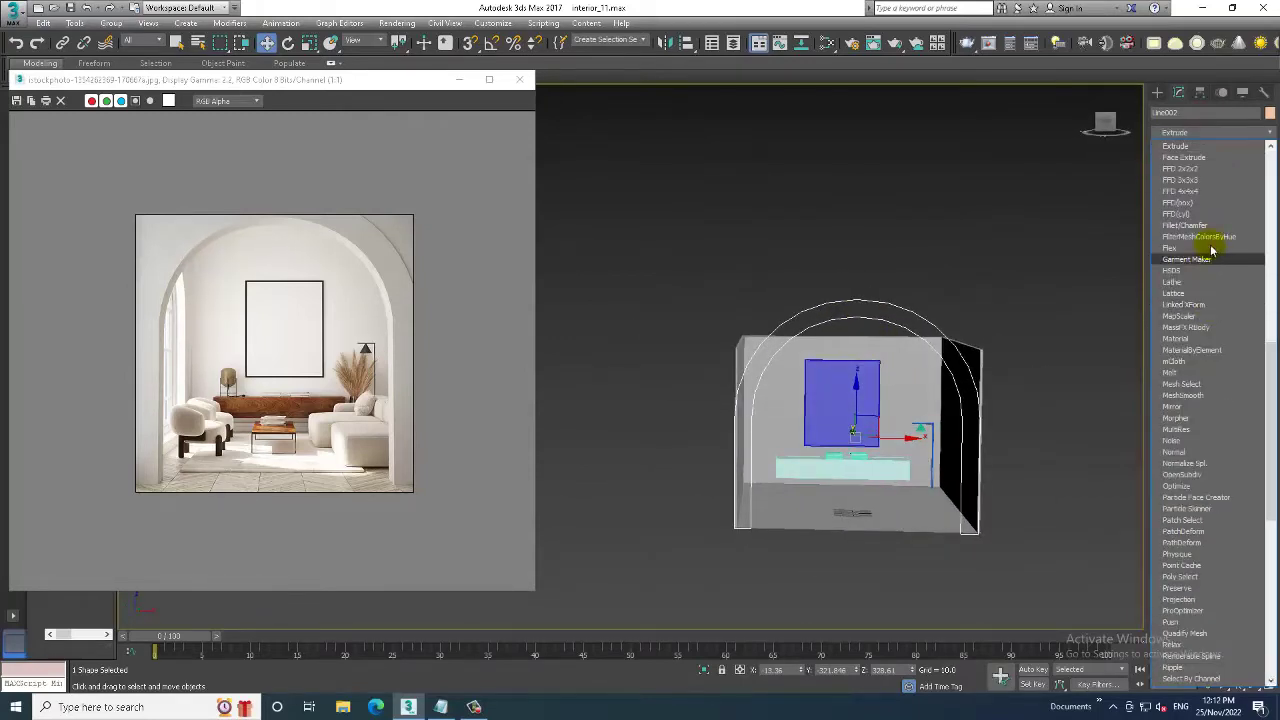
pyautogui.click(1190, 146)
pyautogui.keyDown('alt'); pyautogui.moveTo(1040, 310); pyautogui.dragTo(968, 323, button='middle'); pyautogui.keyUp('alt')
pyautogui.scroll(3, 966, 328)
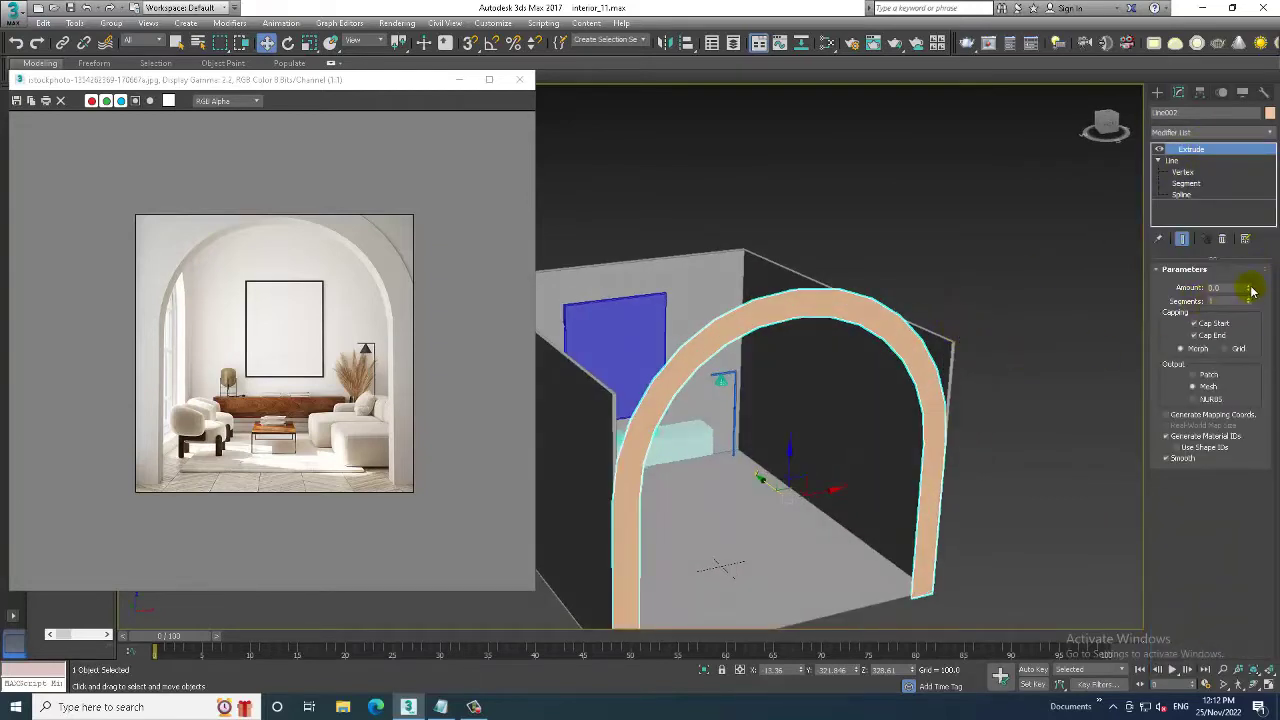
pyautogui.moveTo(1250, 289); pyautogui.dragTo(1267, 238)
pyautogui.moveTo(860, 470)
pyautogui.keyDown('alt'); pyautogui.mouseDown(button='middle')
pyautogui.moveTo(763, 497)
pyautogui.moveTo(757, 486)
pyautogui.mouseUp(button='middle'); pyautogui.keyUp('alt')
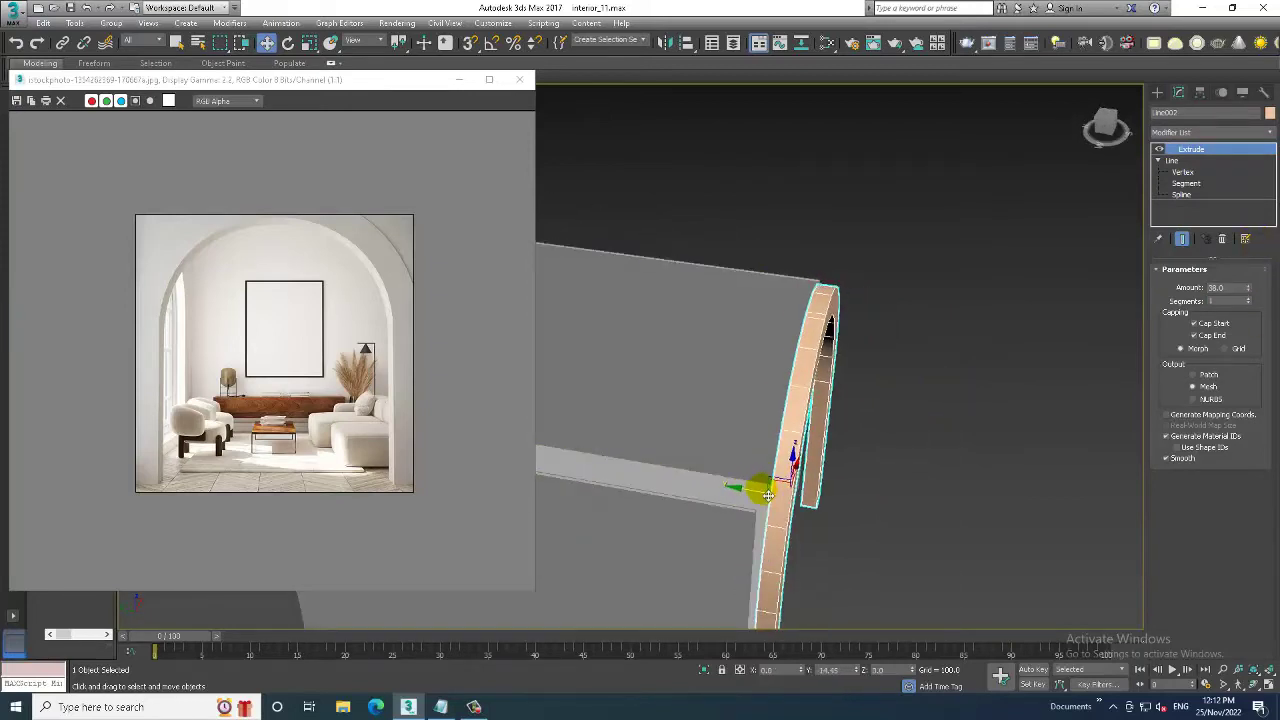
# - Select the eight vertices at the room box's end and stretch that end out past the arch
pyautogui.click(768, 328)
pyautogui.keyDown('alt'); pyautogui.moveTo(768, 328); pyautogui.dragTo(700, 300, button='middle'); pyautogui.keyUp('alt')
pyautogui.press('1')
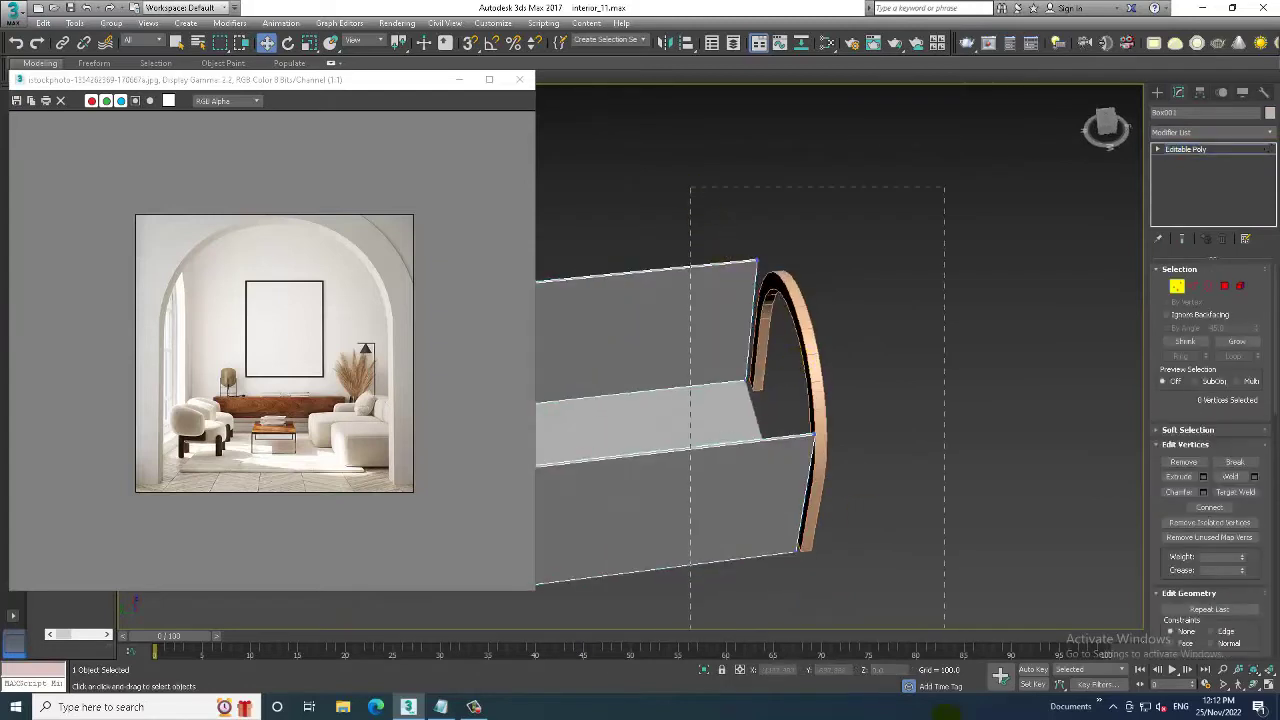
pyautogui.moveTo(686, 186); pyautogui.dragTo(943, 600)
pyautogui.keyDown('alt'); pyautogui.moveTo(943, 600); pyautogui.dragTo(836, 455, button='middle'); pyautogui.keyUp('alt')
pyautogui.moveTo(740, 402)
pyautogui.mouseDown()
pyautogui.moveTo(763, 413)
pyautogui.moveTo(760, 398)
pyautogui.mouseUp()
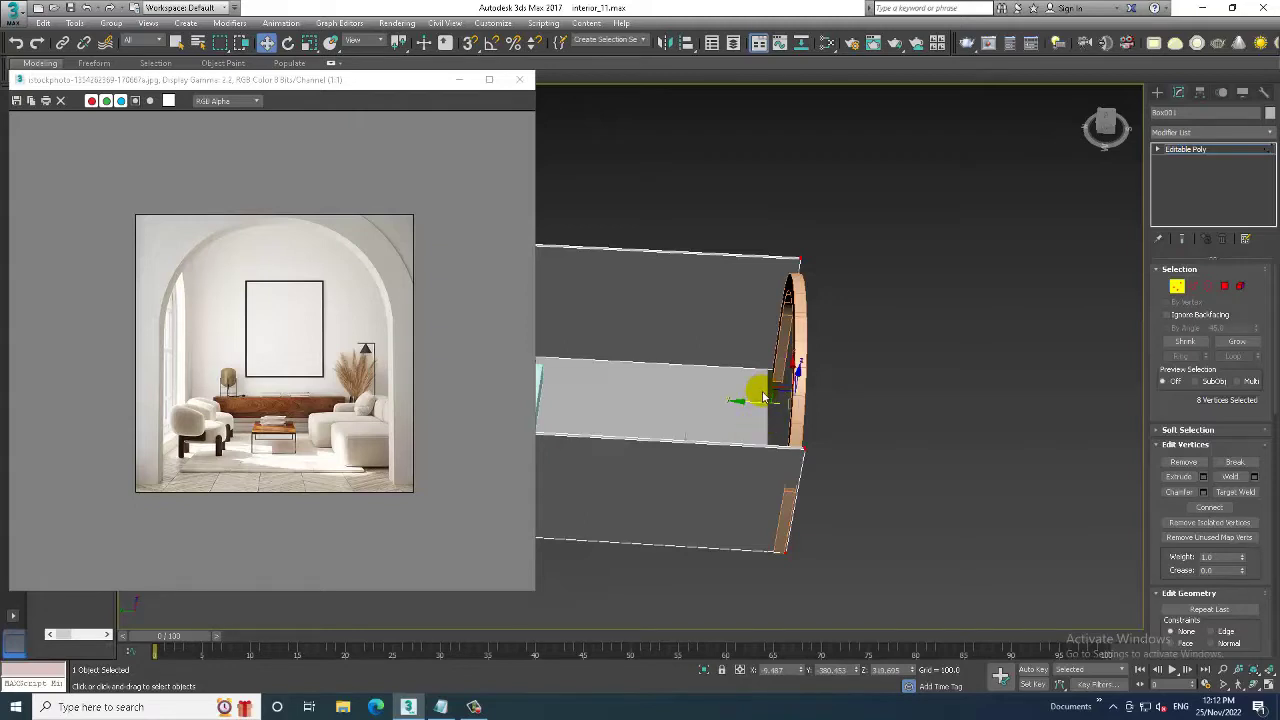
pyautogui.keyDown('alt'); pyautogui.moveTo(686, 437); pyautogui.dragTo(800, 380, button='middle'); pyautogui.keyUp('alt')
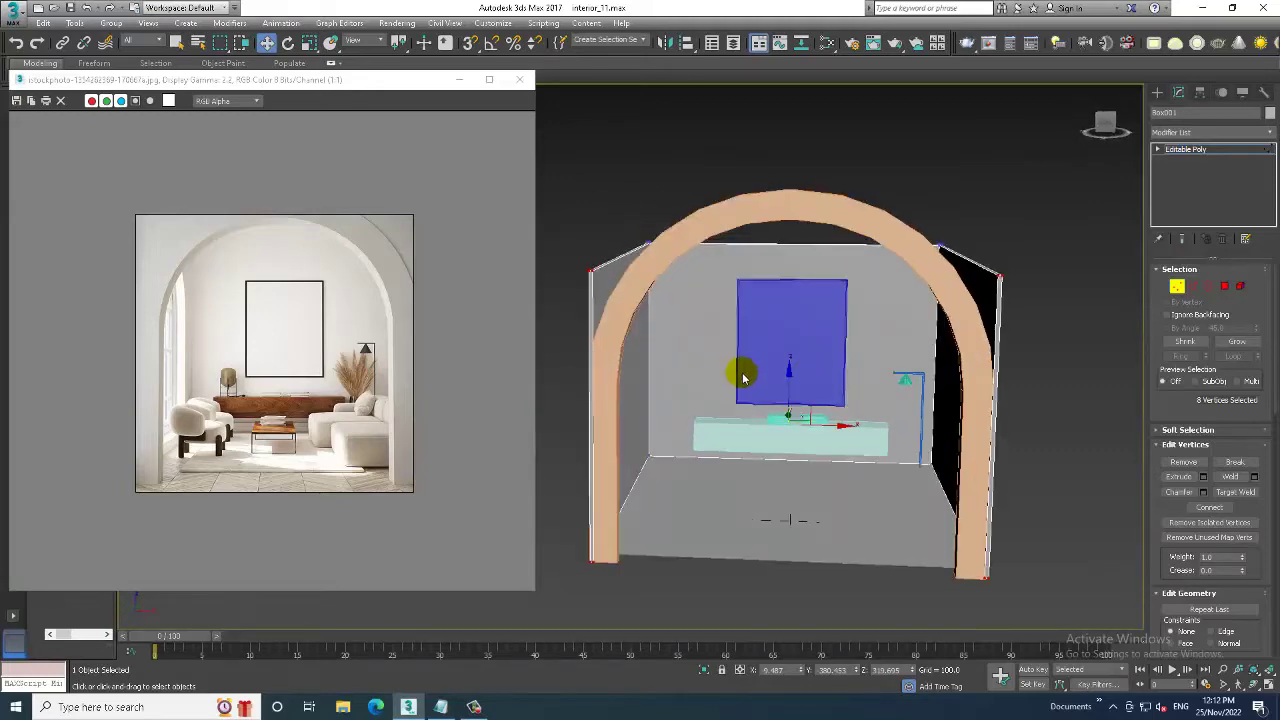
# - Push the left wall vertices slightly left and the right wall vertices slightly right
pyautogui.hotkey('alt', 'w')
pyautogui.hotkey('alt', 'w')
pyautogui.moveTo(908, 242); pyautogui.dragTo(938, 235, button='middle')
pyautogui.moveTo(614, 200); pyautogui.dragTo(728, 535)
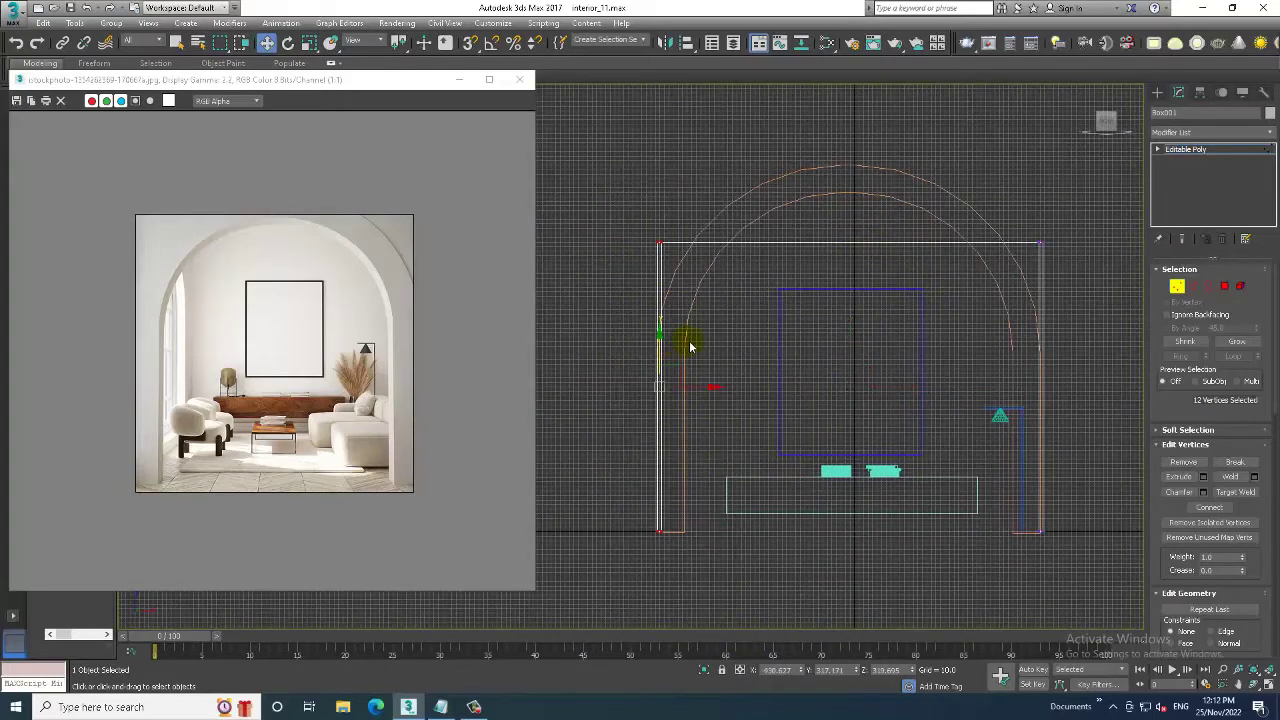
pyautogui.moveTo(708, 391); pyautogui.dragTo(702, 394)
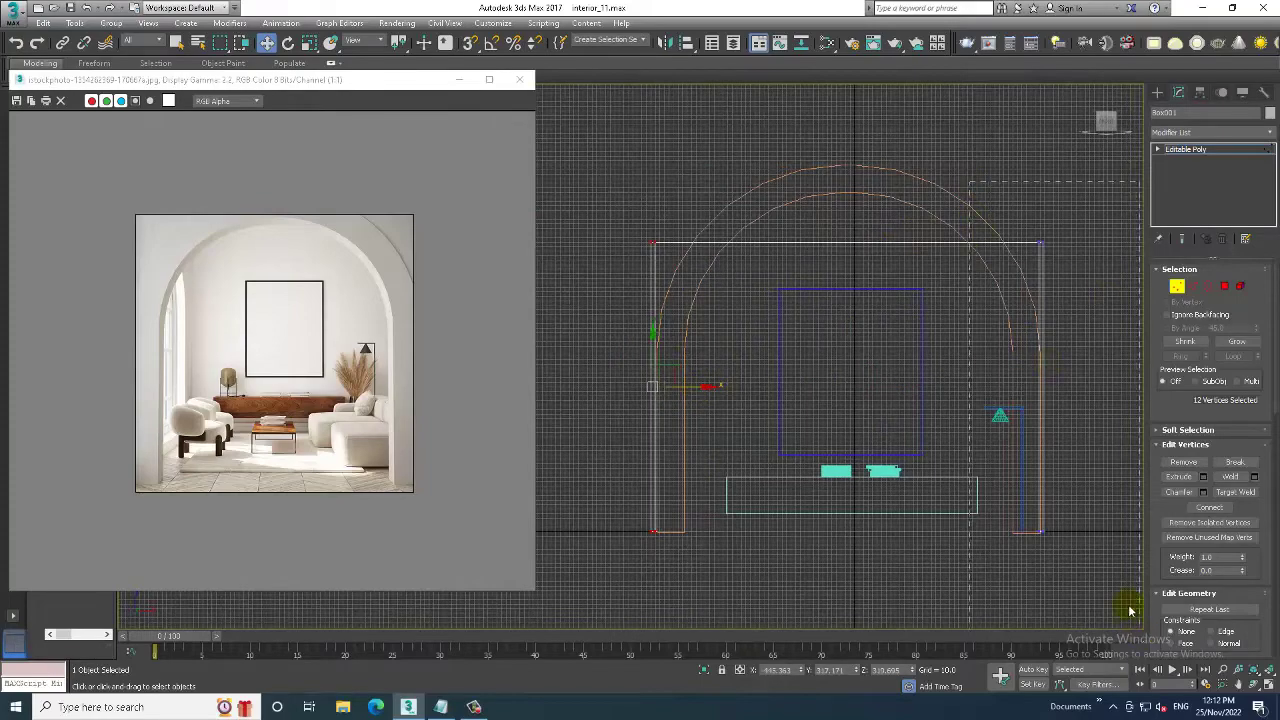
pyautogui.moveTo(1130, 610); pyautogui.dragTo(1130, 610)
pyautogui.moveTo(1084, 392); pyautogui.dragTo(1090, 393)
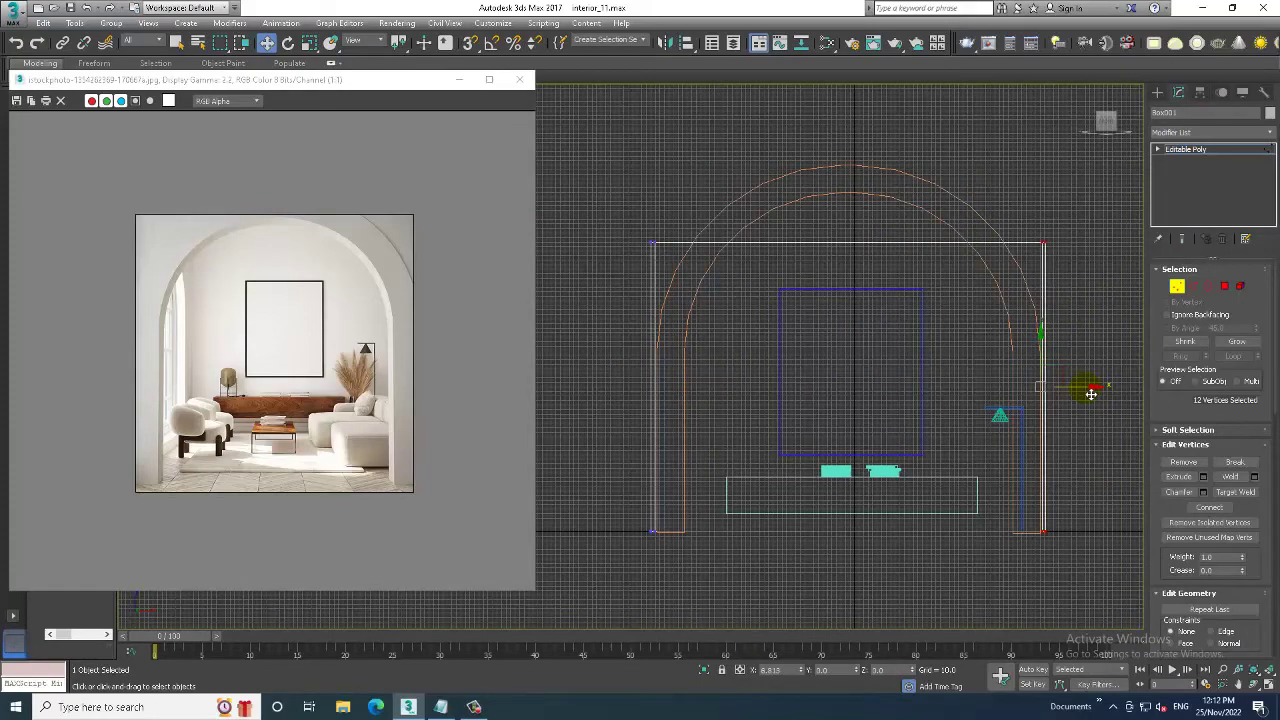
# - Raise the wall's top vertices up to the arch's apex, then select the arch
pyautogui.hotkey('alt', 'w')
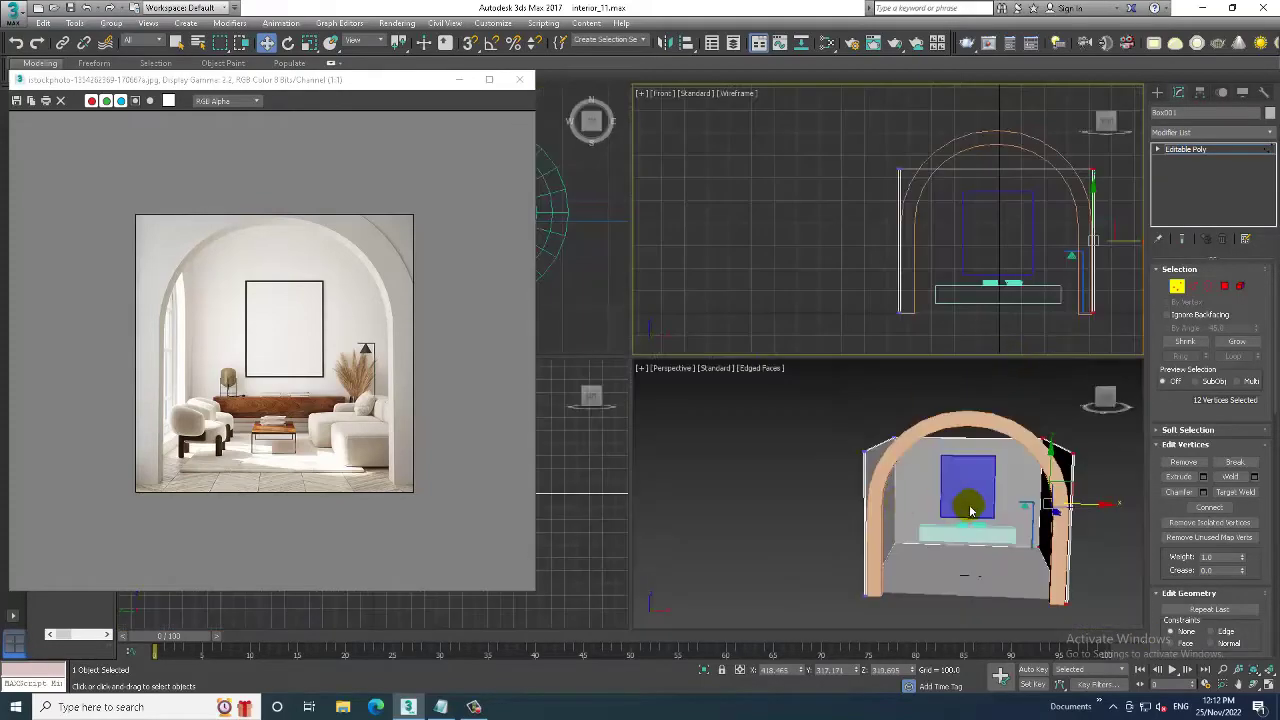
pyautogui.hotkey('alt', 'w')
pyautogui.moveTo(903, 480)
pyautogui.keyDown('alt'); pyautogui.mouseDown(button='middle')
pyautogui.moveTo(840, 430)
pyautogui.moveTo(877, 487)
pyautogui.moveTo(855, 468)
pyautogui.moveTo(884, 478)
pyautogui.mouseUp(button='middle'); pyautogui.keyUp('alt')
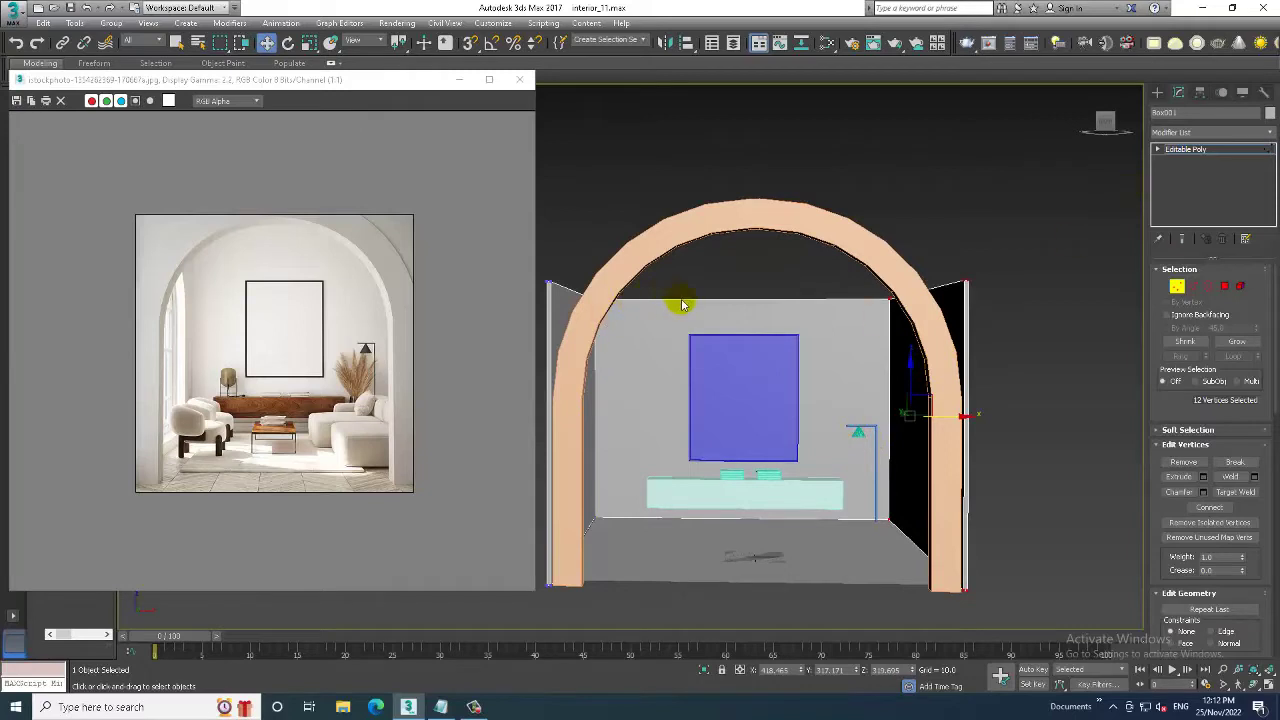
pyautogui.hotkey('shift', 'z')
pyautogui.moveTo(612, 274); pyautogui.dragTo(1140, 385)
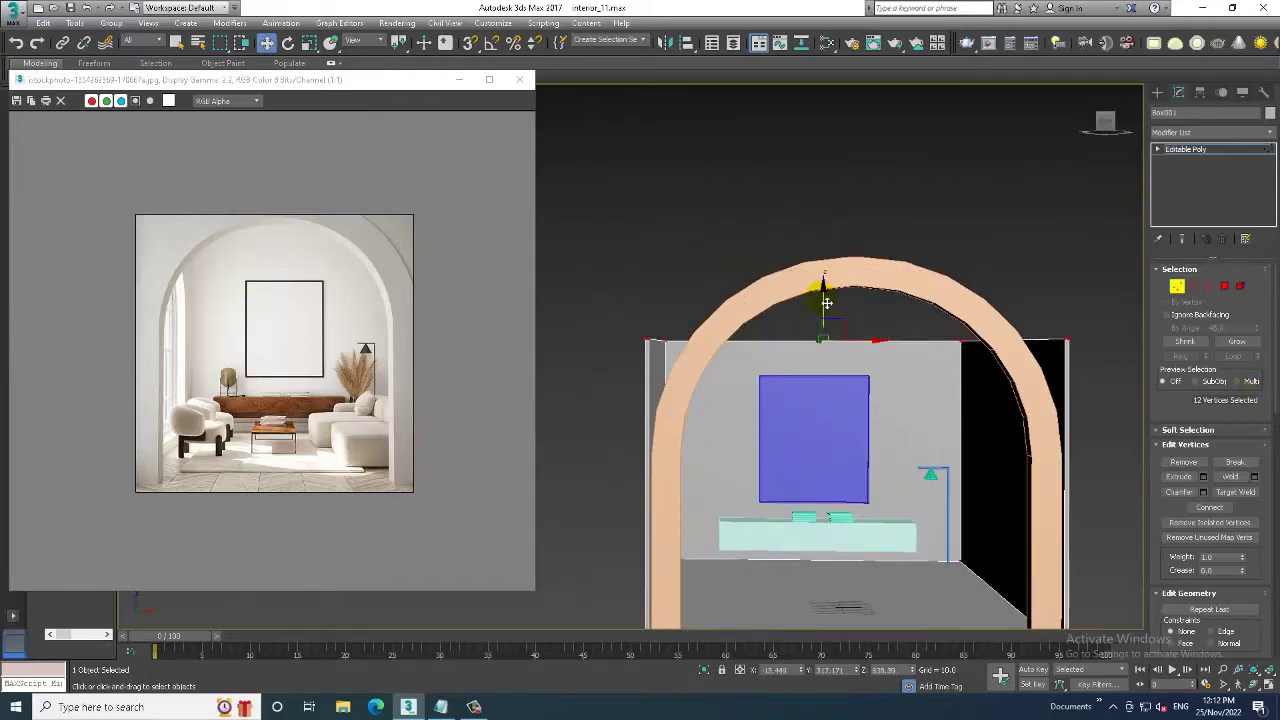
pyautogui.moveTo(826, 302)
pyautogui.mouseDown()
pyautogui.moveTo(823, 239)
pyautogui.moveTo(826, 262)
pyautogui.mouseUp()
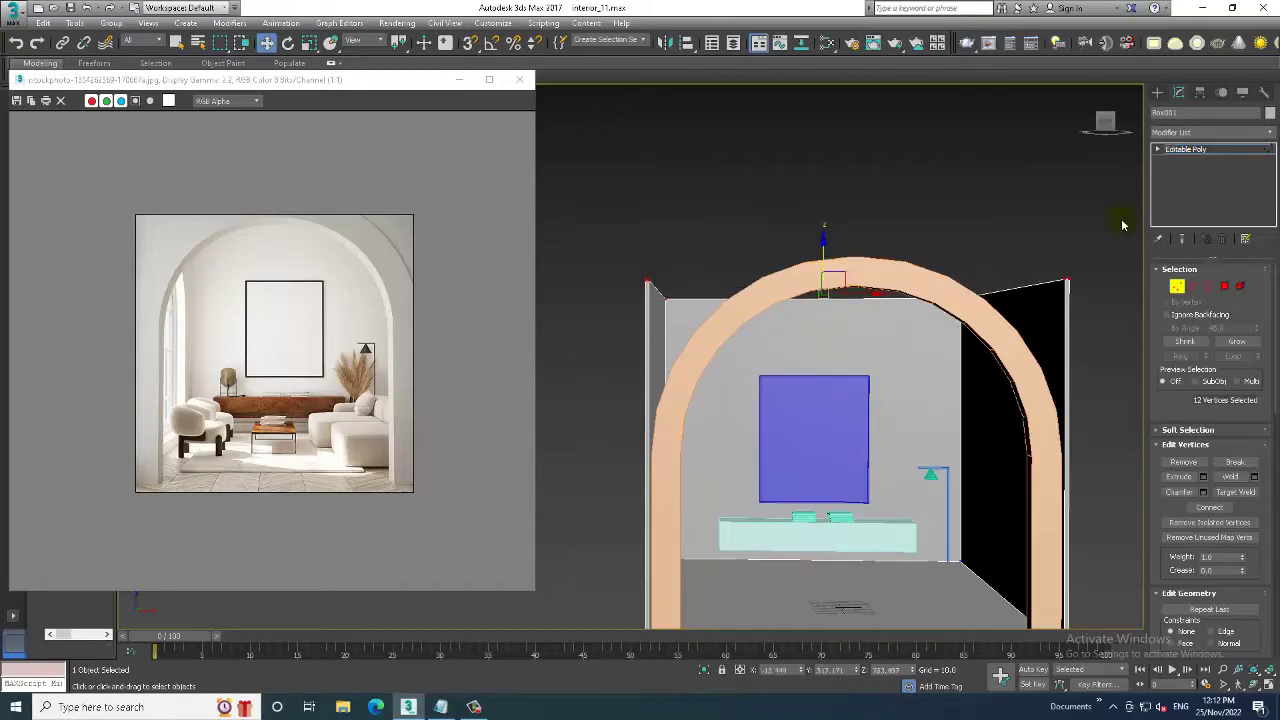
pyautogui.click(930, 276)
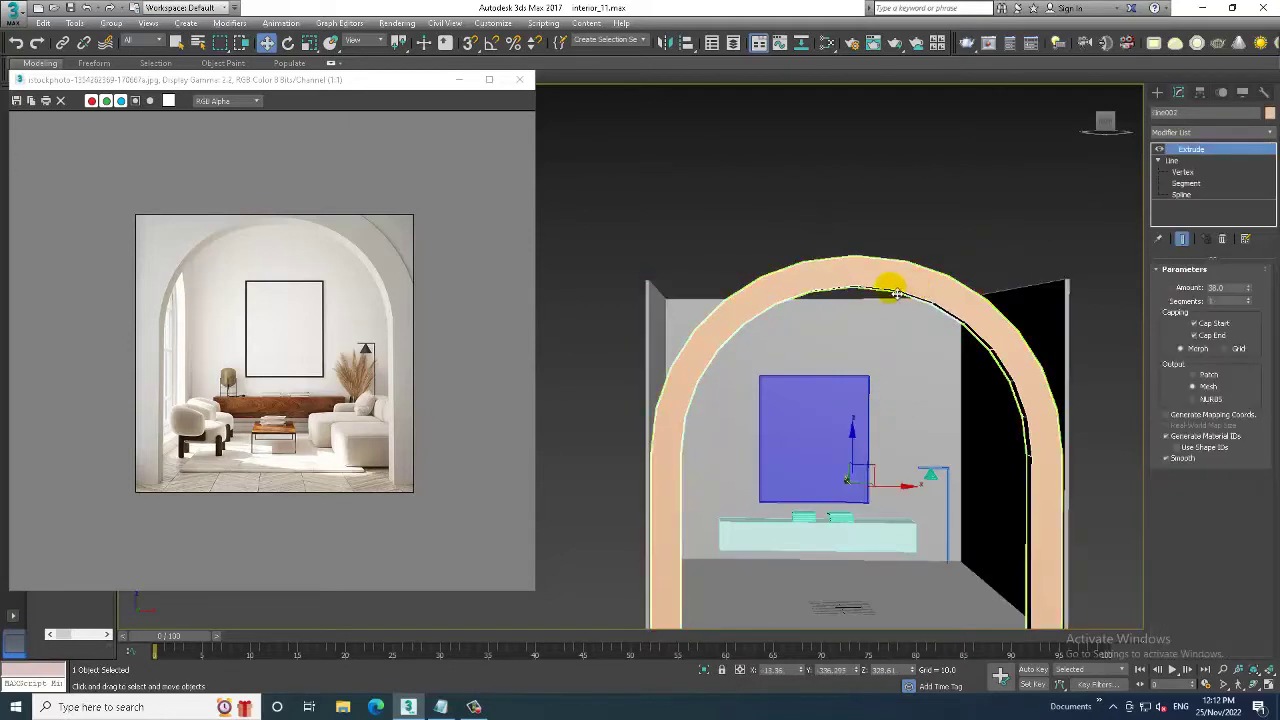
# - Isolate the extruded arch Line002 with Alt+Q and convert it to Editable Poly
pyautogui.moveTo(889, 280)
pyautogui.keyDown('alt'); pyautogui.mouseDown(button='middle')
pyautogui.moveTo(952, 358)
pyautogui.moveTo(934, 308)
pyautogui.moveTo(788, 286)
pyautogui.moveTo(1032, 300)
pyautogui.mouseUp(button='middle'); pyautogui.keyUp('alt')
pyautogui.hotkey('alt', 'q')
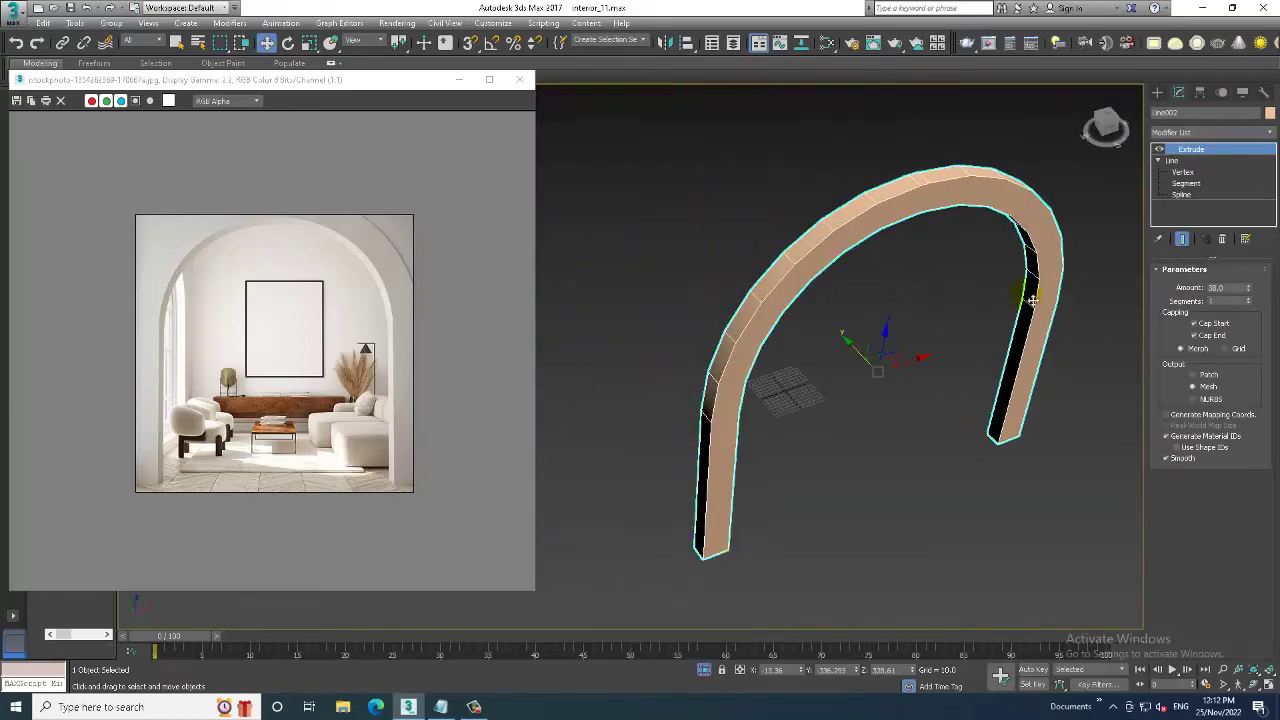
pyautogui.rightClick(884, 244)
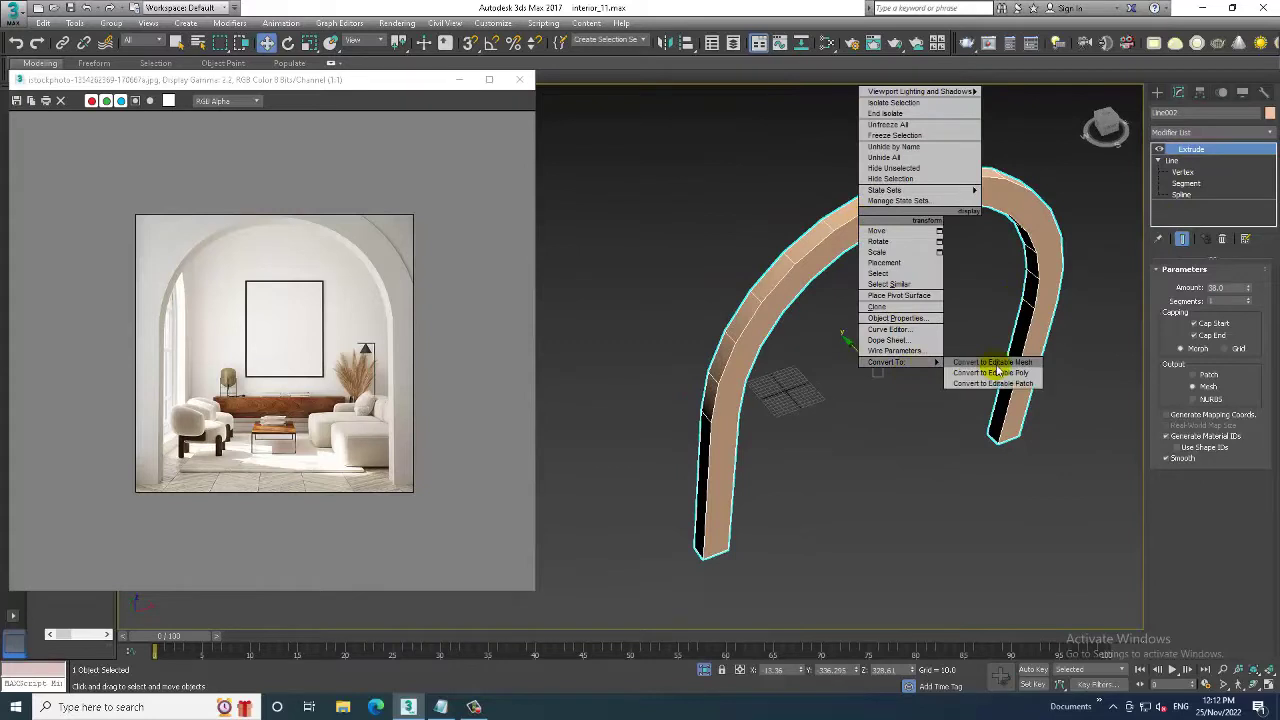
pyautogui.click(1006, 374)
pyautogui.keyDown('alt'); pyautogui.moveTo(1006, 374); pyautogui.dragTo(829, 332, button='middle'); pyautogui.keyUp('alt')
# - At Polygon level, select the 13 top polygons running along the arch
pyautogui.press('4')
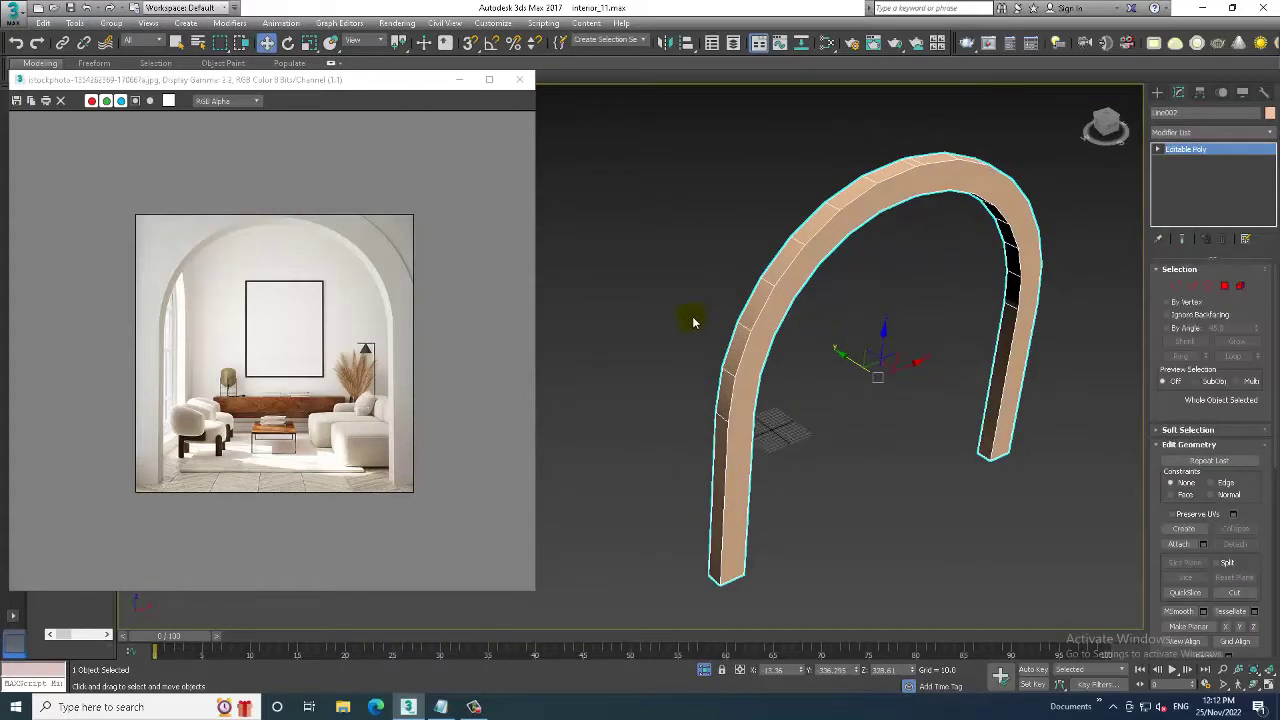
pyautogui.click(743, 349)
pyautogui.keyDown('ctrl'); pyautogui.click(763, 306); pyautogui.keyUp('ctrl')
pyautogui.keyDown('ctrl'); pyautogui.click(792, 262); pyautogui.keyUp('ctrl')
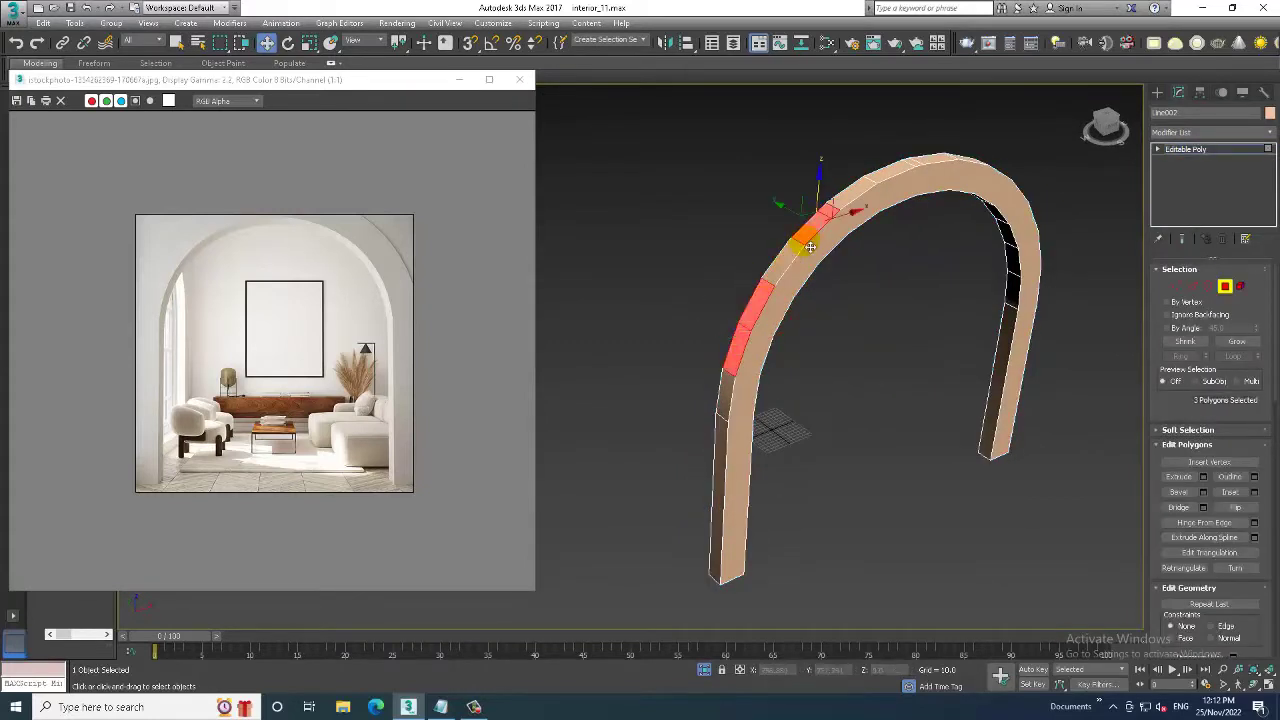
pyautogui.keyDown('ctrl'); pyautogui.click(792, 258); pyautogui.keyUp('ctrl')
pyautogui.keyDown('ctrl'); pyautogui.click(852, 192); pyautogui.keyUp('ctrl')
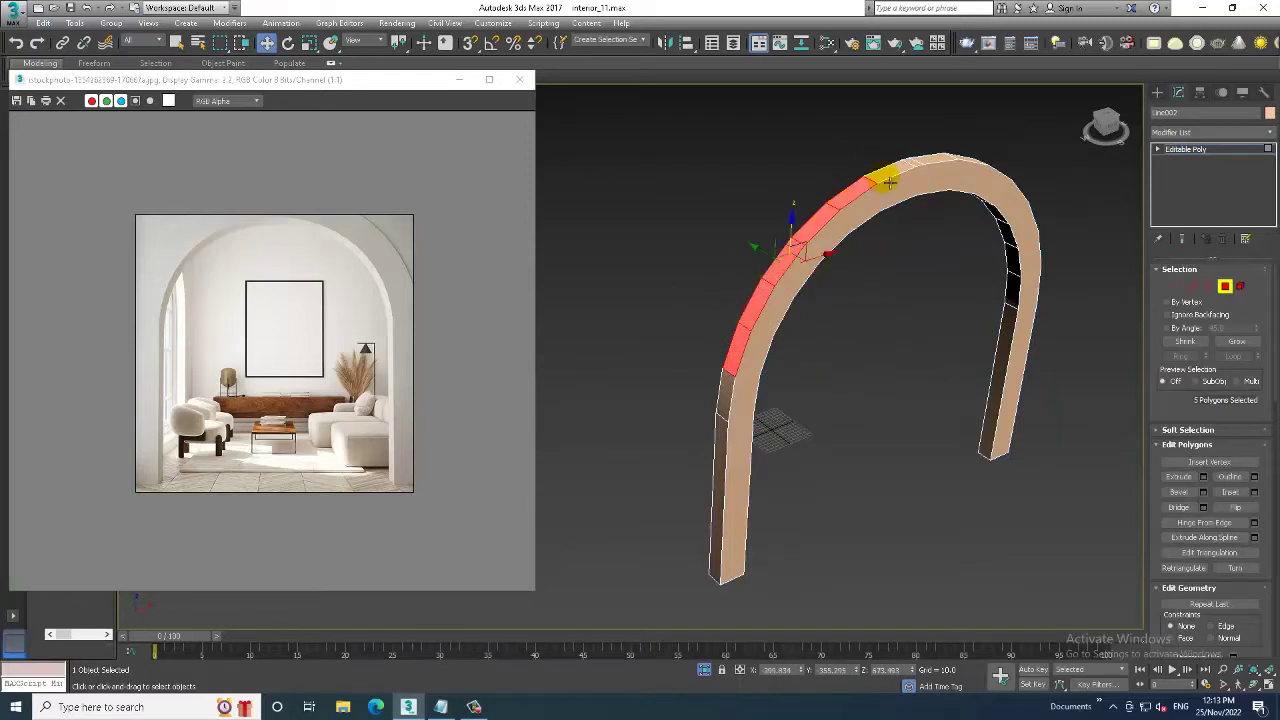
pyautogui.keyDown('ctrl'); pyautogui.click(885, 176); pyautogui.keyUp('ctrl')
pyautogui.scroll(5, 984, 225)
pyautogui.keyDown('ctrl'); pyautogui.click(816, 262); pyautogui.keyUp('ctrl')
pyautogui.keyDown('ctrl'); pyautogui.click(823, 286); pyautogui.keyUp('ctrl')
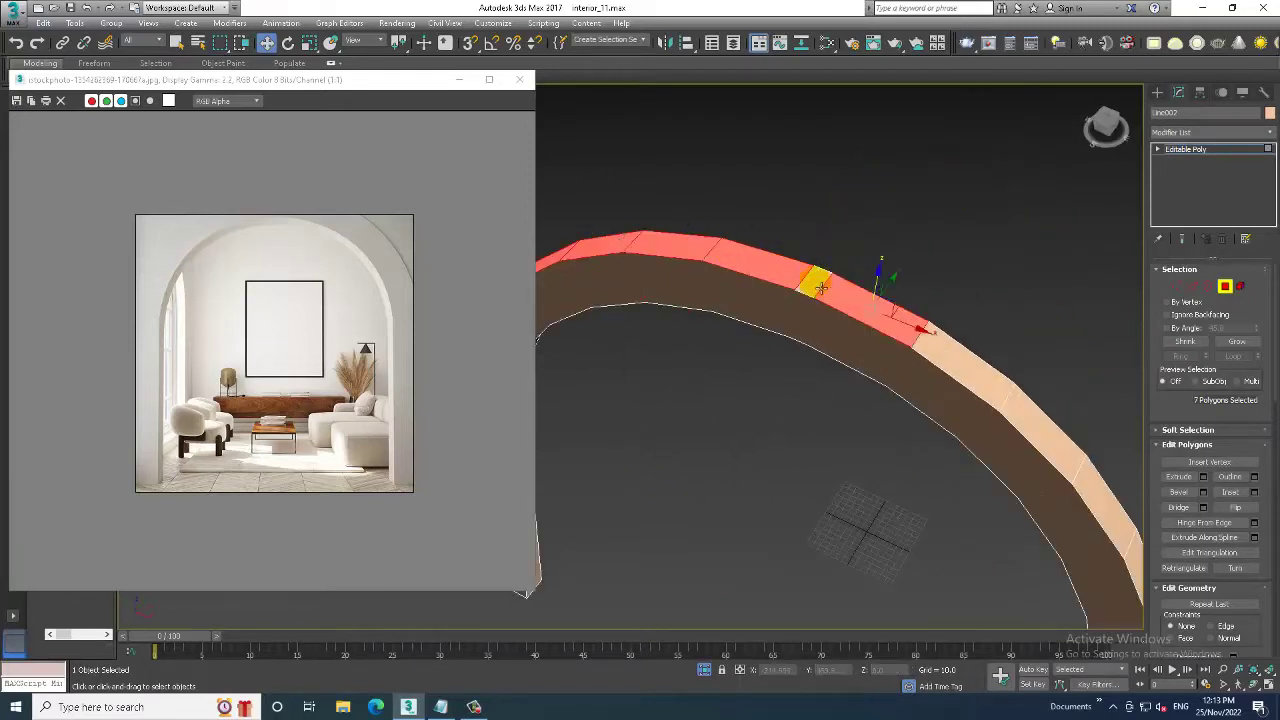
pyautogui.keyDown('ctrl'); pyautogui.click(984, 393); pyautogui.keyUp('ctrl')
pyautogui.keyDown('ctrl'); pyautogui.click(1028, 412); pyautogui.keyUp('ctrl')
pyautogui.scroll(-2, 990, 380)
pyautogui.scroll(-1, 960, 350)
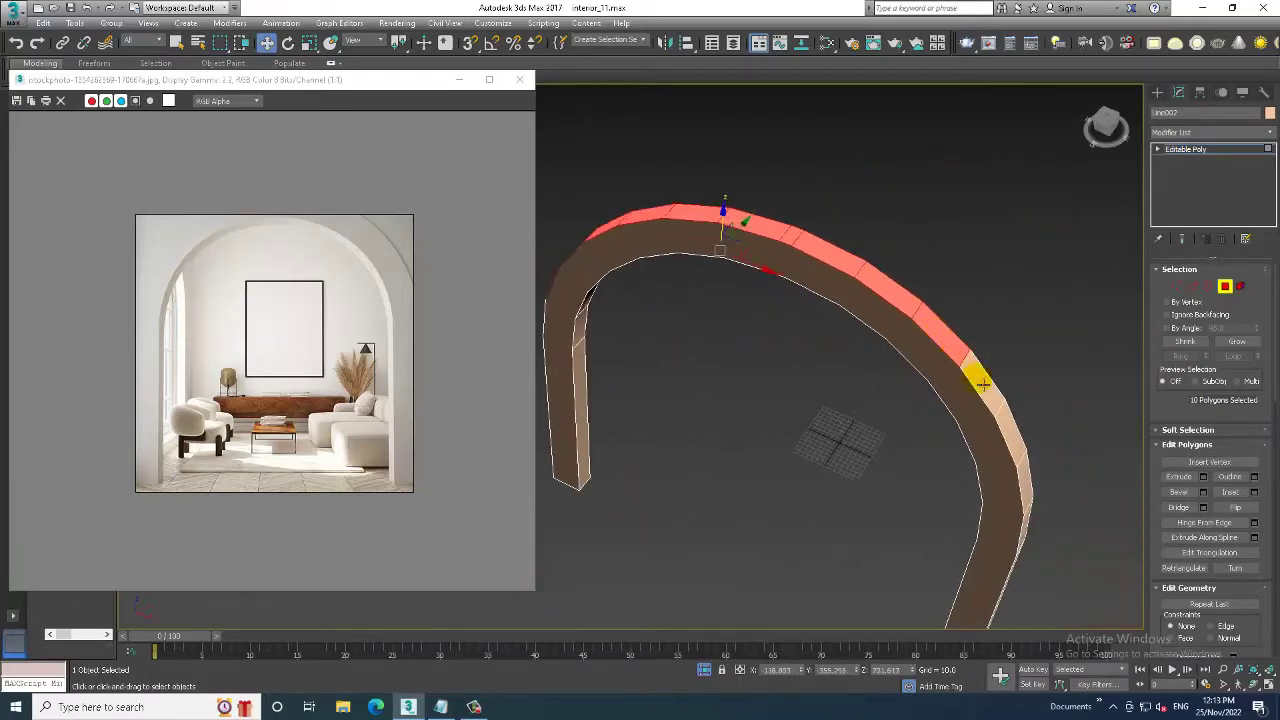
pyautogui.keyDown('ctrl'); pyautogui.click(990, 395); pyautogui.keyUp('ctrl')
pyautogui.keyDown('ctrl'); pyautogui.click(1022, 438); pyautogui.keyUp('ctrl')
pyautogui.moveTo(923, 408)
pyautogui.keyDown('alt'); pyautogui.mouseDown(button='middle')
pyautogui.moveTo(970, 507)
pyautogui.moveTo(994, 451)
pyautogui.moveTo(975, 450)
pyautogui.moveTo(1023, 443)
pyautogui.moveTo(929, 443)
pyautogui.moveTo(966, 455)
pyautogui.moveTo(1014, 443)
pyautogui.mouseUp(button='middle'); pyautogui.keyUp('alt')
pyautogui.keyDown('ctrl'); pyautogui.click(962, 498); pyautogui.keyUp('ctrl')
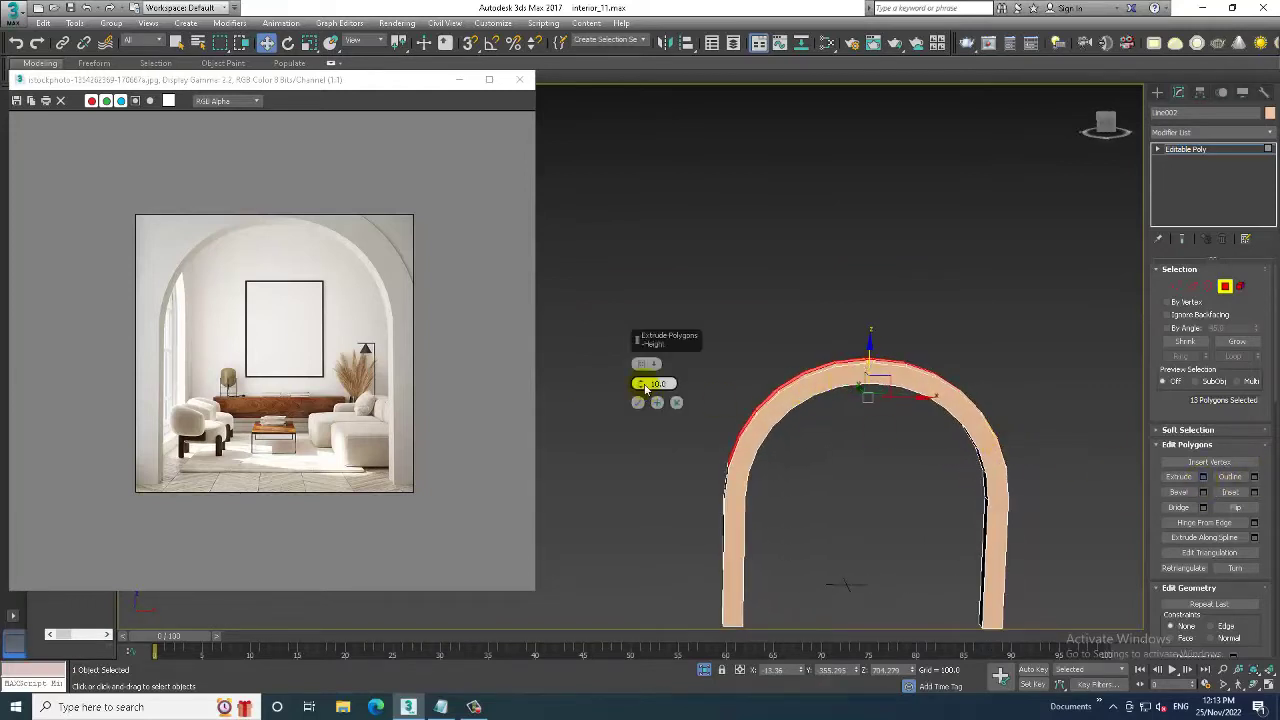
# - Extrude the top polygons upward by 143.756 and scale them flat into a level top
pyautogui.moveTo(641, 383); pyautogui.dragTo(660, 282)
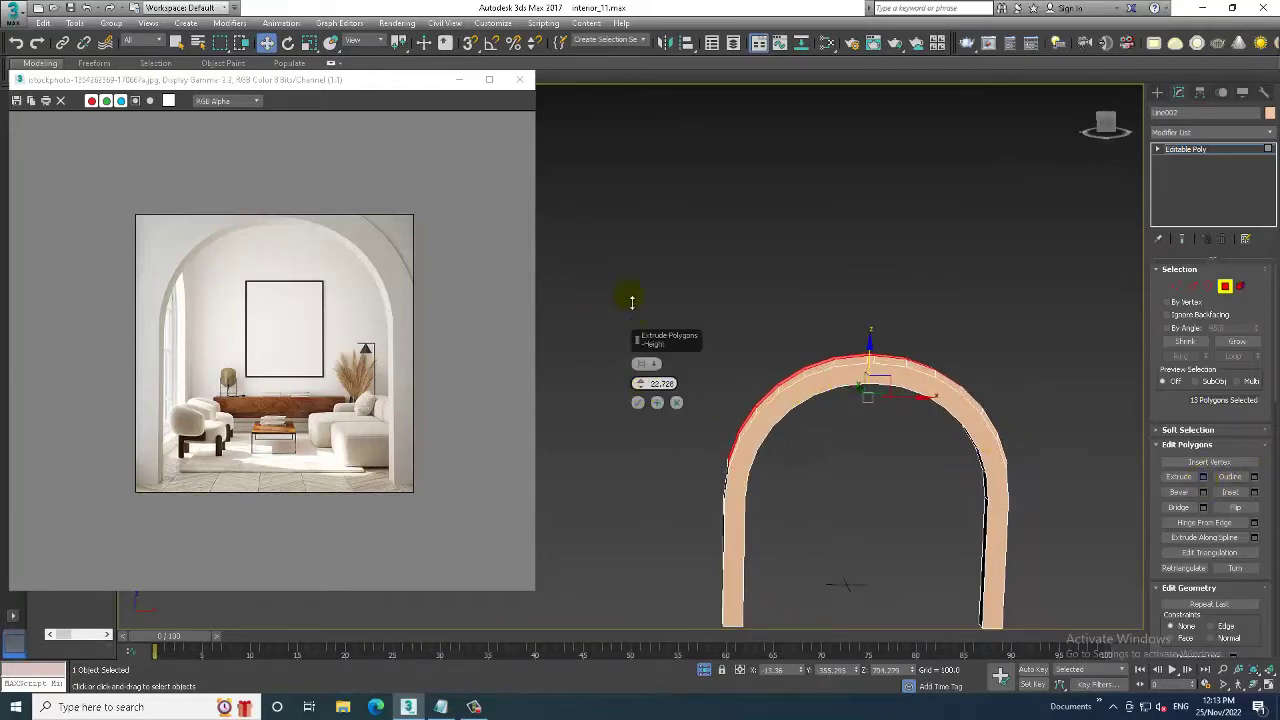
pyautogui.click(638, 402)
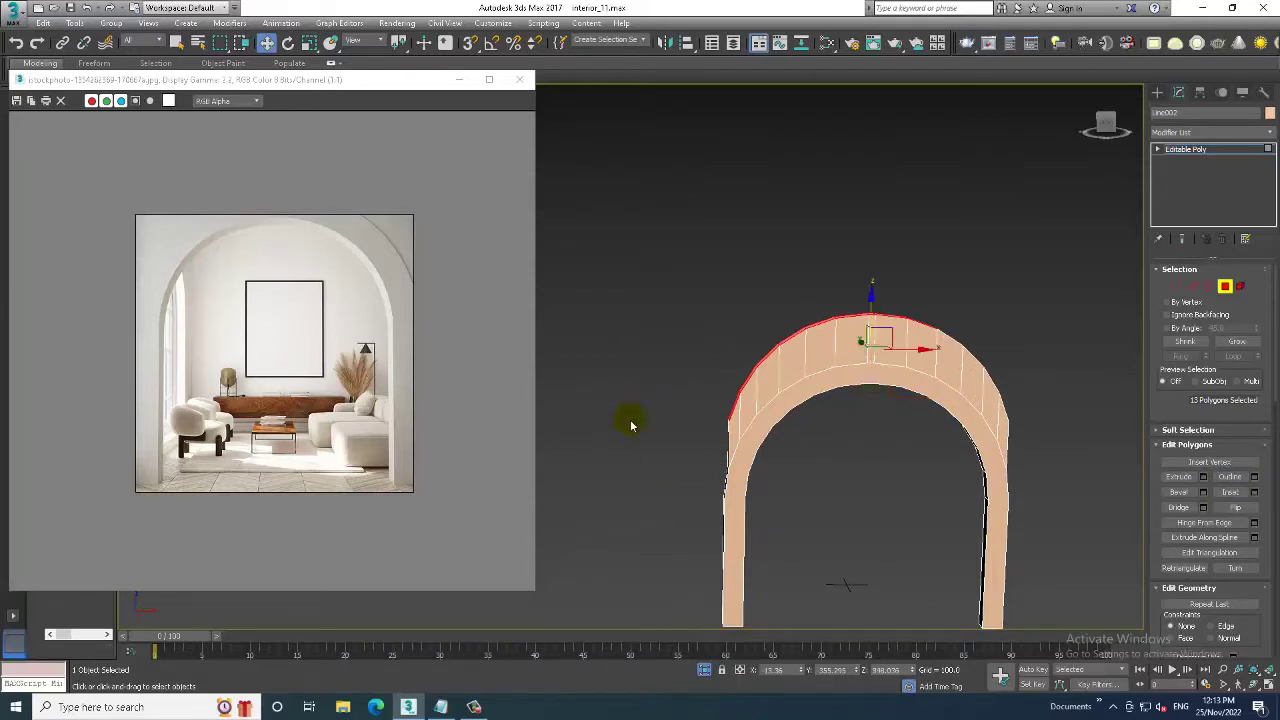
pyautogui.press('r')
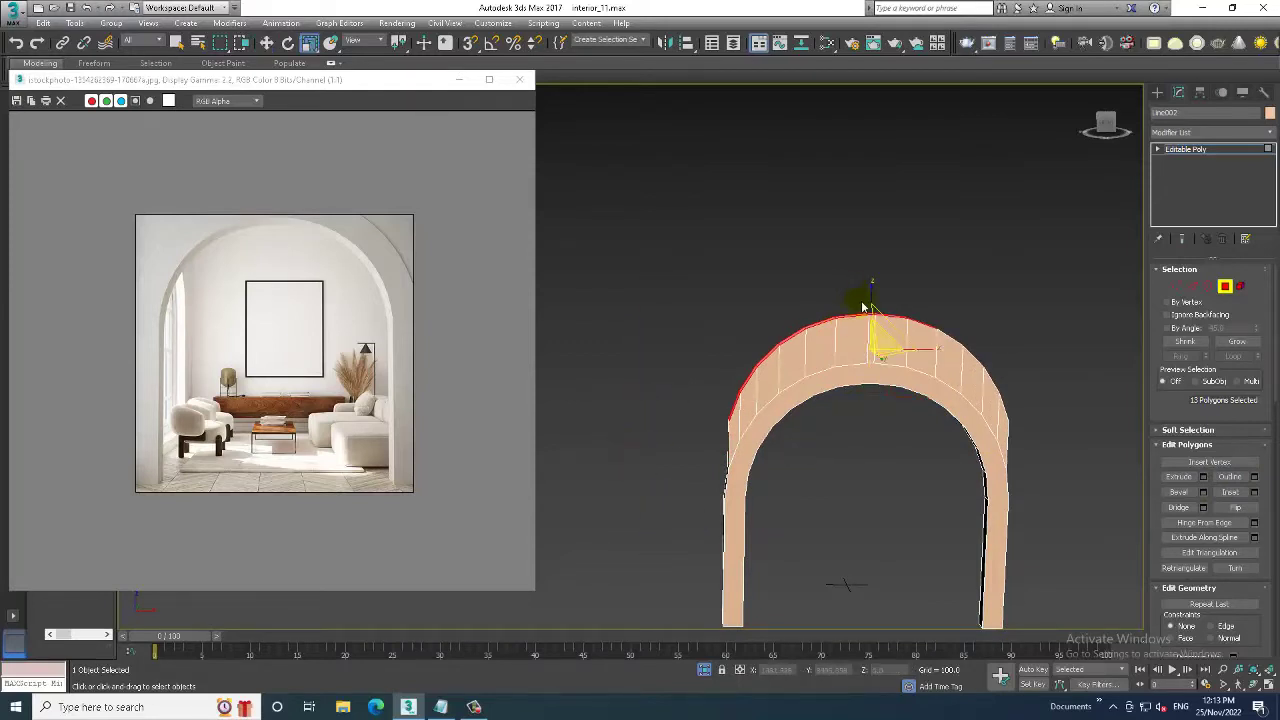
pyautogui.moveTo(872, 290); pyautogui.dragTo(1114, 386)
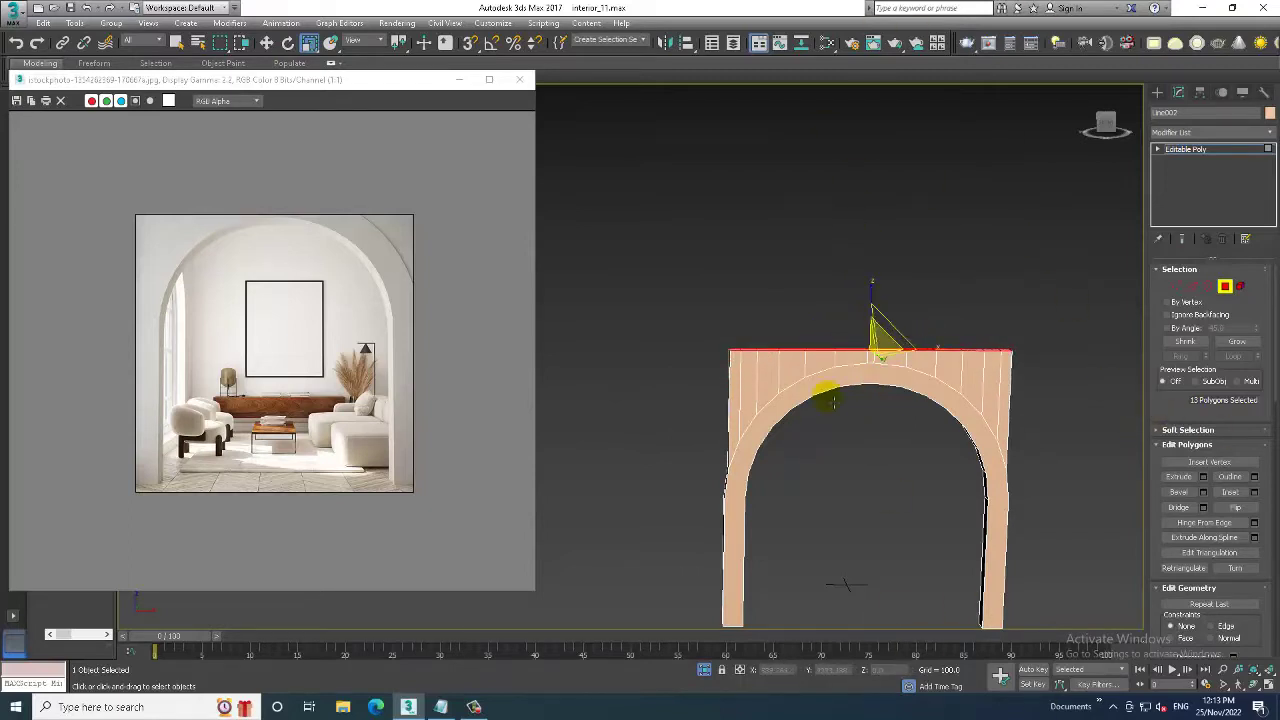
pyautogui.keyDown('alt'); pyautogui.moveTo(819, 482); pyautogui.dragTo(849, 391, button='middle'); pyautogui.keyUp('alt')
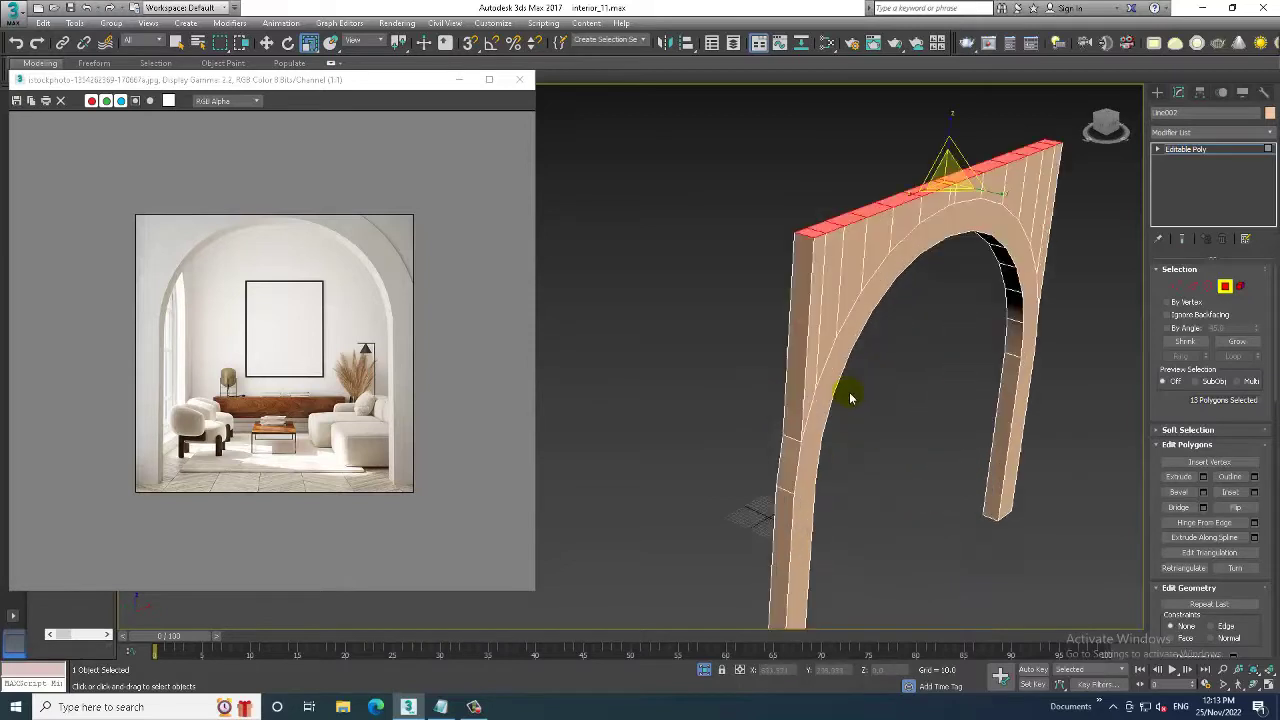
# - Extrude the three outer side polygons of the left pillar outward
pyautogui.click(806, 372)
pyautogui.keyDown('ctrl'); pyautogui.click(789, 463); pyautogui.keyUp('ctrl')
pyautogui.keyDown('ctrl'); pyautogui.click(790, 505); pyautogui.keyUp('ctrl')
pyautogui.moveTo(790, 505)
pyautogui.keyDown('alt'); pyautogui.mouseDown(button='middle')
pyautogui.moveTo(843, 475)
pyautogui.moveTo(800, 470)
pyautogui.mouseUp(button='middle'); pyautogui.keyUp('alt')
pyautogui.click(1203, 477)
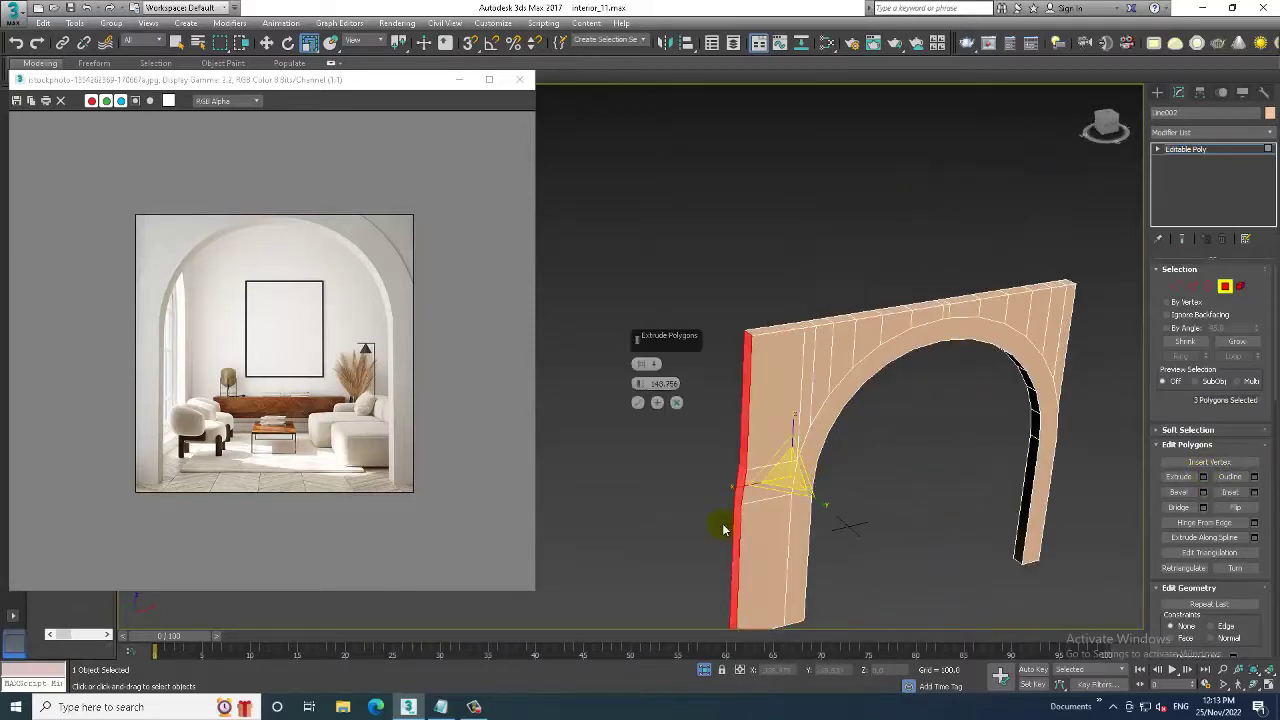
pyautogui.click(638, 402)
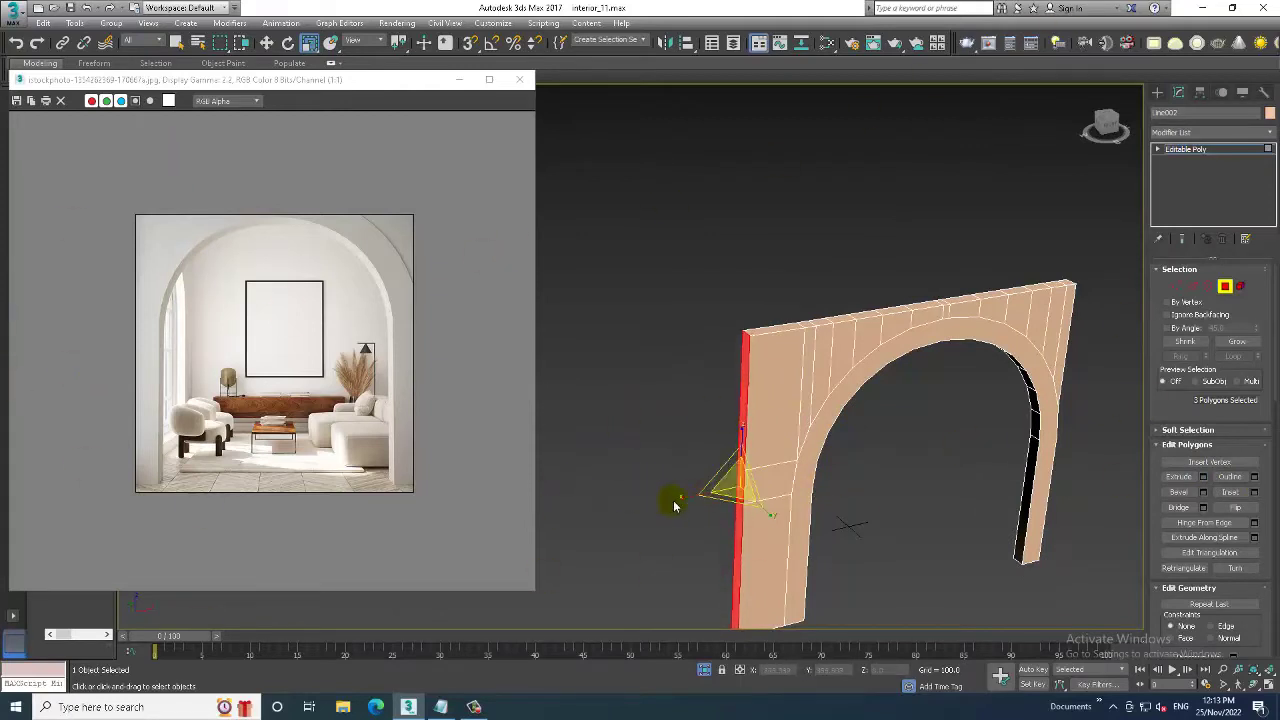
pyautogui.press('w')
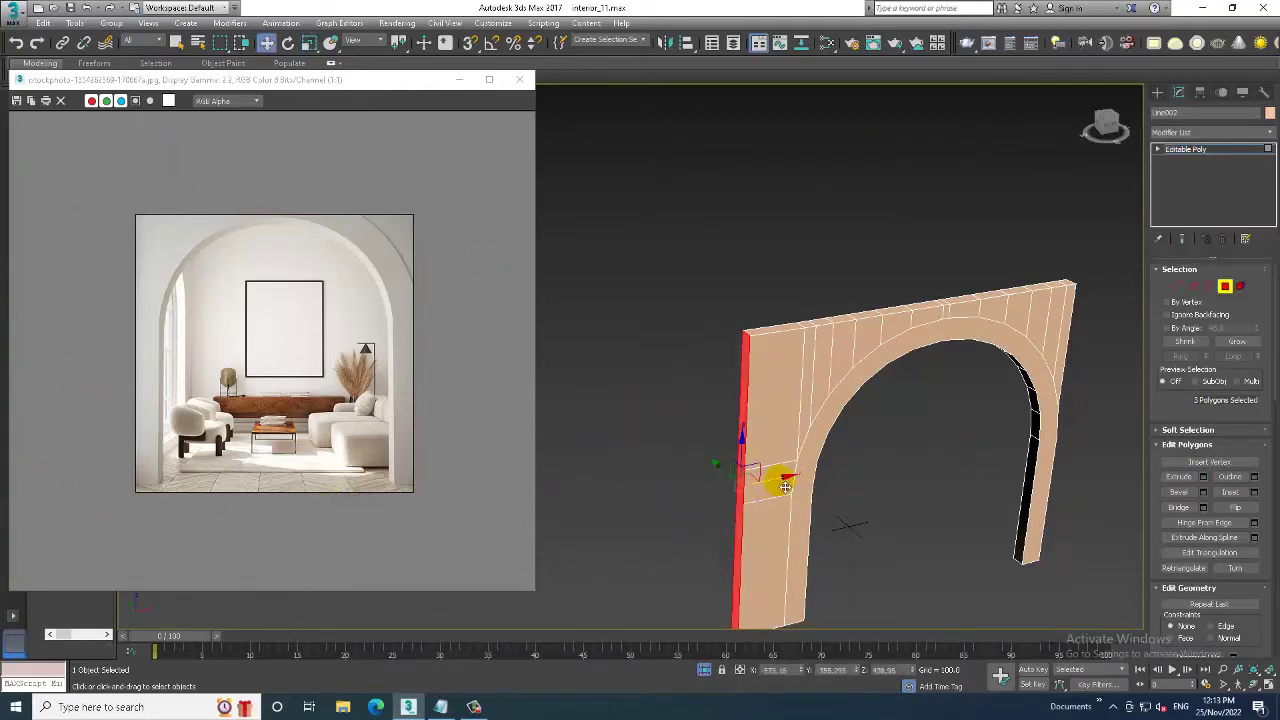
pyautogui.moveTo(966, 457)
pyautogui.keyDown('alt'); pyautogui.mouseDown(button='middle')
pyautogui.moveTo(737, 391)
pyautogui.moveTo(903, 404)
pyautogui.mouseUp(button='middle'); pyautogui.keyUp('alt')
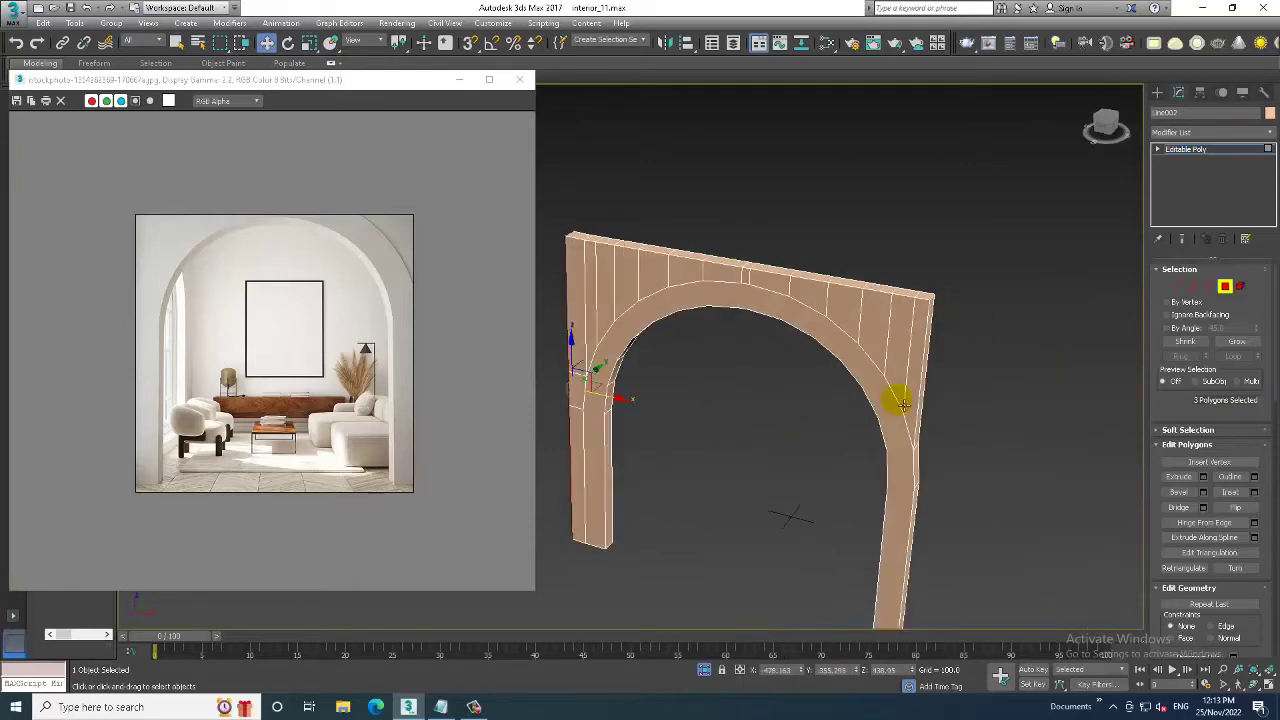
pyautogui.scroll(3, 900, 408)
# - Extrude the three right-side polygons outward, scale them flat and nudge the edge slightly inward
pyautogui.click(814, 430)
pyautogui.scroll(2, 812, 450)
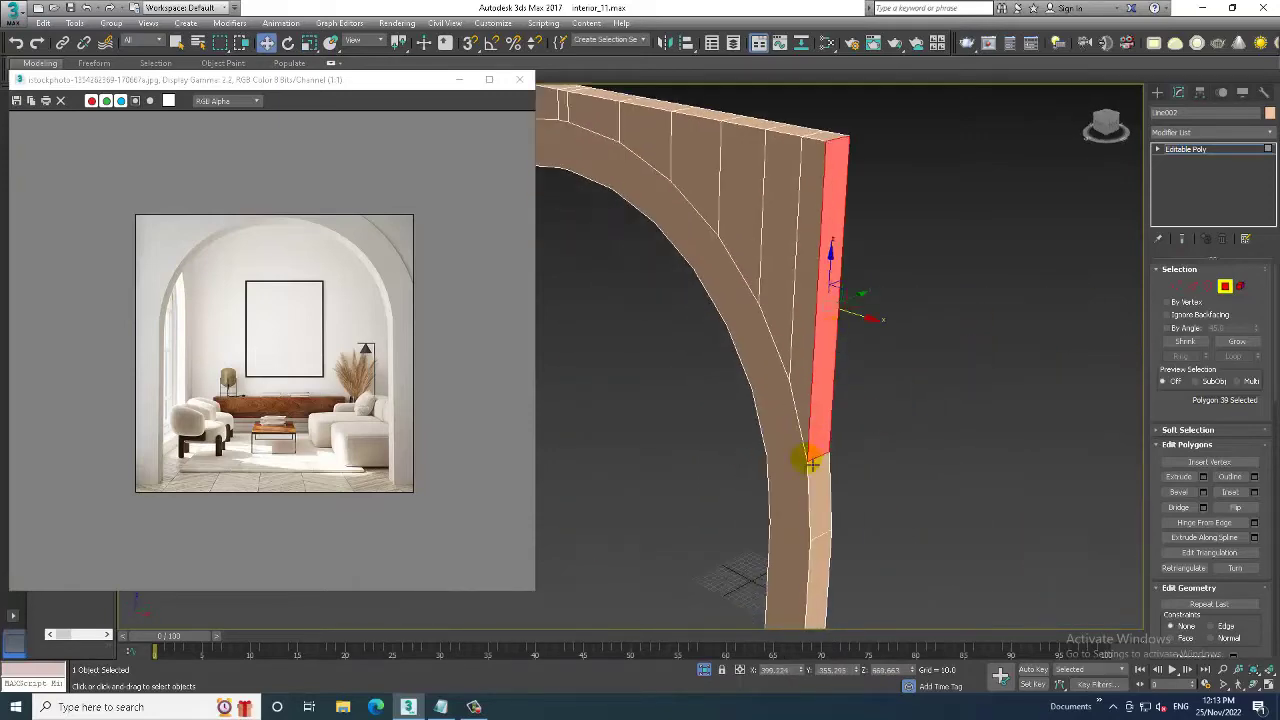
pyautogui.keyDown('ctrl'); pyautogui.click(818, 490); pyautogui.keyUp('ctrl')
pyautogui.keyDown('ctrl'); pyautogui.click(823, 530); pyautogui.keyUp('ctrl')
pyautogui.scroll(-3, 823, 530)
pyautogui.moveTo(909, 529); pyautogui.dragTo(905, 395, button='middle')
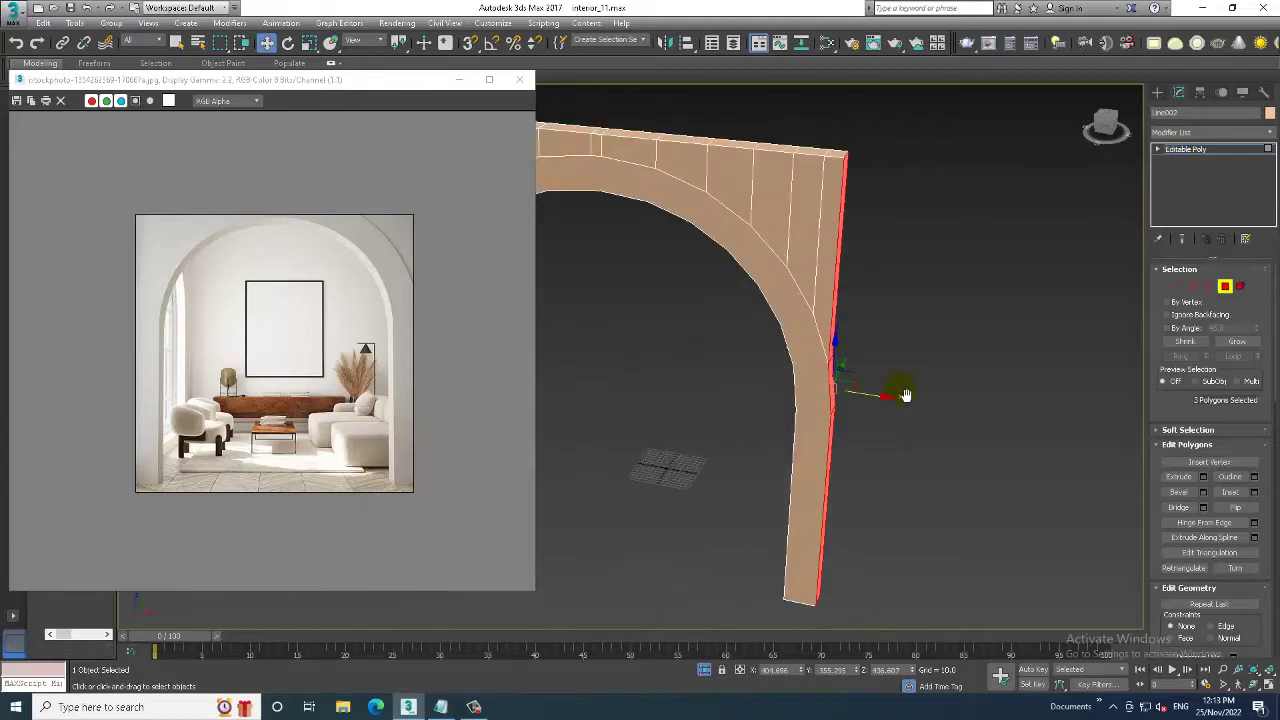
pyautogui.click(1201, 476)
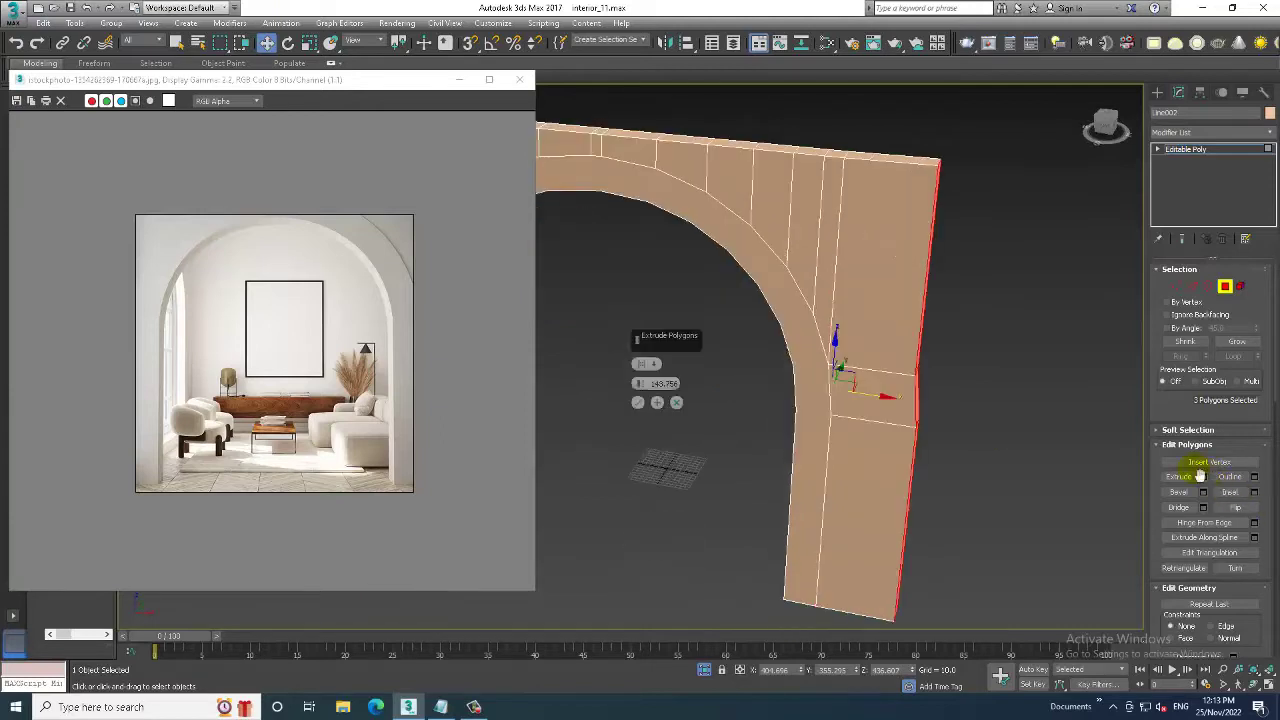
pyautogui.click(638, 403)
pyautogui.press('r')
pyautogui.moveTo(988, 420); pyautogui.dragTo(148, 300)
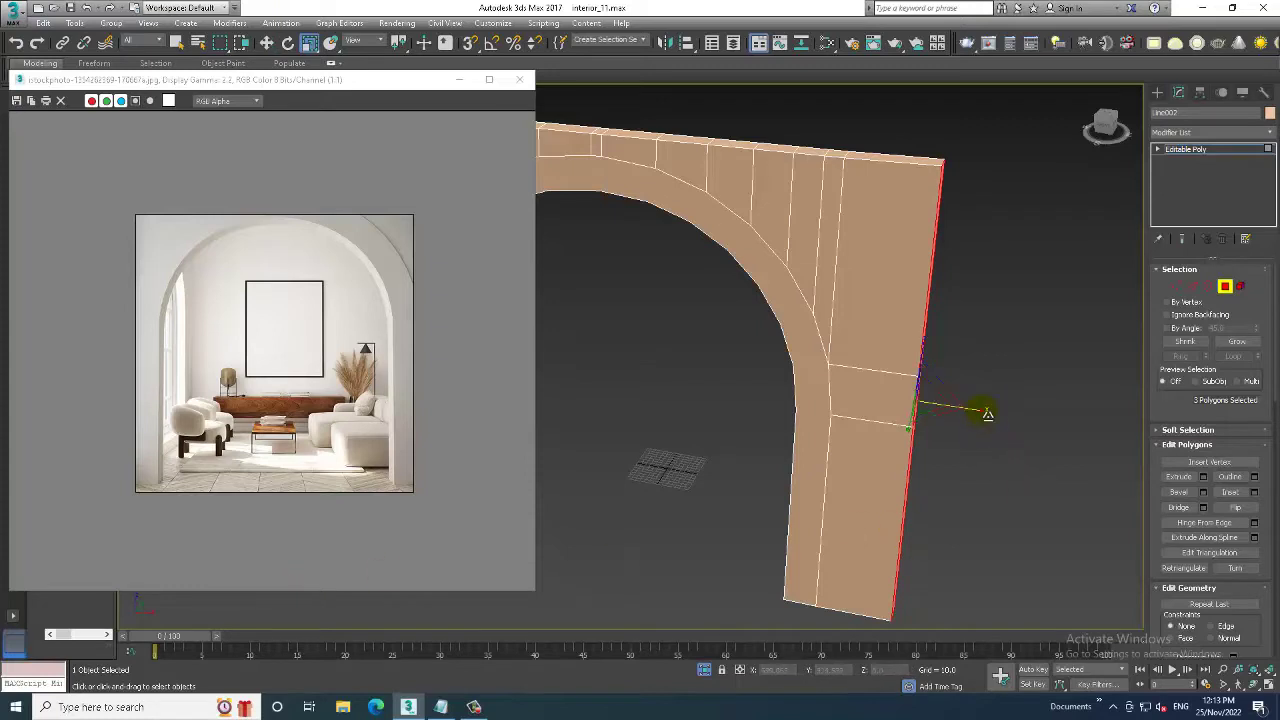
pyautogui.press('w')
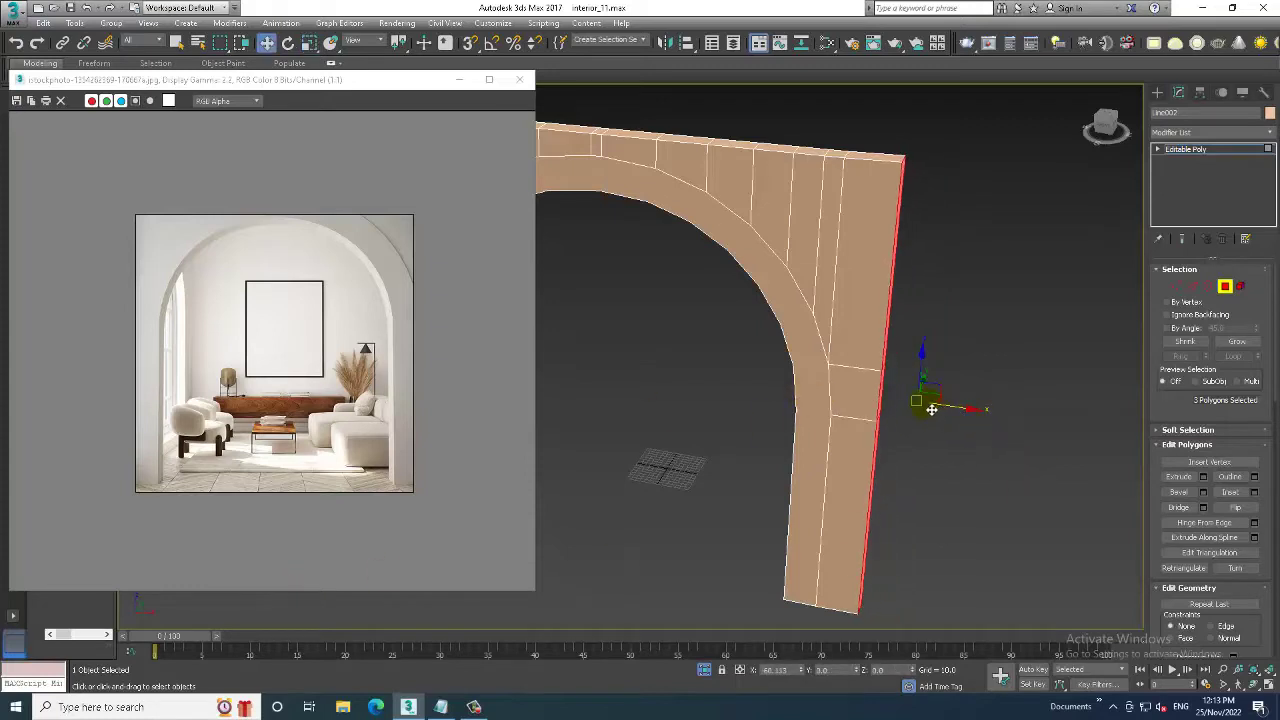
pyautogui.moveTo(944, 412); pyautogui.dragTo(921, 407)
# - Select the inner ring faces of the arch
pyautogui.moveTo(906, 405)
pyautogui.keyDown('alt'); pyautogui.mouseDown(button='middle')
pyautogui.moveTo(794, 323)
pyautogui.moveTo(978, 354)
pyautogui.mouseUp(button='middle'); pyautogui.keyUp('alt')
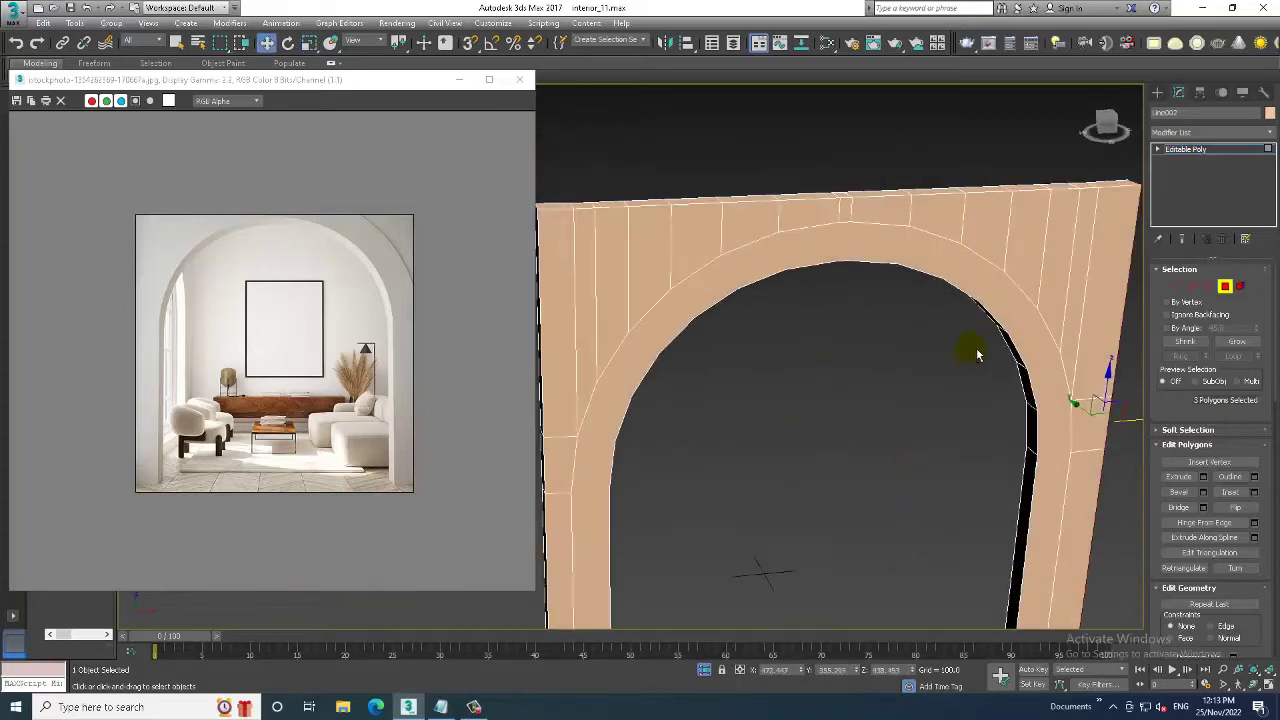
pyautogui.click(783, 268)
pyautogui.moveTo(783, 268)
pyautogui.keyDown('alt'); pyautogui.mouseDown(button='middle')
pyautogui.moveTo(814, 269)
pyautogui.moveTo(963, 383)
pyautogui.mouseUp(button='middle'); pyautogui.keyUp('alt')
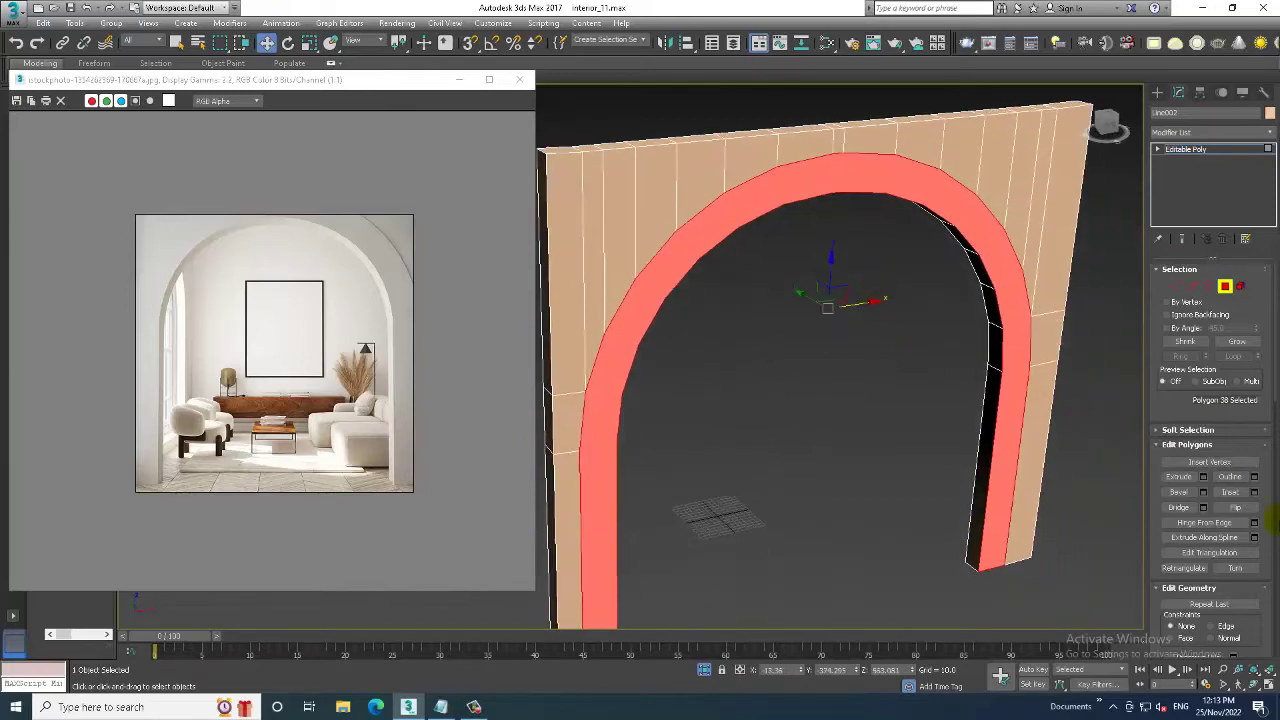
# - Extrude the arch's polygon ring into a thin band about 9.784 high
pyautogui.click(1203, 476)
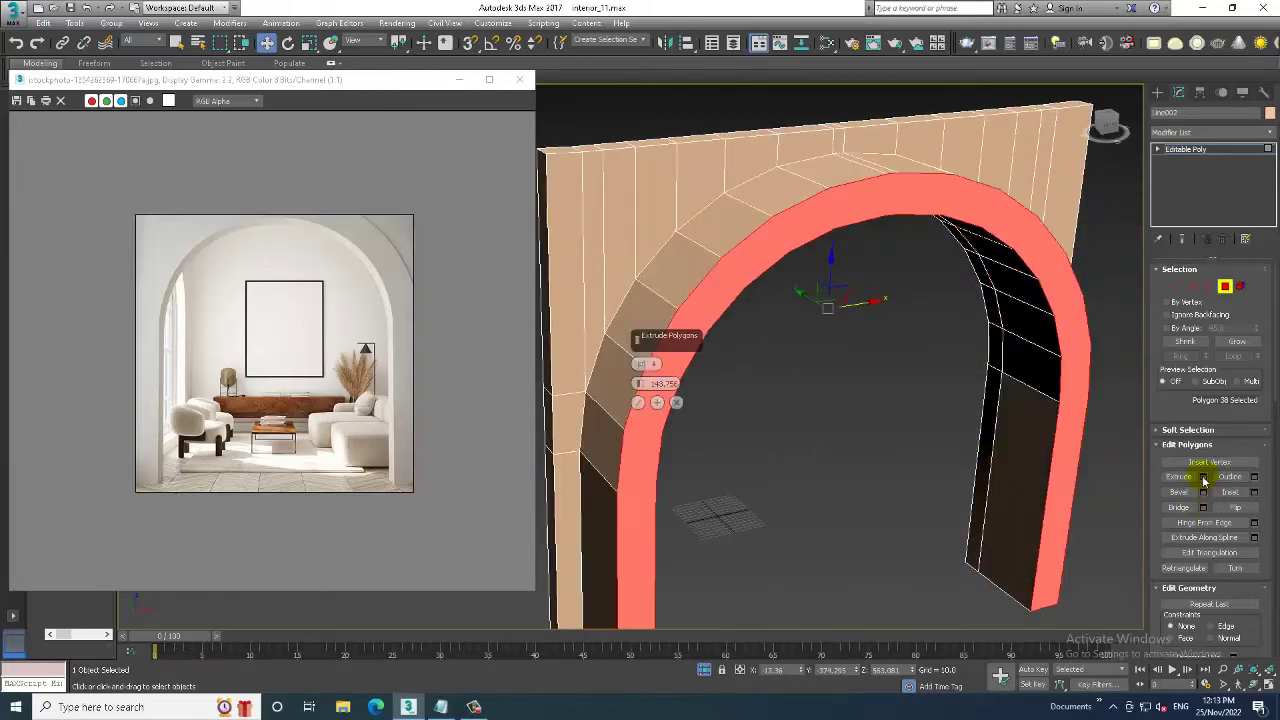
pyautogui.keyDown('alt'); pyautogui.moveTo(802, 372); pyautogui.dragTo(835, 370, button='middle'); pyautogui.keyUp('alt')
pyautogui.moveTo(640, 384)
pyautogui.mouseDown()
pyautogui.moveTo(657, 443)
pyautogui.moveTo(737, 294)
pyautogui.moveTo(843, 486)
pyautogui.moveTo(795, 391)
pyautogui.mouseUp()
pyautogui.moveTo(645, 396); pyautogui.dragTo(662, 458)
pyautogui.click(638, 403)
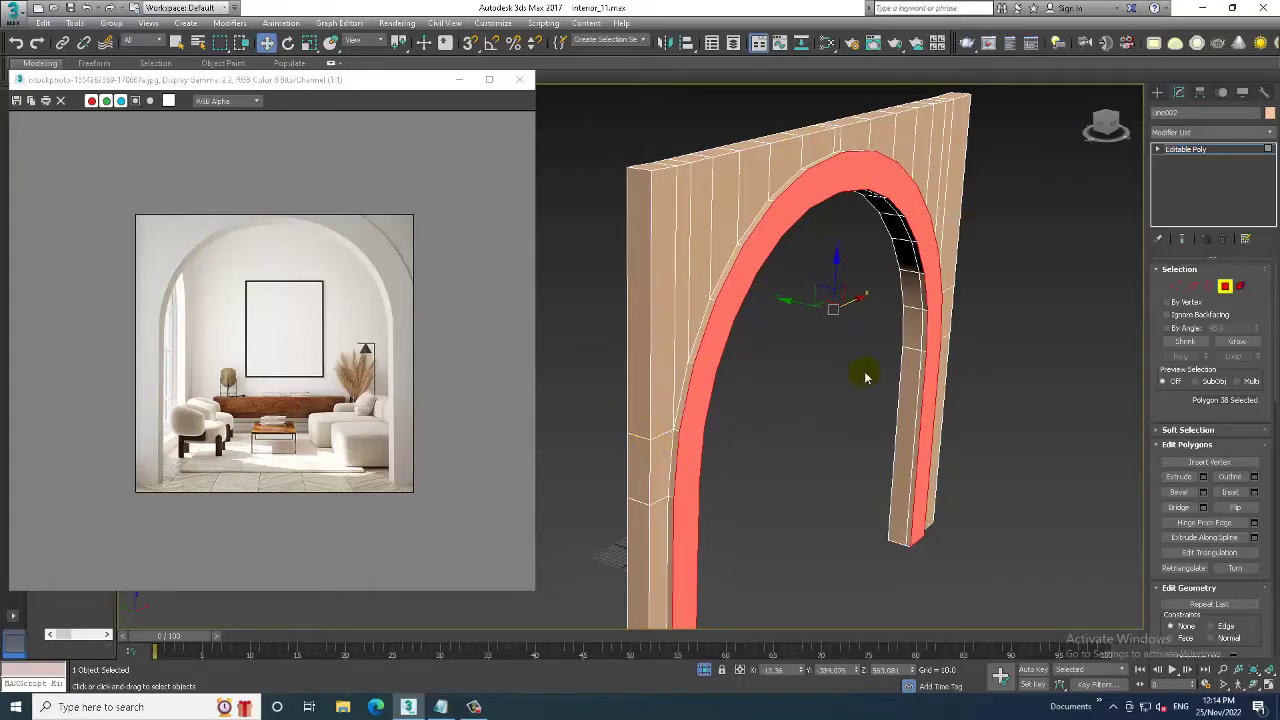
# - Leave polygon editing via the context menu and orbit around the extruded arch
pyautogui.rightClick(865, 372)
pyautogui.click(905, 272)
pyautogui.scroll(-5, 907, 270)
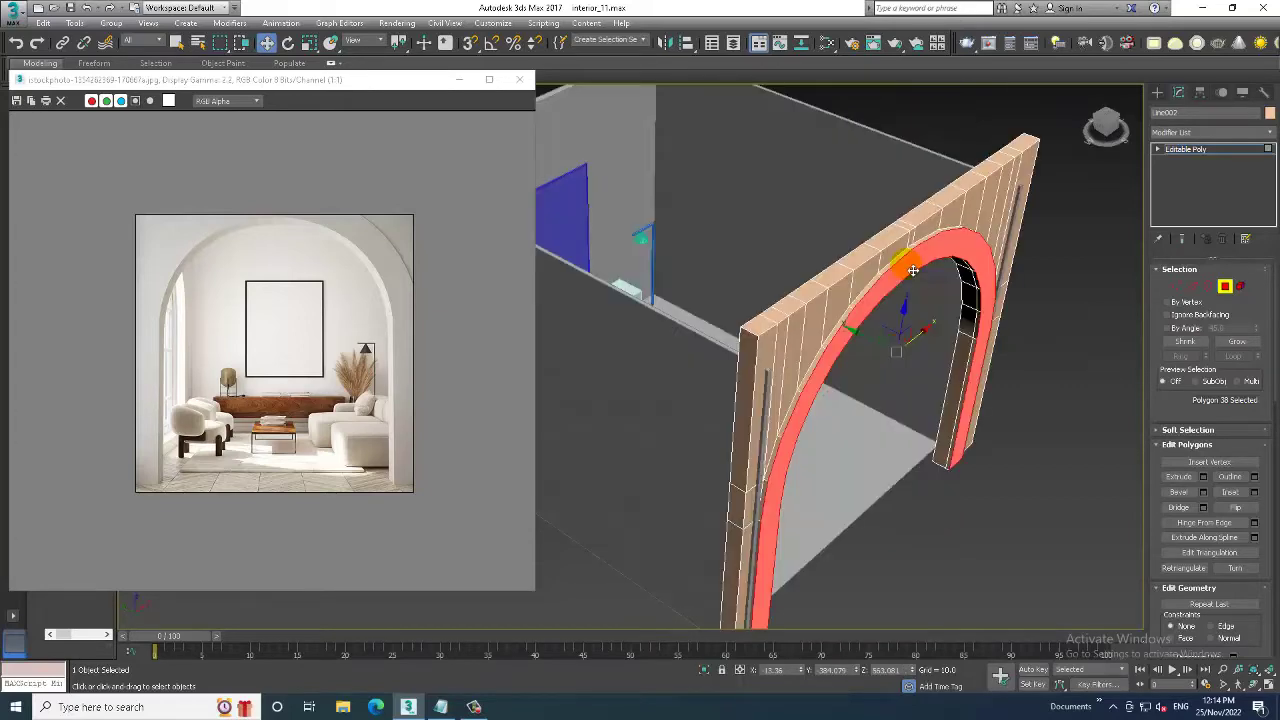
pyautogui.hotkey('alt', 'w')
pyautogui.moveTo(985, 406)
pyautogui.keyDown('alt'); pyautogui.mouseDown(button='middle')
pyautogui.moveTo(1014, 534)
pyautogui.moveTo(894, 443)
pyautogui.moveTo(908, 408)
pyautogui.mouseUp(button='middle'); pyautogui.keyUp('alt')
pyautogui.hotkey('alt', 'w')
pyautogui.scroll(2, 886, 420)
pyautogui.scroll(1, 893, 418)
pyautogui.scroll(3, 908, 408)
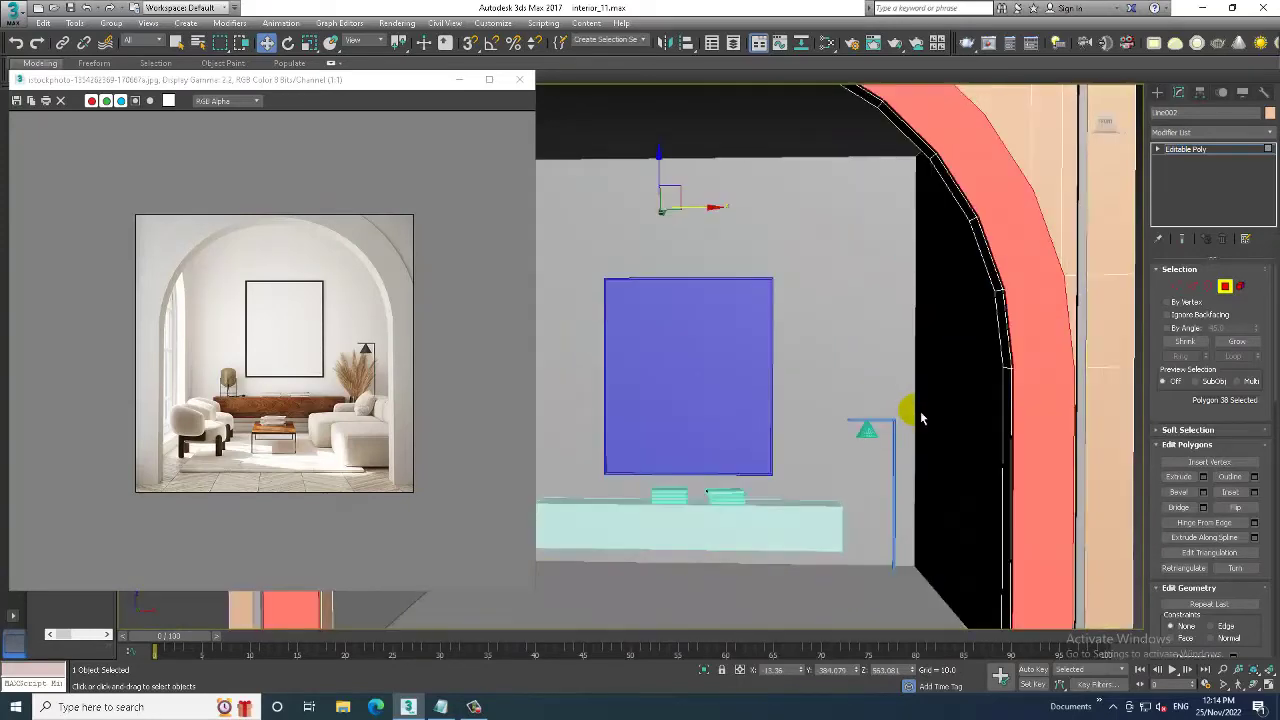
pyautogui.scroll(-3, 908, 408)
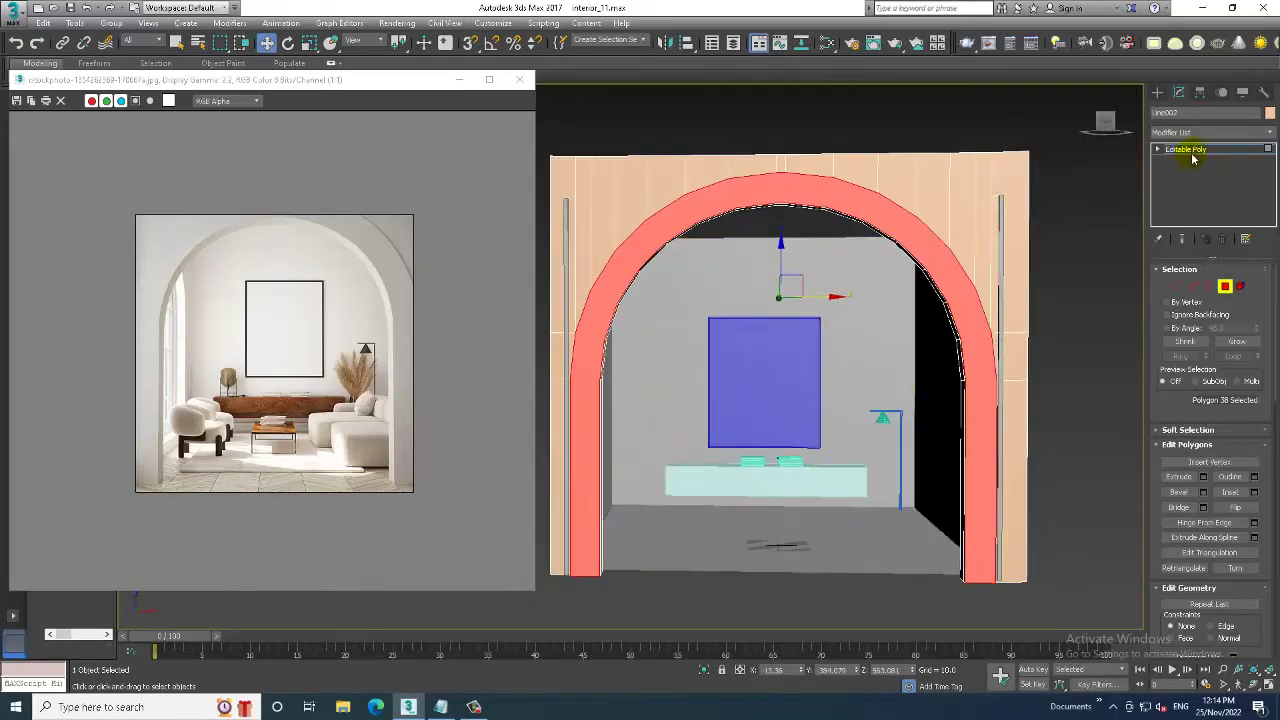
# - Return to the whole Line002 wall object and open Create > Geometry
pyautogui.click(1187, 149)
pyautogui.click(320, 394)
pyautogui.scroll(1, 330, 395)
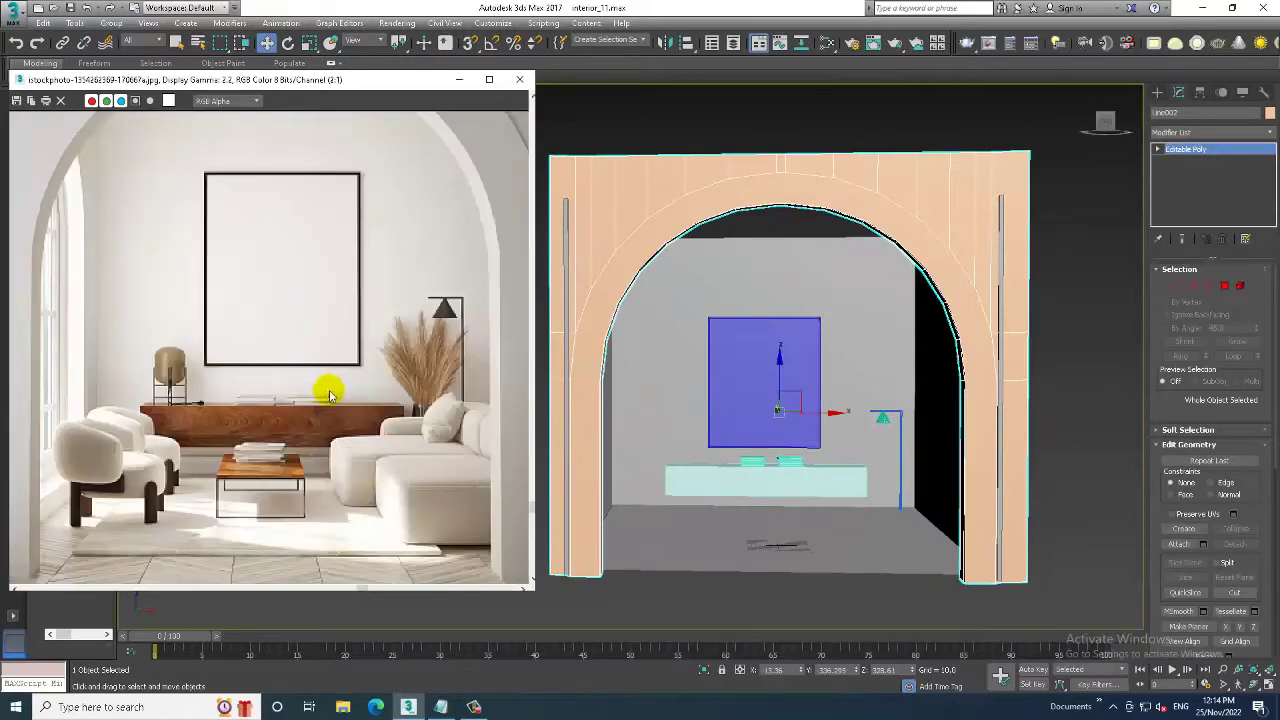
pyautogui.moveTo(888, 406)
pyautogui.keyDown('alt'); pyautogui.mouseDown(button='middle')
pyautogui.moveTo(952, 462)
pyautogui.moveTo(863, 423)
pyautogui.moveTo(894, 414)
pyautogui.moveTo(915, 385)
pyautogui.mouseUp(button='middle'); pyautogui.keyUp('alt')
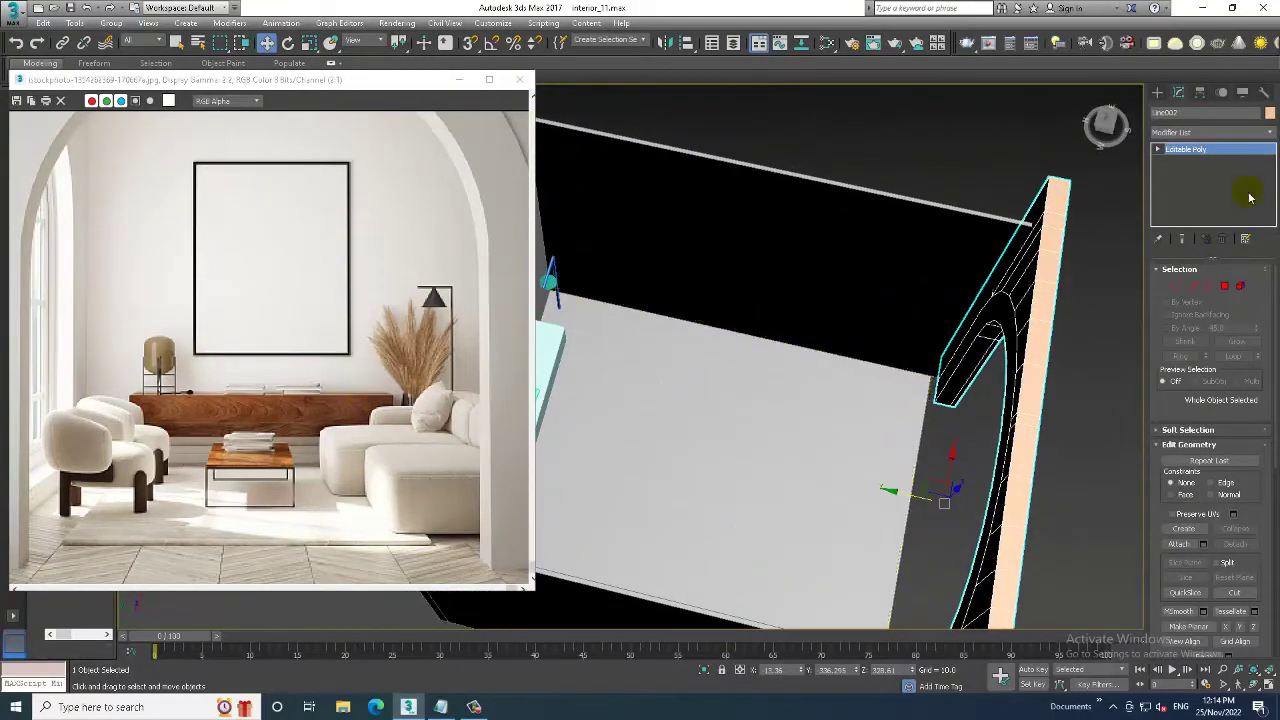
pyautogui.click(1158, 93)
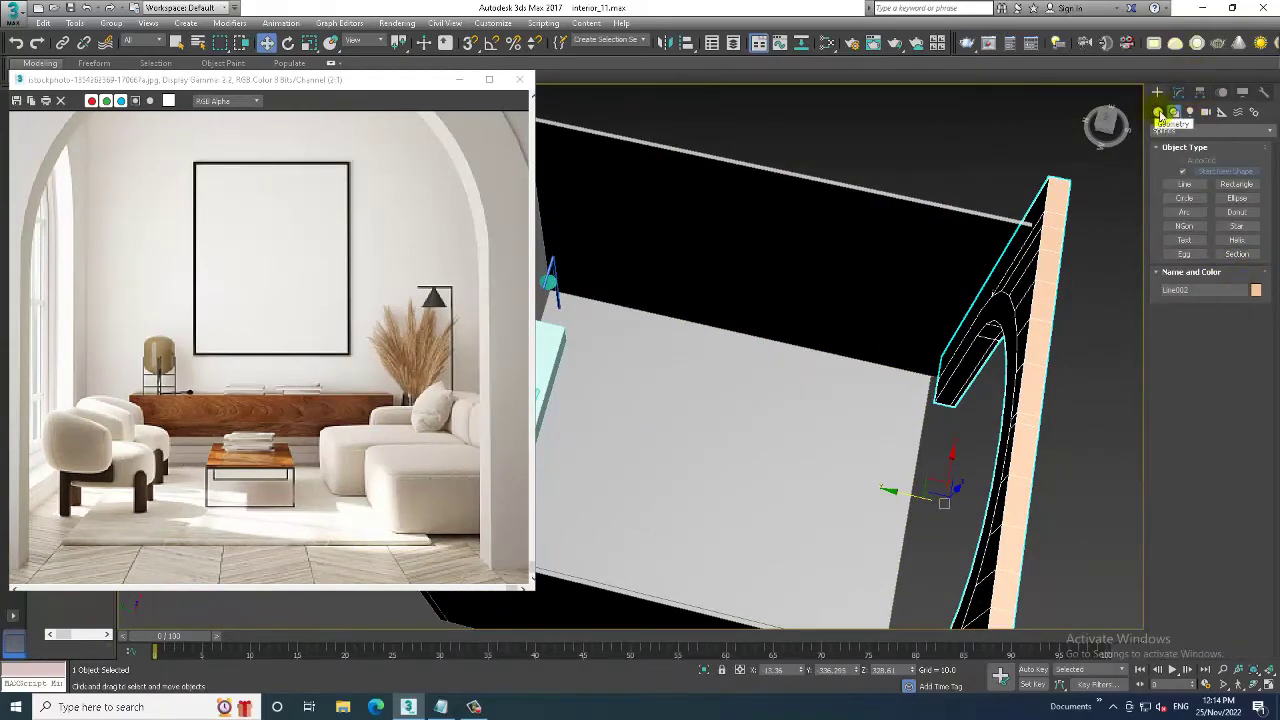
pyautogui.click(1158, 113)
# - Draw an Extended Primitives ChamferBox on the floor beside the arched wall
pyautogui.click(1210, 130)
pyautogui.click(1180, 146)
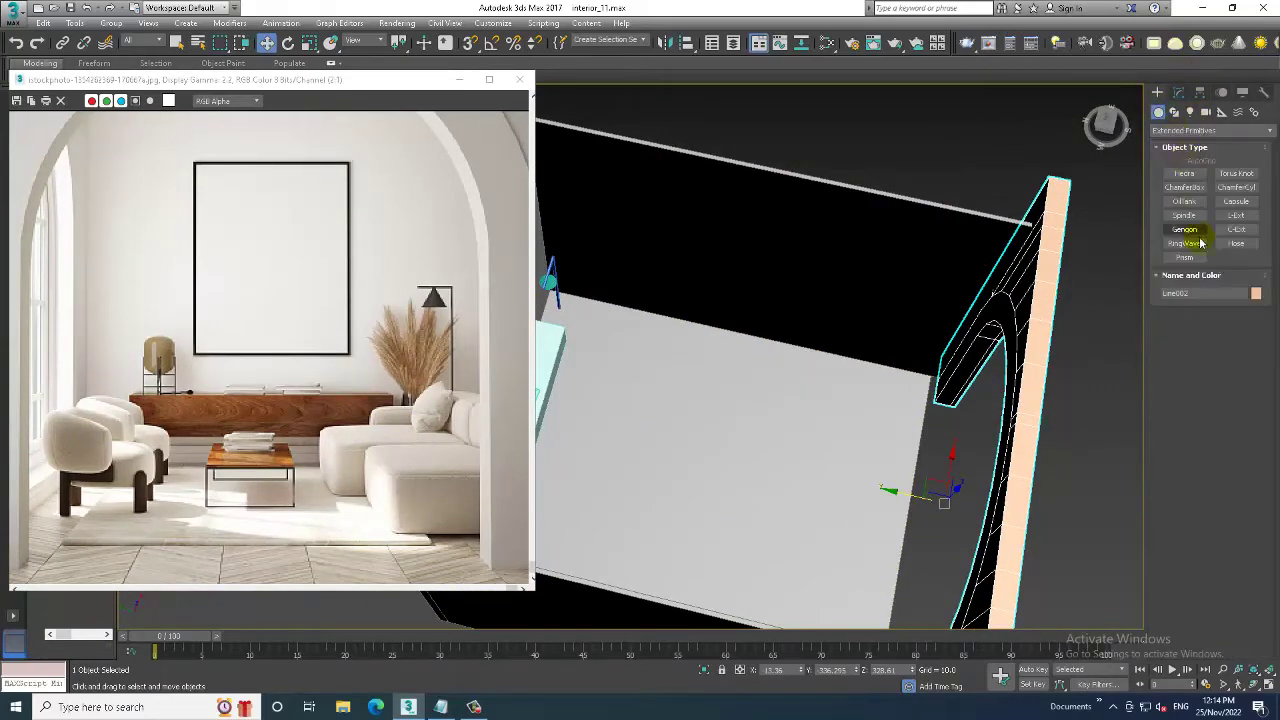
pyautogui.click(1185, 187)
pyautogui.keyDown('alt'); pyautogui.moveTo(863, 486); pyautogui.dragTo(829, 380, button='middle'); pyautogui.keyUp('alt')
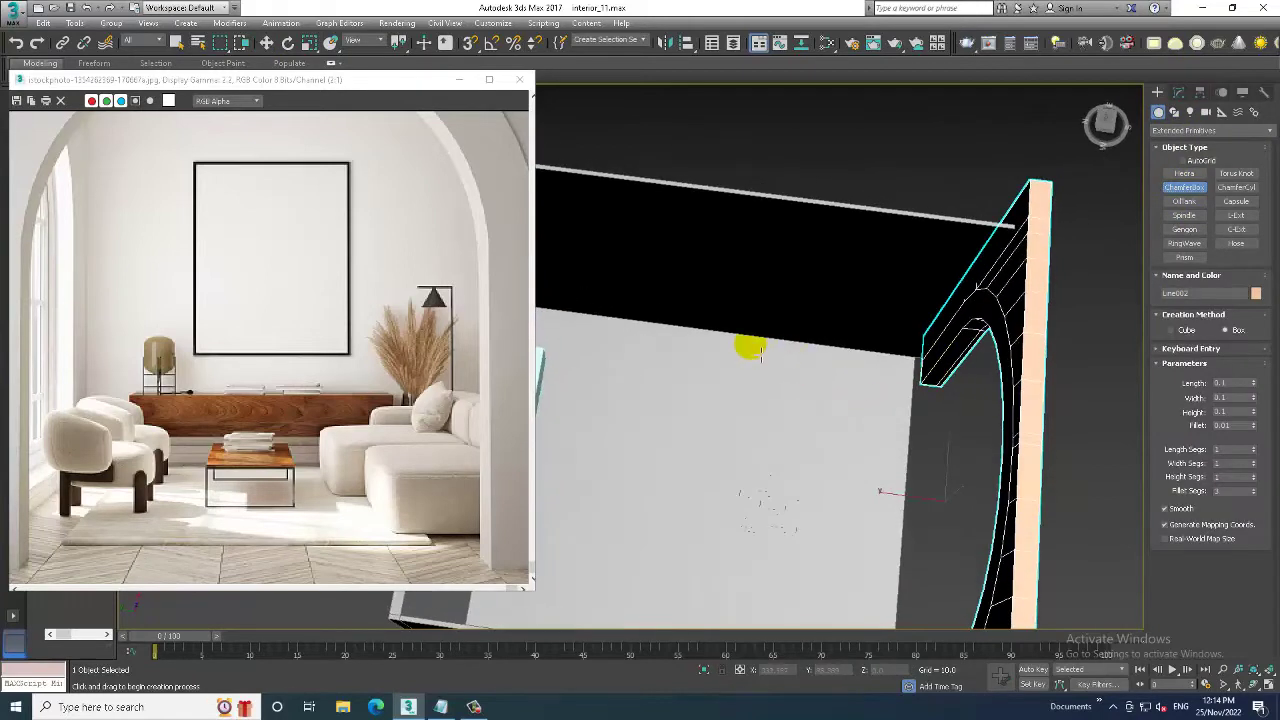
pyautogui.moveTo(762, 352); pyautogui.dragTo(898, 458)
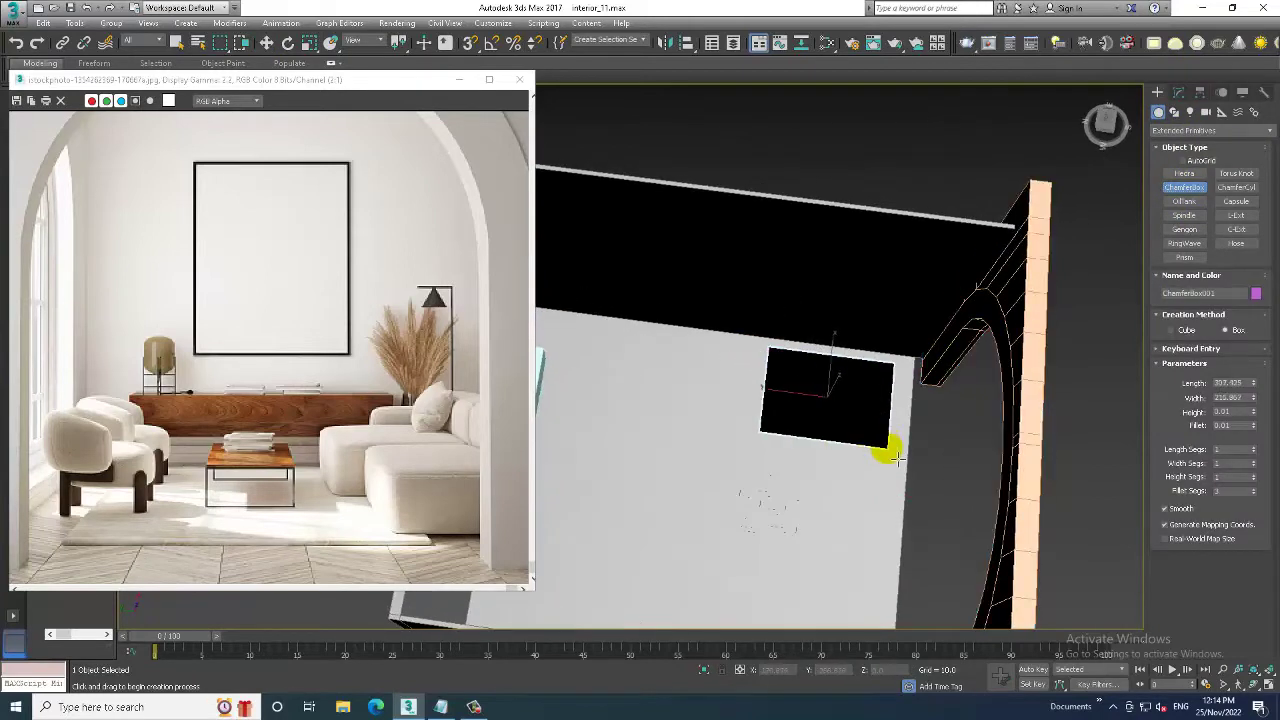
pyautogui.click(886, 380)
# - Scale the ChamferBox down vertically and set its Fillet to 14.593
pyautogui.keyDown('alt'); pyautogui.moveTo(888, 372); pyautogui.dragTo(834, 366, button='middle'); pyautogui.keyUp('alt')
pyautogui.press('r')
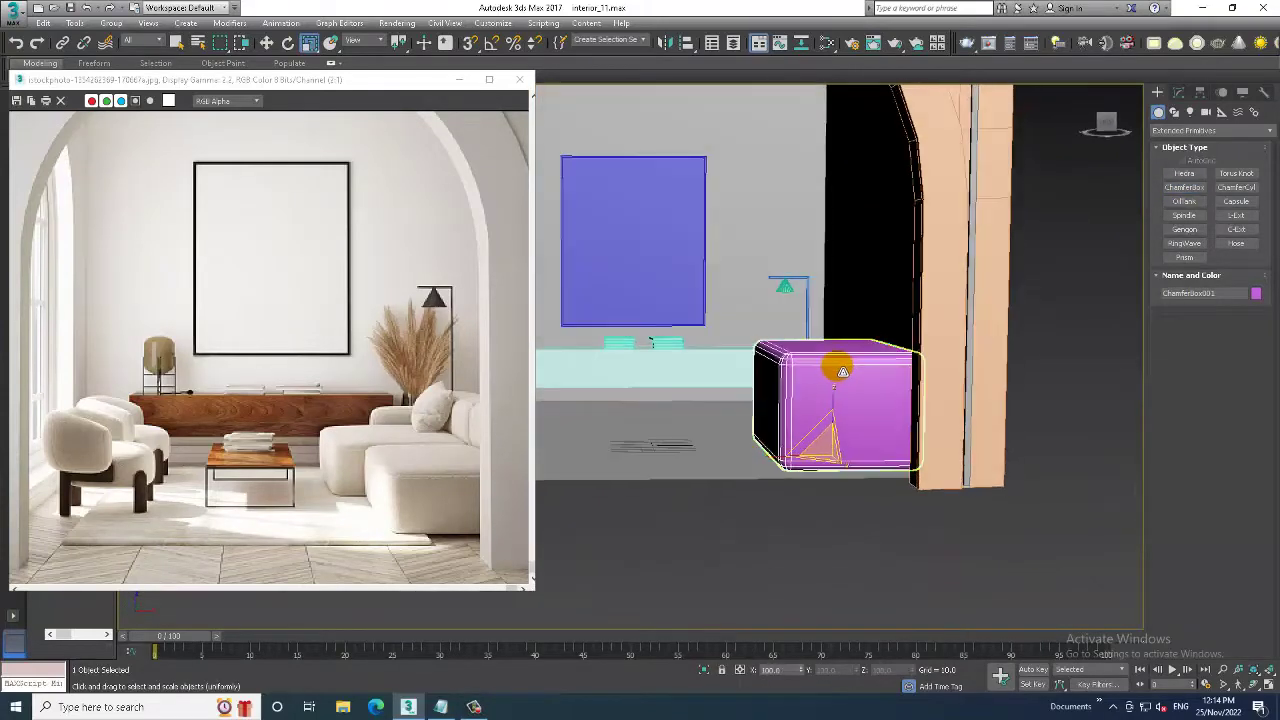
pyautogui.moveTo(829, 374)
pyautogui.mouseDown()
pyautogui.moveTo(851, 436)
pyautogui.moveTo(848, 420)
pyautogui.mouseUp()
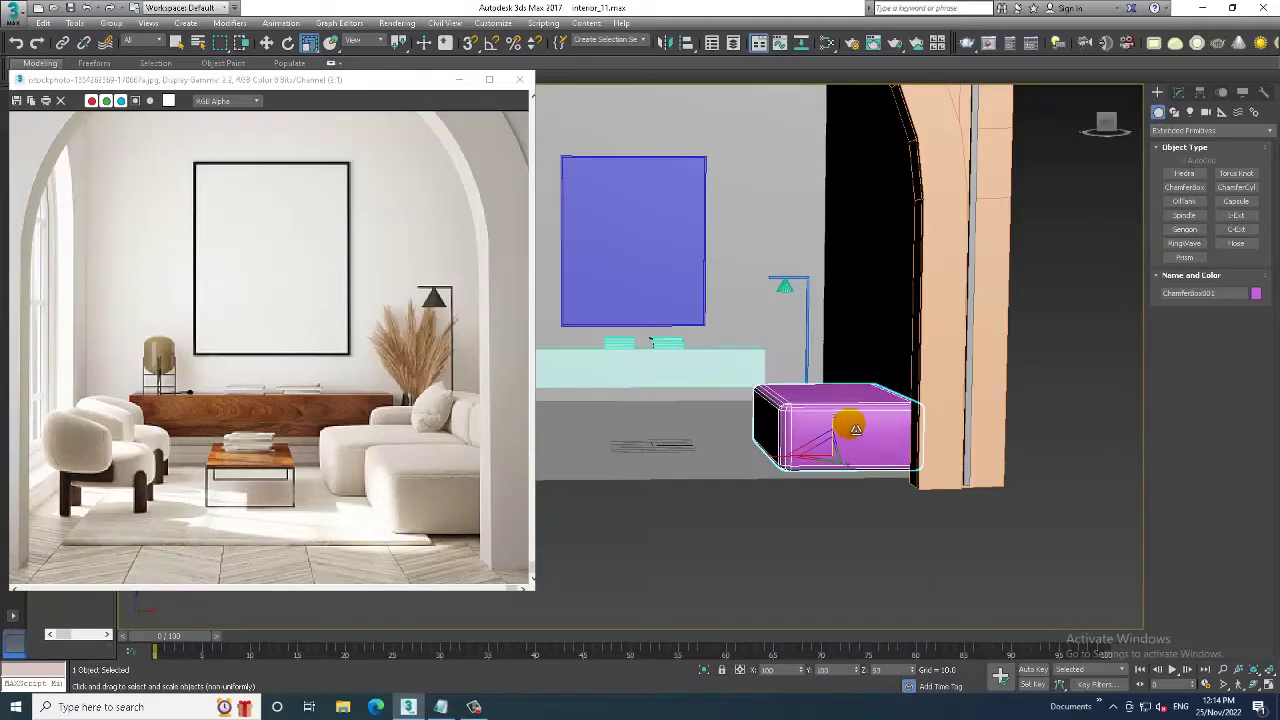
pyautogui.moveTo(848, 420)
pyautogui.keyDown('alt'); pyautogui.mouseDown(button='middle')
pyautogui.moveTo(915, 338)
pyautogui.moveTo(859, 359)
pyautogui.mouseUp(button='middle'); pyautogui.keyUp('alt')
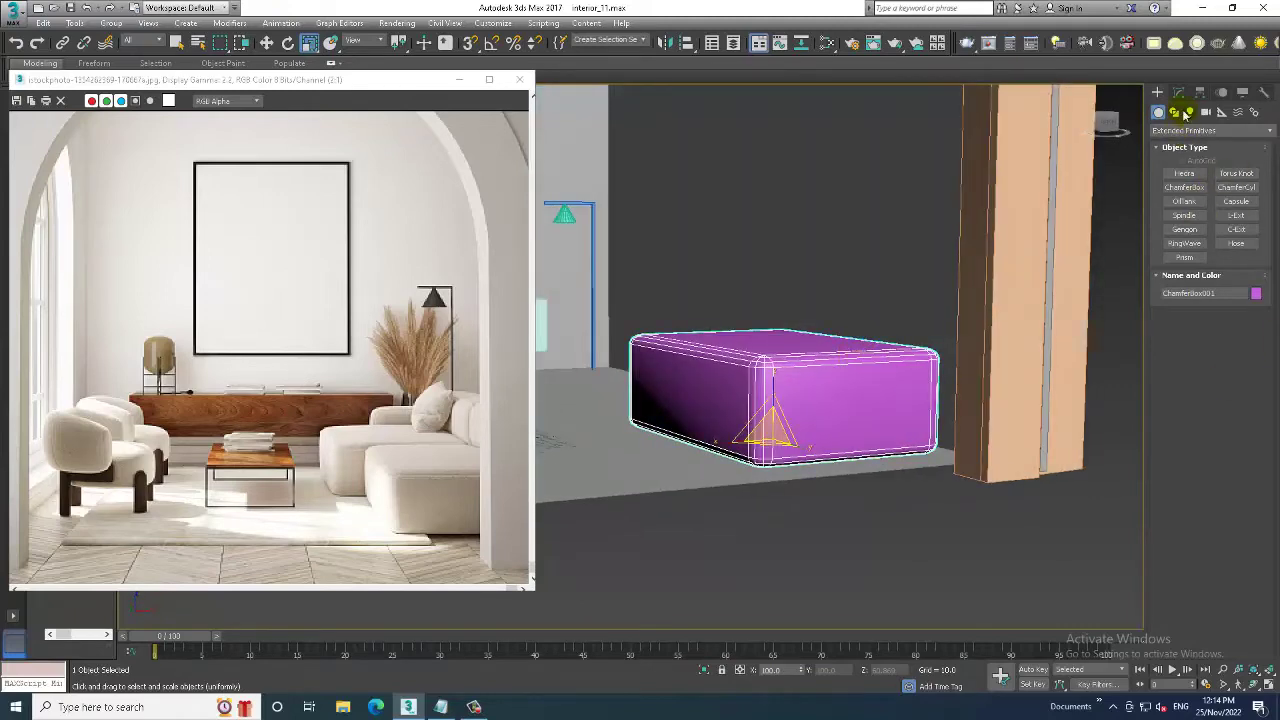
pyautogui.click(1179, 92)
pyautogui.keyDown('alt'); pyautogui.moveTo(1012, 356); pyautogui.dragTo(995, 338, button='middle'); pyautogui.keyUp('alt')
pyautogui.moveTo(1253, 332)
pyautogui.mouseDown()
pyautogui.moveTo(1262, 358)
pyautogui.moveTo(1264, 345)
pyautogui.mouseUp()
# - Convert ChamferBox001 to an Editable Poly
pyautogui.press('w')
pyautogui.scroll(3, 901, 436)
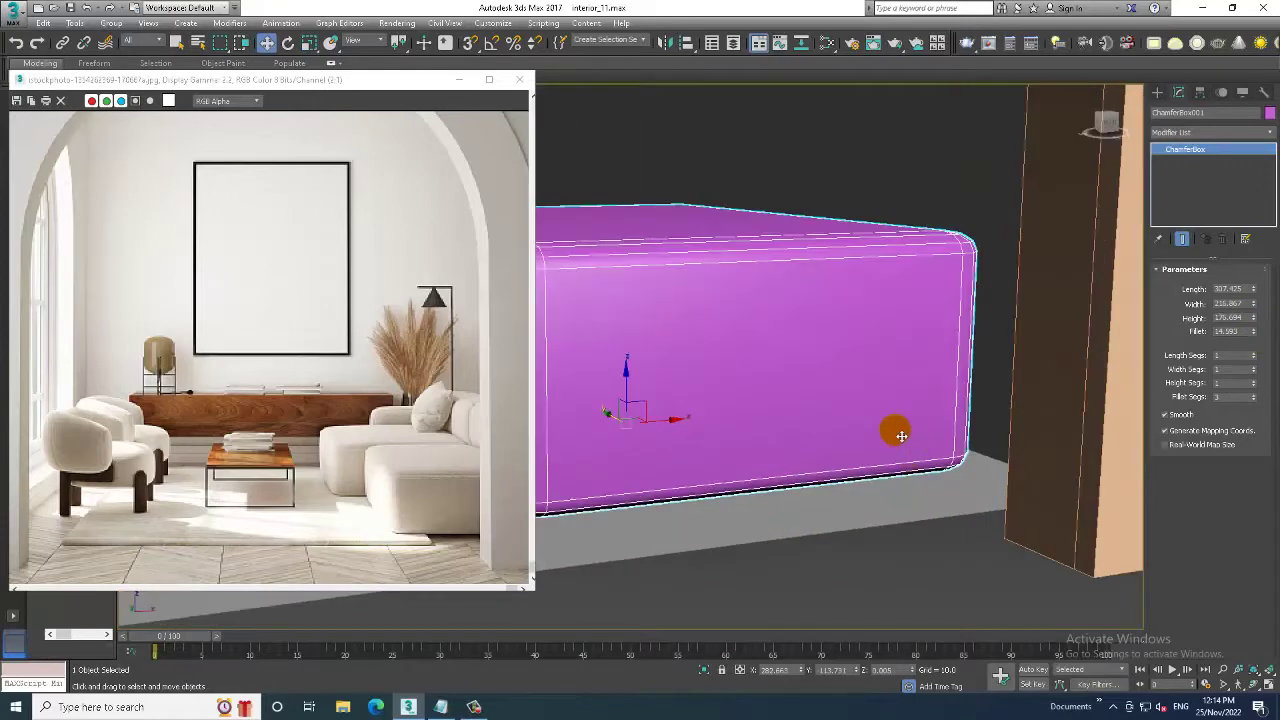
pyautogui.rightClick(800, 255)
pyautogui.click(940, 408)
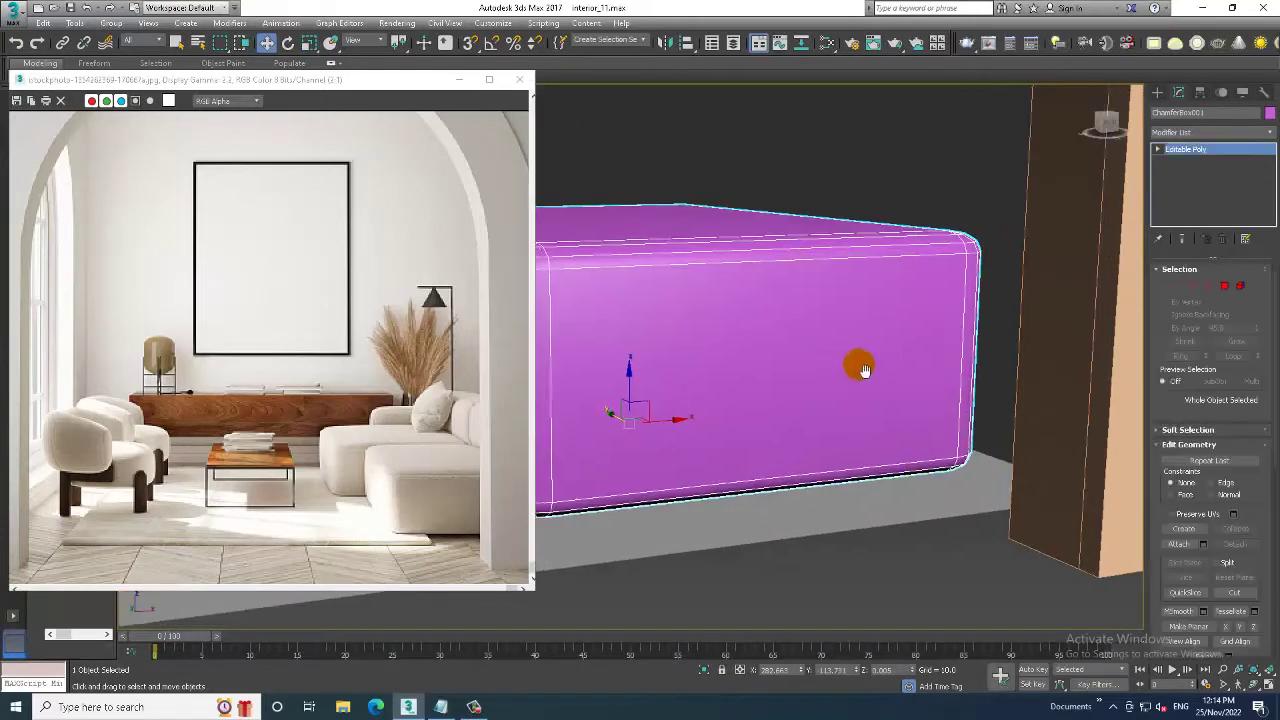
pyautogui.keyDown('alt'); pyautogui.moveTo(864, 370); pyautogui.dragTo(855, 377, button='middle'); pyautogui.keyUp('alt')
# - Expand the full Modeling ribbon and activate Swift Loop
pyautogui.moveTo(220, 83); pyautogui.dragTo(107, 93)
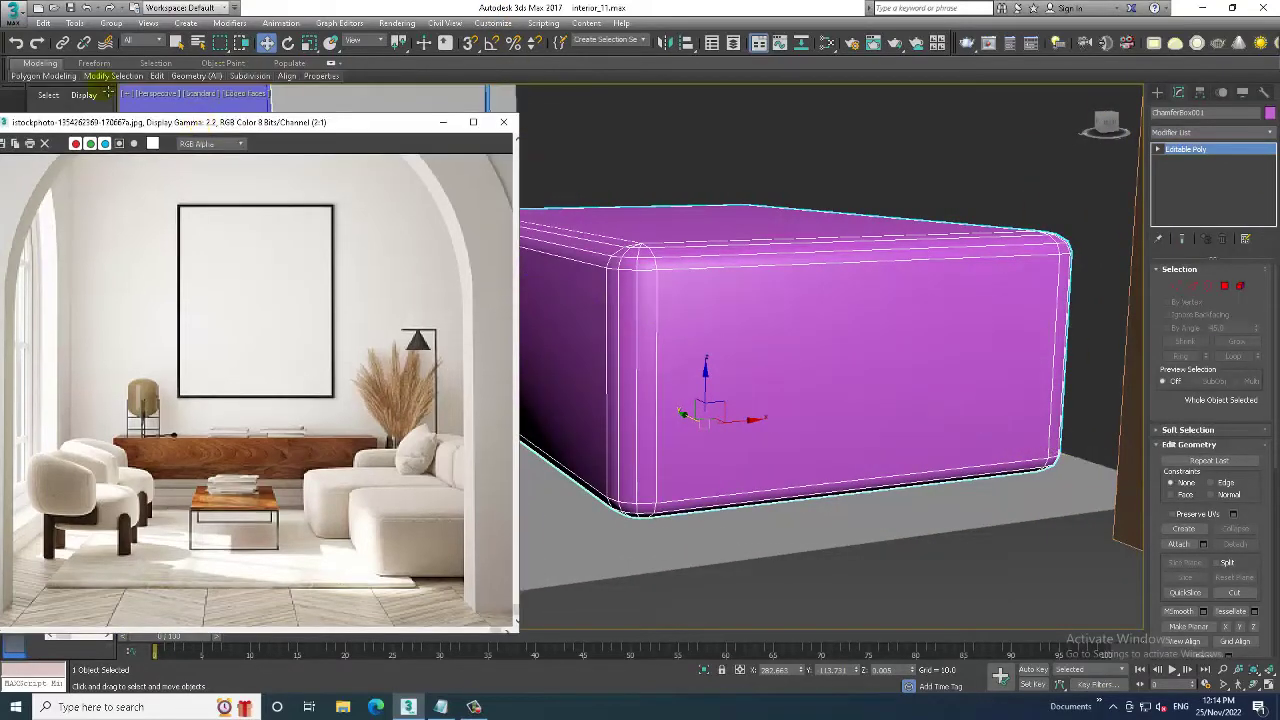
pyautogui.click(44, 65)
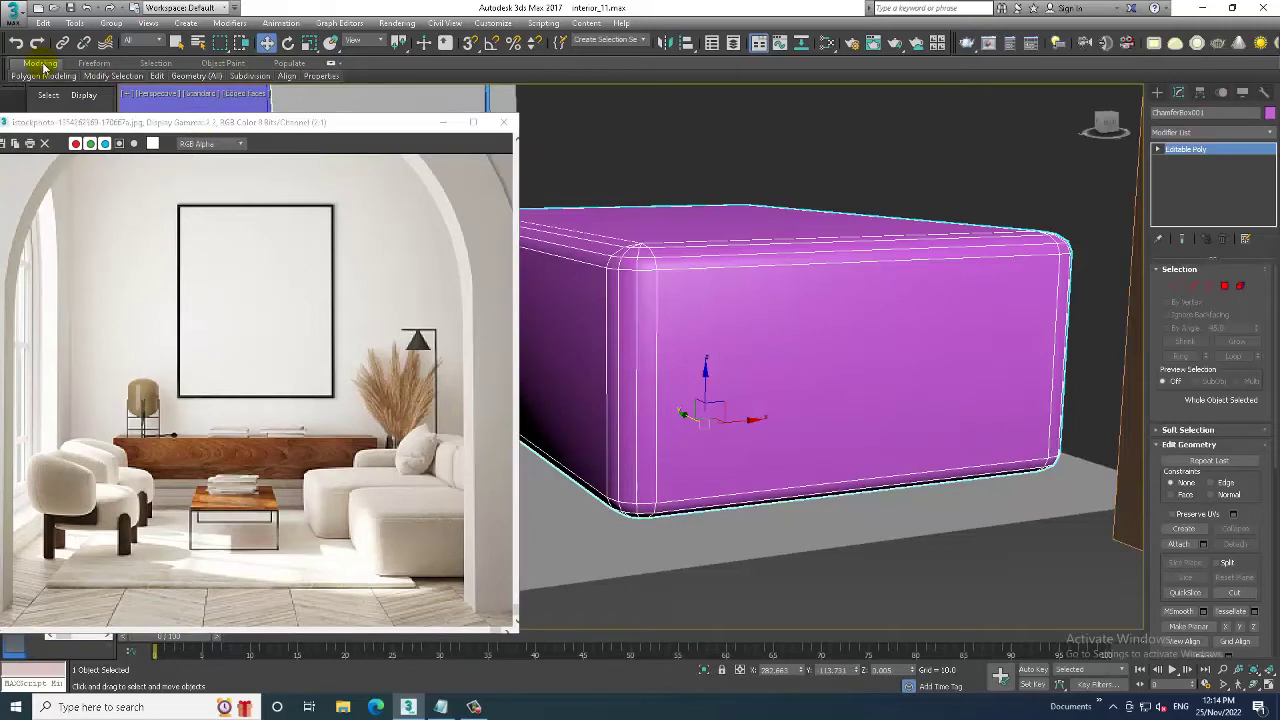
pyautogui.click(42, 65)
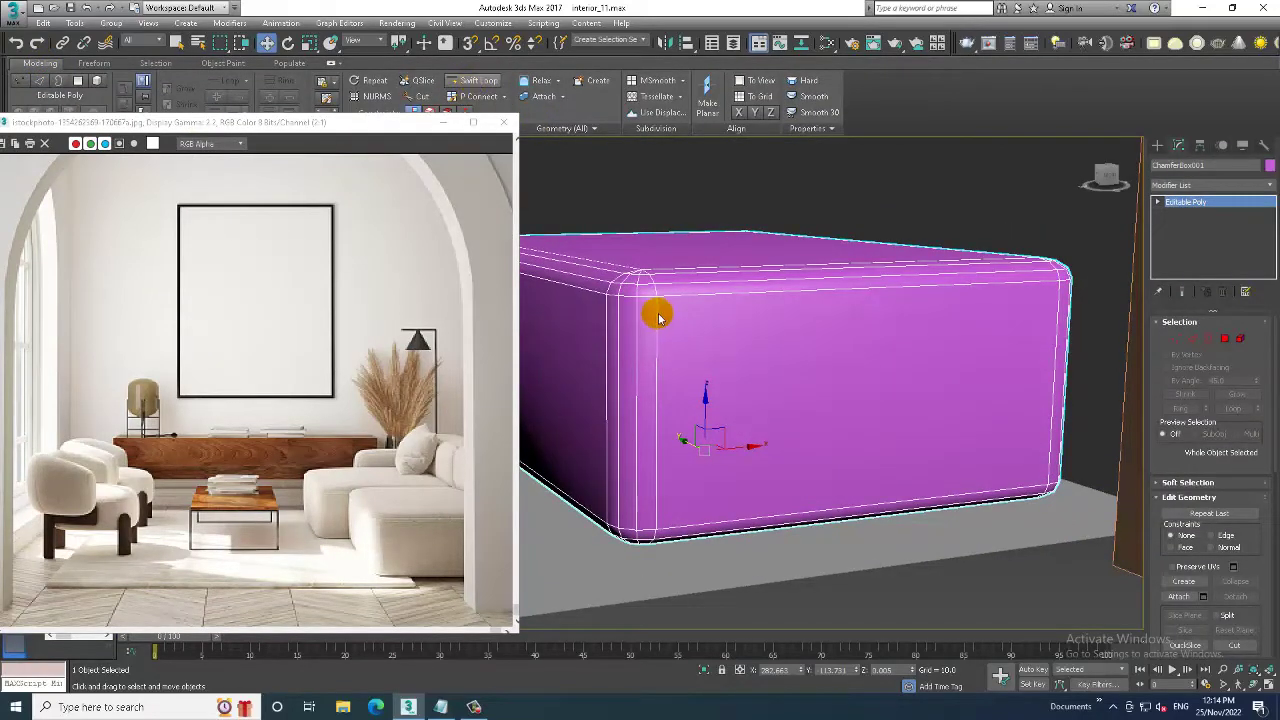
pyautogui.click(473, 80)
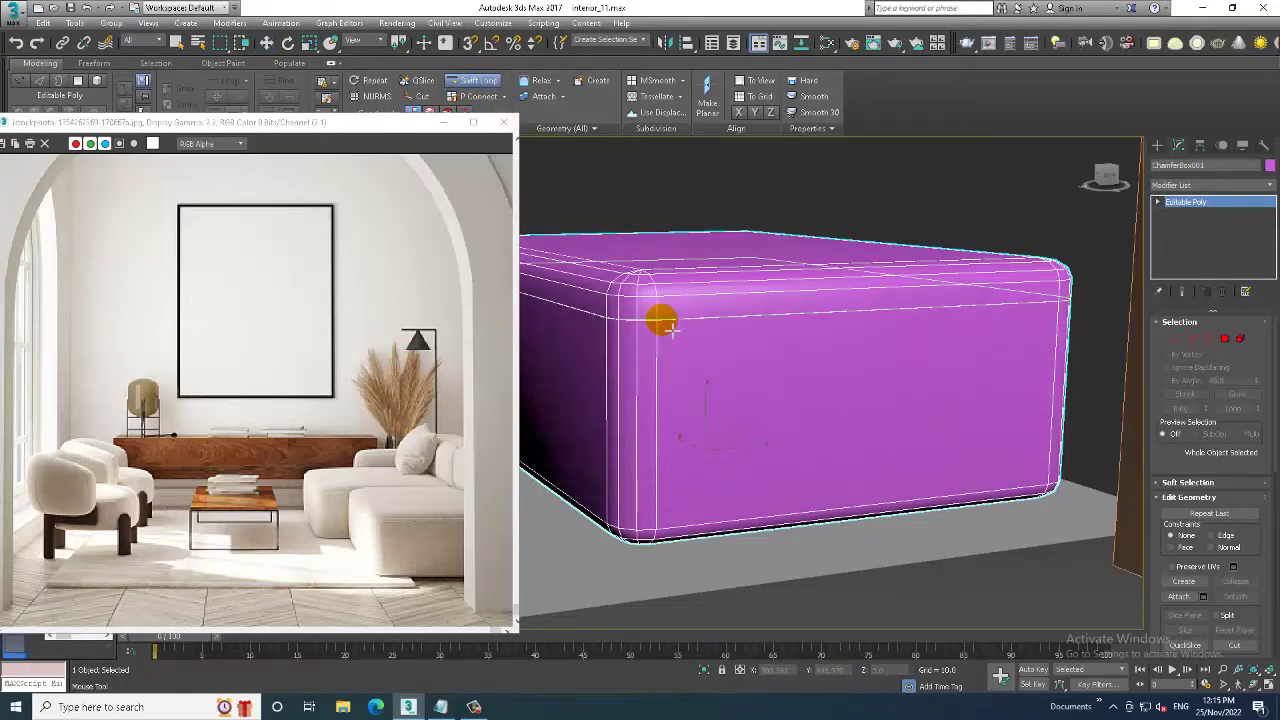
pyautogui.scroll(3, 661, 322)
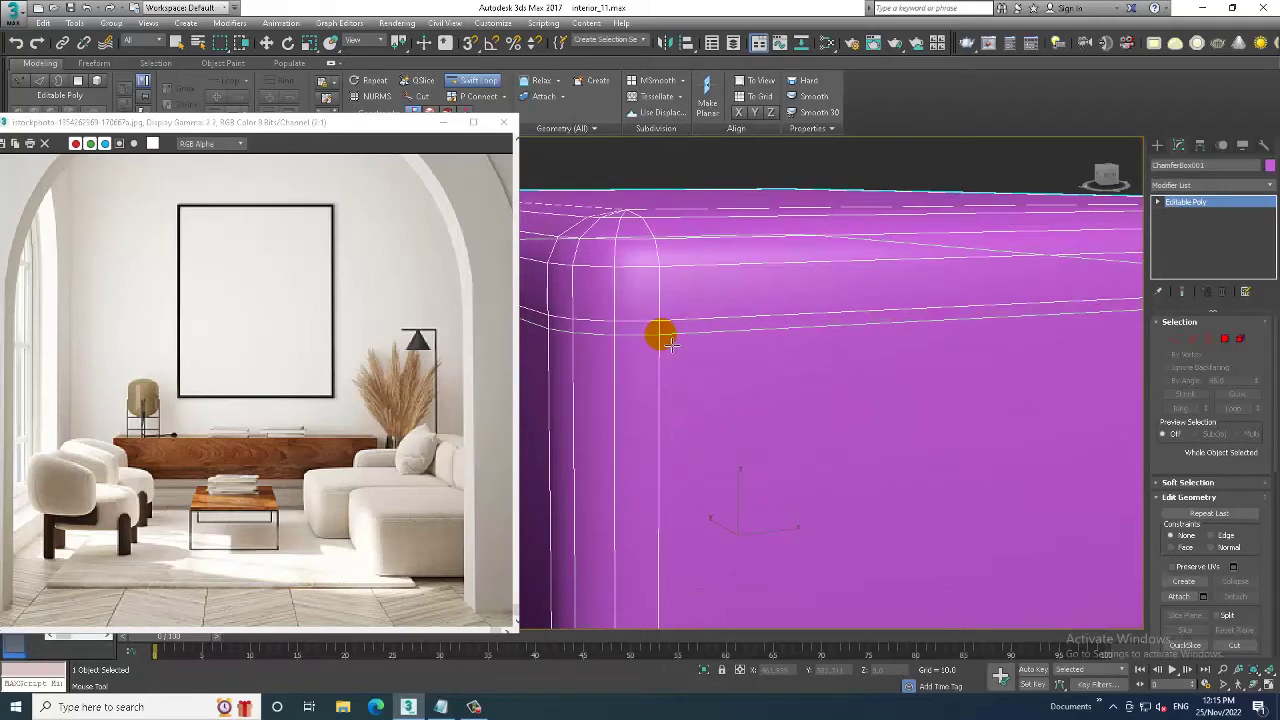
# - Add a horizontal Swift Loop edge loop near the top of the seat box
pyautogui.click(669, 338)
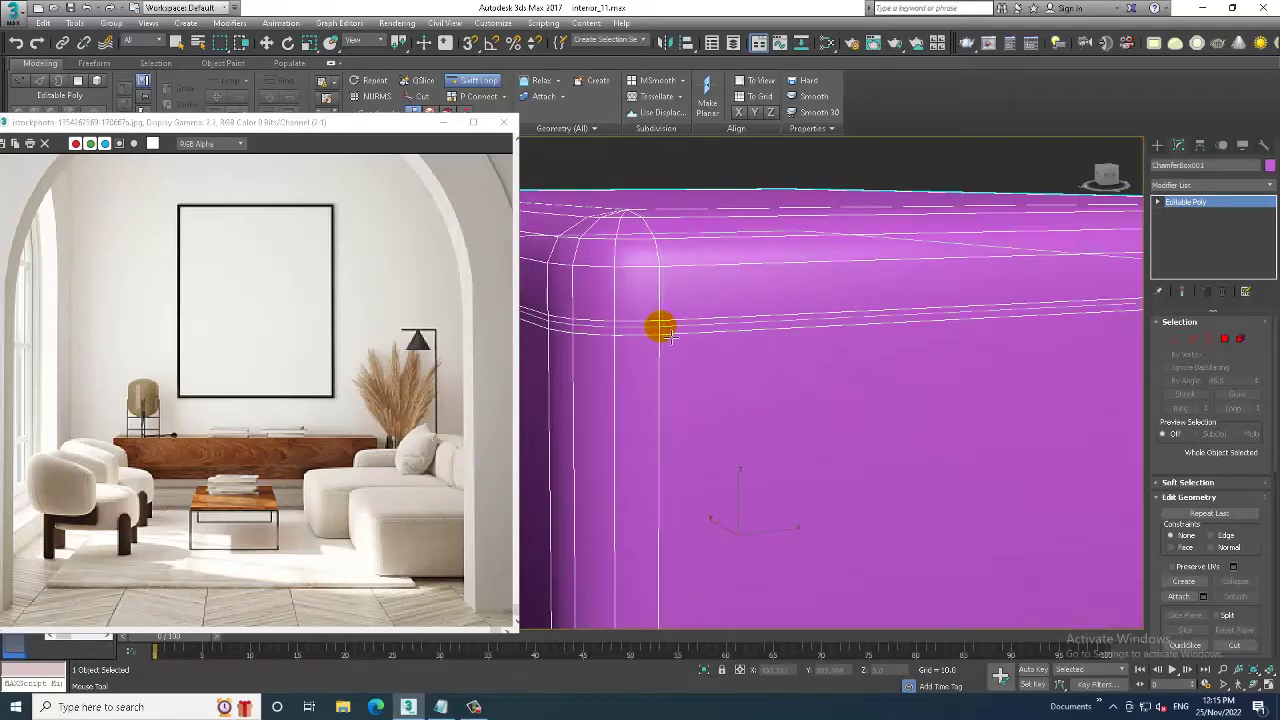
pyautogui.press('w')
pyautogui.keyDown('alt'); pyautogui.moveTo(661, 330); pyautogui.dragTo(674, 337, button='middle'); pyautogui.keyUp('alt')
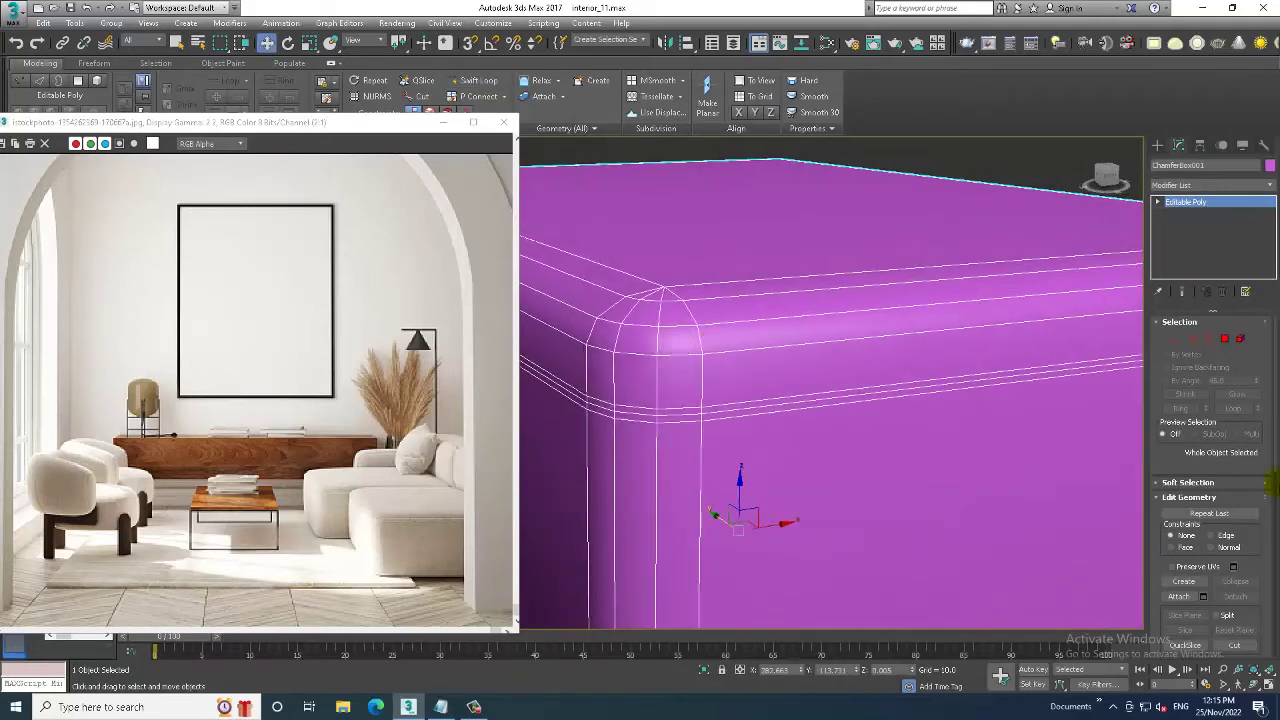
# - Extrude the 16-edge loop with height 0.895 and width 1.166
pyautogui.click(1191, 339)
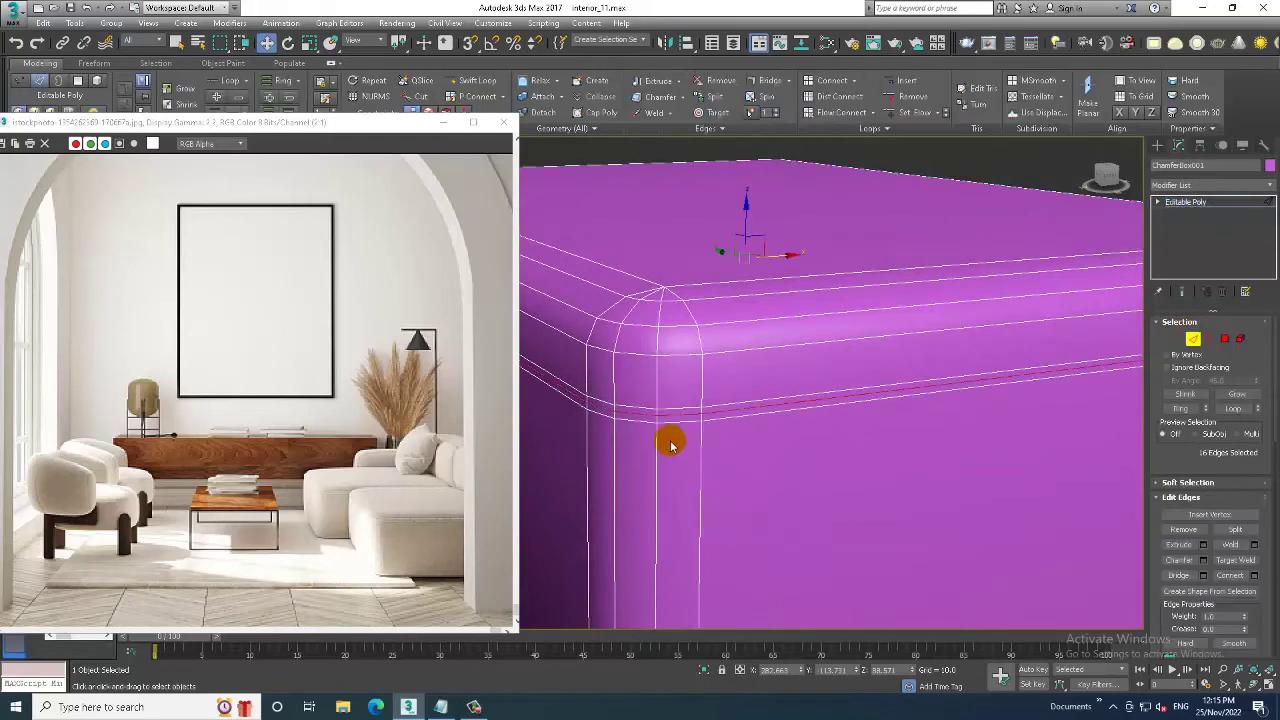
pyautogui.keyDown('alt'); pyautogui.moveTo(749, 374); pyautogui.dragTo(737, 369, button='middle'); pyautogui.keyUp('alt')
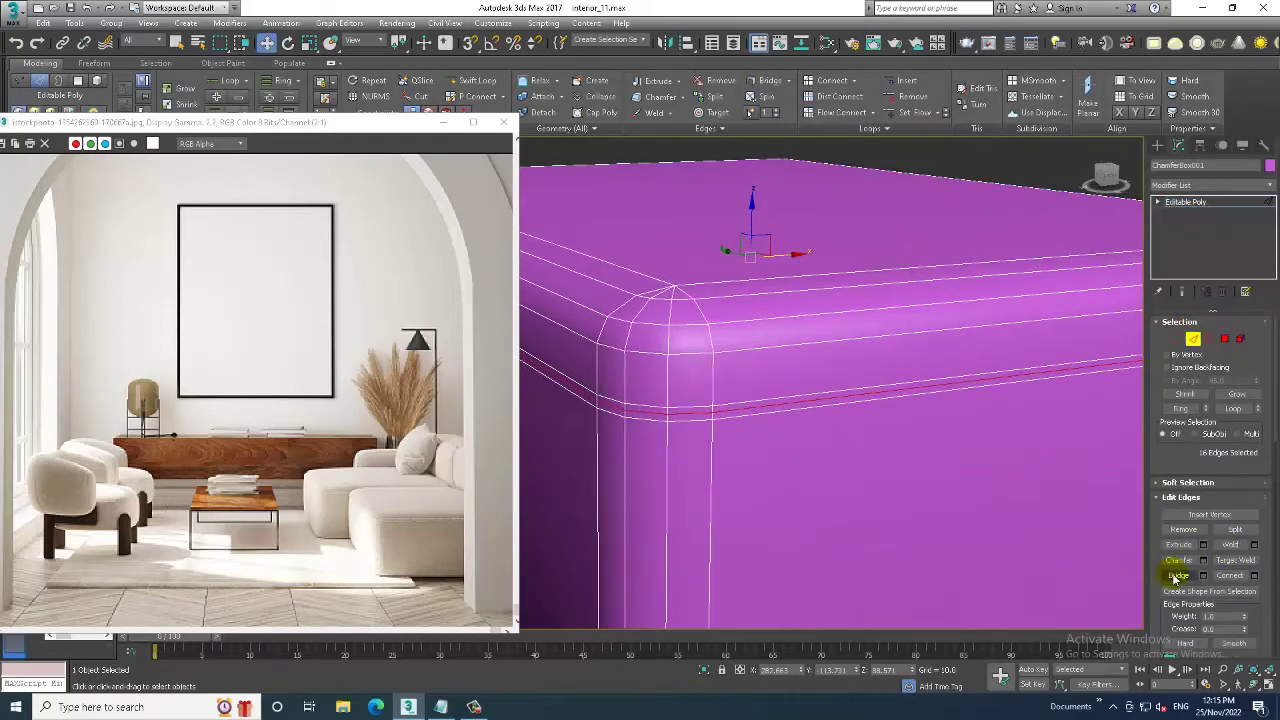
pyautogui.click(1203, 544)
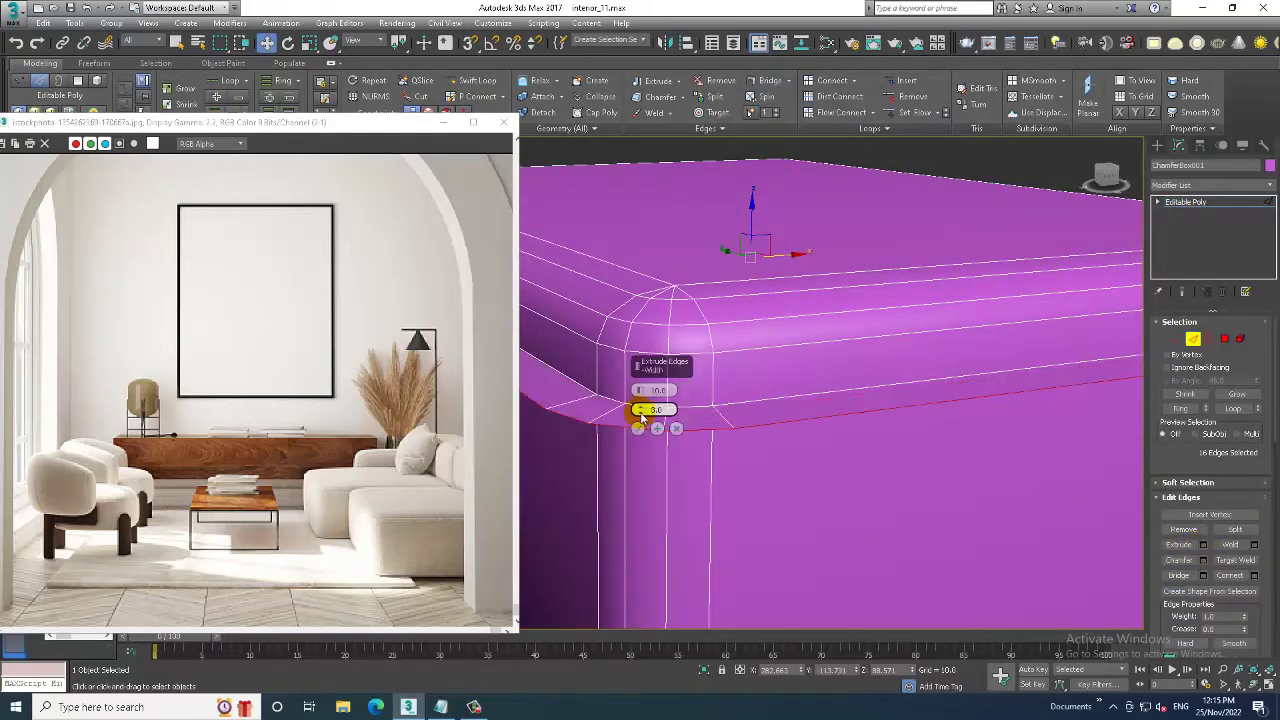
pyautogui.moveTo(645, 401)
pyautogui.mouseDown()
pyautogui.moveTo(651, 457)
pyautogui.moveTo(663, 451)
pyautogui.moveTo(665, 465)
pyautogui.mouseUp()
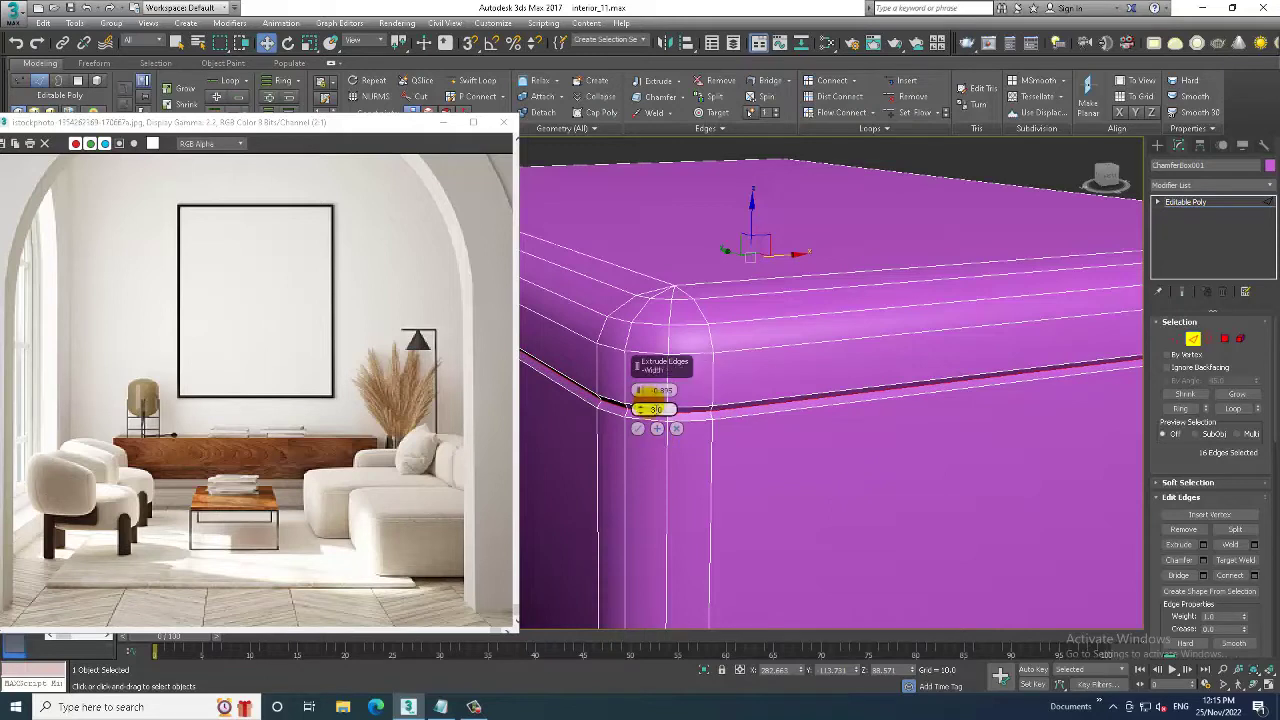
pyautogui.moveTo(640, 410); pyautogui.dragTo(651, 428)
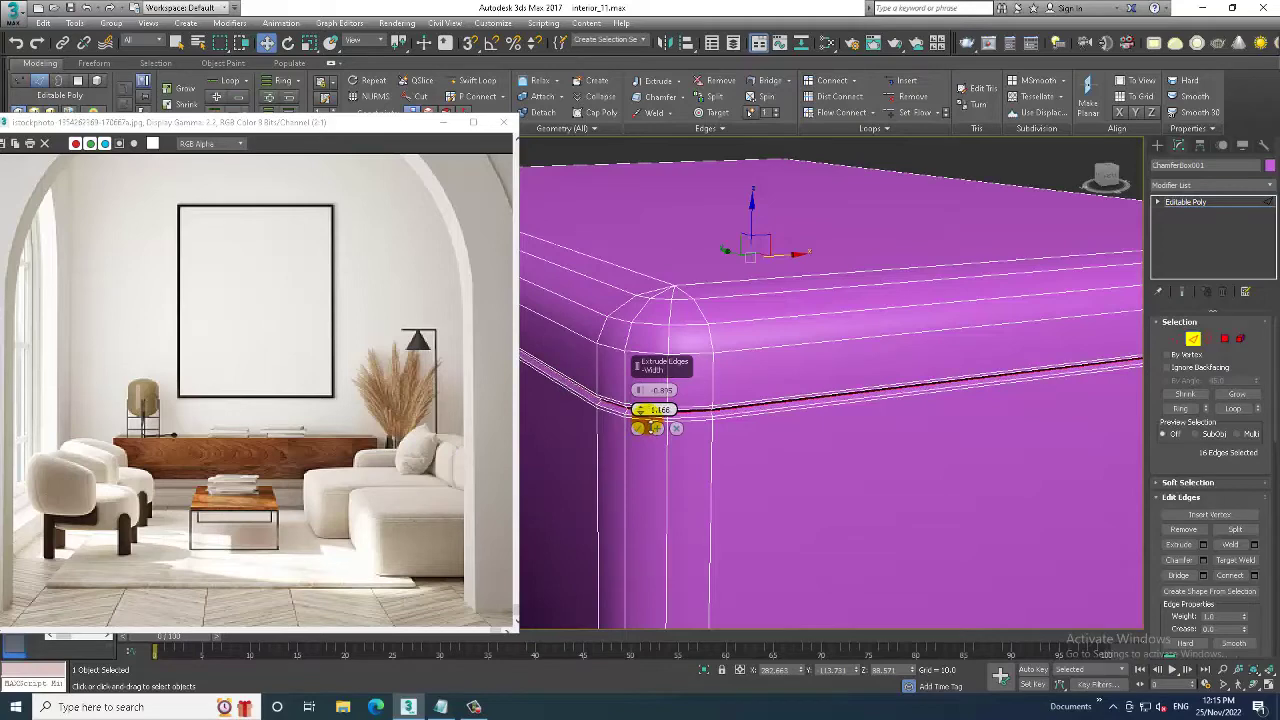
pyautogui.click(638, 428)
pyautogui.scroll(-5, 737, 389)
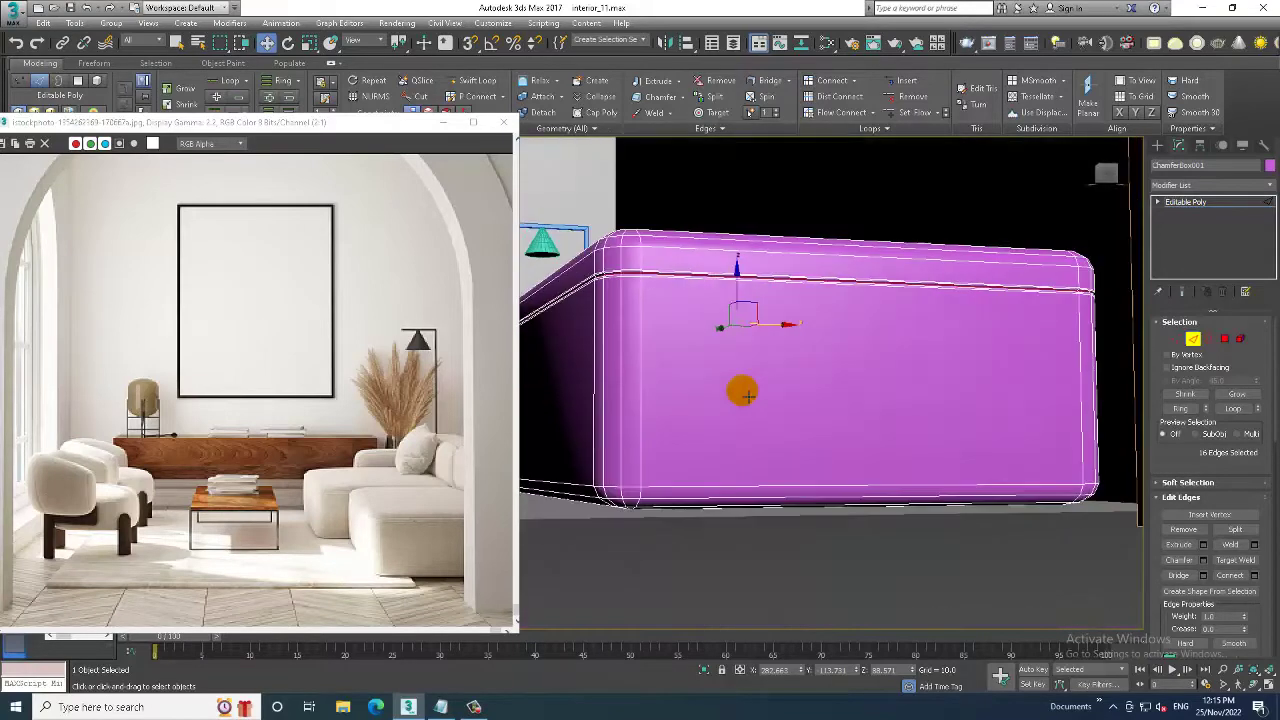
pyautogui.moveTo(749, 409)
pyautogui.keyDown('alt'); pyautogui.mouseDown(button='middle')
pyautogui.moveTo(828, 468)
pyautogui.moveTo(809, 549)
pyautogui.mouseUp(button='middle'); pyautogui.keyUp('alt')
pyautogui.click(766, 451)
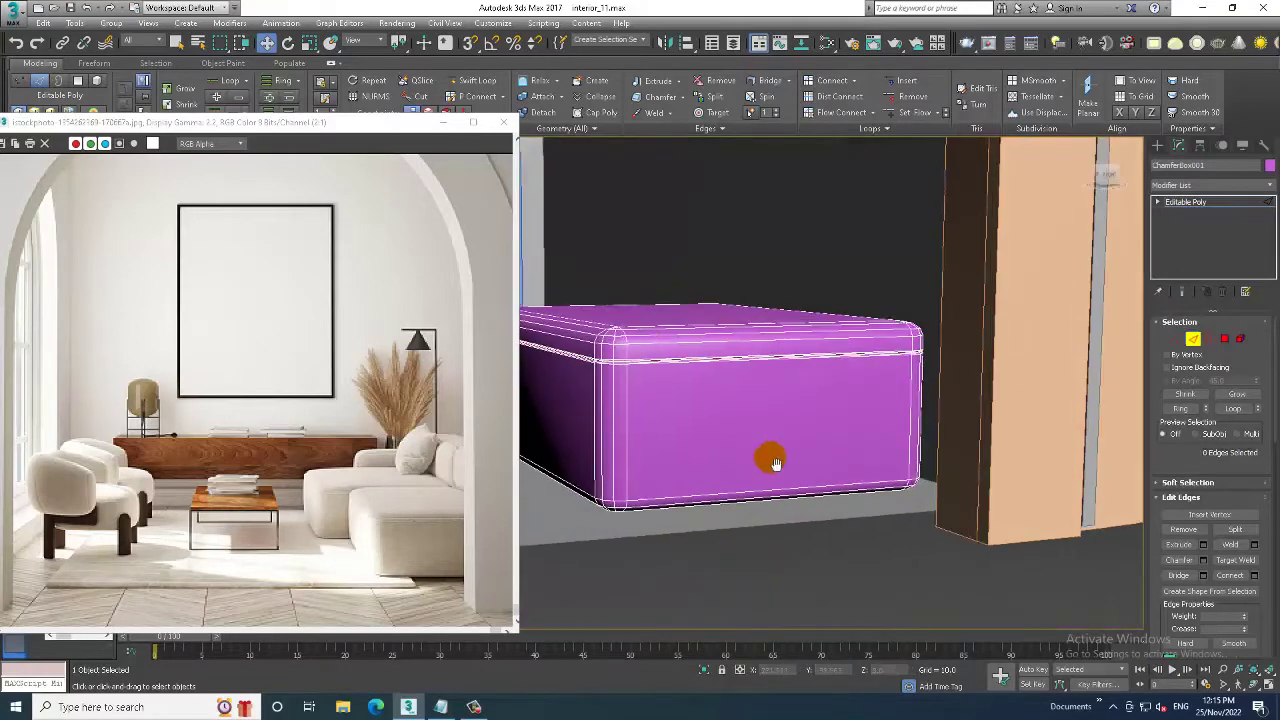
pyautogui.keyDown('alt'); pyautogui.moveTo(766, 451); pyautogui.dragTo(803, 477, button='middle'); pyautogui.keyUp('alt')
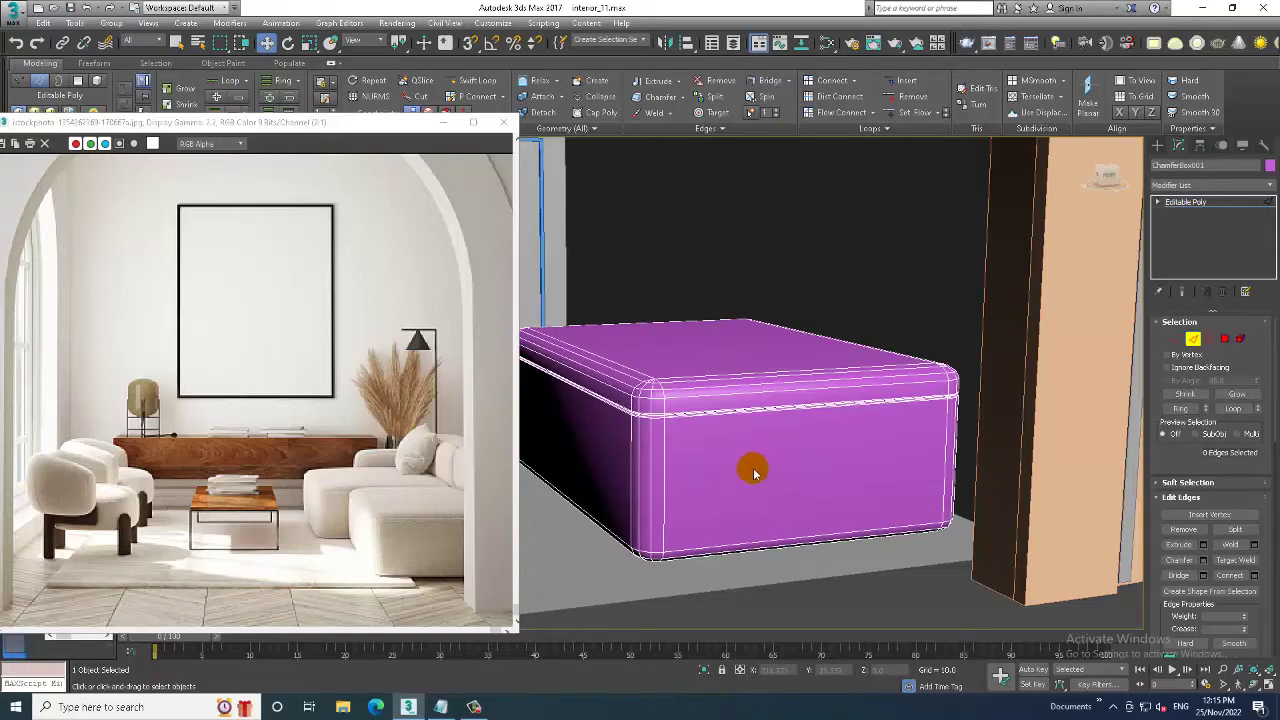
pyautogui.moveTo(751, 466)
pyautogui.keyDown('alt'); pyautogui.mouseDown(button='middle')
pyautogui.moveTo(843, 457)
pyautogui.moveTo(817, 451)
pyautogui.moveTo(886, 507)
pyautogui.mouseUp(button='middle'); pyautogui.keyUp('alt')
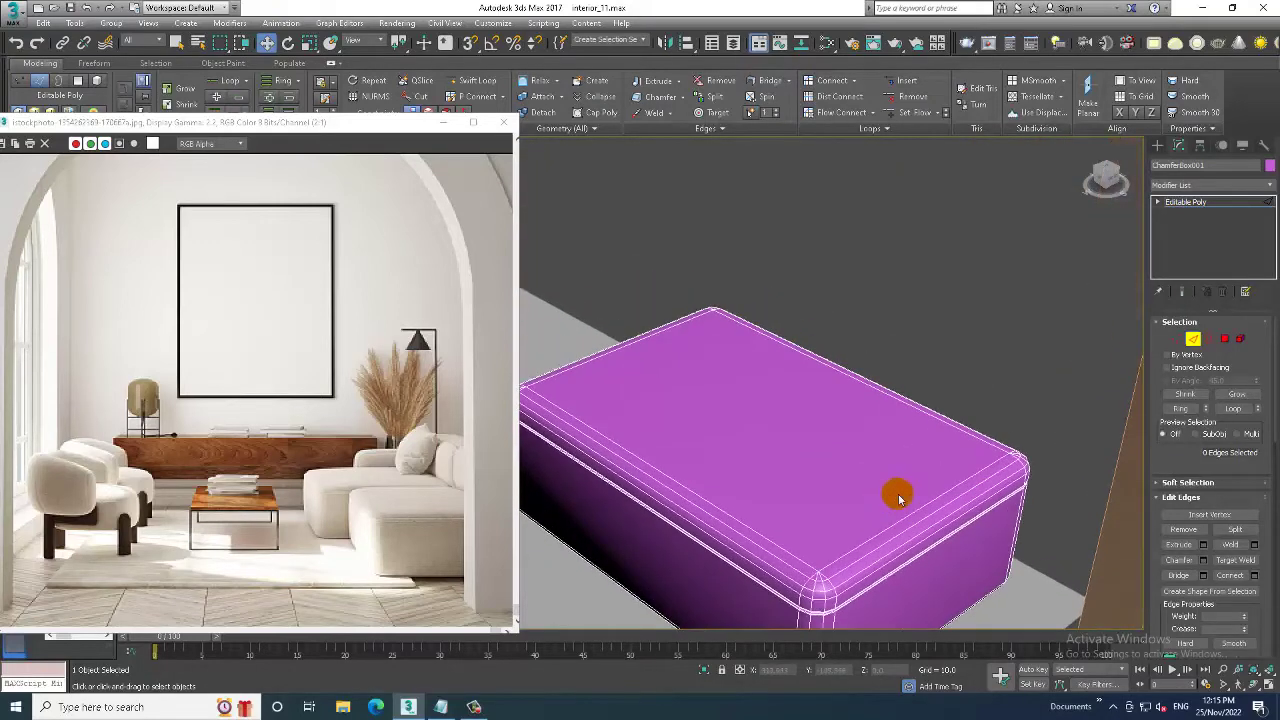
pyautogui.click(1158, 144)
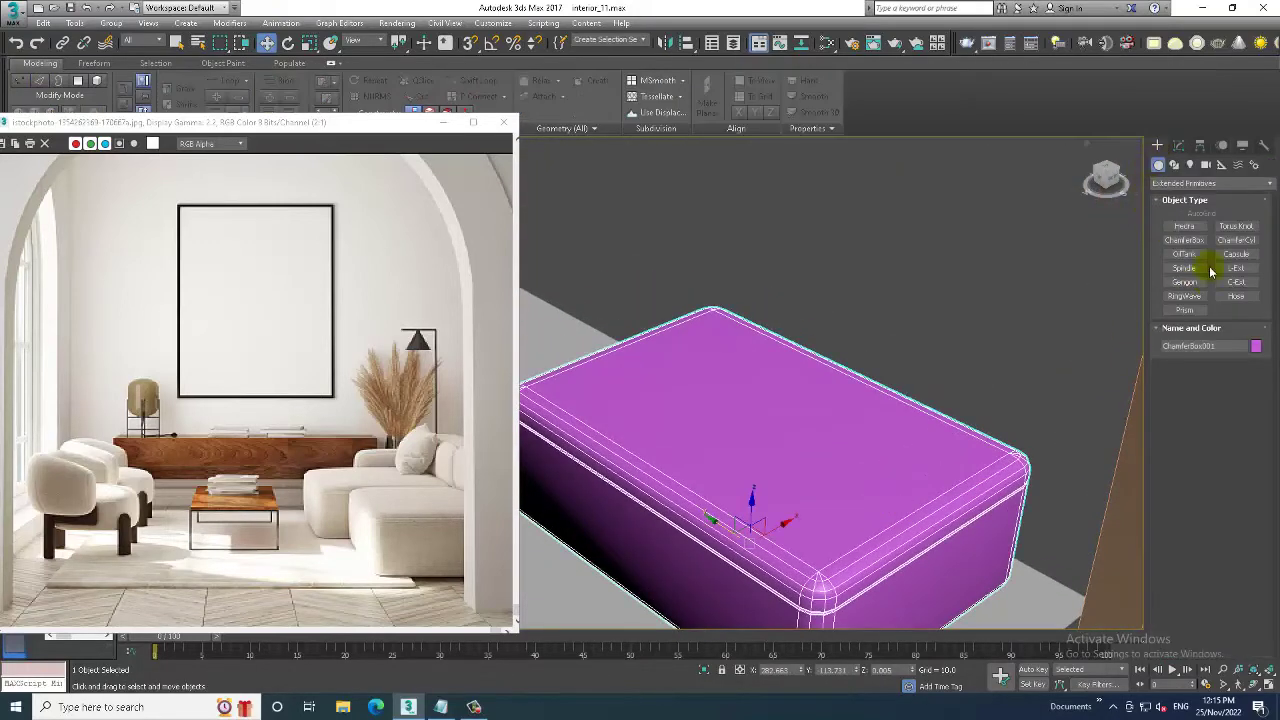
# - Start a ChamferBox, cancel the first attempt, and maximise the Top view
pyautogui.click(1184, 241)
pyautogui.keyDown('alt'); pyautogui.moveTo(766, 380); pyautogui.dragTo(720, 374, button='middle'); pyautogui.keyUp('alt')
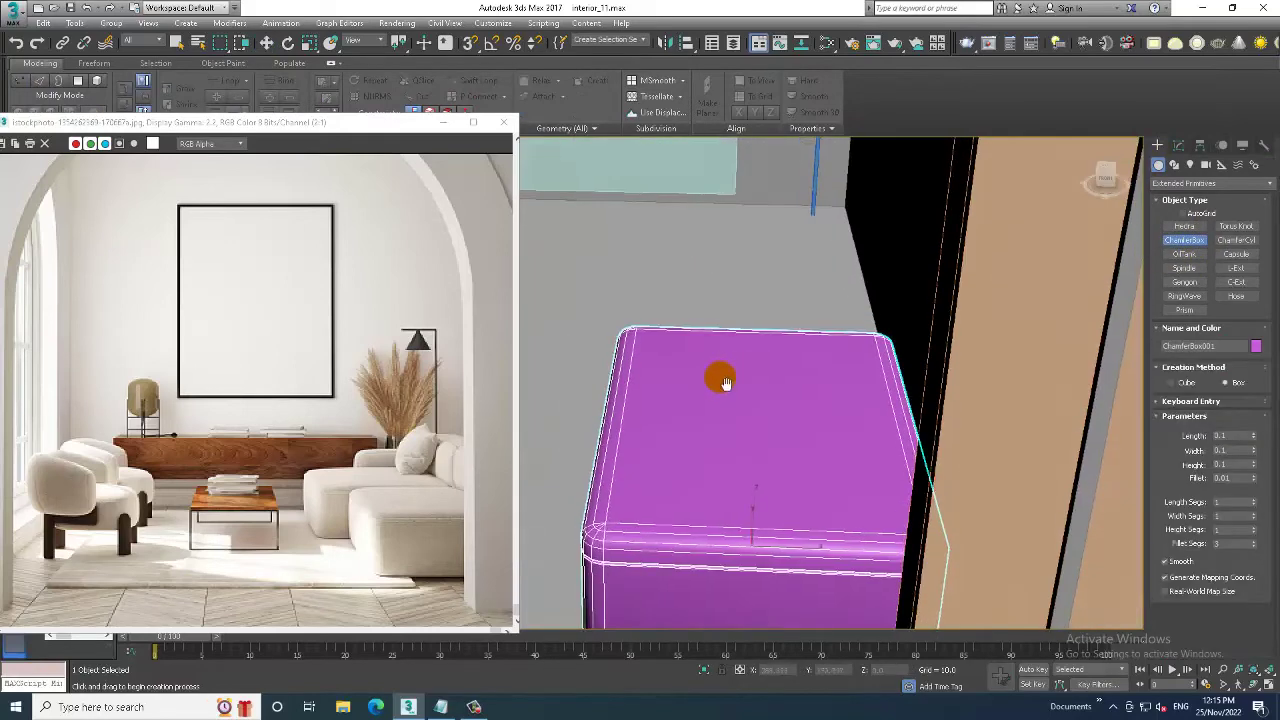
pyautogui.moveTo(873, 327)
pyautogui.mouseDown()
pyautogui.moveTo(803, 523)
pyautogui.moveTo(820, 531)
pyautogui.mouseUp()
pyautogui.rightClick(989, 428)
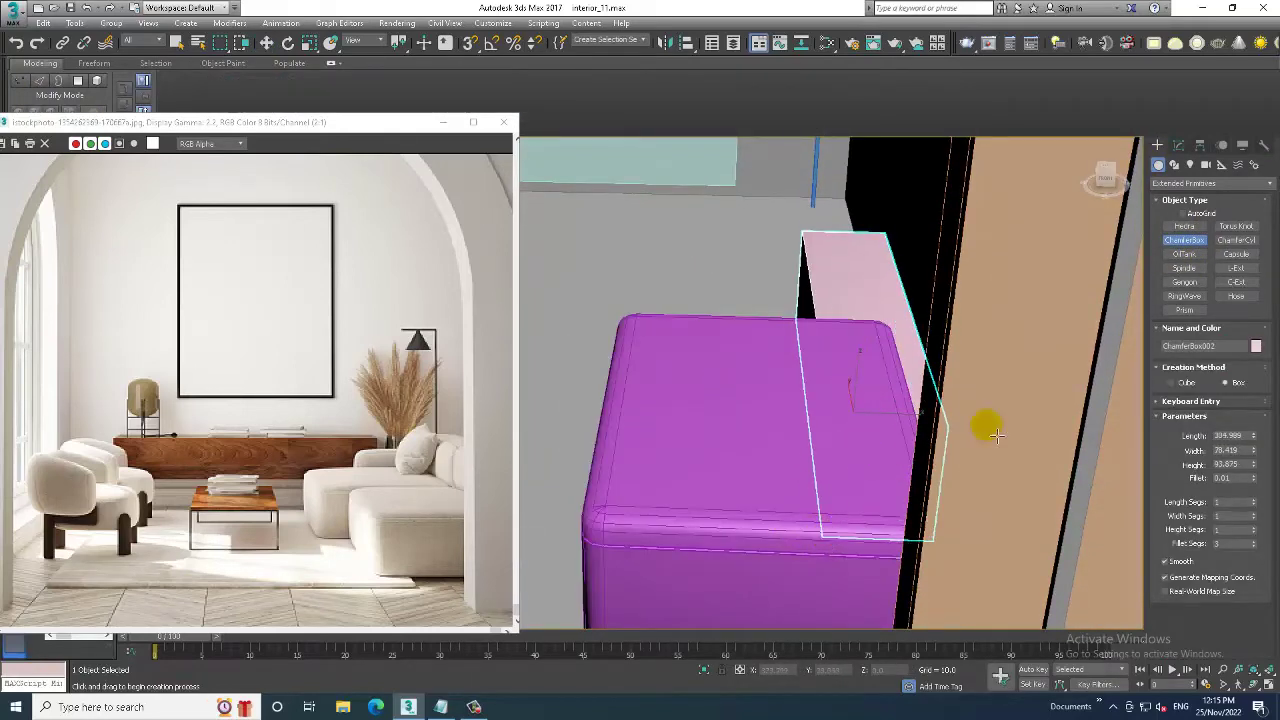
pyautogui.click(1170, 200)
pyautogui.hotkey('alt', 'w')
pyautogui.rightClick(606, 323)
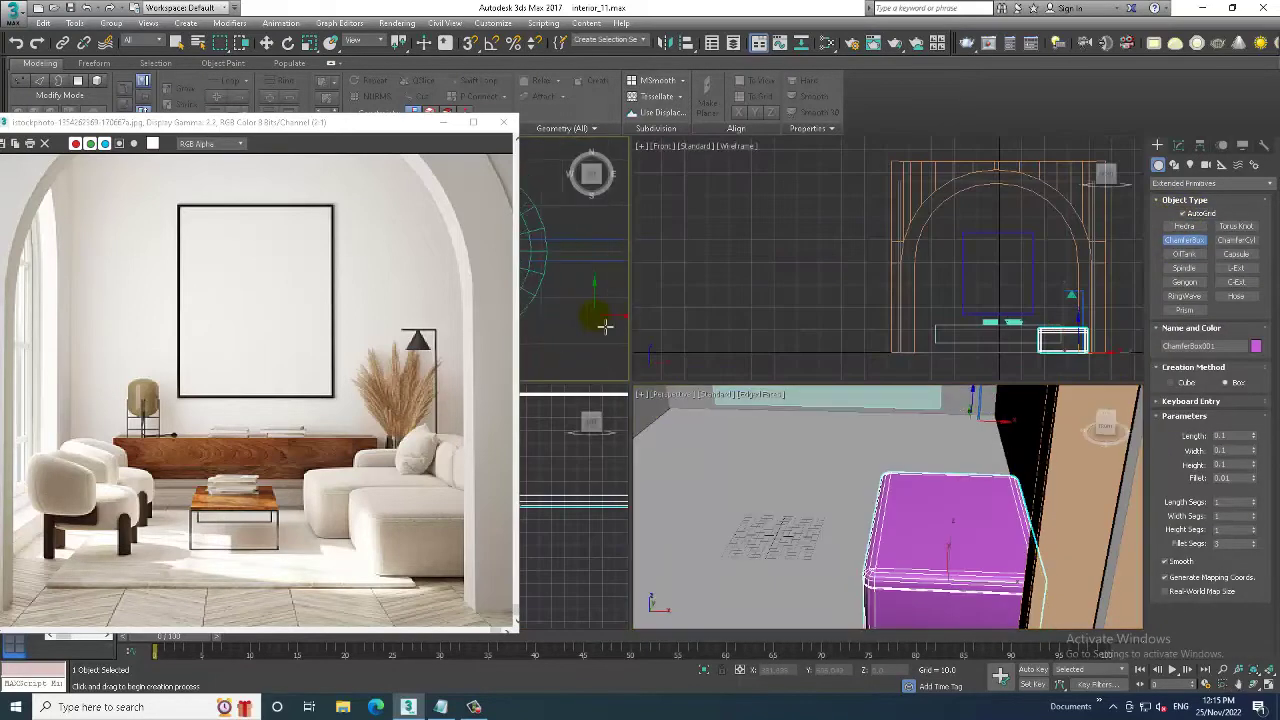
pyautogui.hotkey('alt', 'w')
pyautogui.scroll(3, 724, 284)
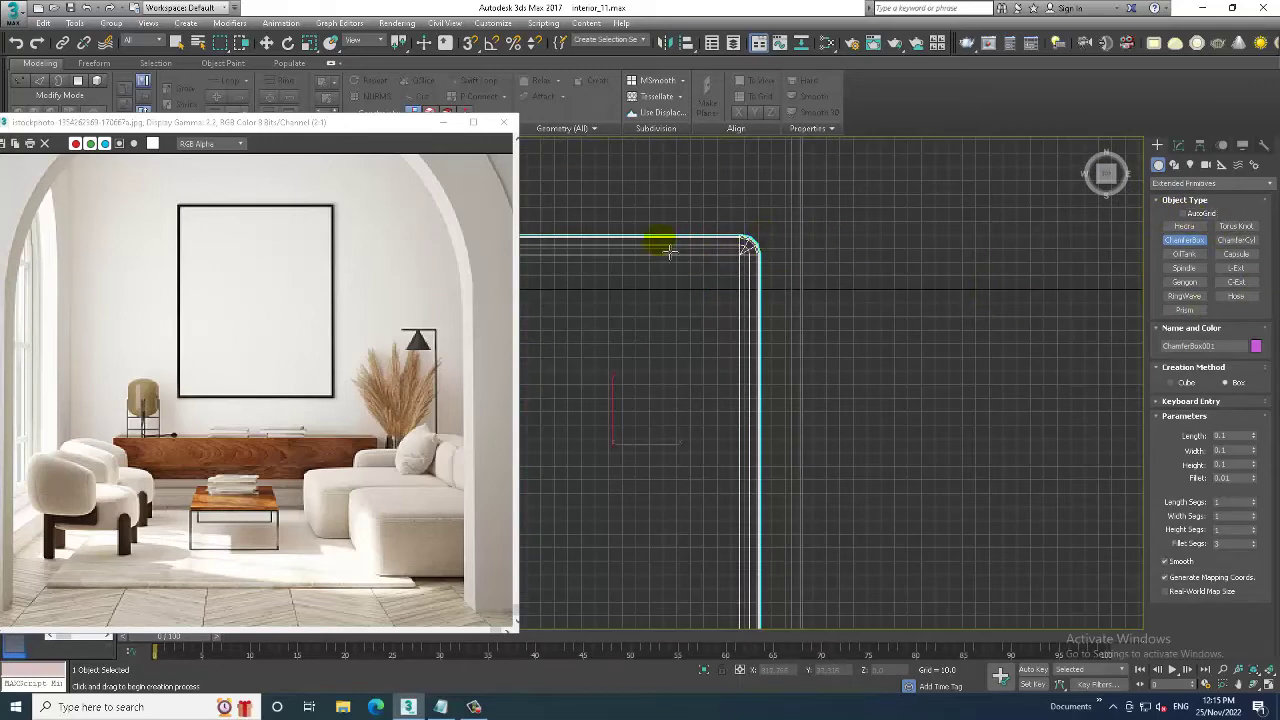
# - Draw a 383 by 58 ChamferBox backrest with height 42.1 and fillet 5.39
pyautogui.moveTo(669, 250); pyautogui.dragTo(762, 660)
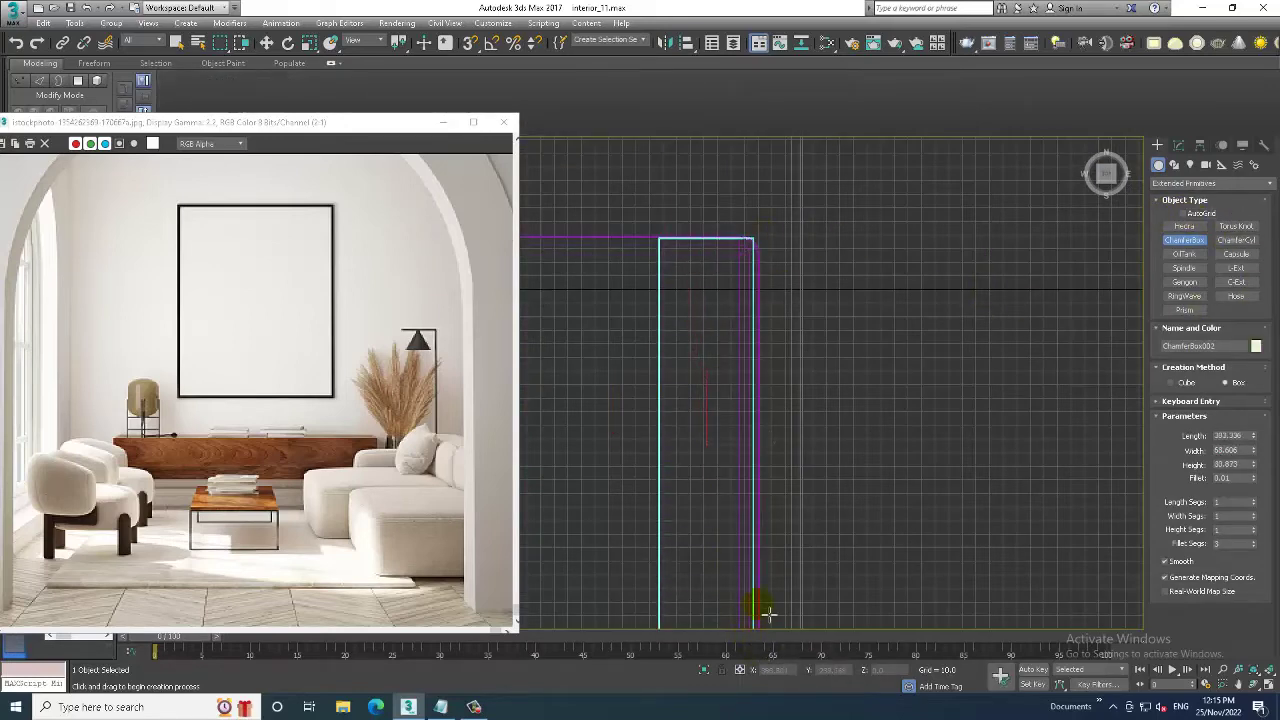
pyautogui.click(755, 590)
pyautogui.scroll(-3, 738, 512)
pyautogui.scroll(2, 760, 415)
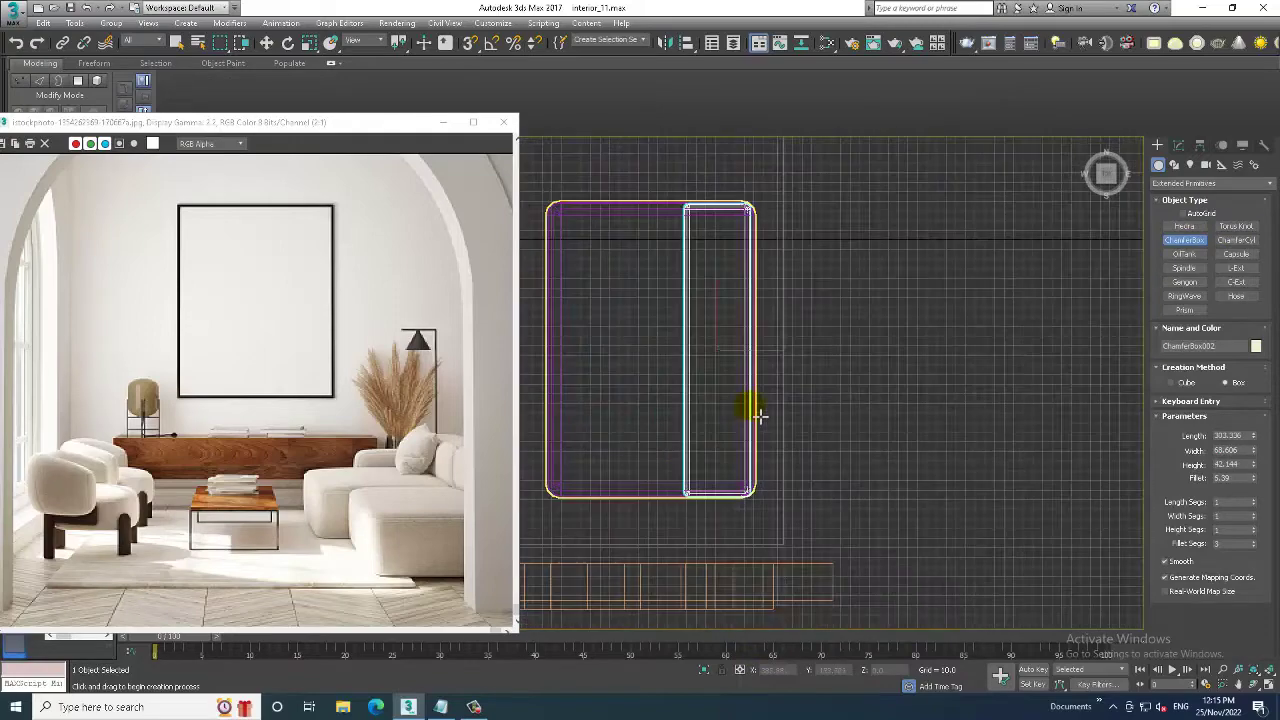
pyautogui.press('w')
# - Lift the new ChamferBox002 up onto the purple sofa seat
pyautogui.hotkey('alt', 'w')
pyautogui.hotkey('alt', 'w')
pyautogui.scroll(3, 818, 485)
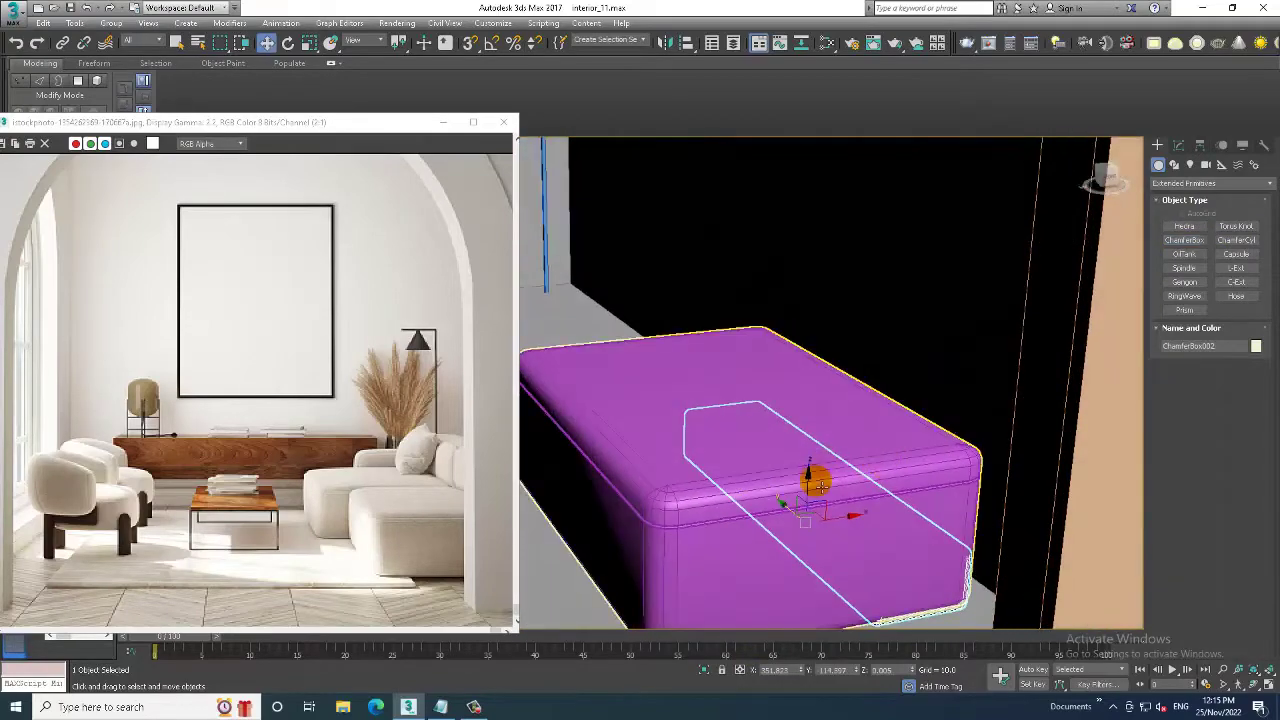
pyautogui.moveTo(818, 485); pyautogui.dragTo(818, 358)
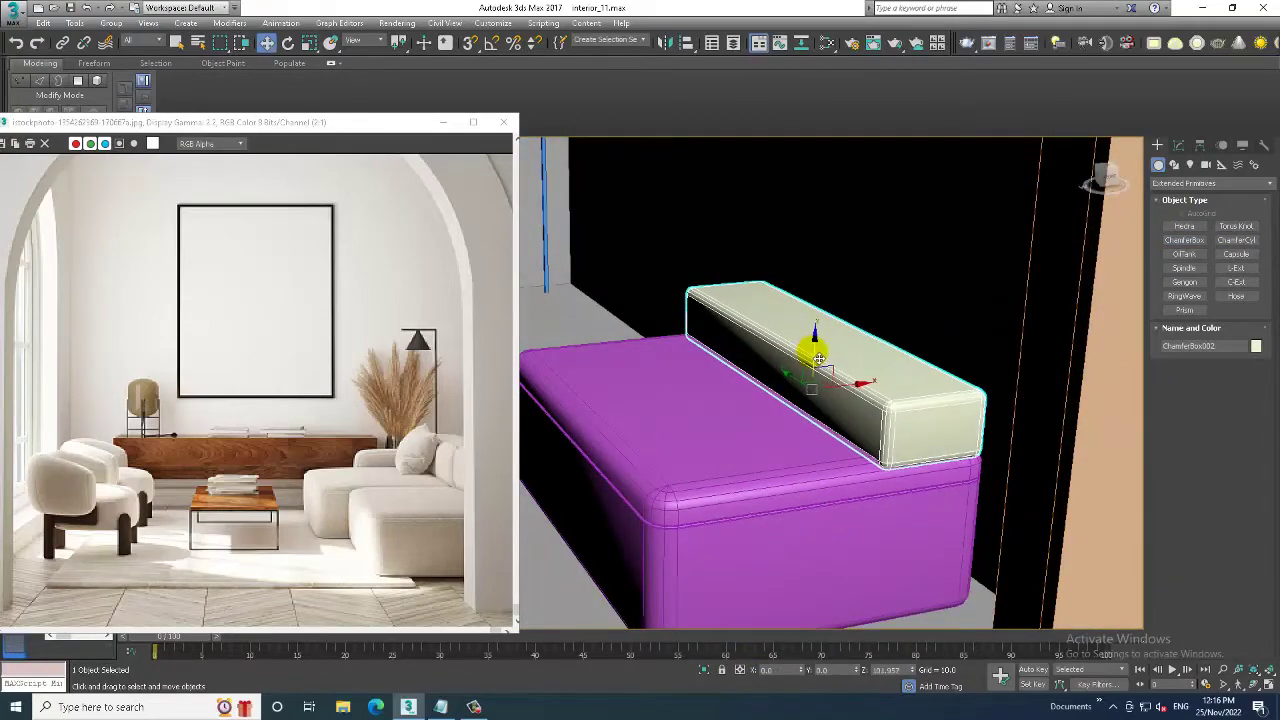
pyautogui.keyDown('alt'); pyautogui.moveTo(818, 358); pyautogui.dragTo(859, 433, button='middle'); pyautogui.keyUp('alt')
# - Select Box002, the blue wall panel, and move it higher up the wall
pyautogui.press('r')
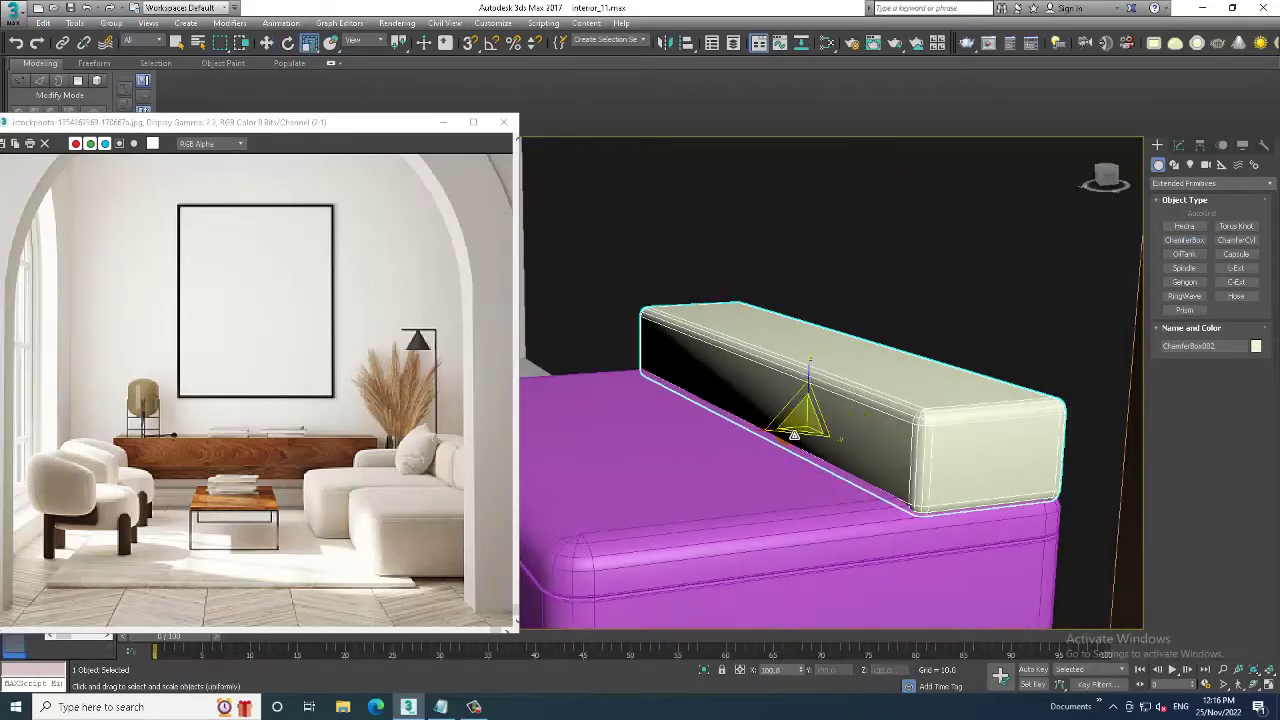
pyautogui.moveTo(757, 434)
pyautogui.keyDown('alt'); pyautogui.mouseDown(button='middle')
pyautogui.moveTo(795, 442)
pyautogui.moveTo(814, 371)
pyautogui.moveTo(829, 400)
pyautogui.moveTo(817, 406)
pyautogui.mouseUp(button='middle'); pyautogui.keyUp('alt')
pyautogui.scroll(-3, 817, 406)
pyautogui.keyDown('alt'); pyautogui.moveTo(726, 385); pyautogui.dragTo(660, 323, button='middle'); pyautogui.keyUp('alt')
pyautogui.click(638, 242)
pyautogui.press('w')
pyautogui.moveTo(657, 240); pyautogui.dragTo(654, 207)
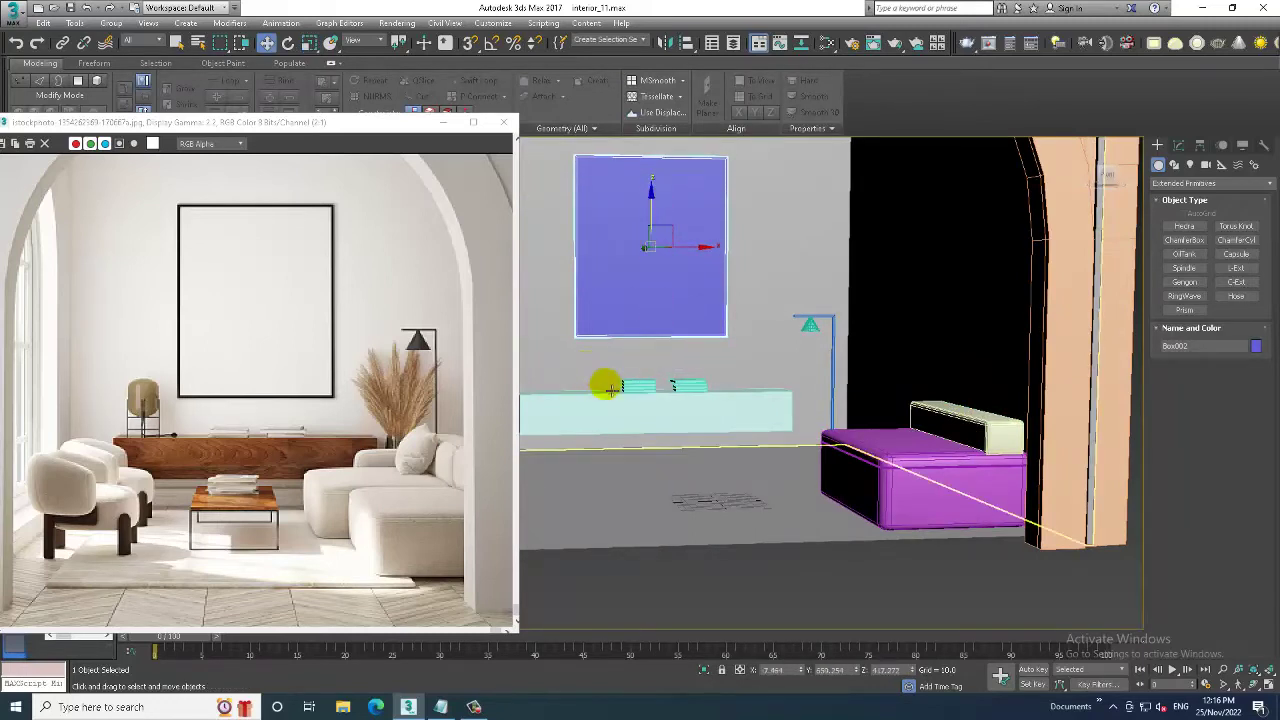
# - Box-select the items around the sideboard, then narrow the selection to the sideboard box
pyautogui.scroll(-3, 607, 388)
pyautogui.click(830, 434)
pyautogui.scroll(3, 614, 495)
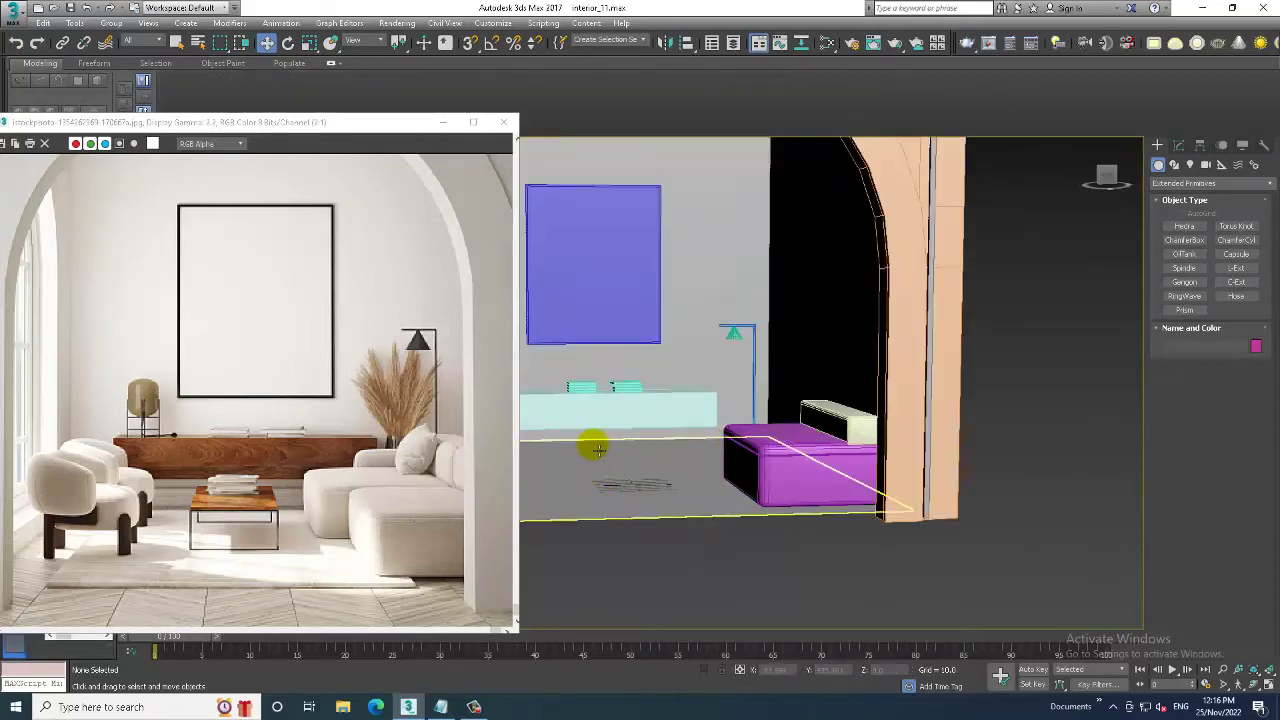
pyautogui.moveTo(593, 556); pyautogui.dragTo(633, 553, button='middle')
pyautogui.moveTo(722, 410); pyautogui.dragTo(728, 392)
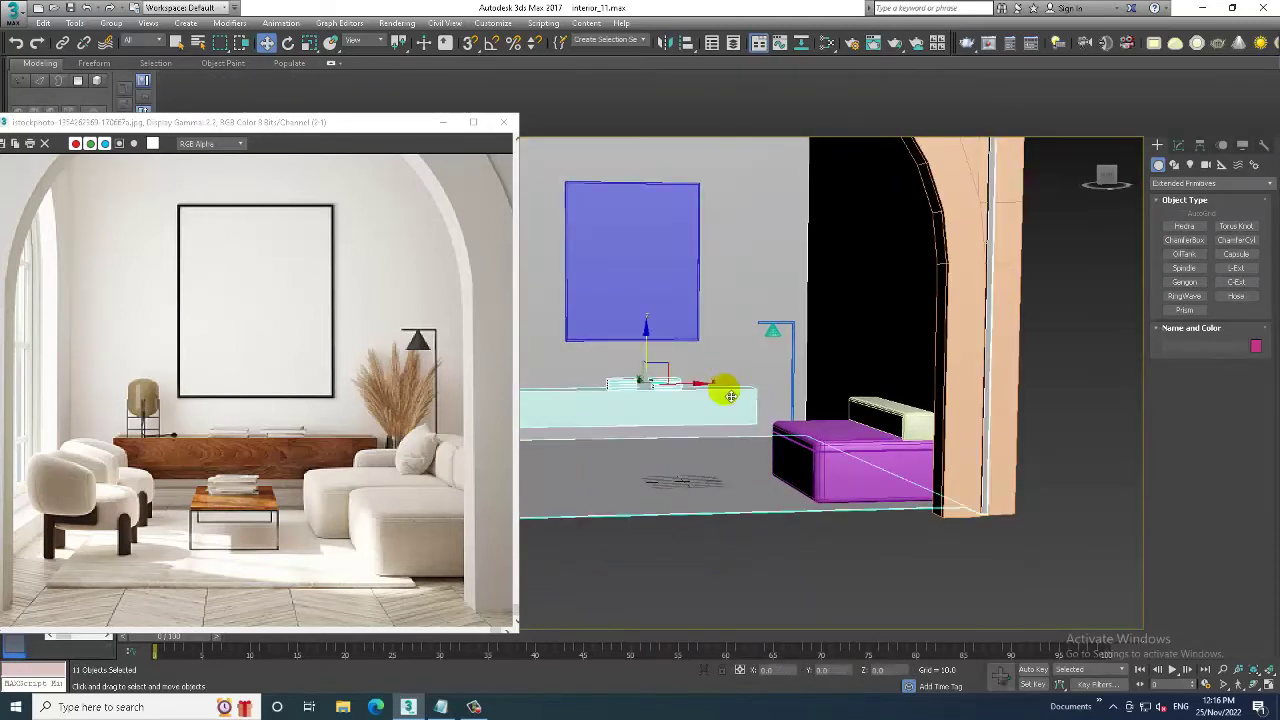
pyautogui.moveTo(714, 600); pyautogui.dragTo(655, 372)
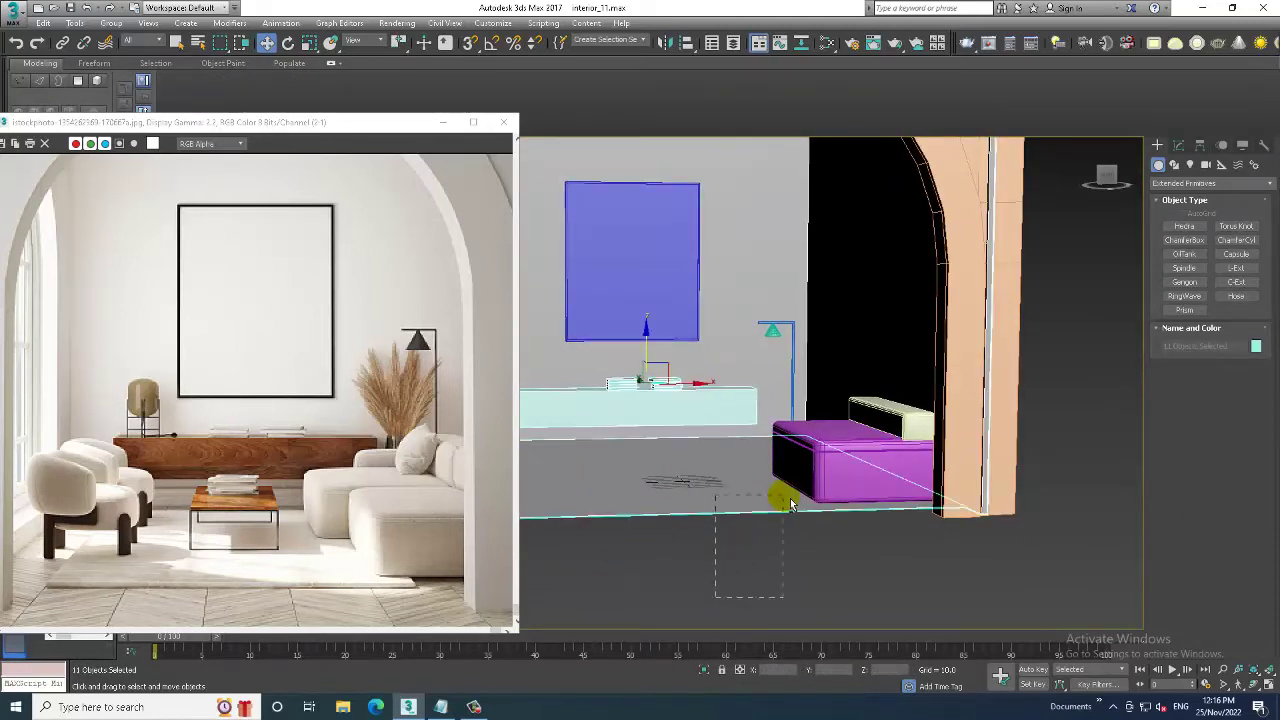
pyautogui.keyDown('alt'); pyautogui.click(652, 360); pyautogui.keyUp('alt')
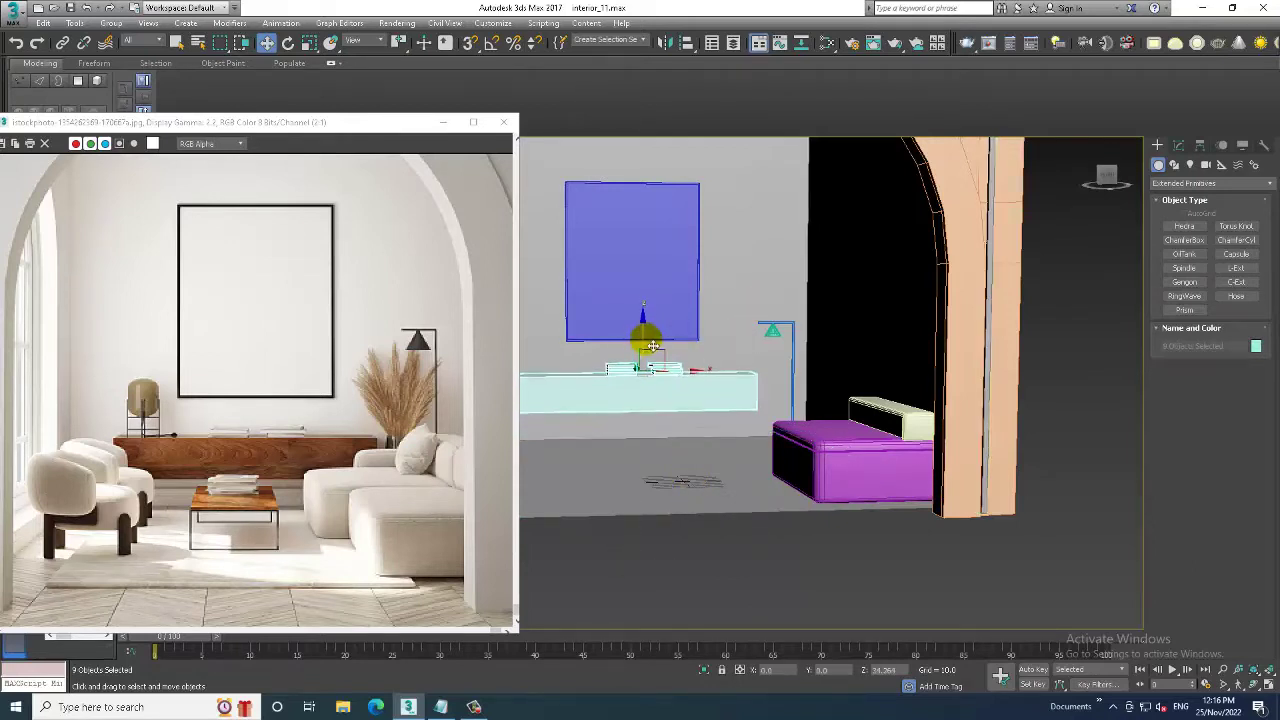
pyautogui.scroll(3, 745, 368)
pyautogui.scroll(2, 745, 368)
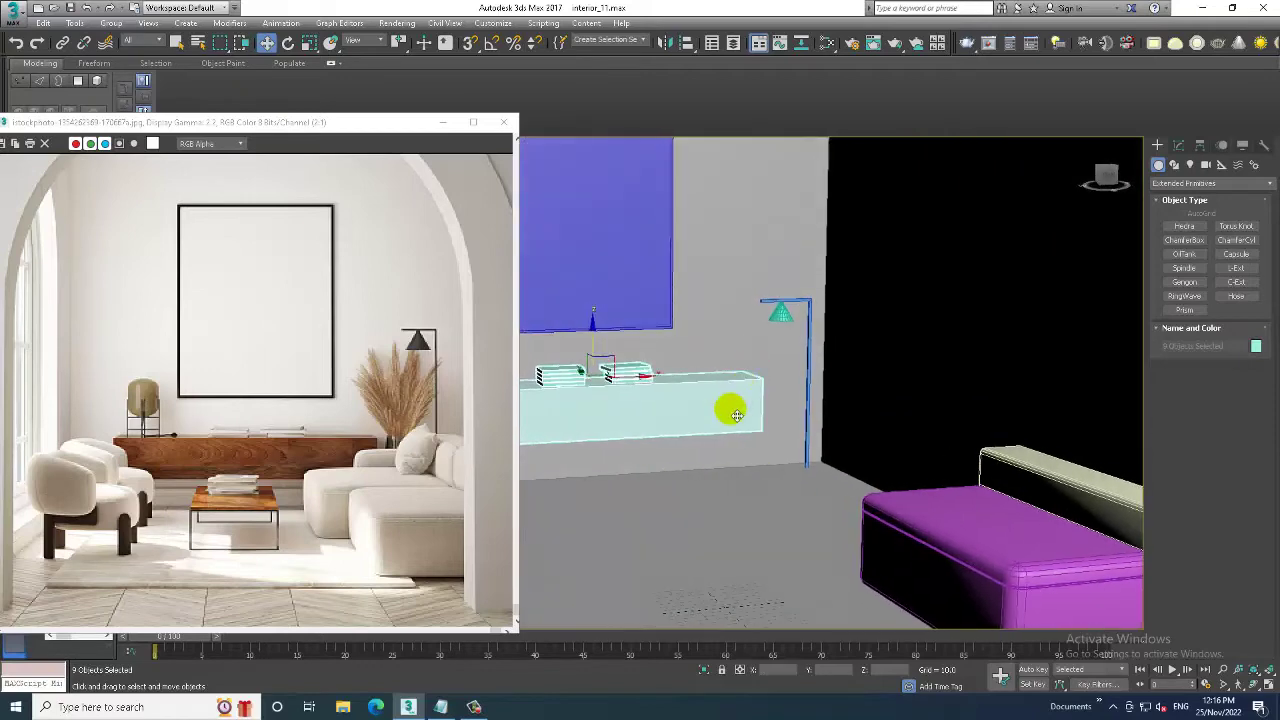
pyautogui.click(731, 409)
pyautogui.scroll(-10, 845, 400)
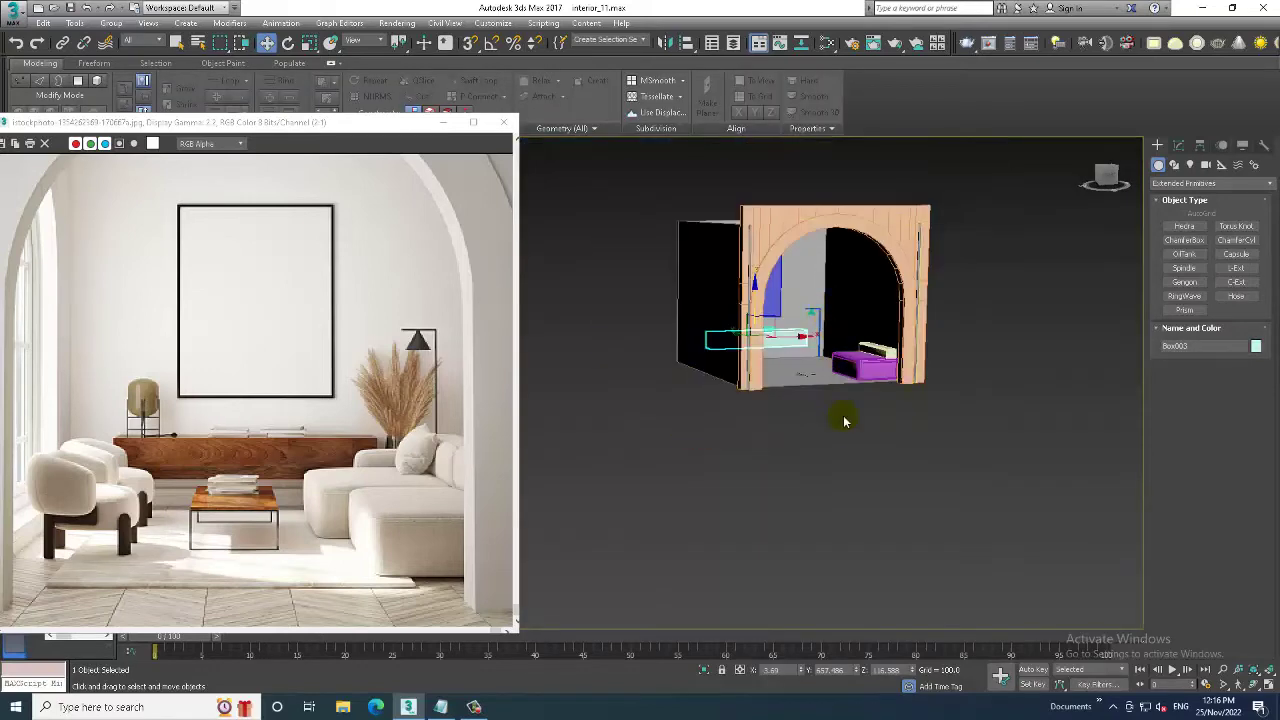
pyautogui.scroll(10, 846, 390)
# - Move the lamp beside the wall up along Z, then lower it slightly
pyautogui.moveTo(1034, 243); pyautogui.dragTo(710, 388, button='middle')
pyautogui.scroll(2, 700, 330)
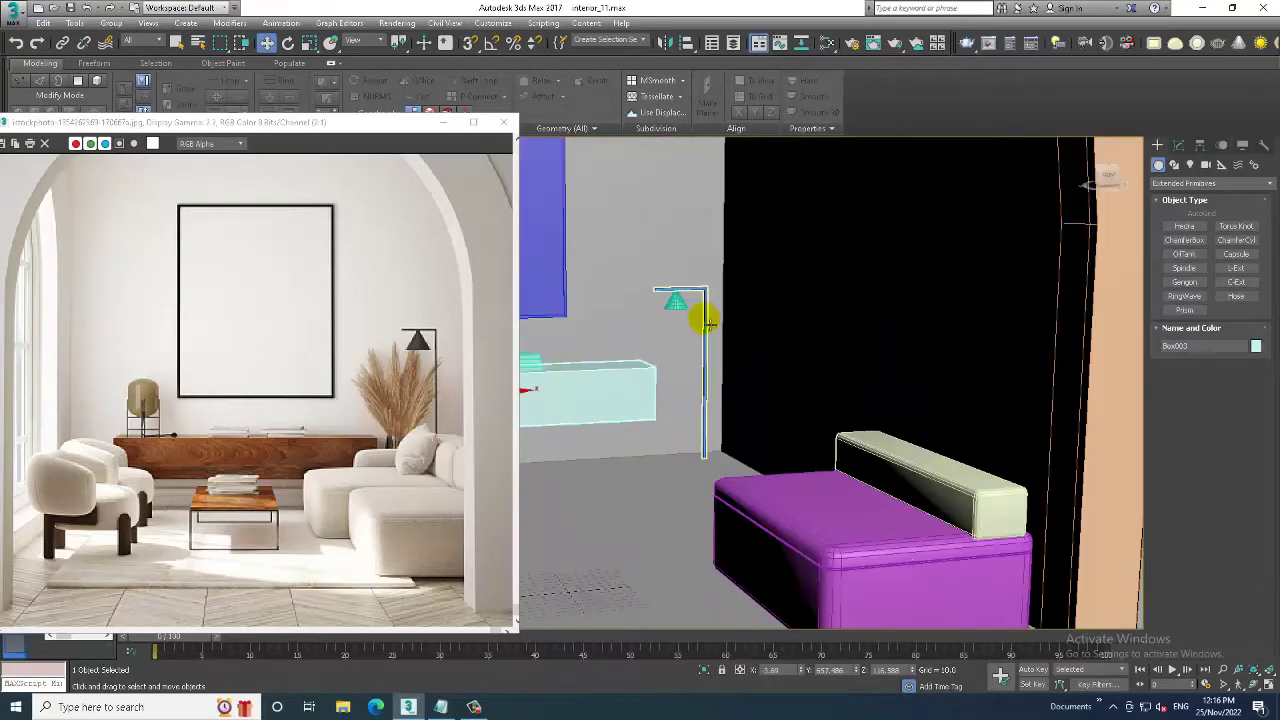
pyautogui.click(682, 302)
pyautogui.press('r')
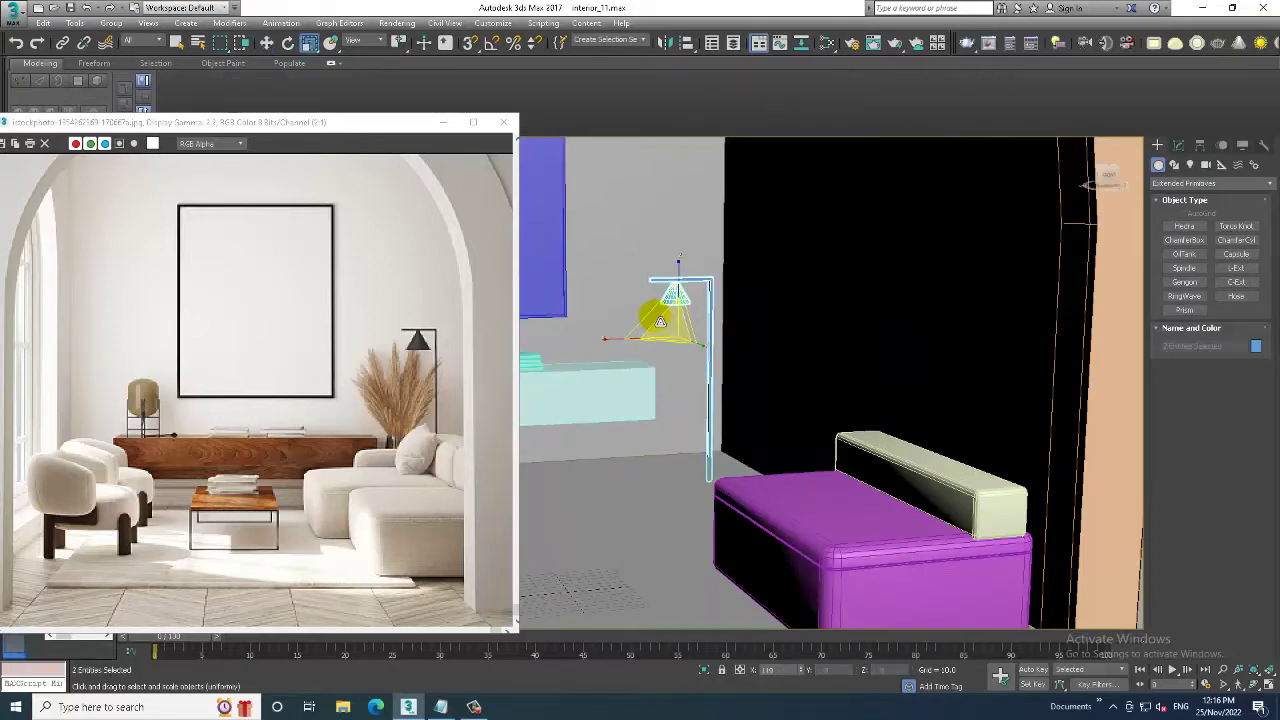
pyautogui.press('w')
pyautogui.scroll(-3, 720, 330)
pyautogui.moveTo(731, 326); pyautogui.dragTo(726, 280)
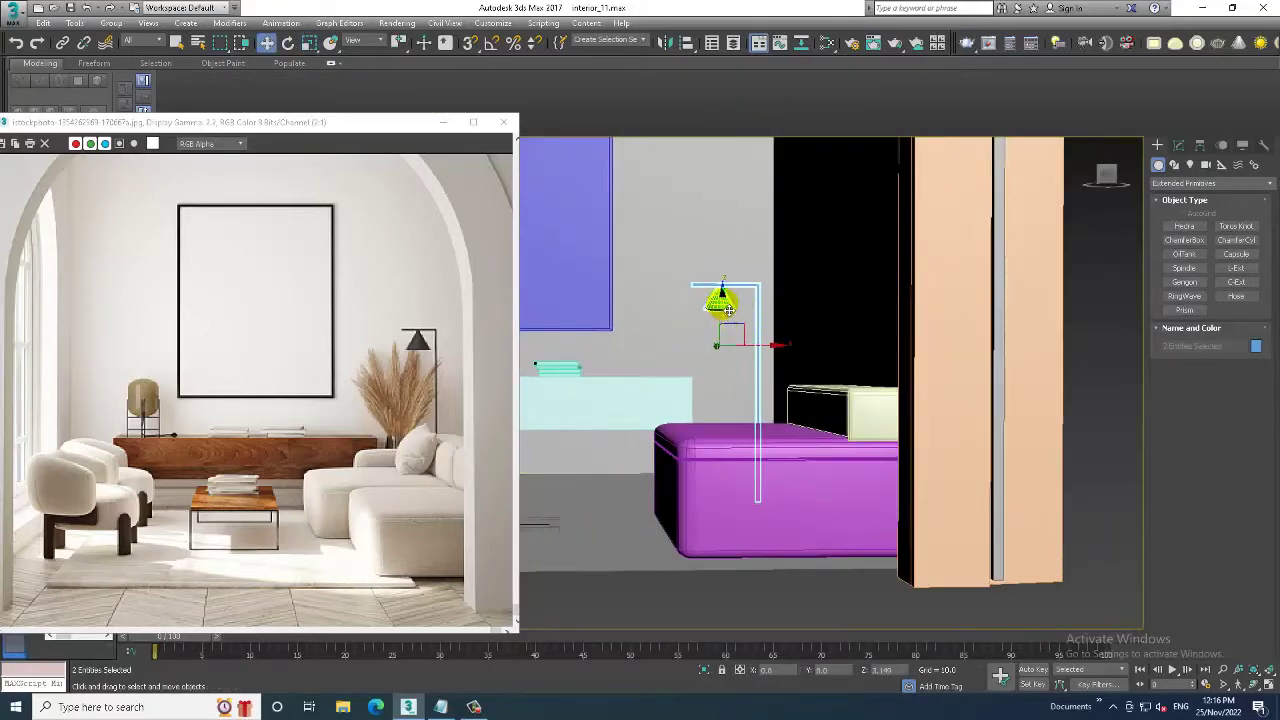
pyautogui.keyDown('alt'); pyautogui.moveTo(726, 280); pyautogui.dragTo(745, 330, button='middle'); pyautogui.keyUp('alt')
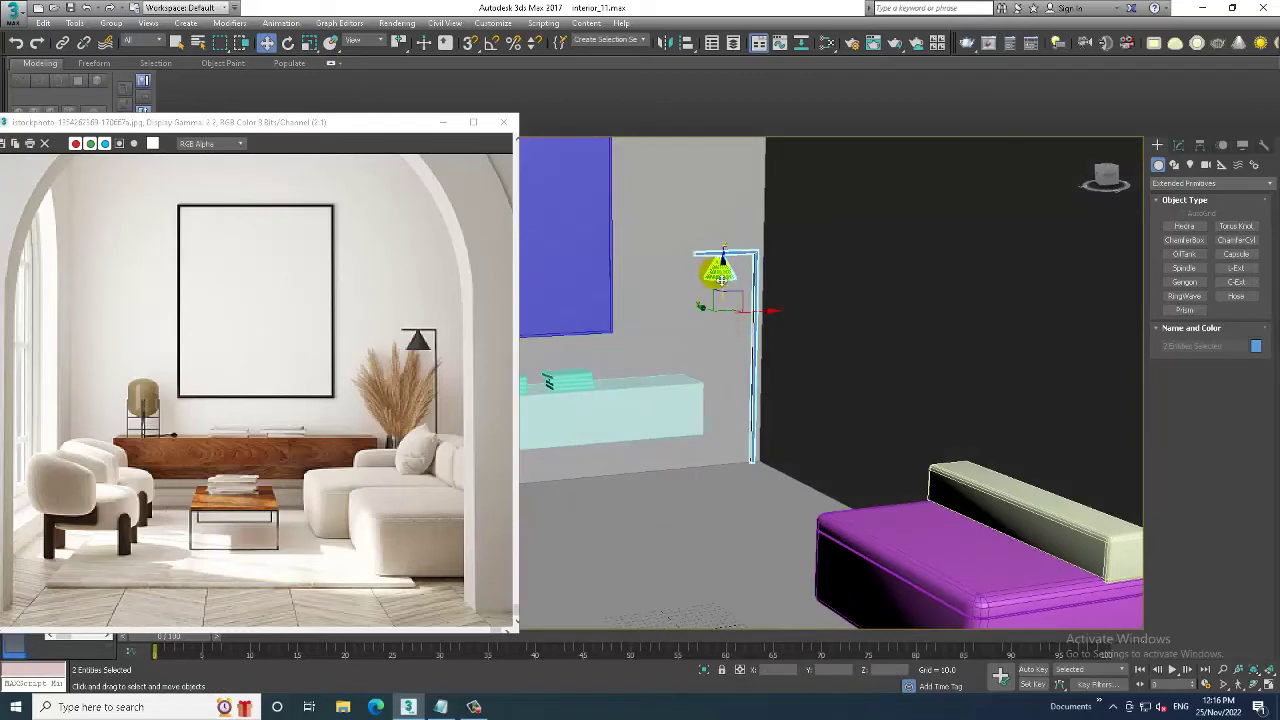
pyautogui.moveTo(727, 282); pyautogui.dragTo(731, 294)
# - Turn the view toward the sofa and select the backrest
pyautogui.scroll(-5, 730, 298)
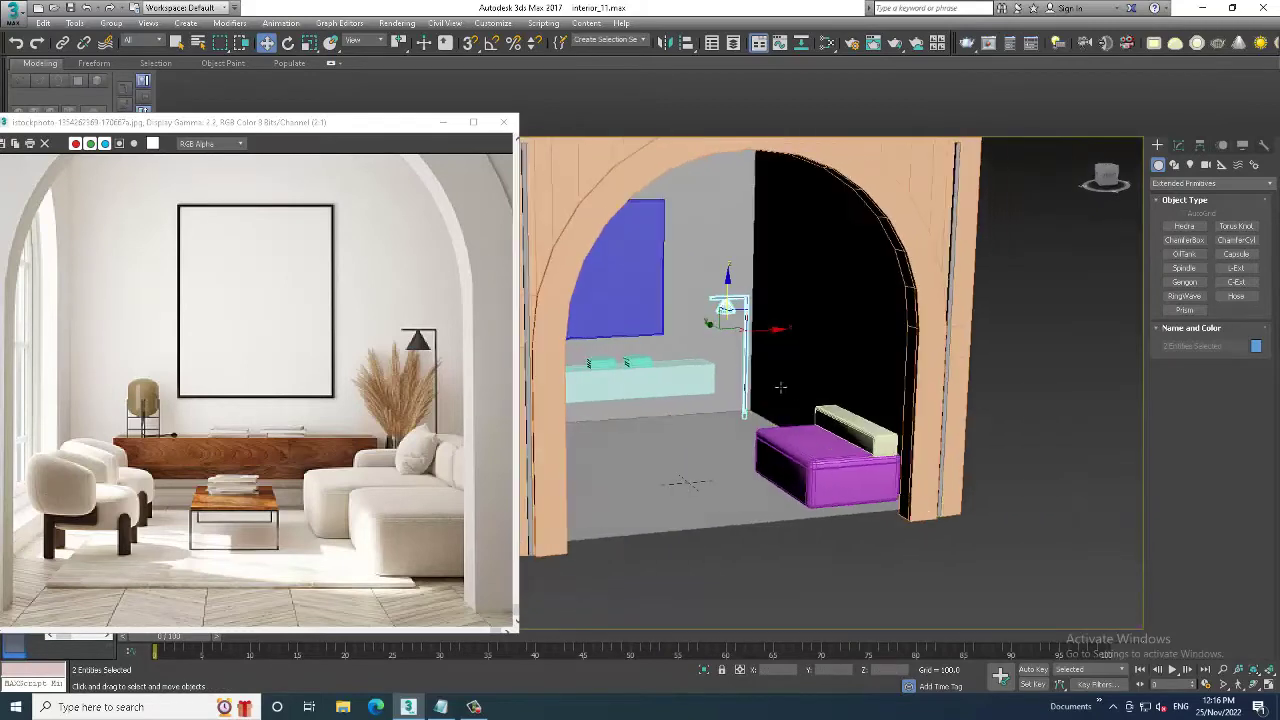
pyautogui.keyDown('alt'); pyautogui.moveTo(871, 443); pyautogui.dragTo(850, 456, button='middle'); pyautogui.keyUp('alt')
pyautogui.scroll(3, 850, 456)
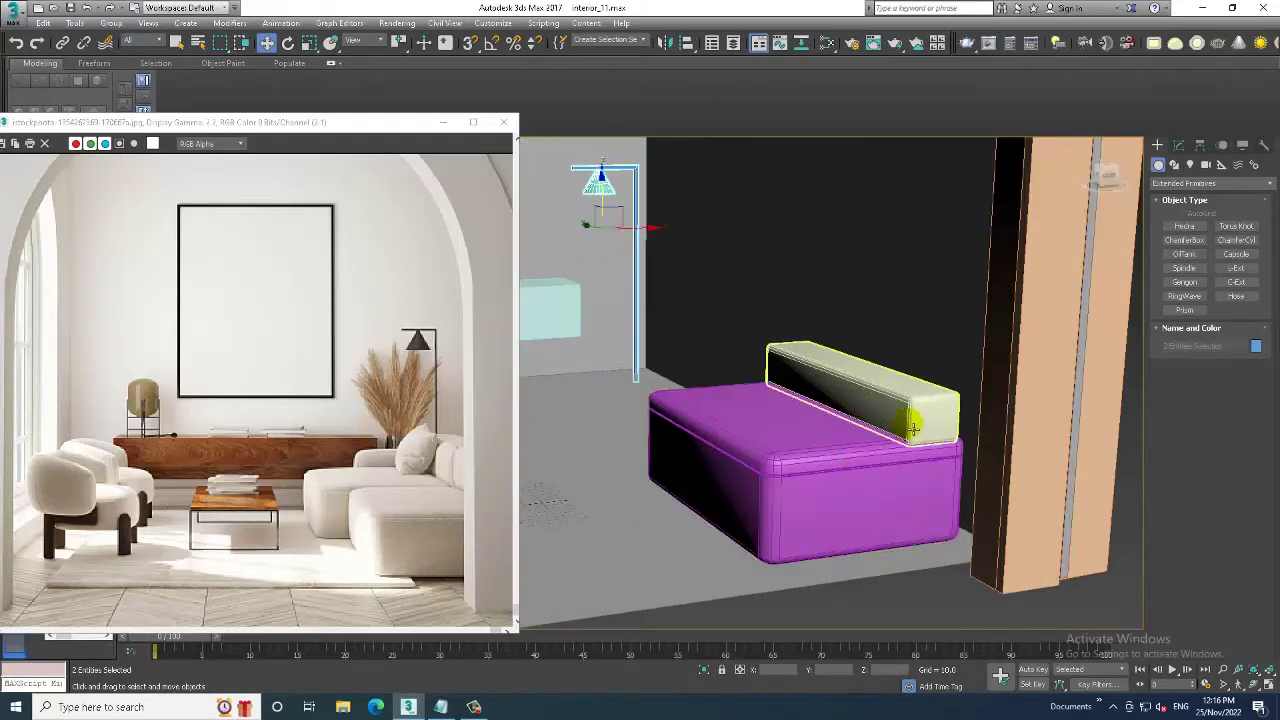
pyautogui.click(908, 423)
pyautogui.scroll(3, 908, 423)
pyautogui.keyDown('alt'); pyautogui.moveTo(920, 394); pyautogui.dragTo(894, 423, button='middle'); pyautogui.keyUp('alt')
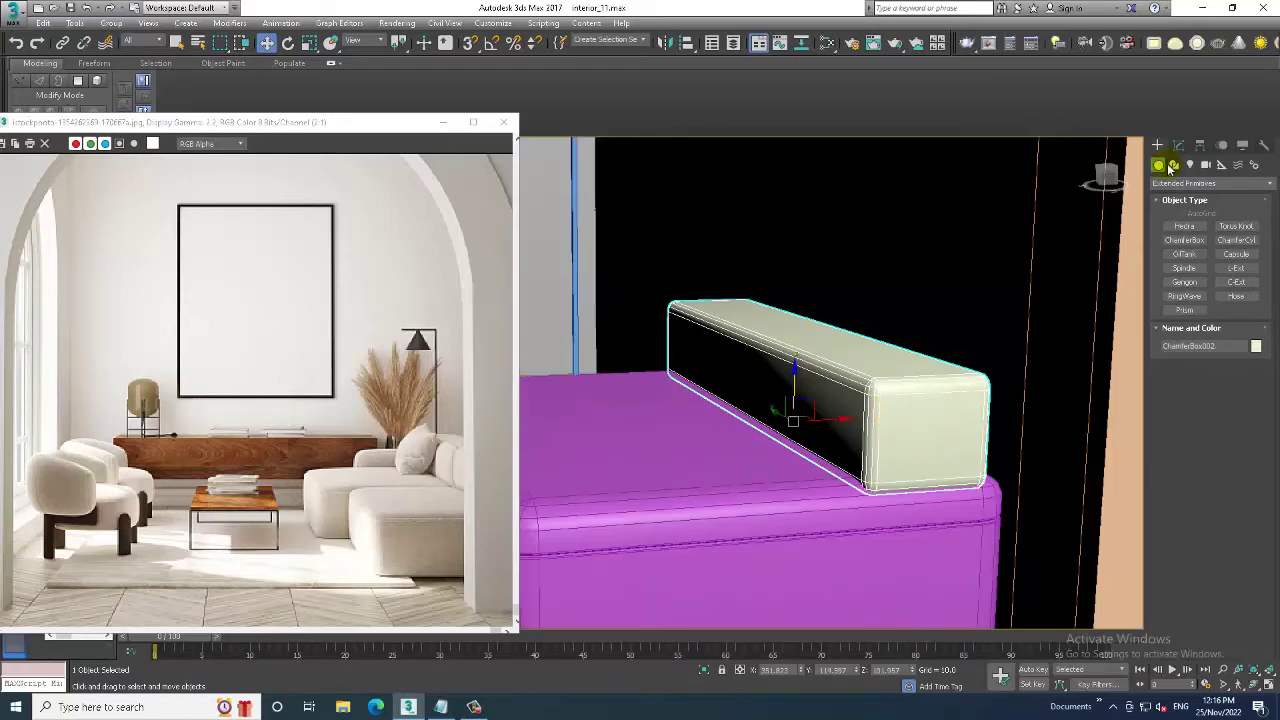
# - Give ChamferBox002 height 56.472, 6 length segments and 3 height segments
pyautogui.click(1178, 146)
pyautogui.moveTo(1256, 372); pyautogui.dragTo(1263, 355)
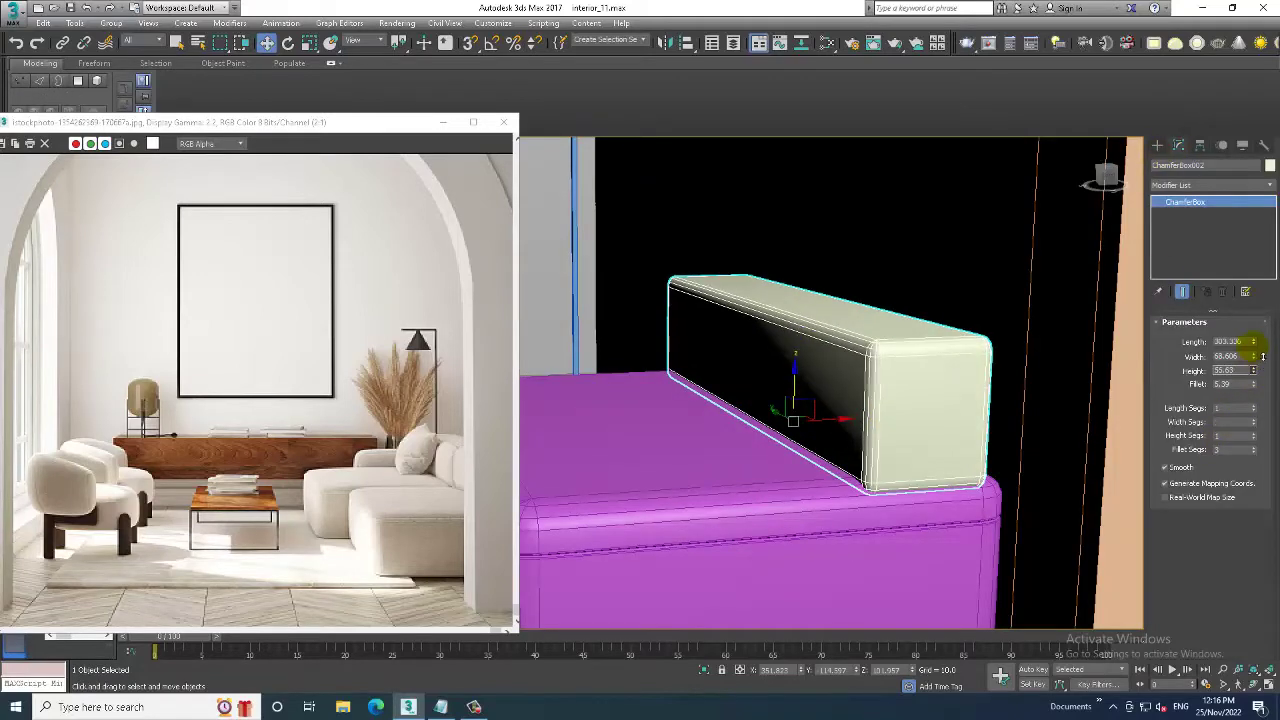
pyautogui.keyDown('alt'); pyautogui.moveTo(946, 373); pyautogui.dragTo(960, 372, button='middle'); pyautogui.keyUp('alt')
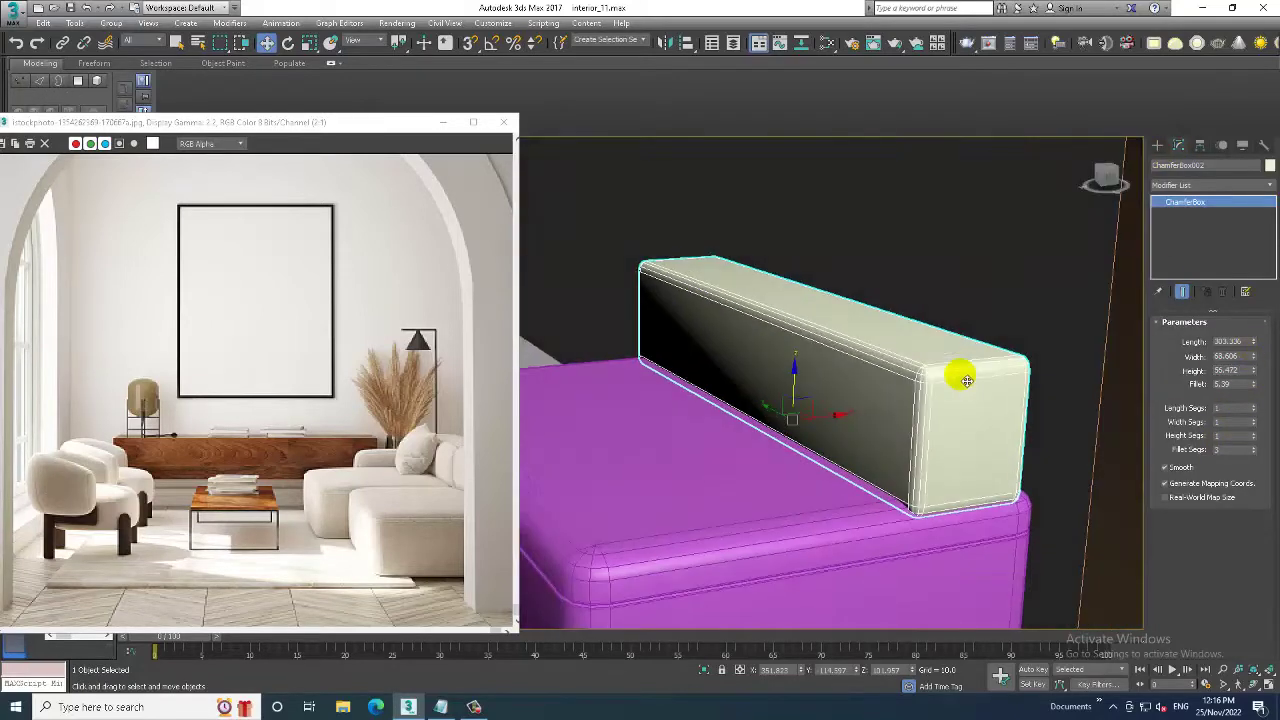
pyautogui.moveTo(1258, 410); pyautogui.dragTo(1258, 402)
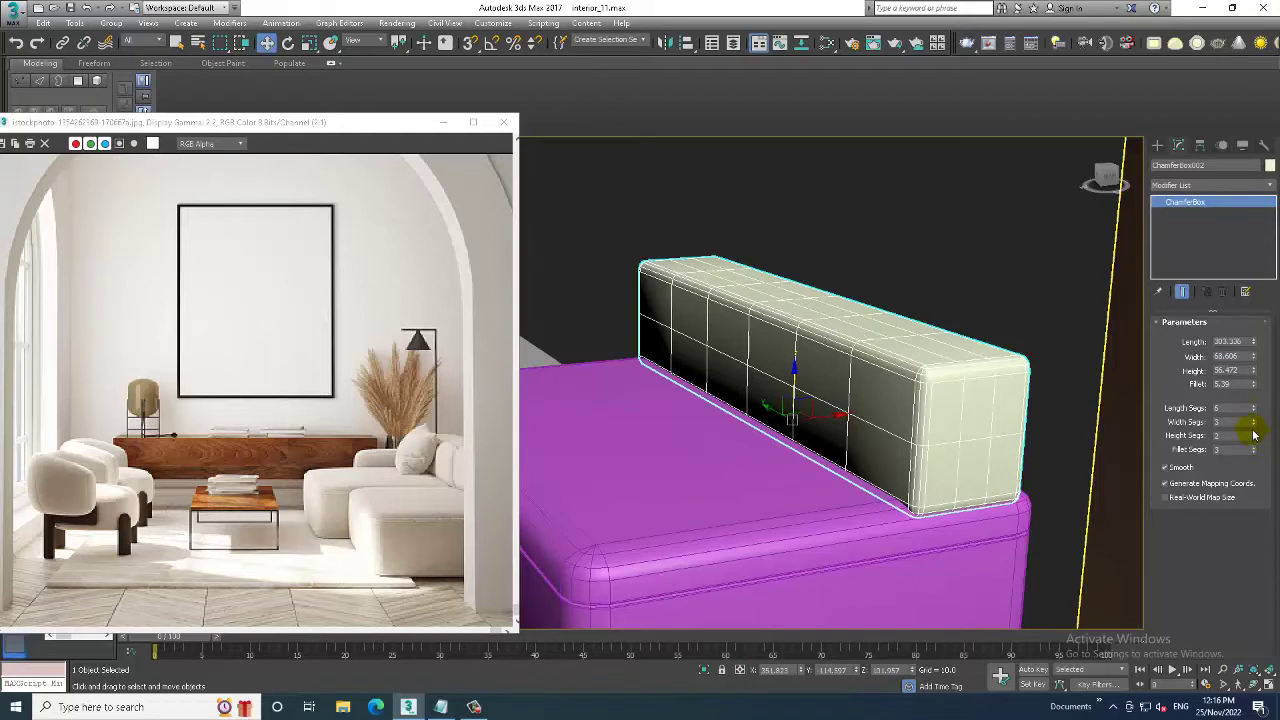
pyautogui.click(1253, 432)
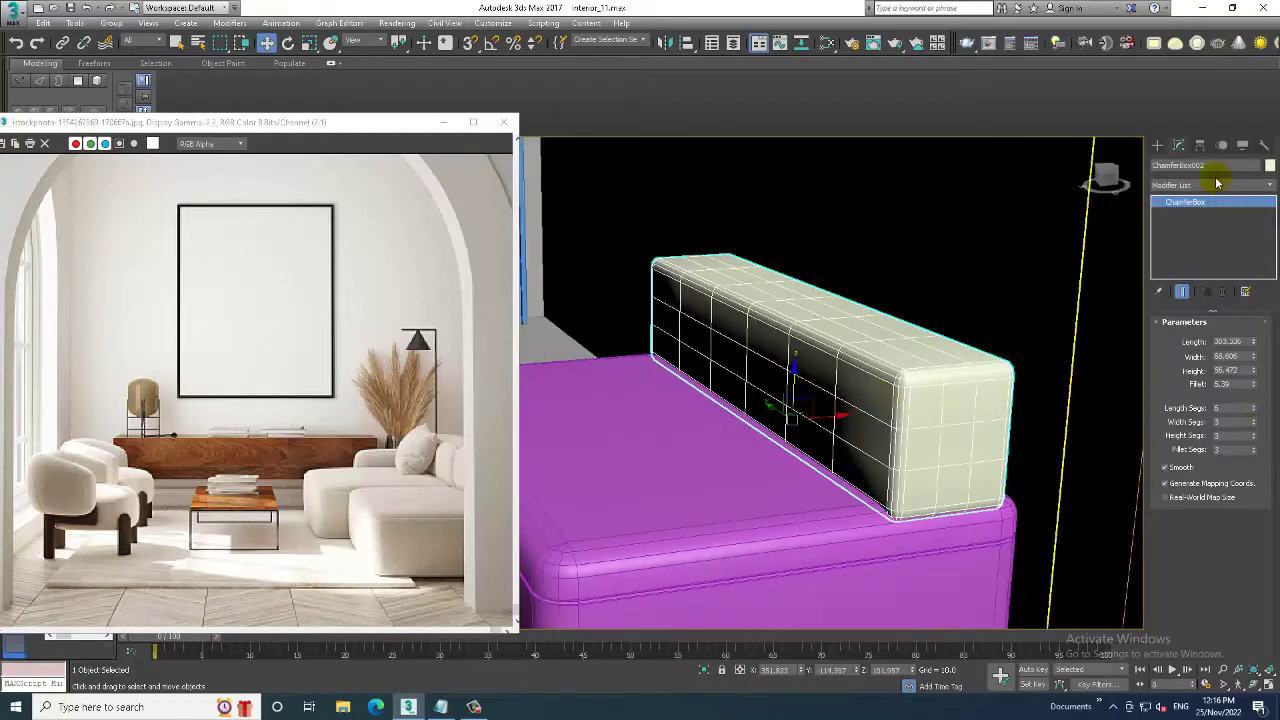
pyautogui.click(1216, 185)
# - Add an FFD 4x4x4 modifier to the backrest and enter control-point editing
pyautogui.scroll(-10, 1205, 142)
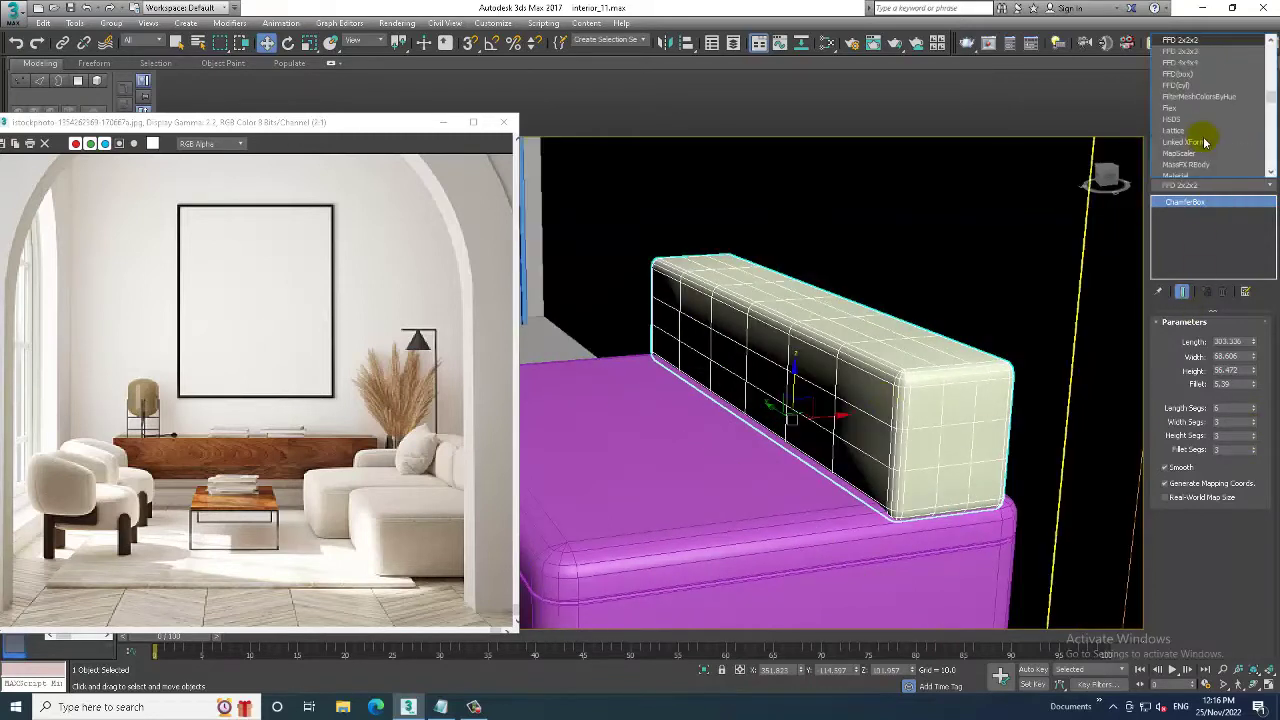
pyautogui.click(1177, 73)
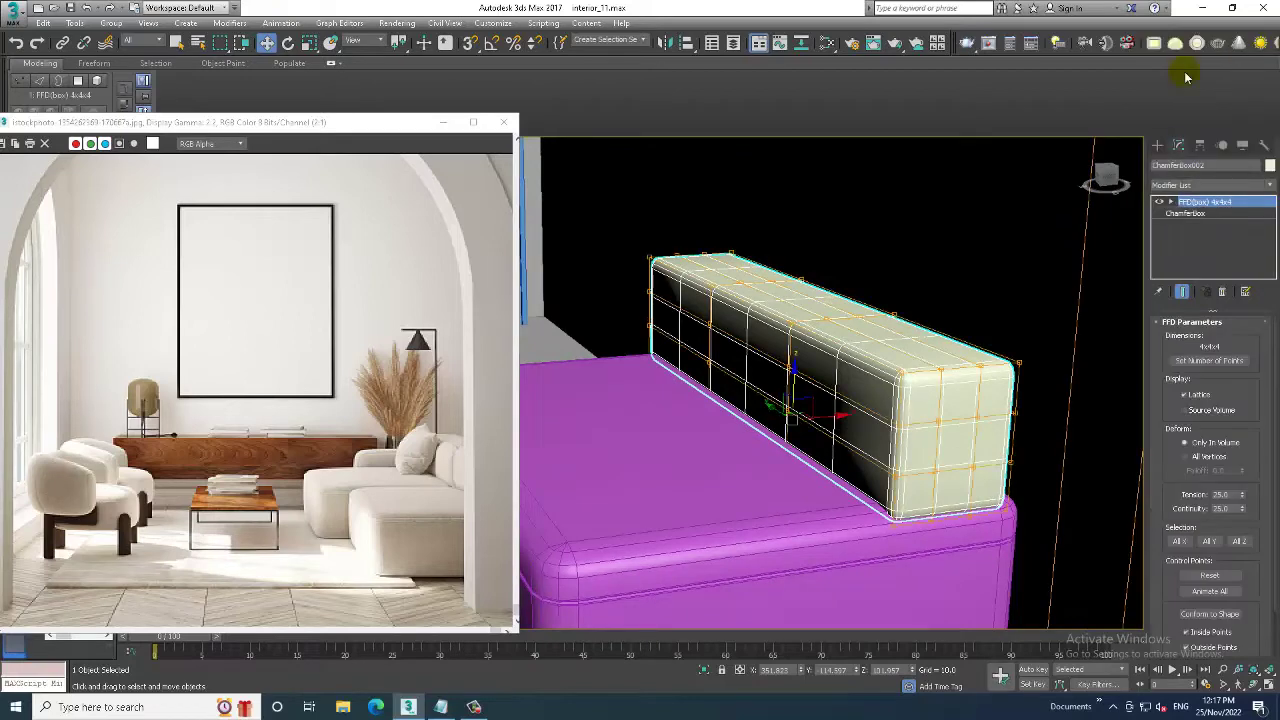
pyautogui.hotkey('alt', 'w')
pyautogui.hotkey('alt', 'w')
pyautogui.scroll(5, 951, 337)
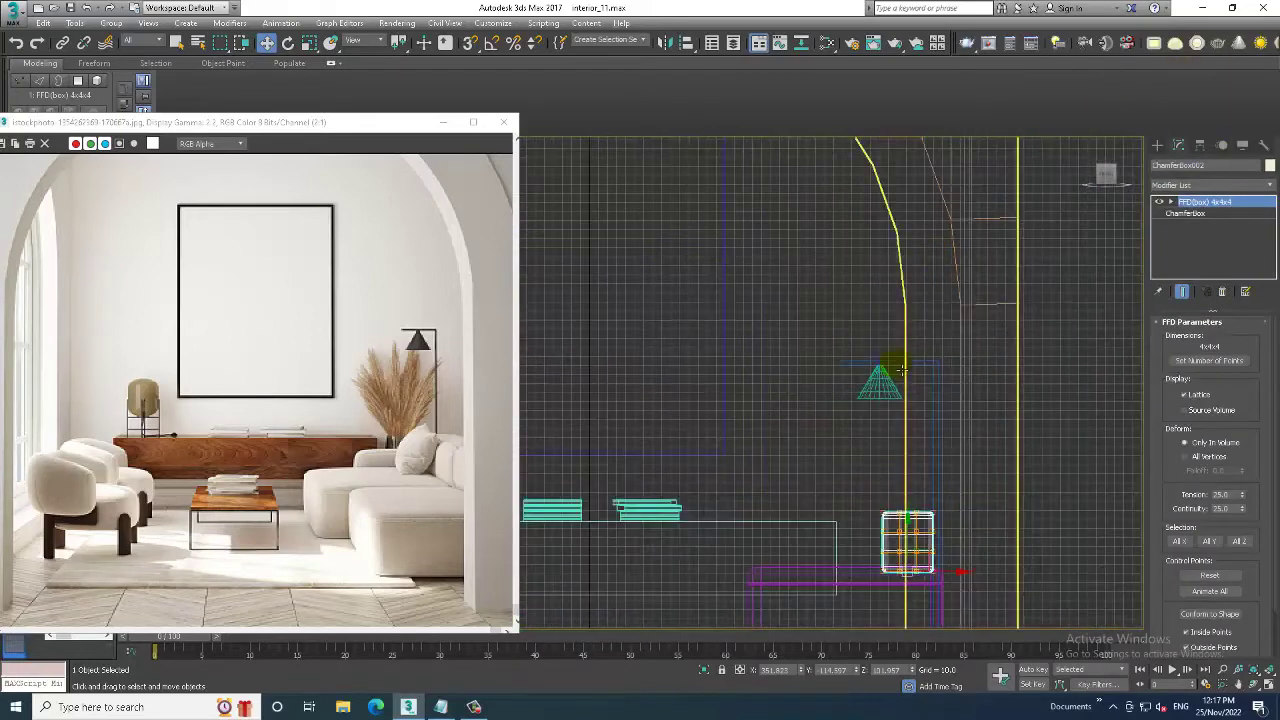
pyautogui.scroll(3, 914, 363)
pyautogui.scroll(3, 910, 310)
pyautogui.press('1')
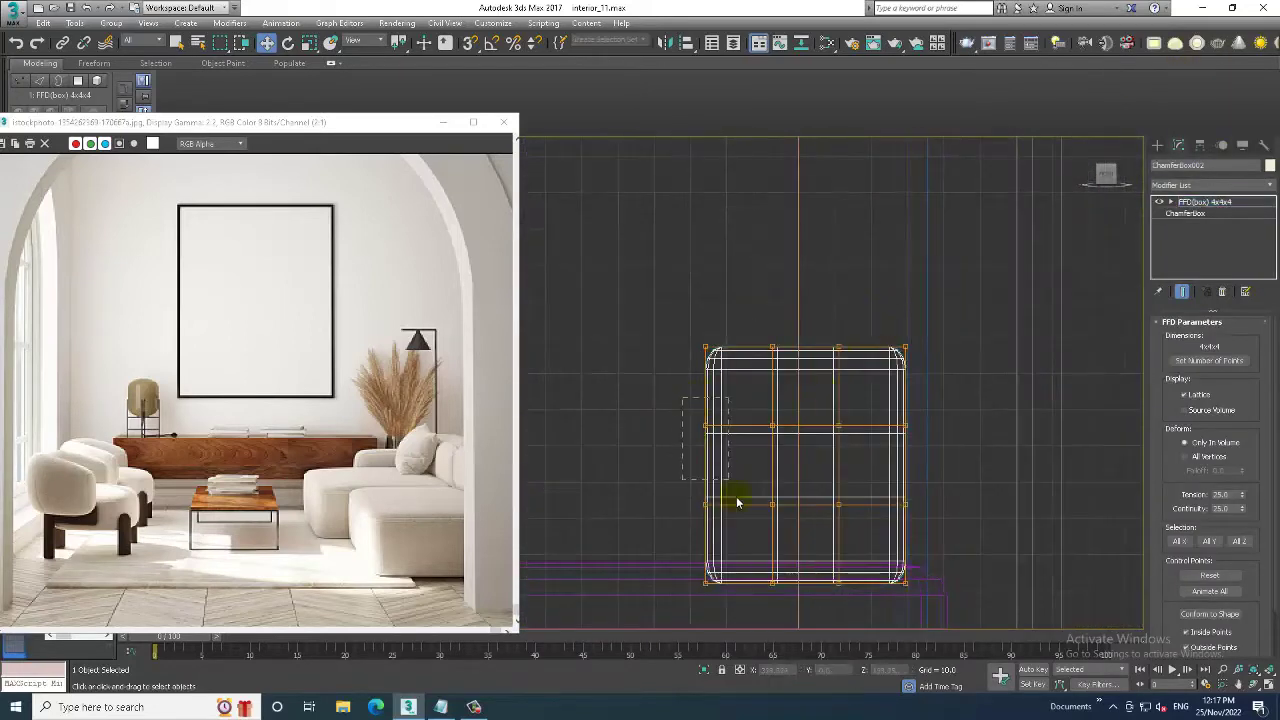
# - Pull the side lattice points in and raise the top points to dome the cushion
pyautogui.moveTo(737, 502); pyautogui.dragTo(733, 476)
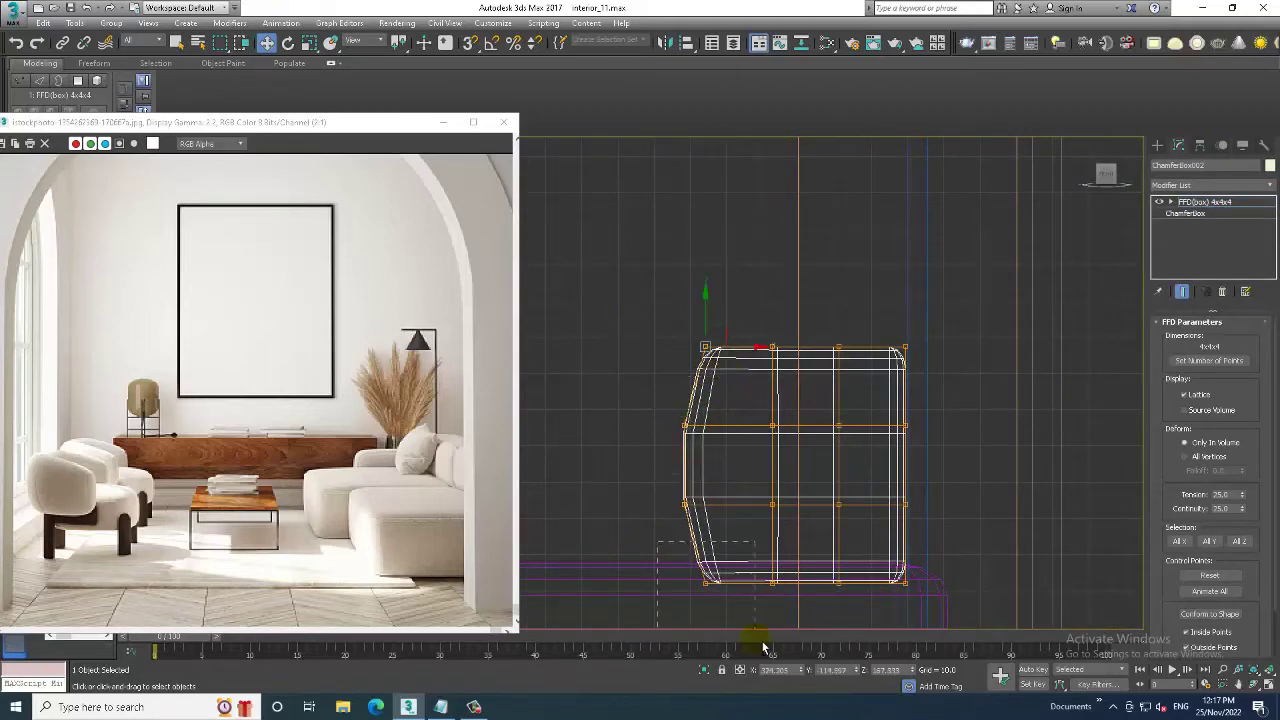
pyautogui.moveTo(765, 473); pyautogui.dragTo(759, 477)
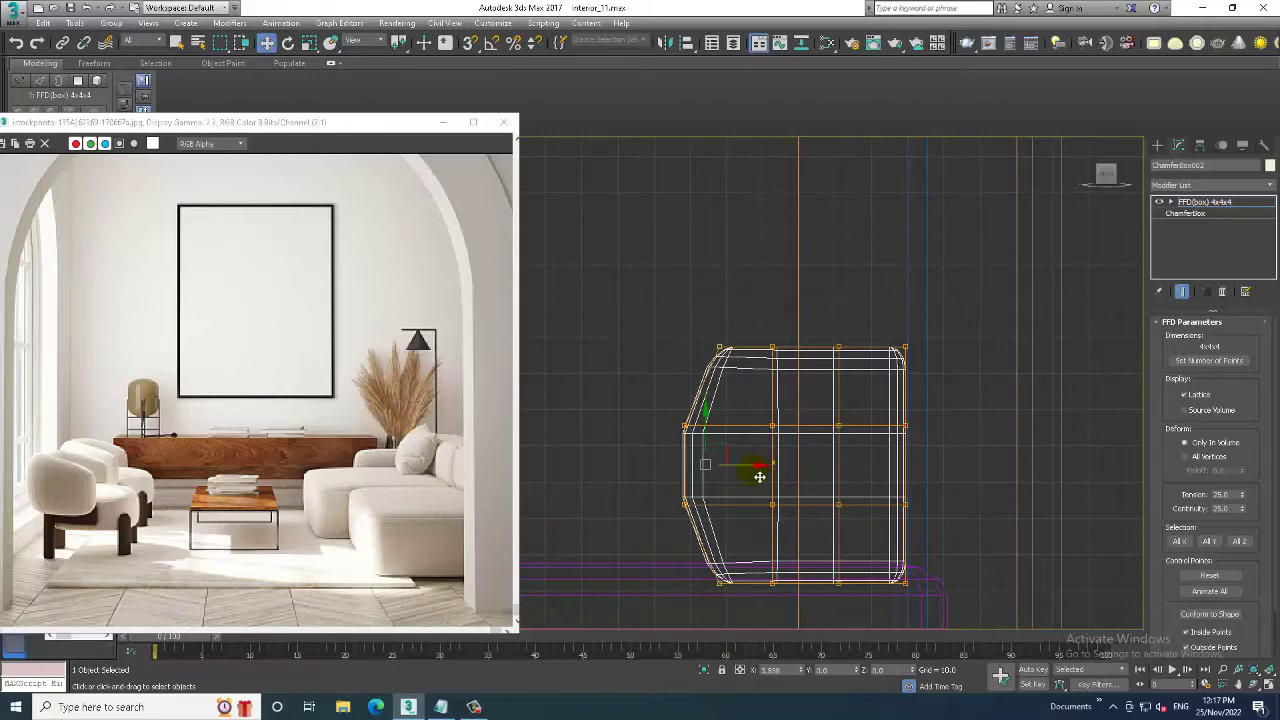
pyautogui.moveTo(812, 316); pyautogui.dragTo(812, 293)
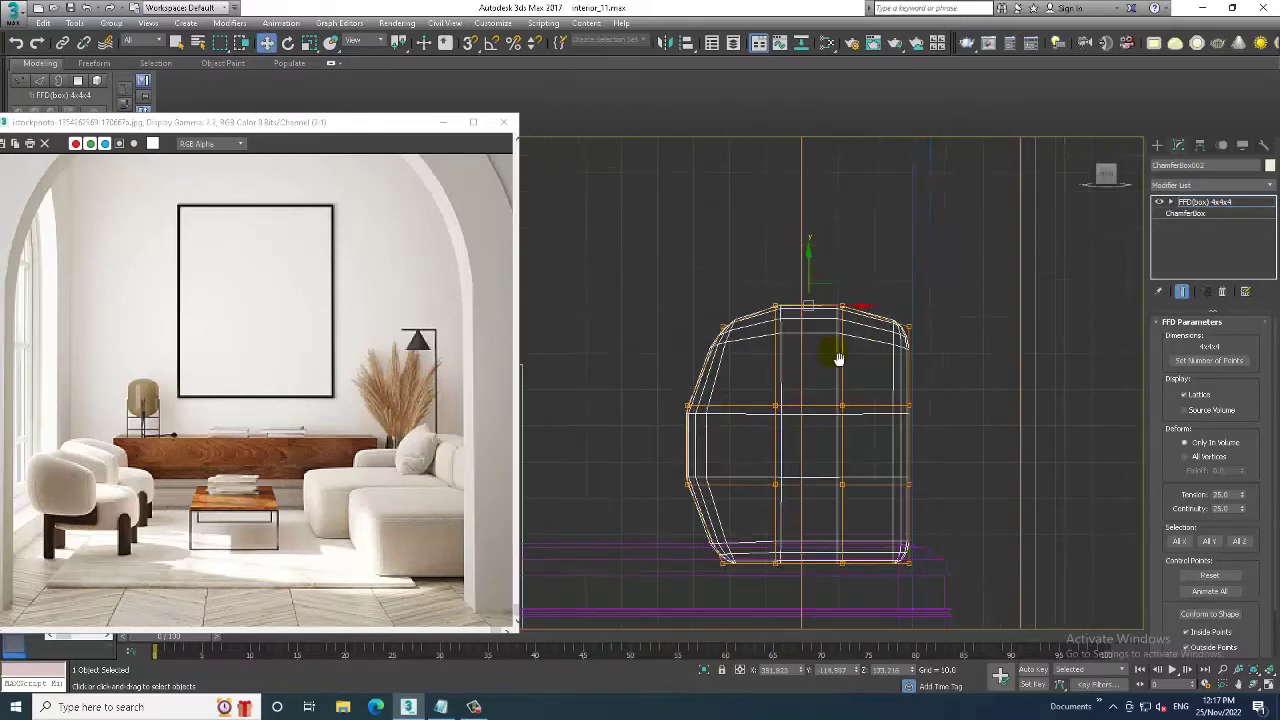
pyautogui.hotkey('alt', 'w')
pyautogui.hotkey('alt', 'w')
pyautogui.scroll(1, 1006, 409)
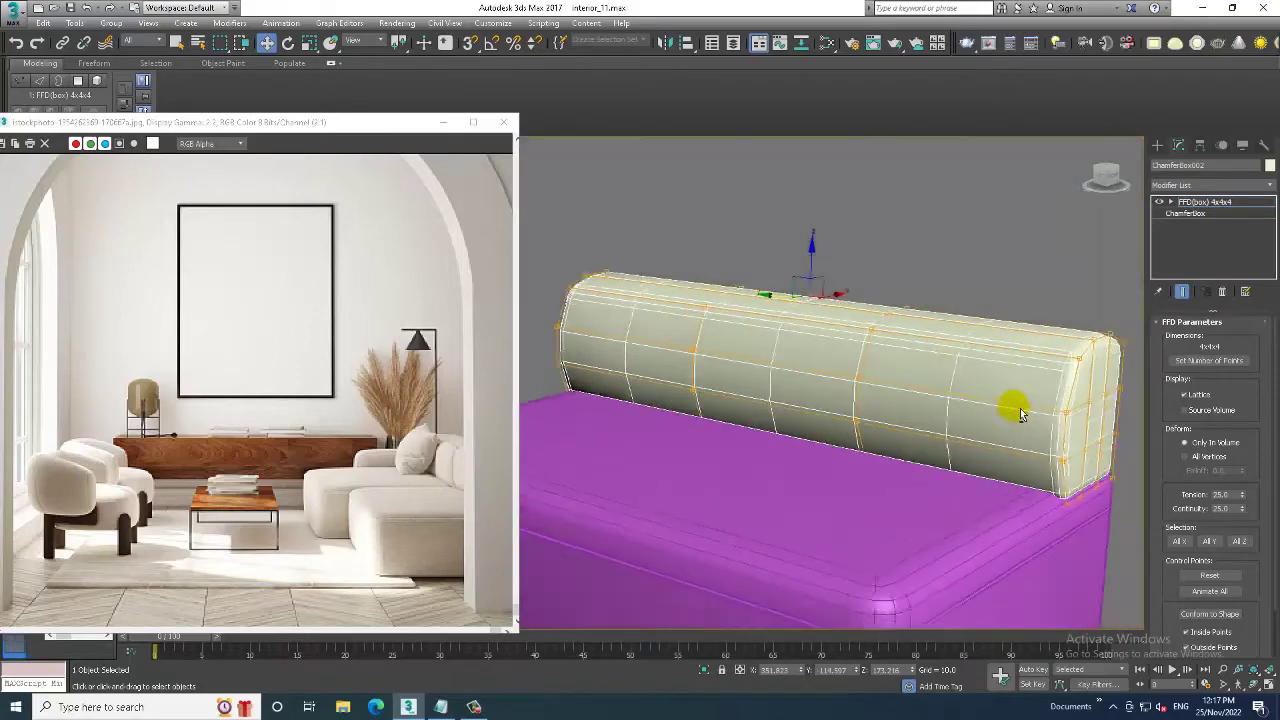
pyautogui.scroll(2, 957, 414)
pyautogui.scroll(1, 957, 414)
pyautogui.moveTo(916, 356); pyautogui.dragTo(914, 352)
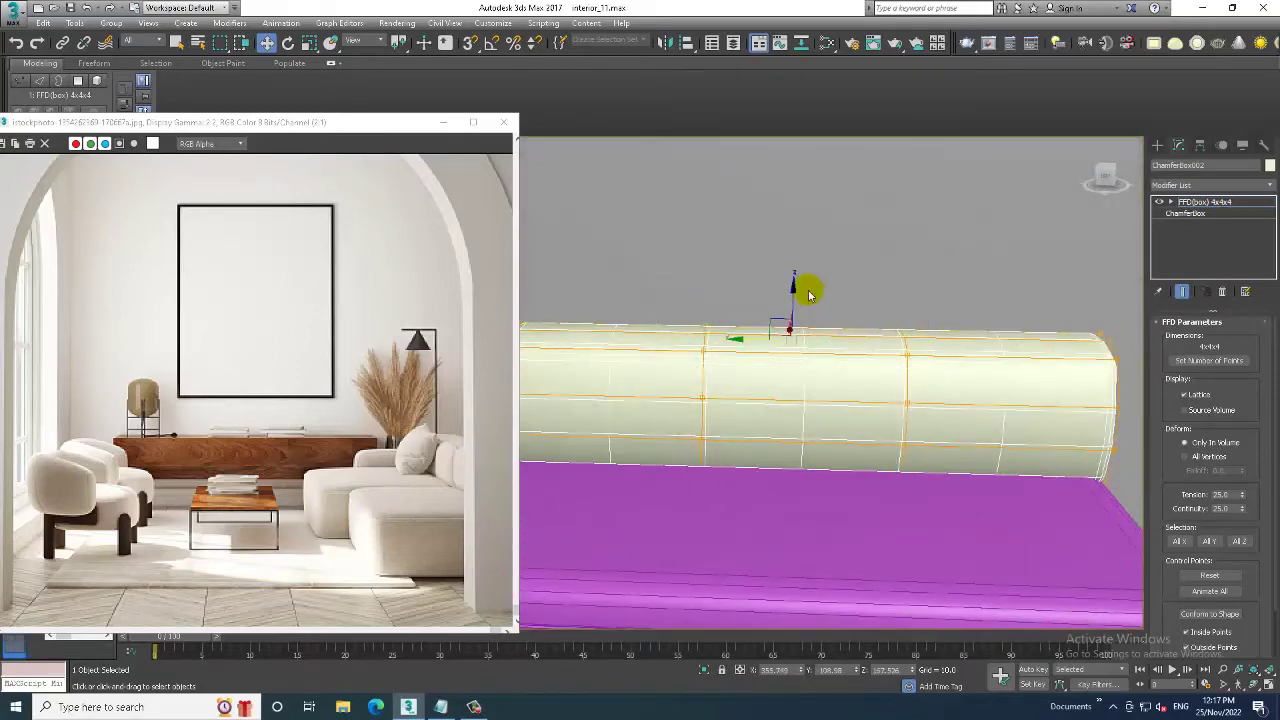
# - Exit lattice editing and add the sofa seat to the backrest selection
pyautogui.moveTo(791, 286)
pyautogui.keyDown('alt'); pyautogui.mouseDown(button='middle')
pyautogui.moveTo(829, 320)
pyautogui.moveTo(846, 305)
pyautogui.moveTo(943, 375)
pyautogui.moveTo(943, 450)
pyautogui.mouseUp(button='middle'); pyautogui.keyUp('alt')
pyautogui.click(1248, 211)
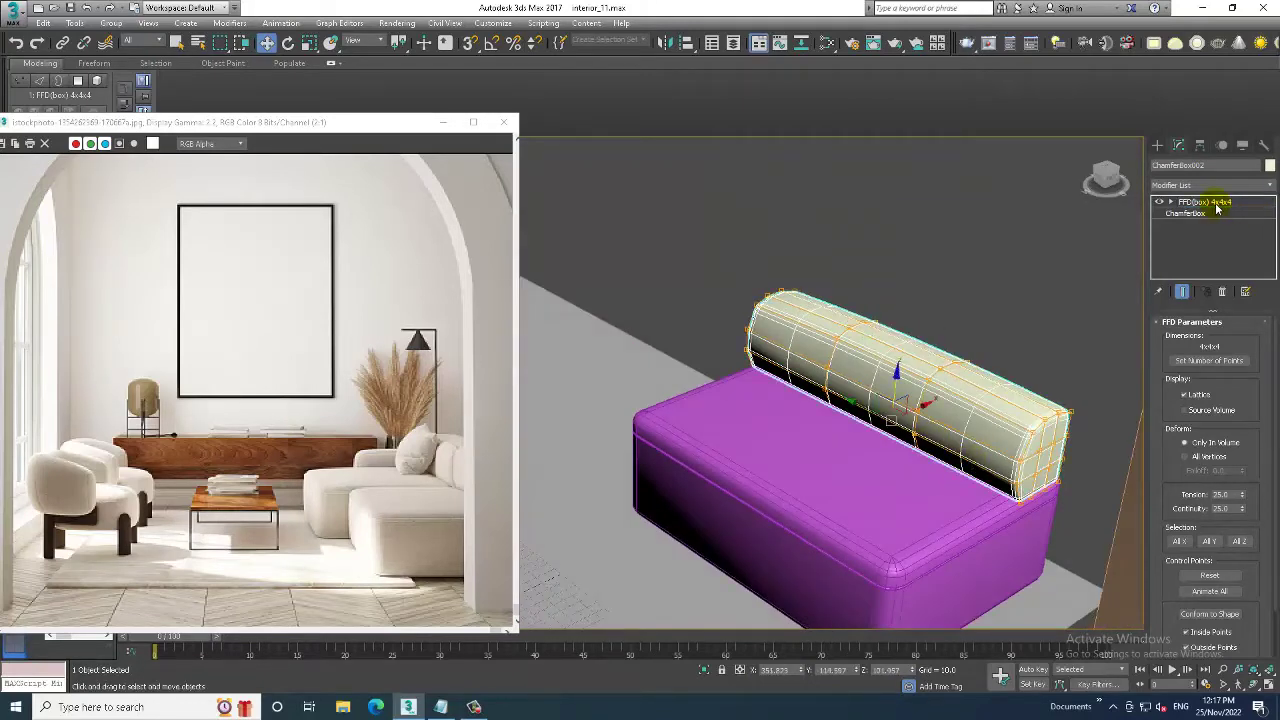
pyautogui.keyDown('ctrl'); pyautogui.click(880, 486); pyautogui.keyUp('ctrl')
pyautogui.scroll(-3, 914, 471)
# - Invert the selection and colour the walls and floor grey
pyautogui.hotkey('ctrl', 'i')
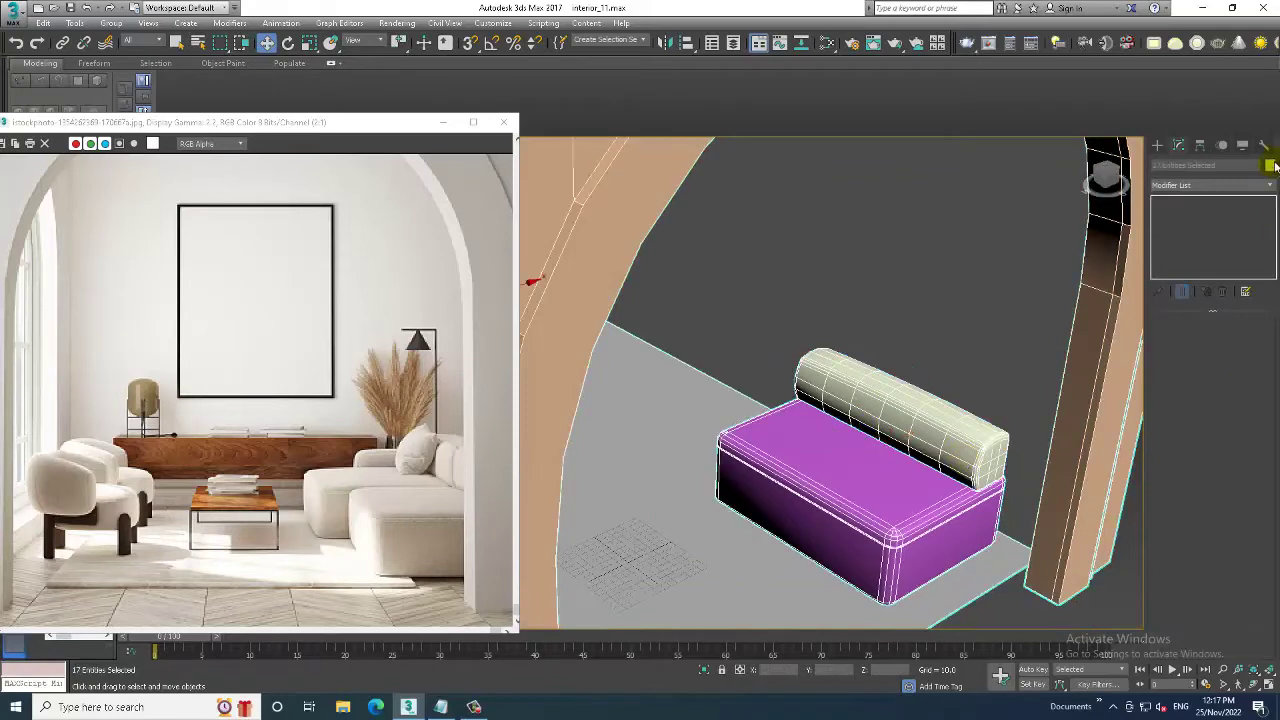
pyautogui.click(1270, 166)
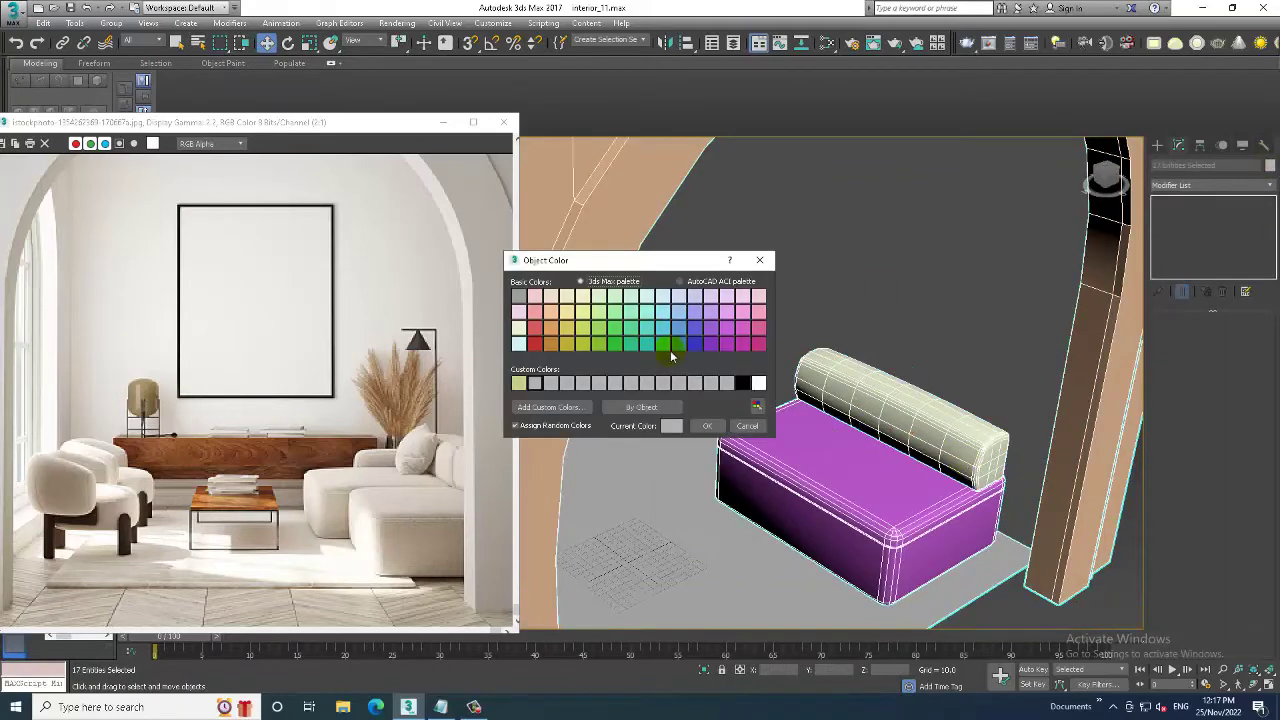
pyautogui.click(706, 427)
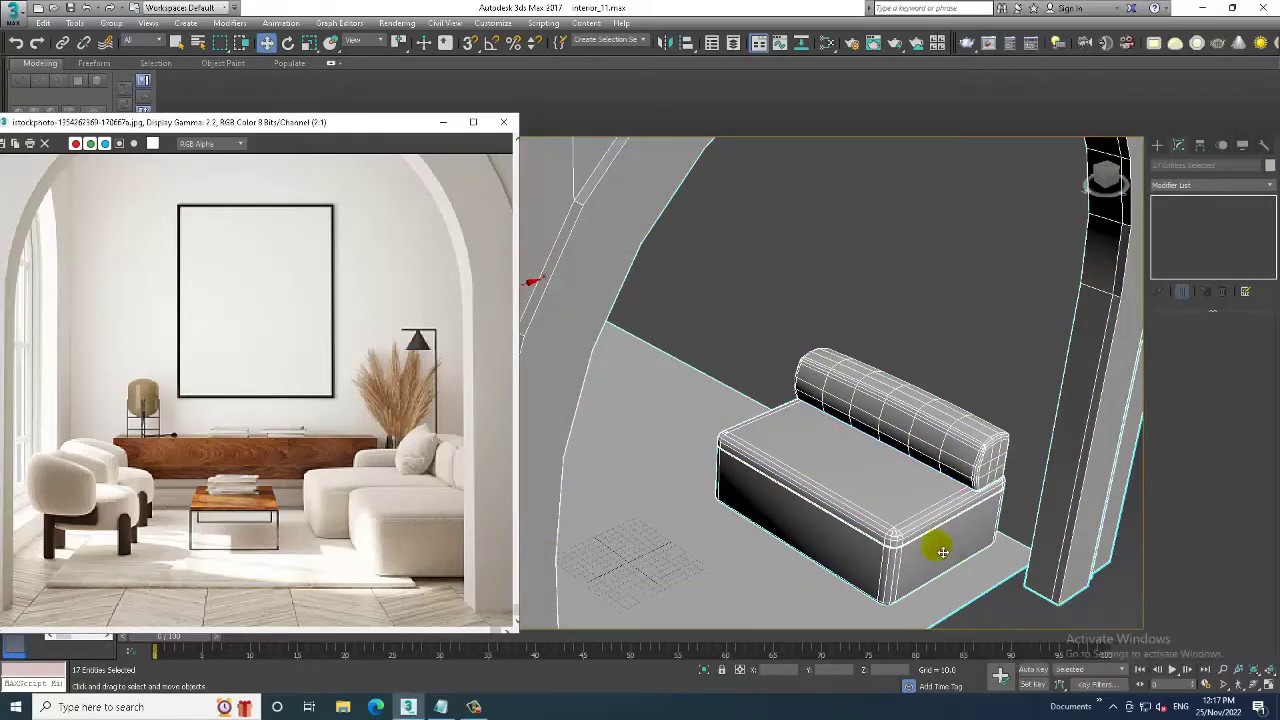
# - Select the sofa and Shift-drag a copy beside the original
pyautogui.moveTo(942, 551)
pyautogui.keyDown('alt'); pyautogui.mouseDown(button='middle')
pyautogui.moveTo(857, 451)
pyautogui.moveTo(1015, 505)
pyautogui.moveTo(957, 466)
pyautogui.moveTo(946, 486)
pyautogui.mouseUp(button='middle'); pyautogui.keyUp('alt')
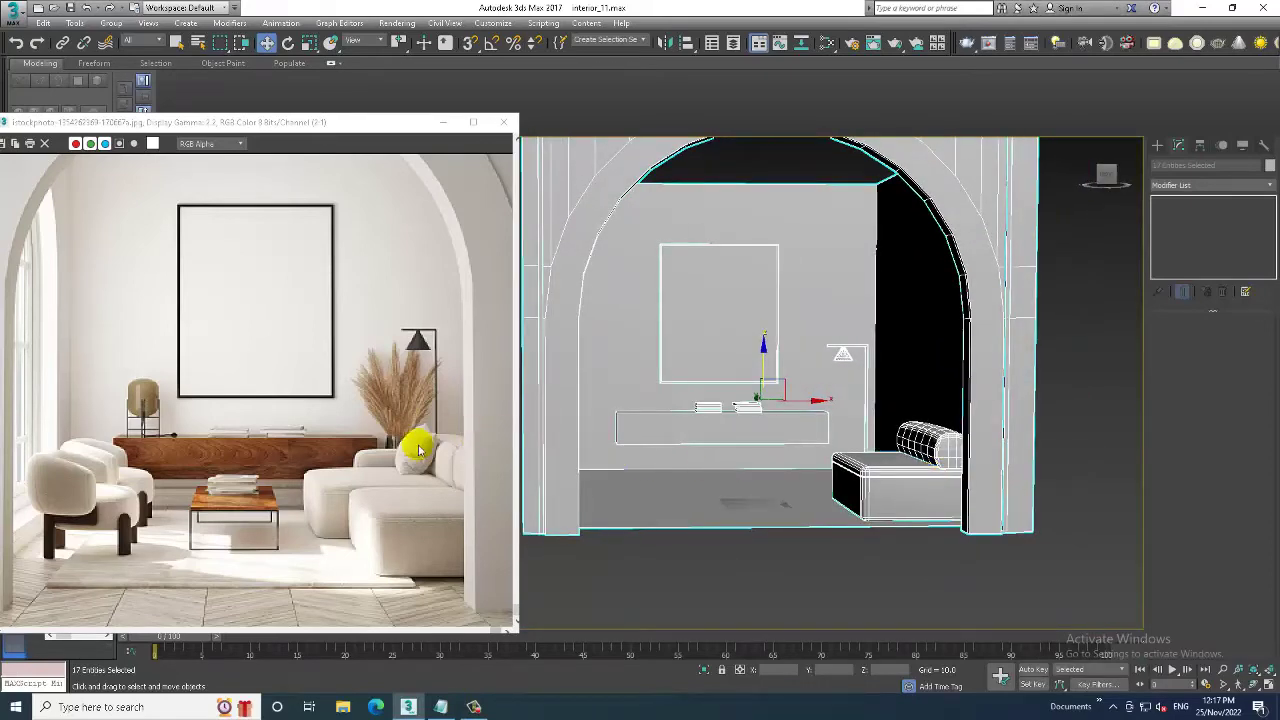
pyautogui.scroll(2, 417, 449)
pyautogui.scroll(-2, 449, 466)
pyautogui.moveTo(1021, 390)
pyautogui.keyDown('alt'); pyautogui.mouseDown(button='middle')
pyautogui.moveTo(967, 474)
pyautogui.moveTo(1006, 520)
pyautogui.moveTo(961, 492)
pyautogui.mouseUp(button='middle'); pyautogui.keyUp('alt')
pyautogui.click(985, 527)
pyautogui.keyDown('shift'); pyautogui.moveTo(961, 492); pyautogui.dragTo(819, 439); pyautogui.keyUp('shift')
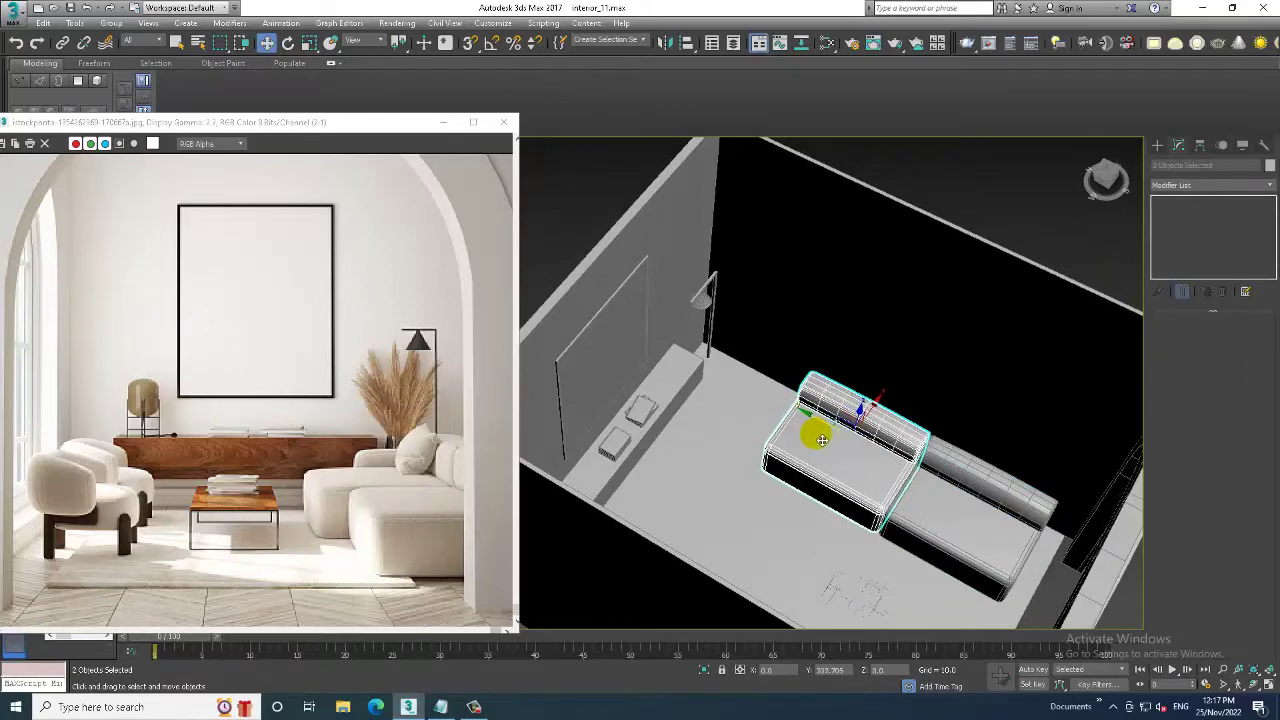
# - Place the sofa duplicate as an independent Copy and move both sofas together side by side
pyautogui.keyDown('shift'); pyautogui.moveTo(820, 438); pyautogui.dragTo(818, 436); pyautogui.keyUp('shift')
pyautogui.click(640, 411)
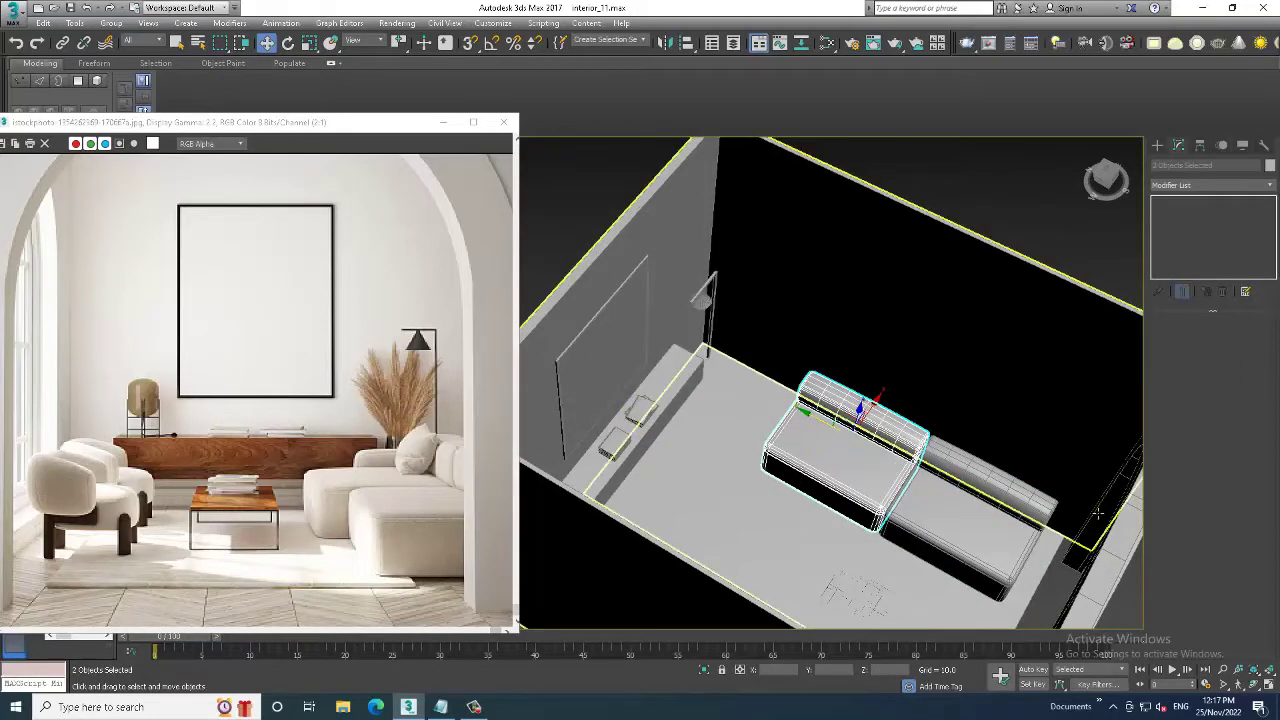
pyautogui.keyDown('ctrl'); pyautogui.click(1000, 486); pyautogui.keyUp('ctrl')
pyautogui.moveTo(880, 458); pyautogui.dragTo(863, 452)
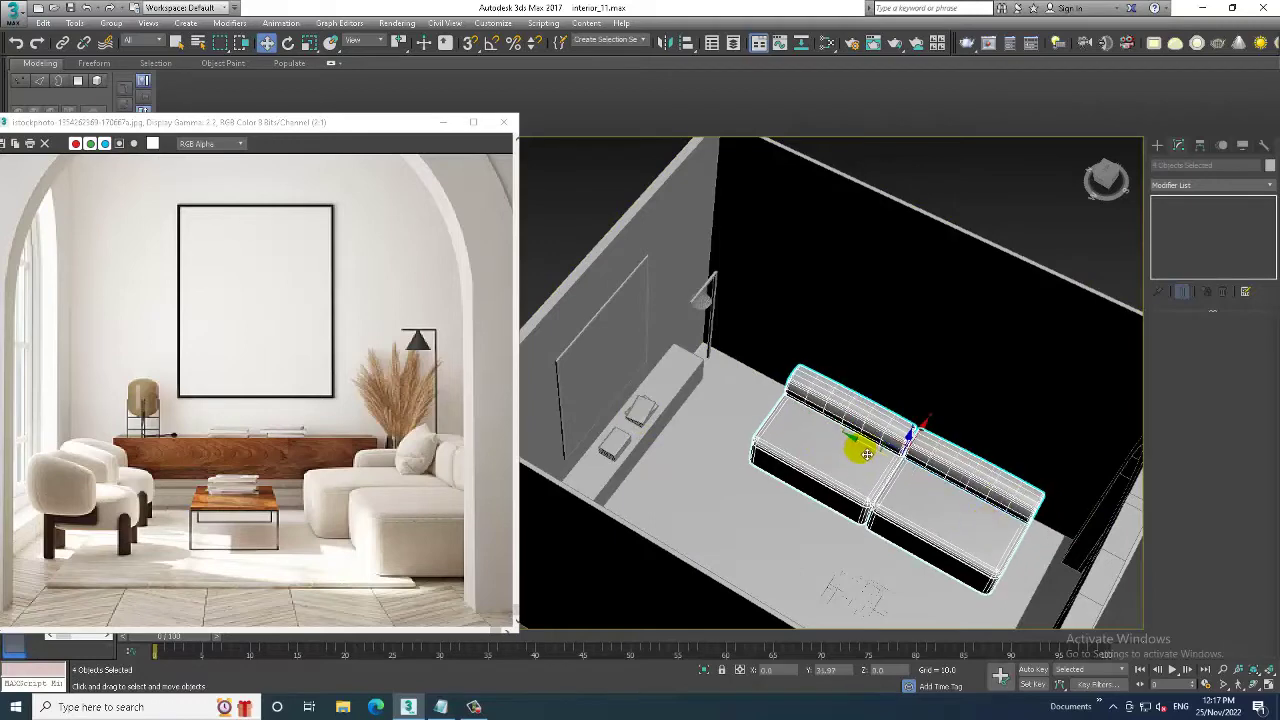
pyautogui.keyDown('alt'); pyautogui.moveTo(928, 466); pyautogui.dragTo(843, 514, button='middle'); pyautogui.keyUp('alt')
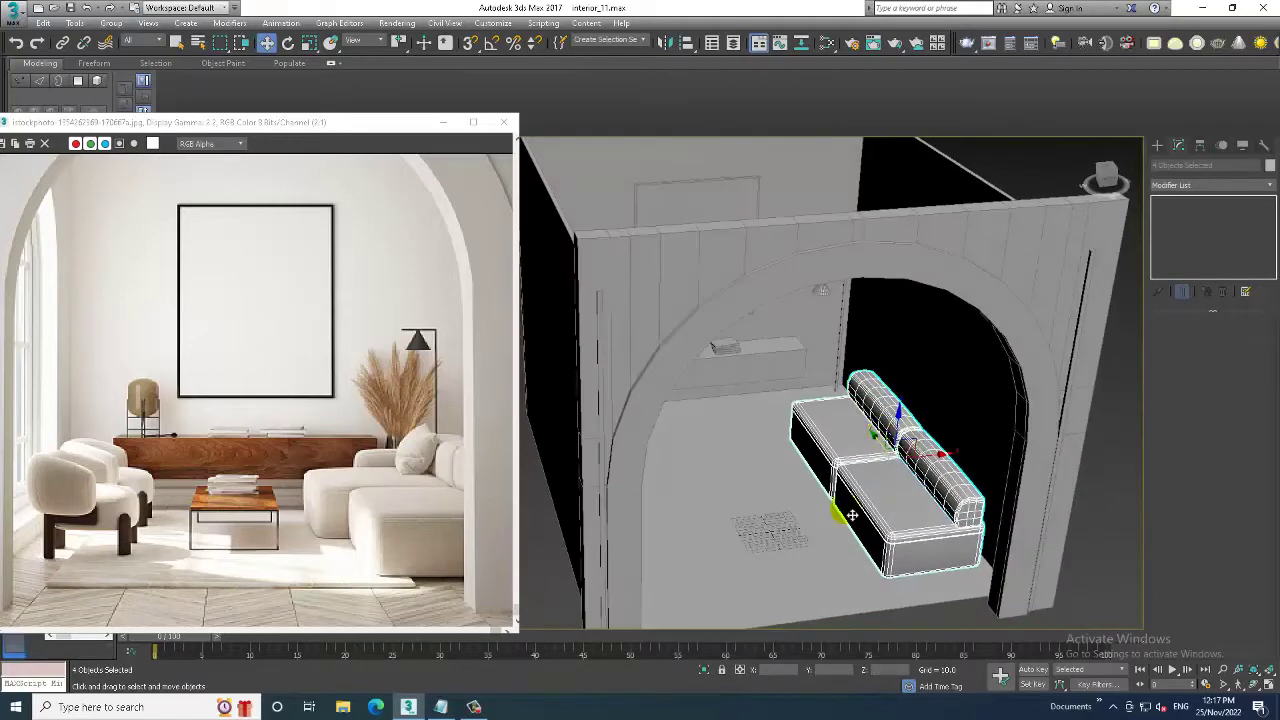
# - Scale the floor plane Plane001 and slide it slightly to the right
pyautogui.click(760, 520)
pyautogui.keyDown('alt'); pyautogui.moveTo(760, 520); pyautogui.dragTo(860, 550, button='middle'); pyautogui.keyUp('alt')
pyautogui.press('r')
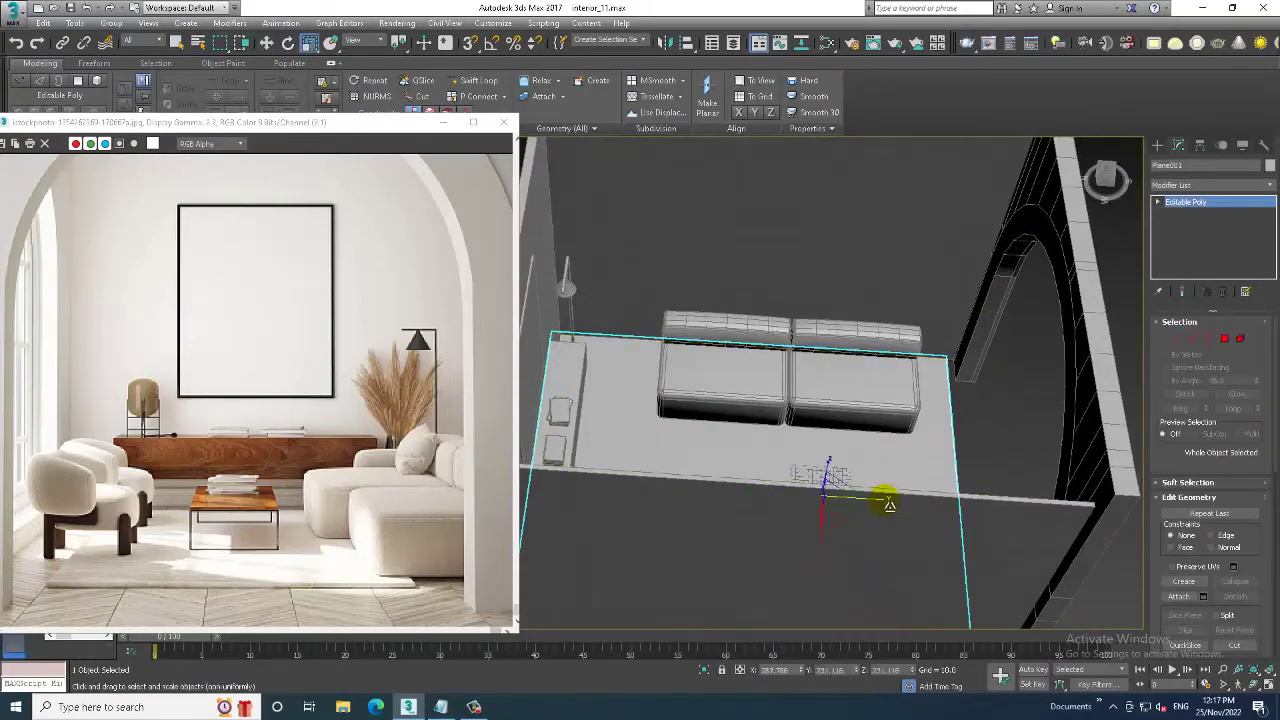
pyautogui.keyDown('alt'); pyautogui.moveTo(880, 500); pyautogui.dragTo(887, 507, button='middle'); pyautogui.keyUp('alt')
pyautogui.press('w')
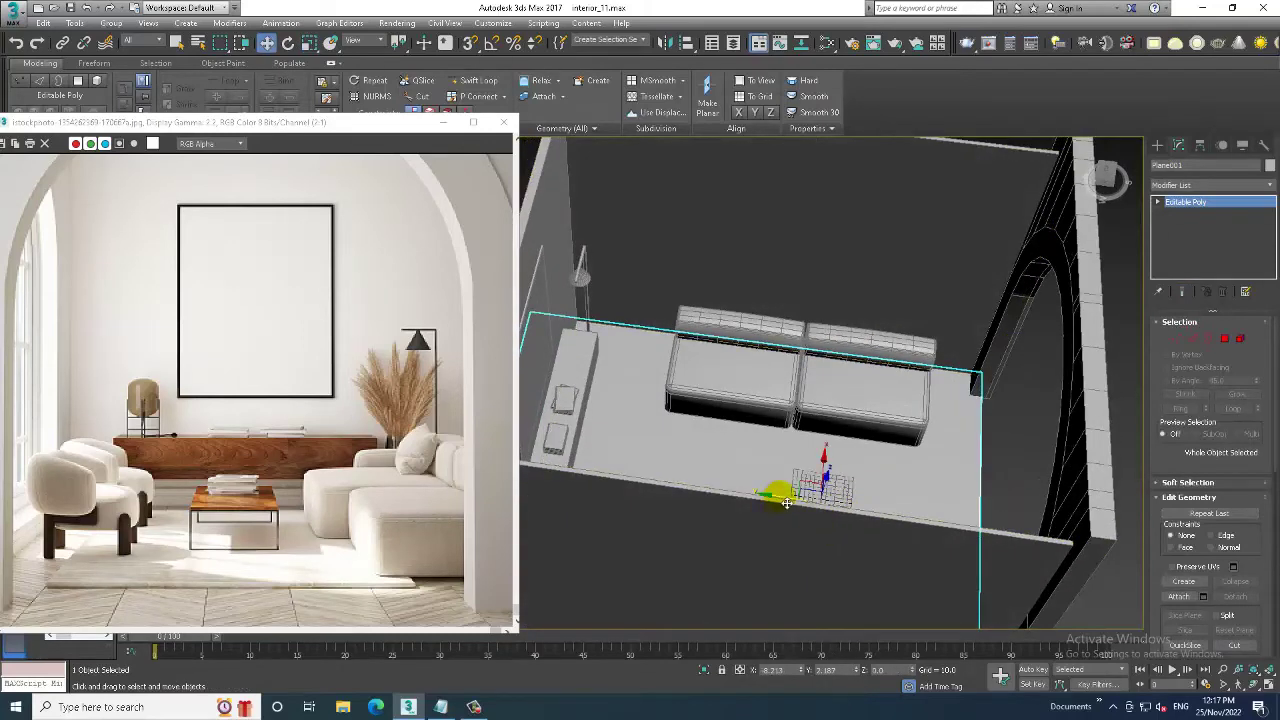
pyautogui.moveTo(778, 495); pyautogui.dragTo(806, 503)
pyautogui.moveTo(806, 503)
pyautogui.keyDown('alt'); pyautogui.mouseDown(button='middle')
pyautogui.moveTo(820, 423)
pyautogui.moveTo(809, 434)
pyautogui.moveTo(819, 463)
pyautogui.mouseUp(button='middle'); pyautogui.keyUp('alt')
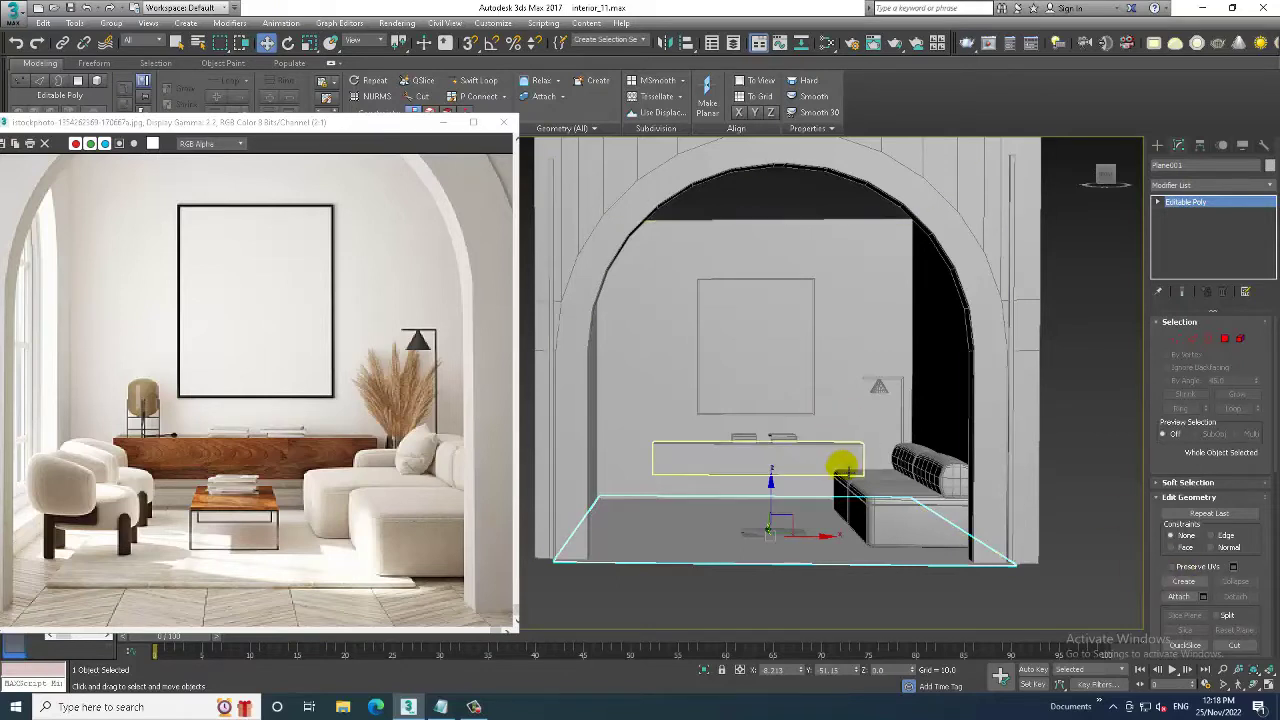
# - Drag one sofa seat's end vertices outward along X to stretch it into a longer chaise section
pyautogui.moveTo(857, 471)
pyautogui.keyDown('alt'); pyautogui.mouseDown(button='middle')
pyautogui.moveTo(967, 566)
pyautogui.moveTo(863, 443)
pyautogui.moveTo(797, 443)
pyautogui.mouseUp(button='middle'); pyautogui.keyUp('alt')
pyautogui.scroll(3, 863, 443)
pyautogui.scroll(3, 846, 429)
pyautogui.click(848, 481)
pyautogui.scroll(-5, 848, 481)
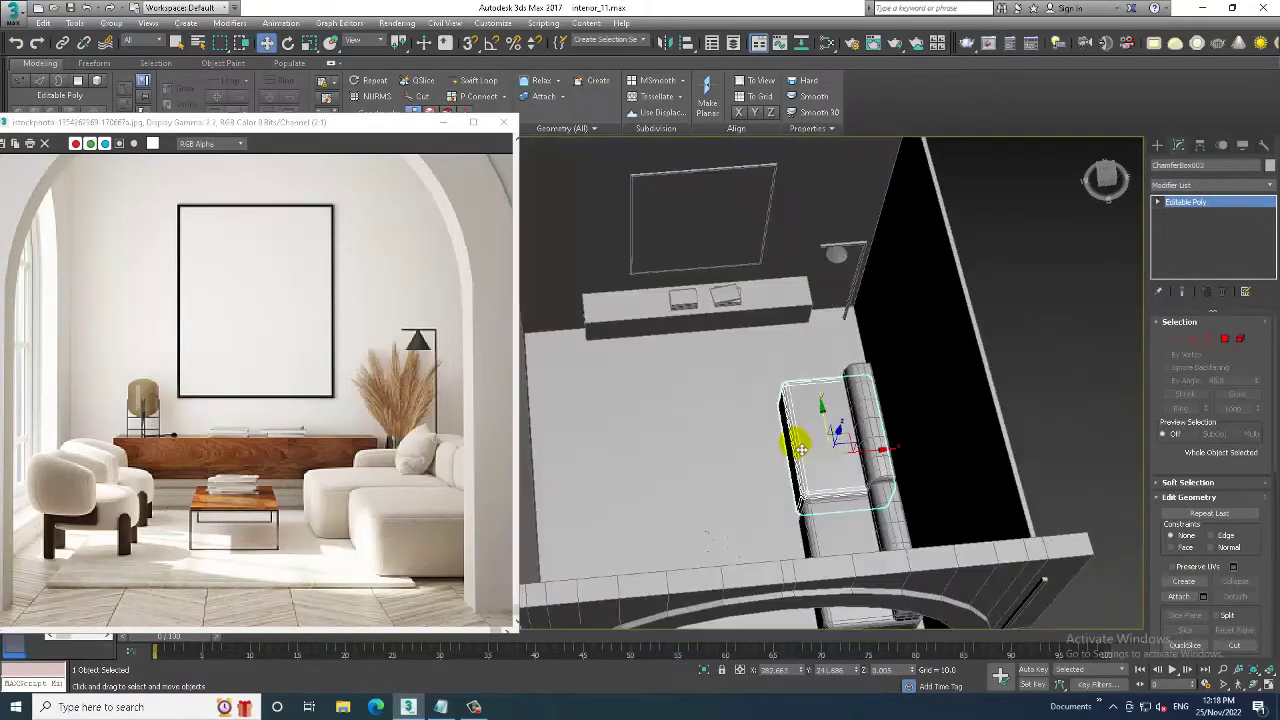
pyautogui.press('1')
pyautogui.moveTo(737, 345)
pyautogui.mouseDown()
pyautogui.moveTo(825, 490)
pyautogui.moveTo(820, 565)
pyautogui.mouseUp()
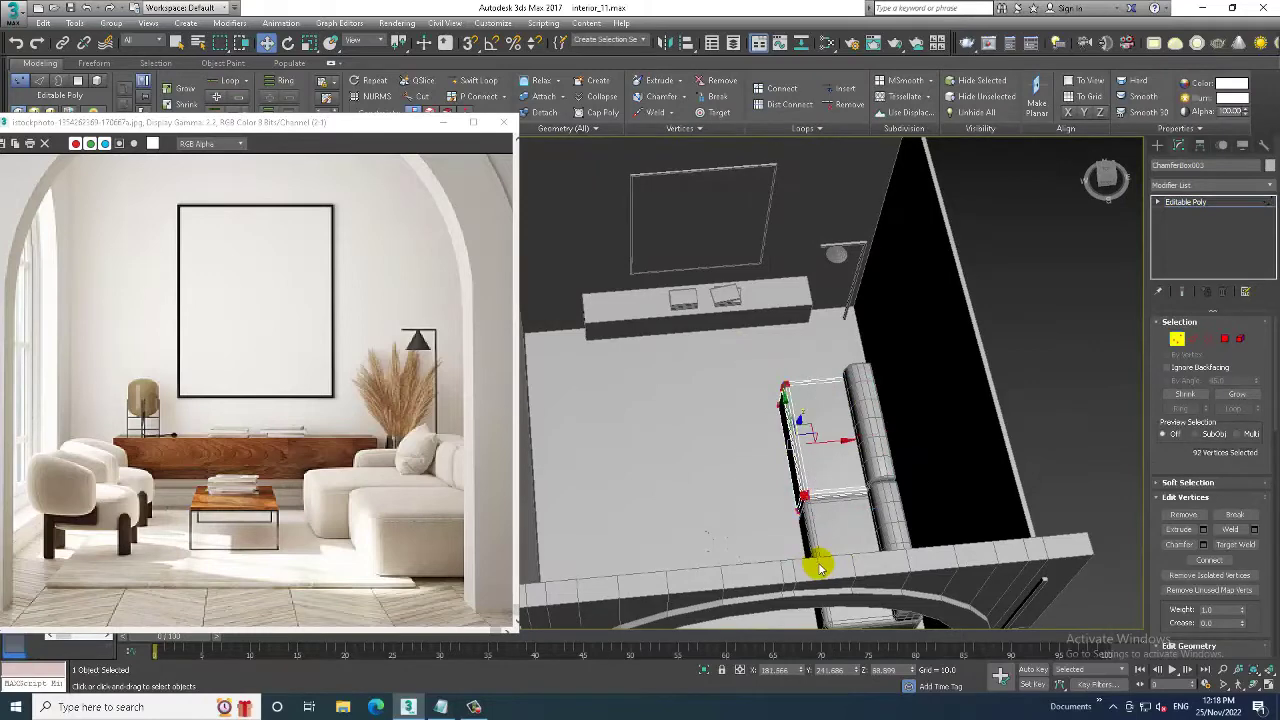
pyautogui.press('F3')
pyautogui.moveTo(840, 450); pyautogui.dragTo(815, 455)
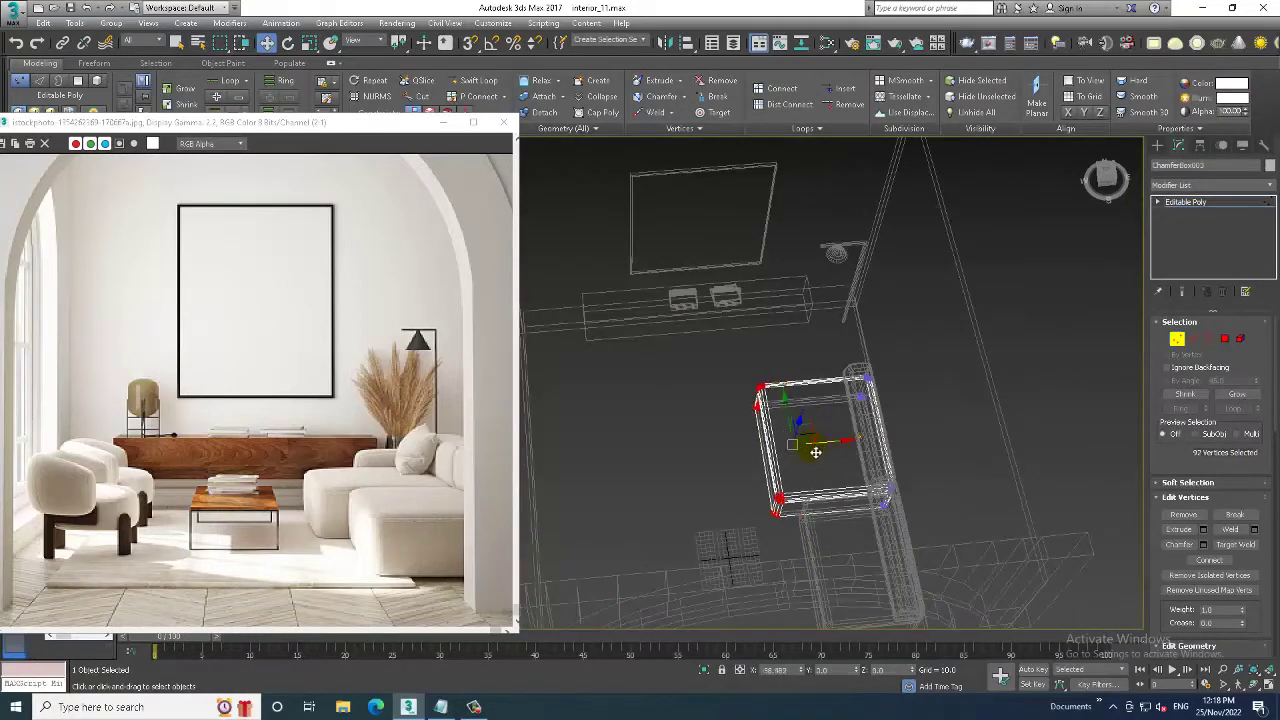
pyautogui.press('F3')
pyautogui.moveTo(822, 471)
pyautogui.keyDown('alt'); pyautogui.mouseDown(button='middle')
pyautogui.moveTo(880, 472)
pyautogui.moveTo(891, 457)
pyautogui.moveTo(887, 474)
pyautogui.moveTo(857, 486)
pyautogui.moveTo(846, 443)
pyautogui.moveTo(907, 467)
pyautogui.moveTo(903, 457)
pyautogui.mouseUp(button='middle'); pyautogui.keyUp('alt')
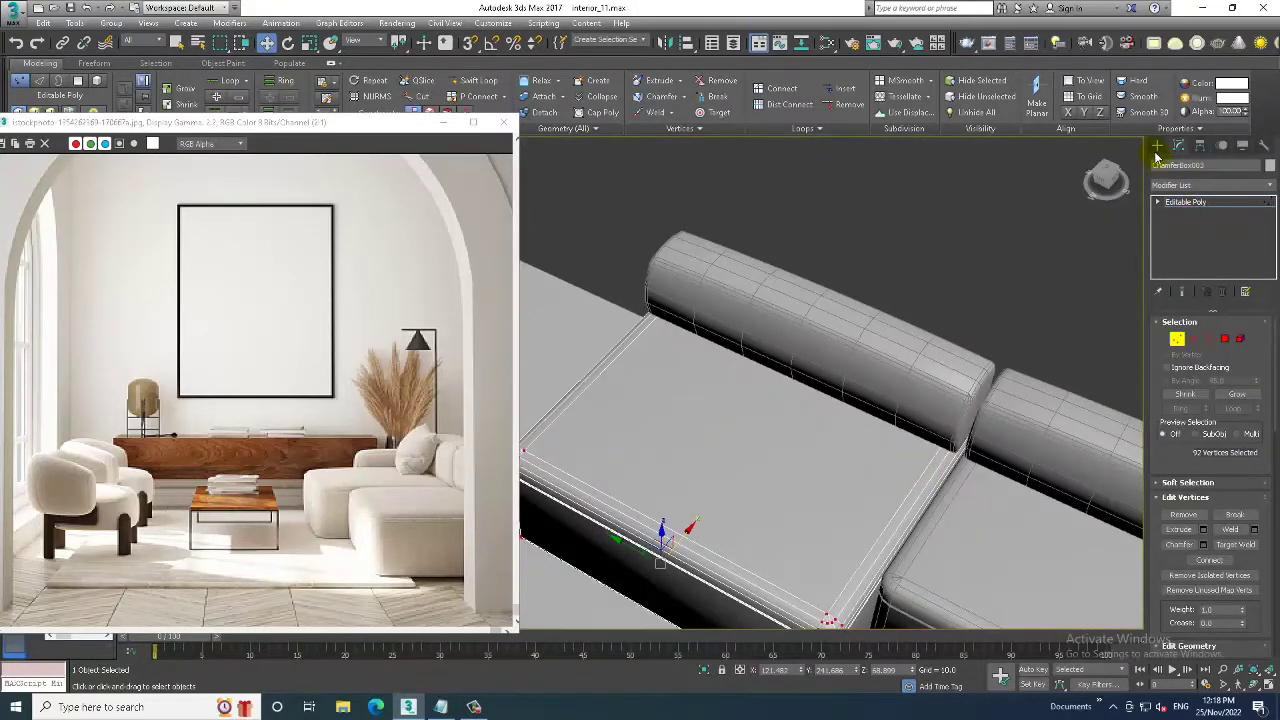
# - Draw upright ChamferBox005 beside the seat end as an armrest with 11.544 fillet
pyautogui.click(1157, 146)
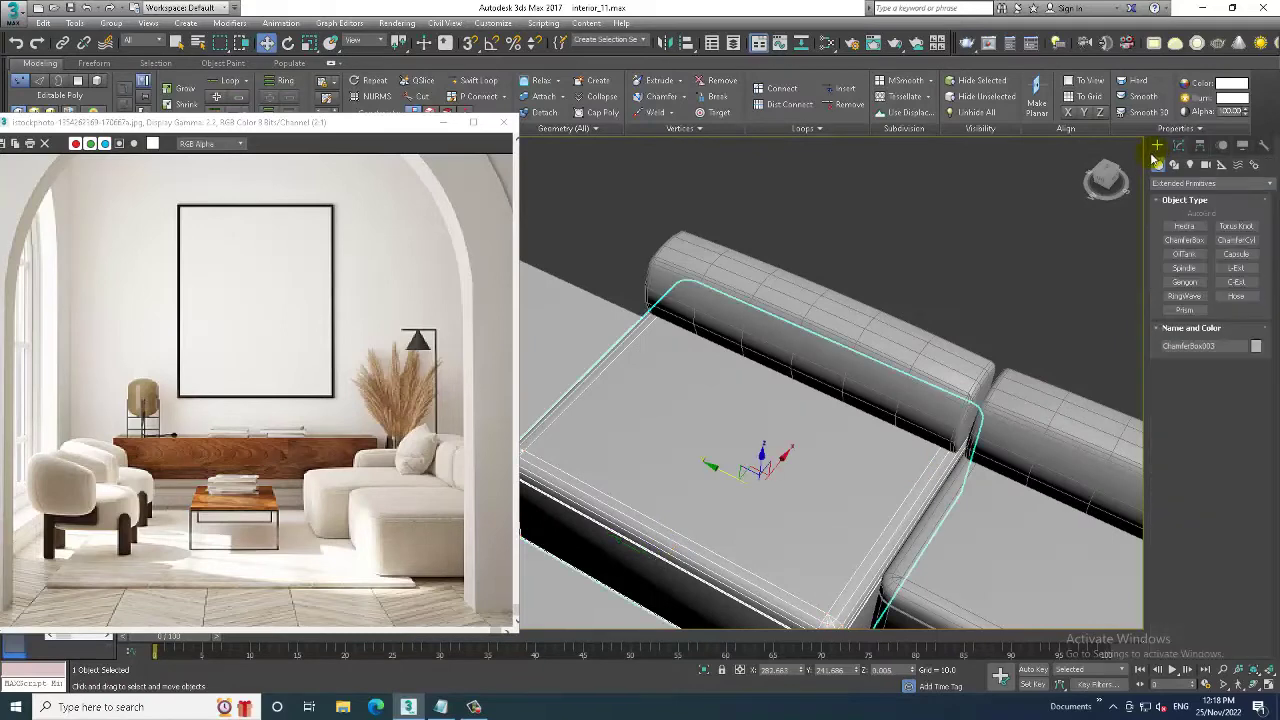
pyautogui.click(1189, 243)
pyautogui.moveTo(643, 366)
pyautogui.mouseDown(button='middle')
pyautogui.moveTo(780, 409)
pyautogui.moveTo(831, 393)
pyautogui.mouseUp(button='middle')
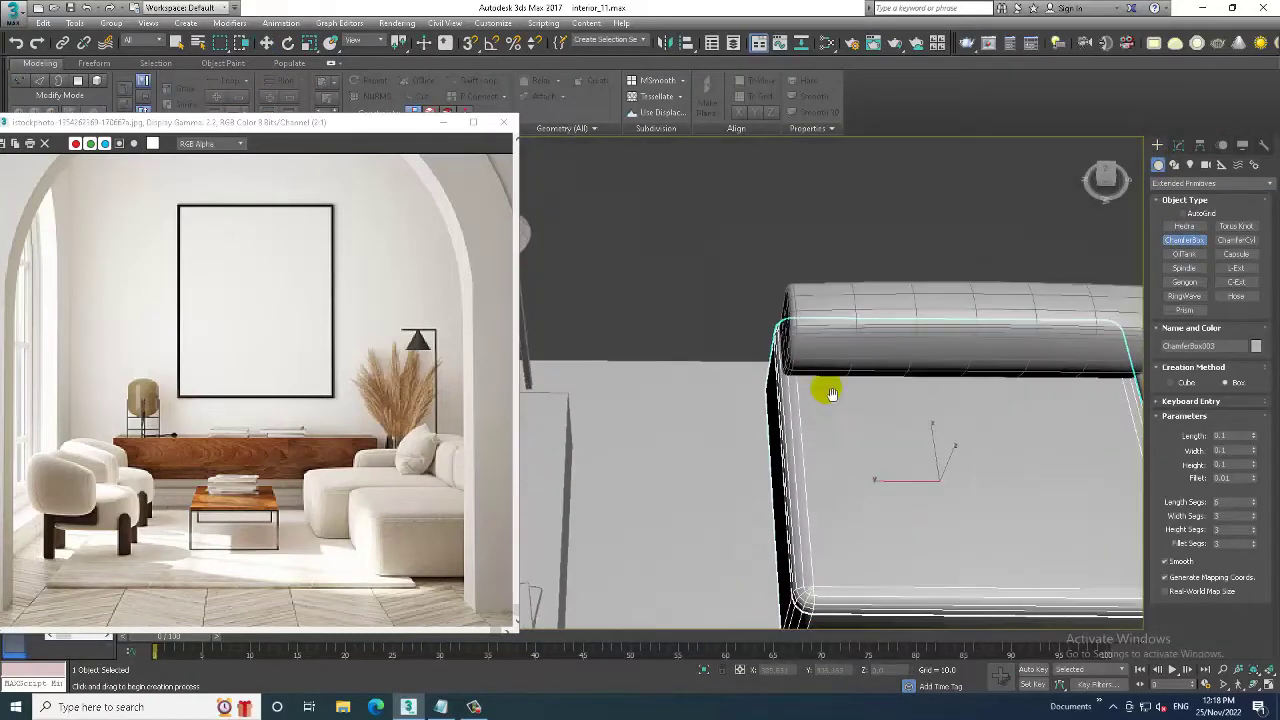
pyautogui.moveTo(755, 383); pyautogui.dragTo(713, 577)
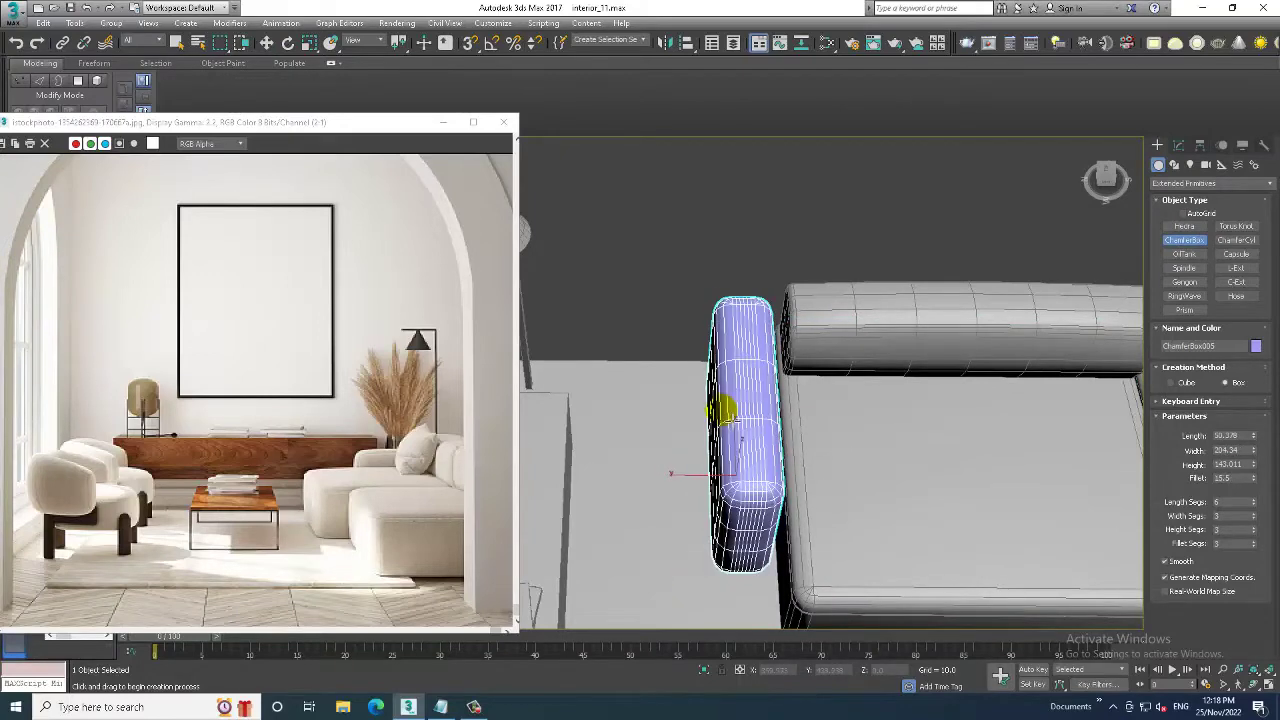
pyautogui.click(735, 420)
pyautogui.moveTo(818, 463)
pyautogui.keyDown('alt'); pyautogui.mouseDown(button='middle')
pyautogui.moveTo(820, 408)
pyautogui.moveTo(834, 423)
pyautogui.moveTo(777, 408)
pyautogui.moveTo(771, 437)
pyautogui.moveTo(846, 420)
pyautogui.mouseUp(button='middle'); pyautogui.keyUp('alt')
pyautogui.press('w')
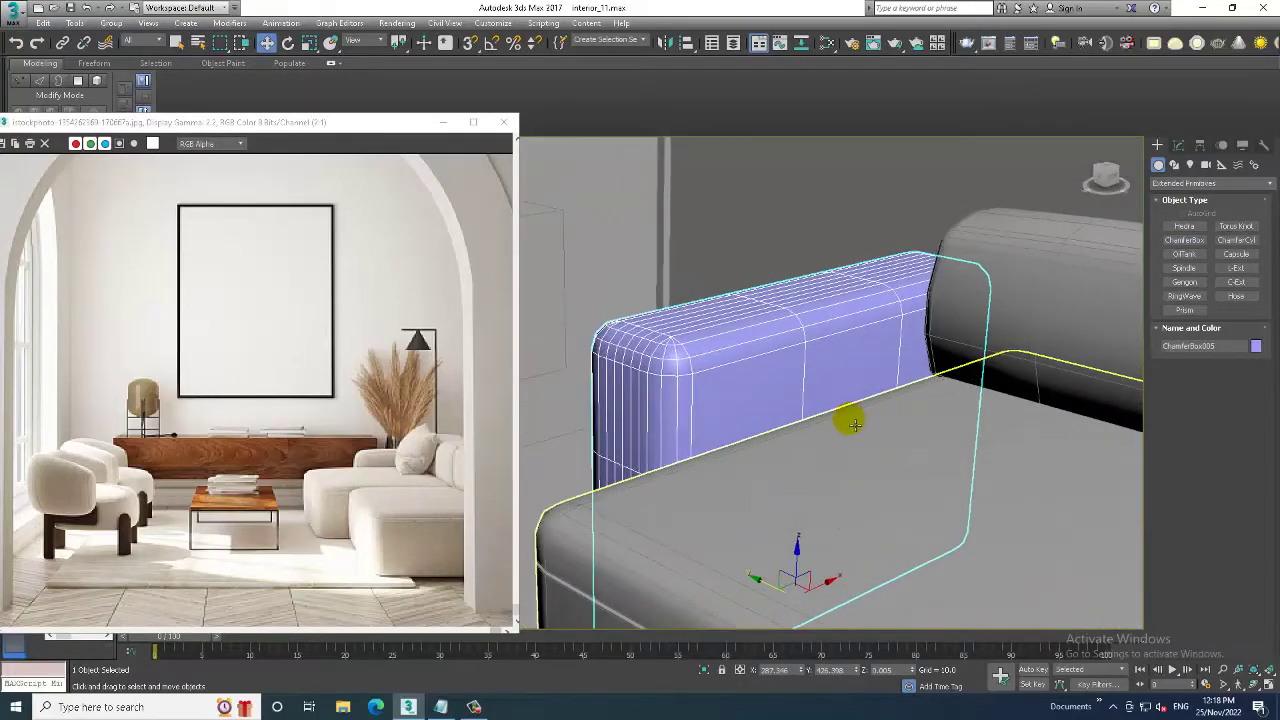
pyautogui.click(1178, 145)
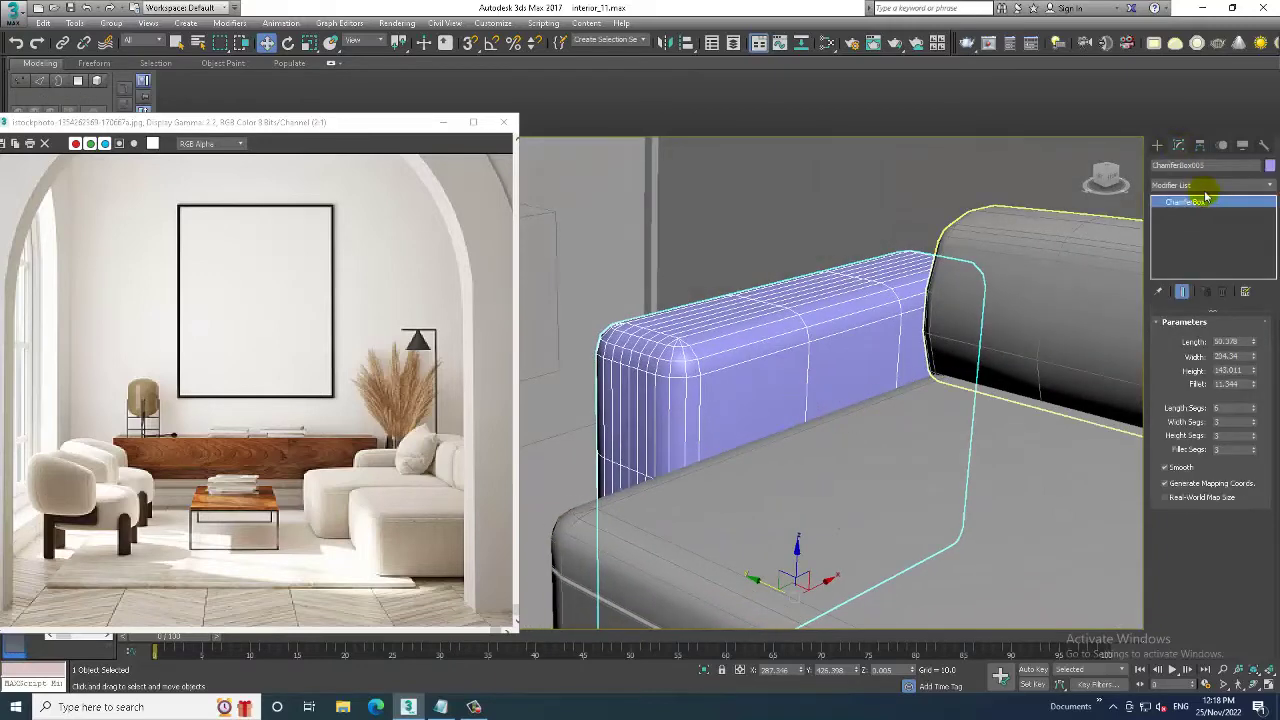
# - Convert the armrest to Editable Poly and add an FFD 4x4x4 modifier
pyautogui.click(1206, 185)
pyautogui.rightClick(860, 322)
pyautogui.moveTo(888, 466)
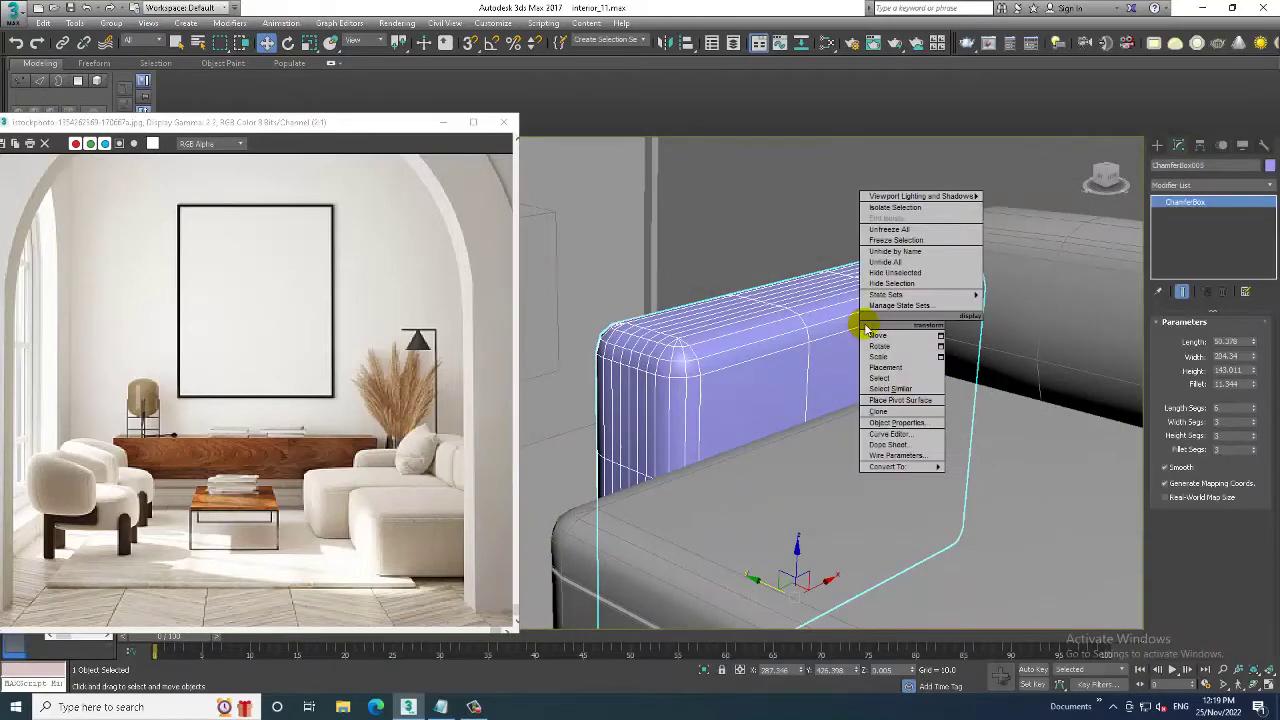
pyautogui.click(996, 478)
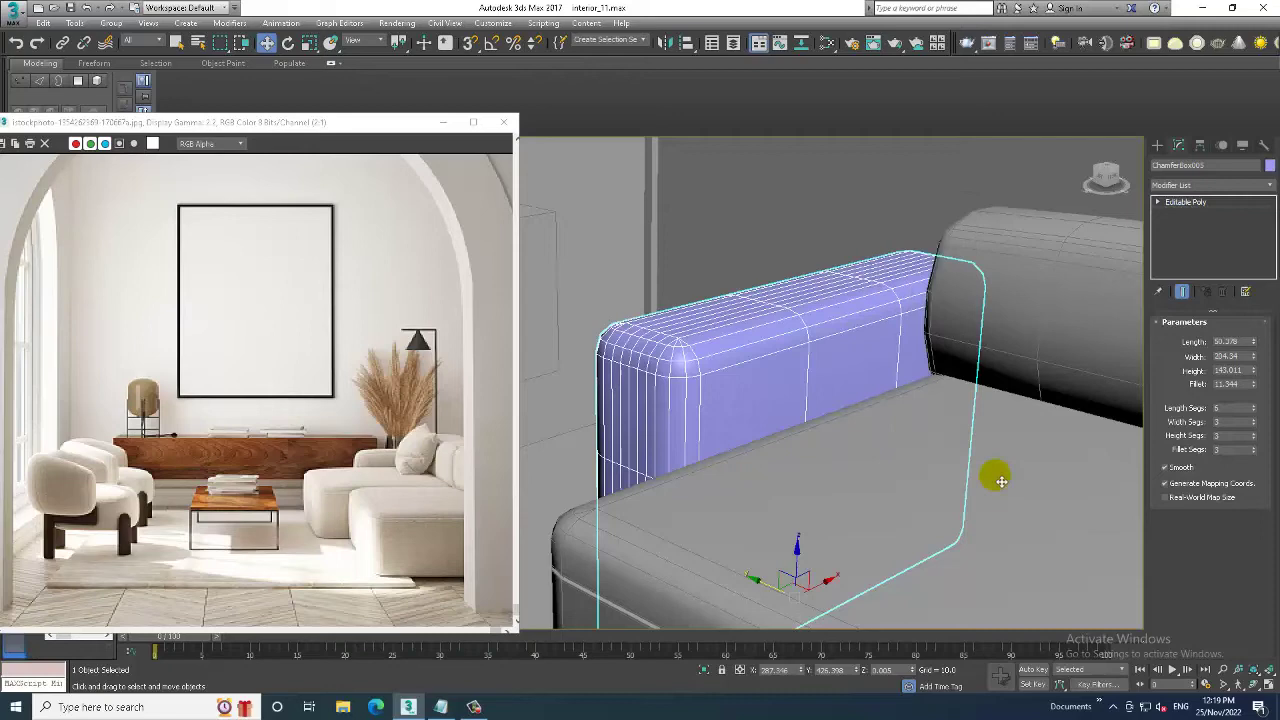
pyautogui.click(1190, 185)
pyautogui.press('f')
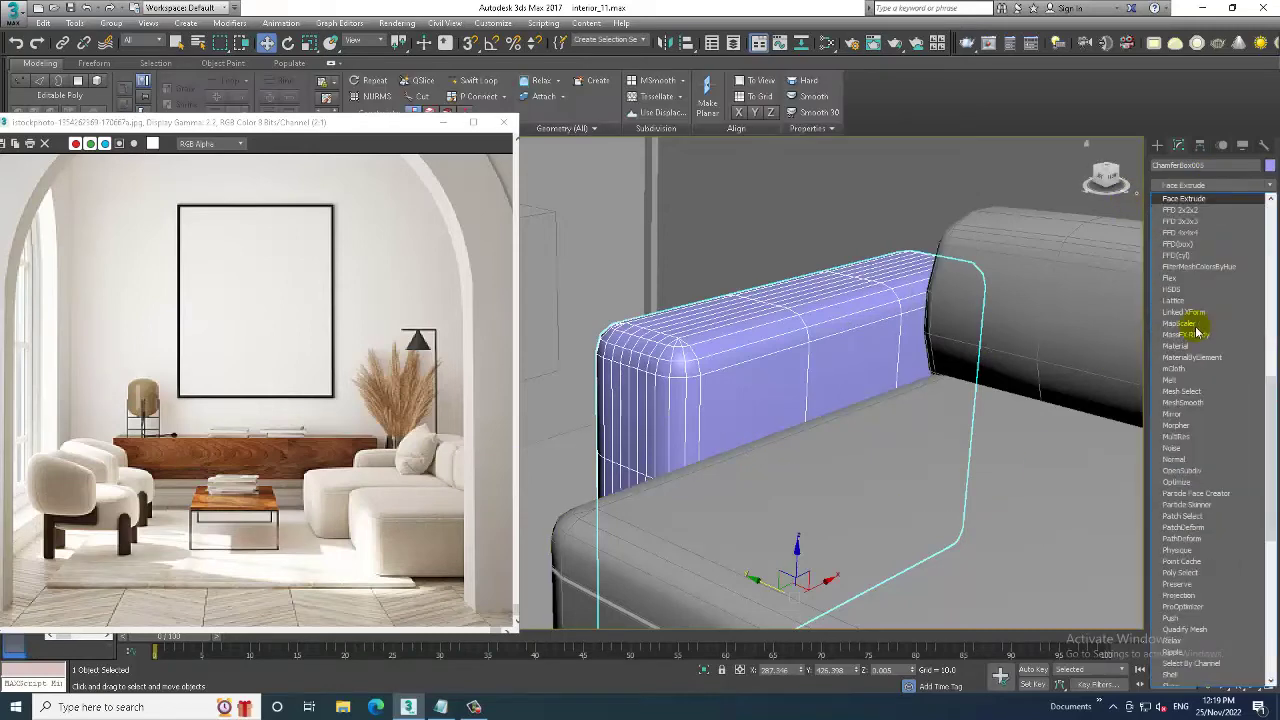
pyautogui.click(1178, 243)
# - Raise the FFD's top lattice points in the maximized Front view to curve the armrest
pyautogui.hotkey('alt', 'w')
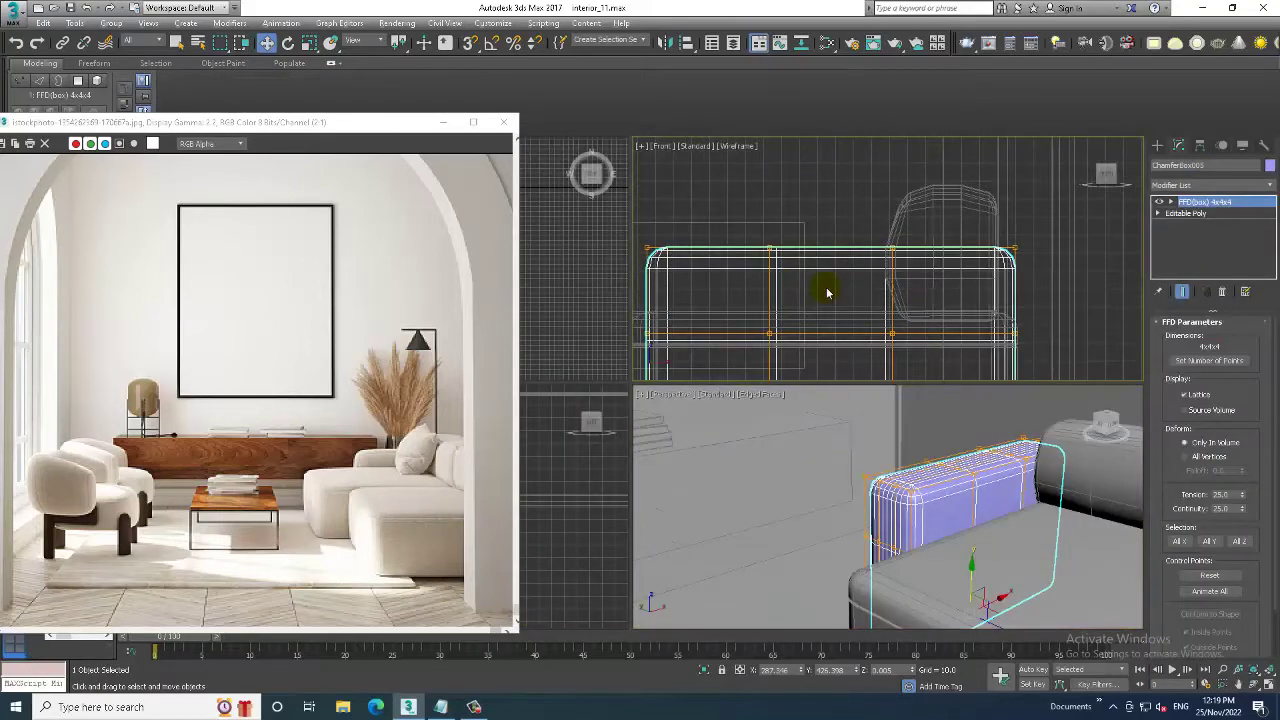
pyautogui.hotkey('alt', 'w')
pyautogui.moveTo(741, 318); pyautogui.dragTo(878, 324, button='middle')
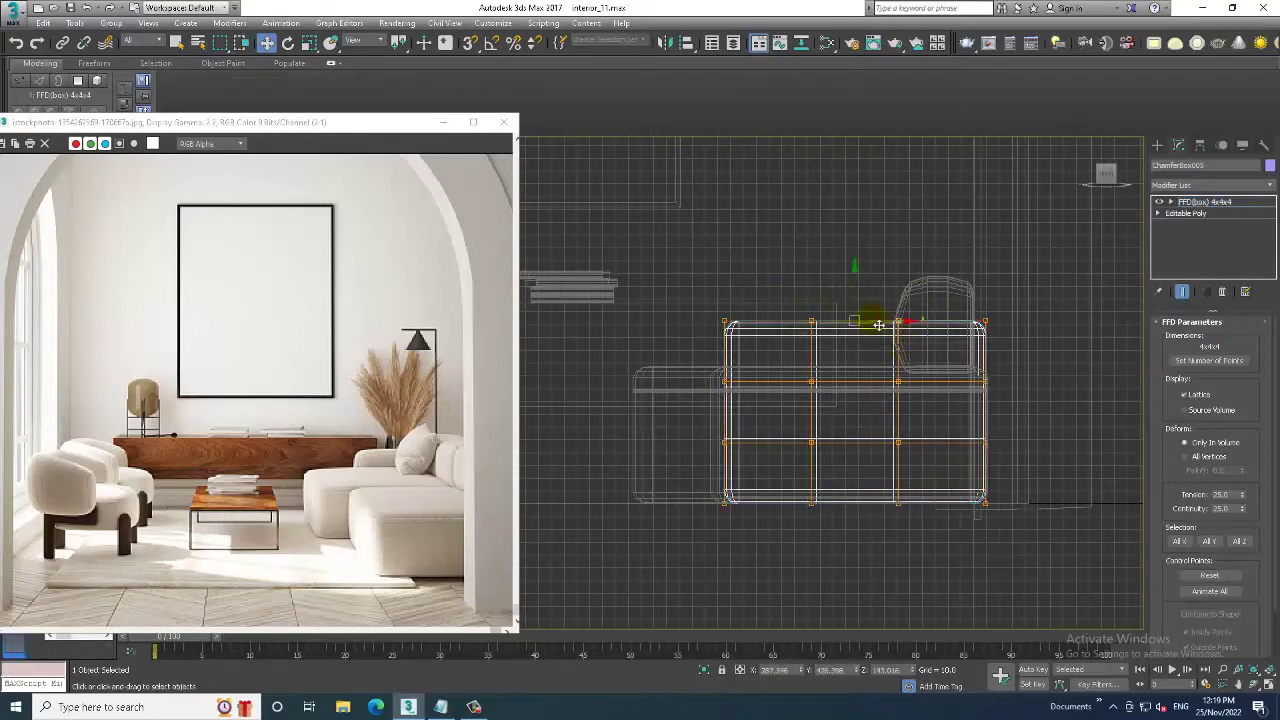
pyautogui.moveTo(862, 298); pyautogui.dragTo(862, 291)
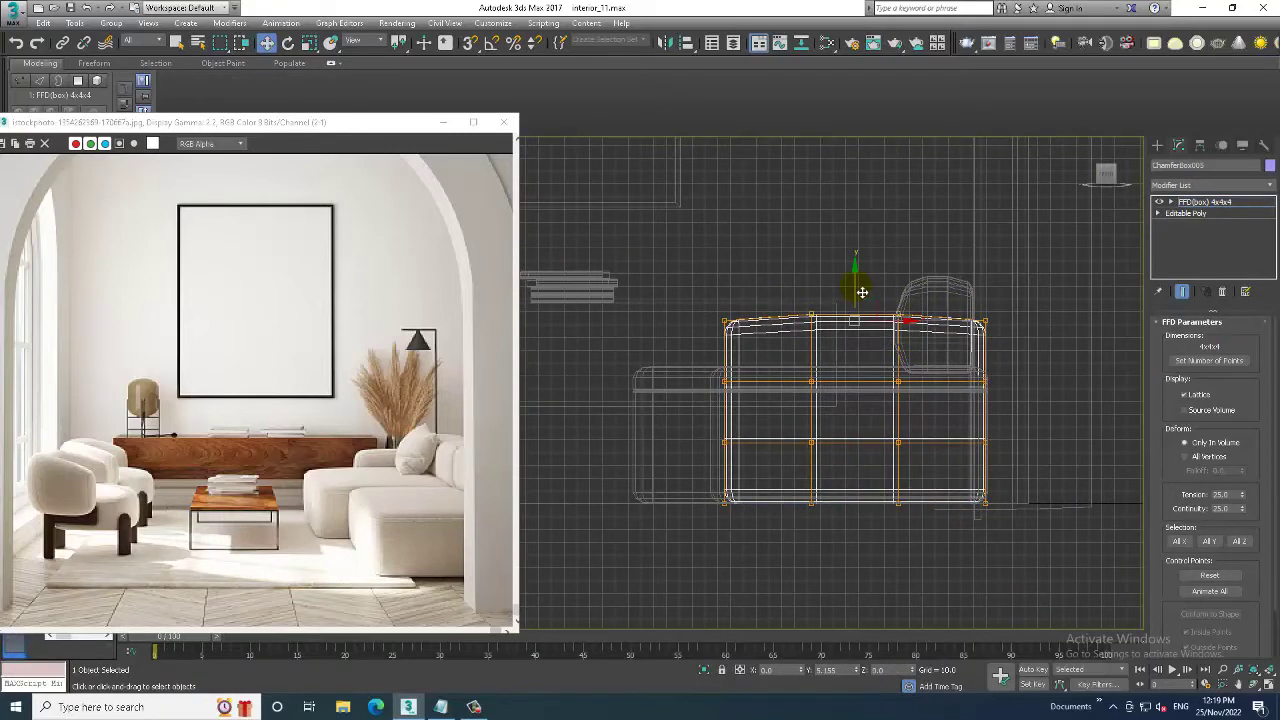
# - Add TurboSmooth to the armrest in the maximized Perspective view and view the whole sofa
pyautogui.hotkey('alt', 'w')
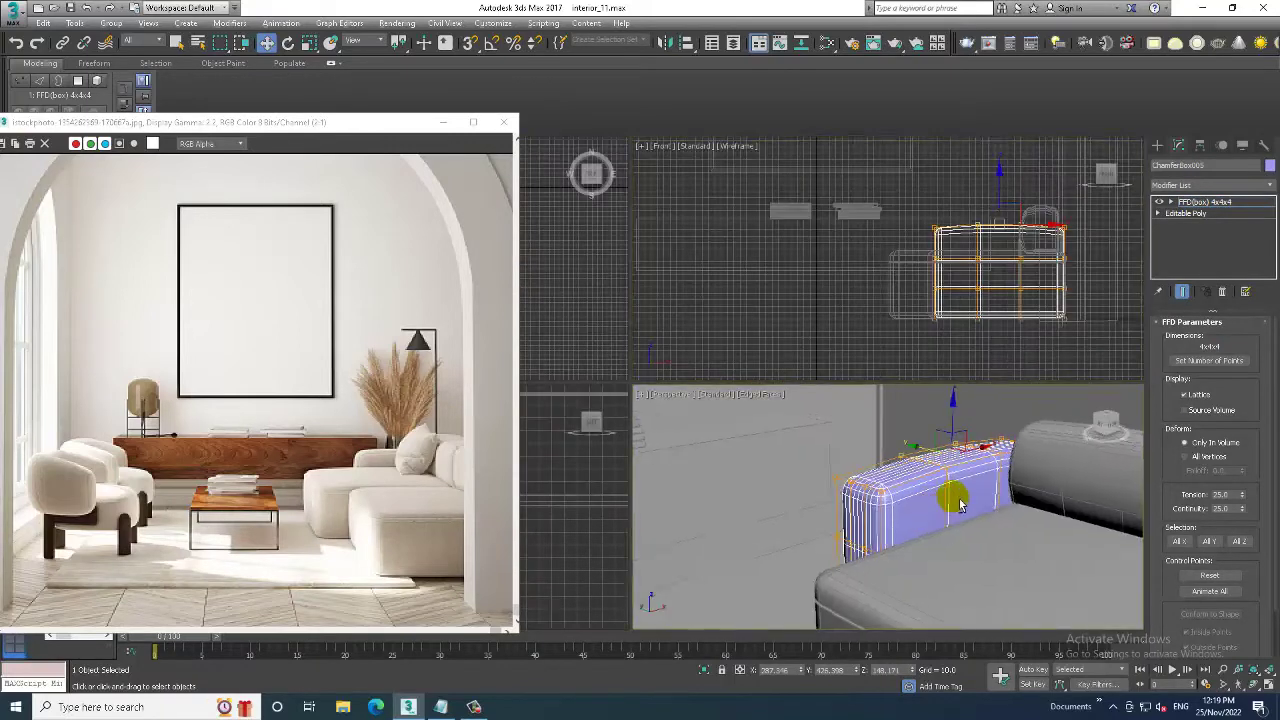
pyautogui.hotkey('alt', 'w')
pyautogui.click(1212, 186)
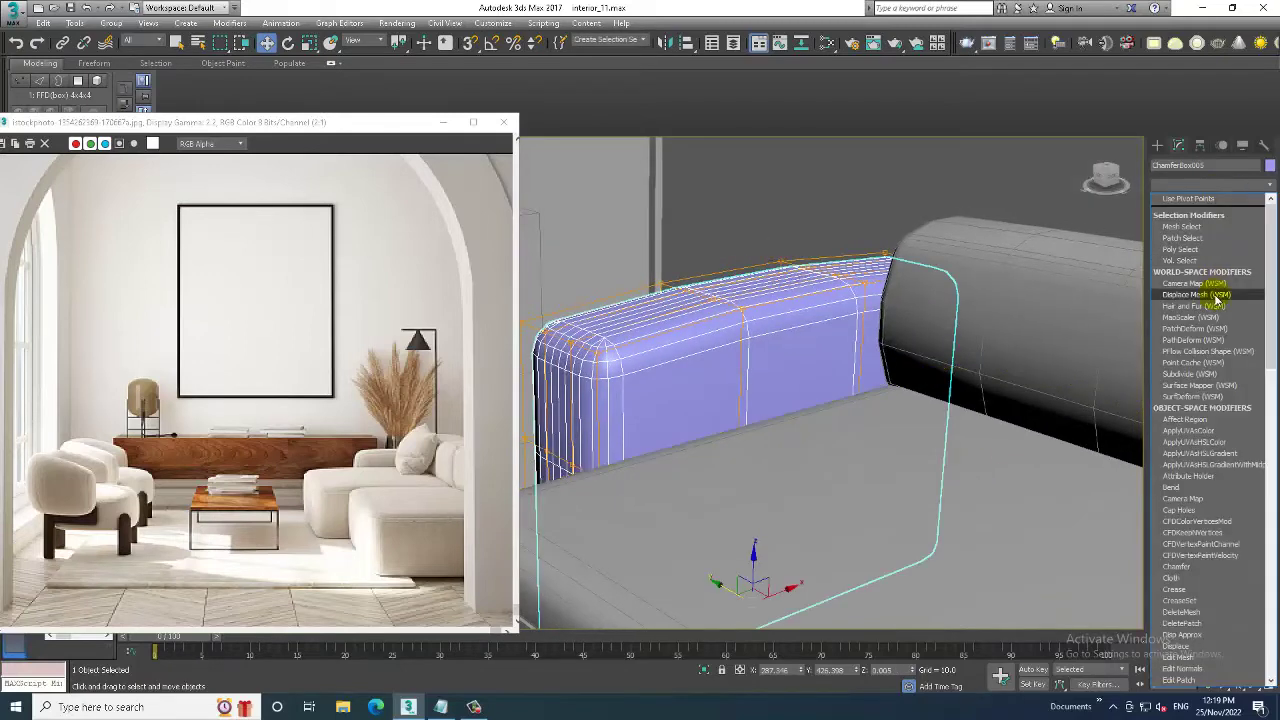
pyautogui.scroll(-5, 1214, 292)
pyautogui.click(1190, 482)
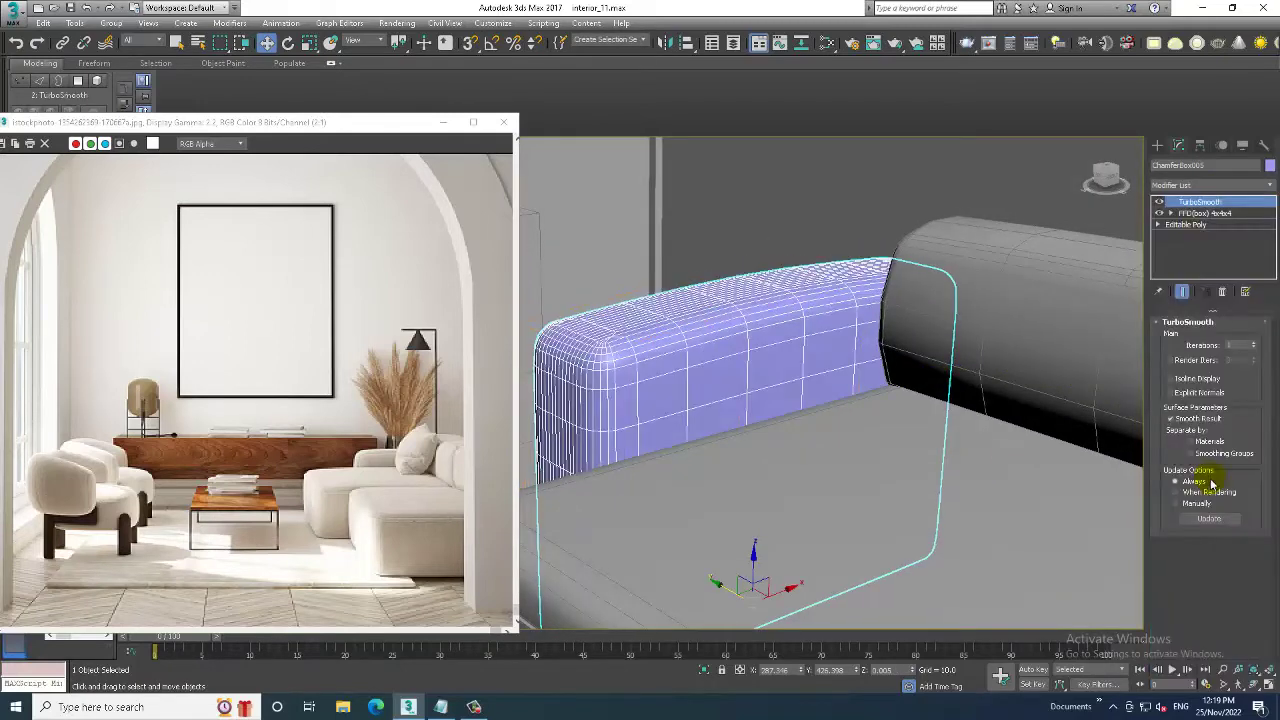
pyautogui.moveTo(874, 371)
pyautogui.keyDown('alt'); pyautogui.mouseDown(button='middle')
pyautogui.moveTo(857, 383)
pyautogui.moveTo(914, 343)
pyautogui.moveTo(808, 354)
pyautogui.mouseUp(button='middle'); pyautogui.keyUp('alt')
pyautogui.scroll(-3, 900, 350)
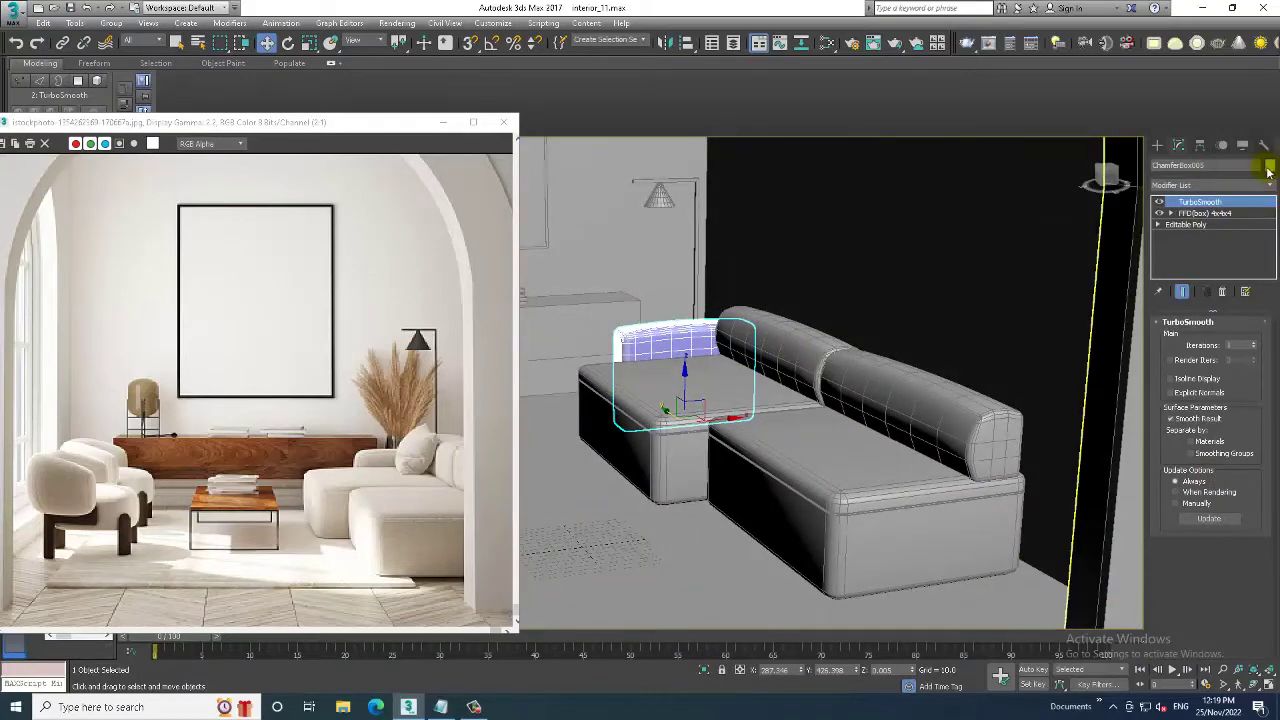
# - Confirm the armrest's object colour and orbit to a high view of sofa and arch
pyautogui.click(1268, 166)
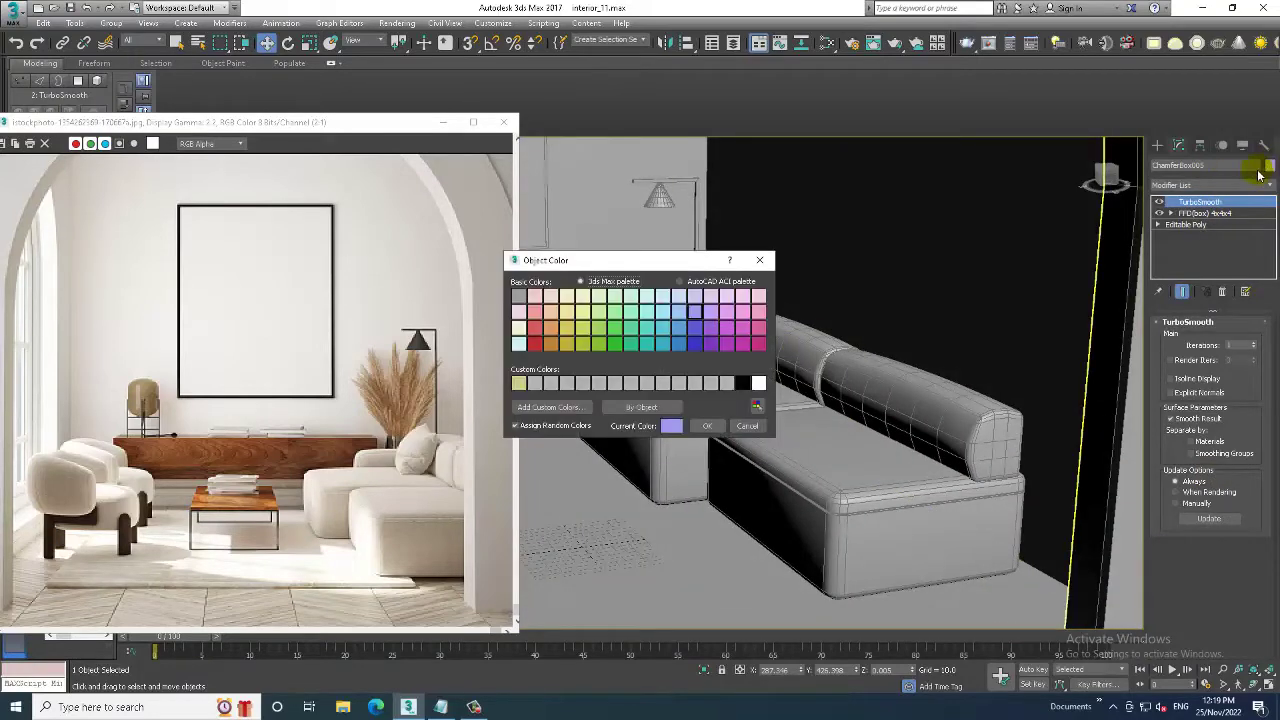
pyautogui.click(716, 424)
pyautogui.scroll(-3, 716, 424)
pyautogui.keyDown('alt'); pyautogui.moveTo(716, 424); pyautogui.dragTo(941, 458, button='middle'); pyautogui.keyUp('alt')
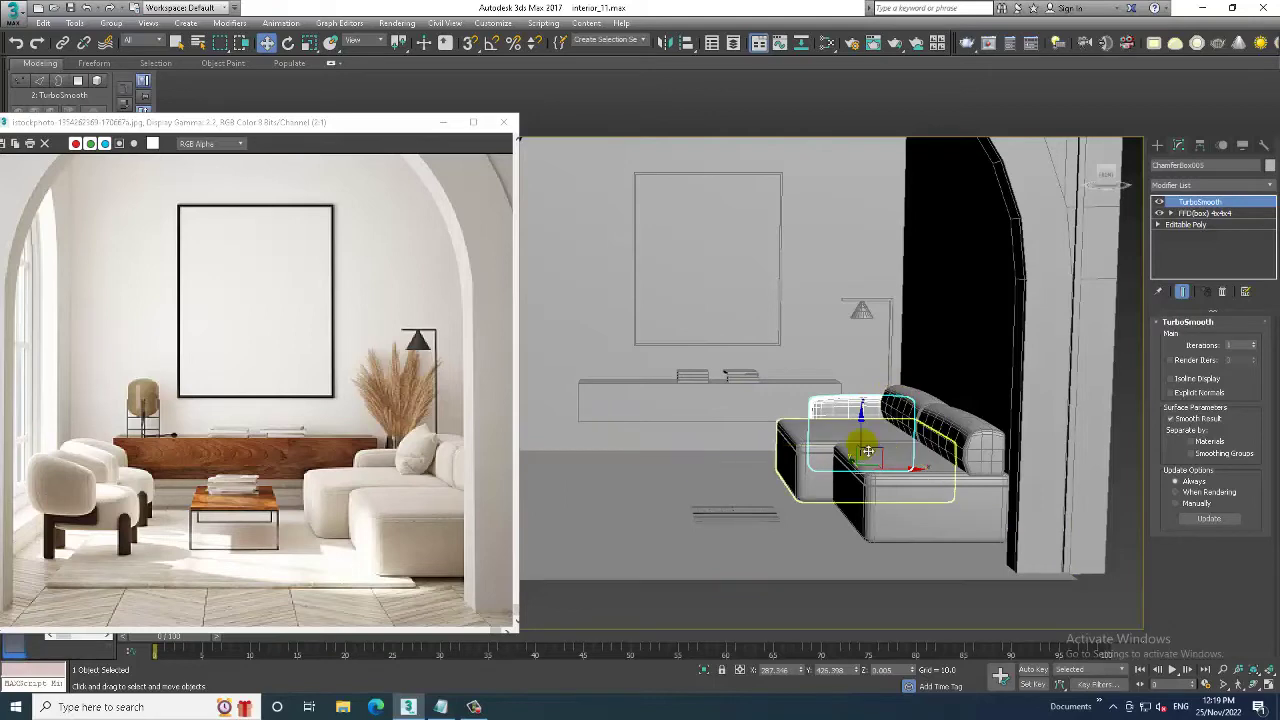
pyautogui.moveTo(866, 452)
pyautogui.keyDown('alt'); pyautogui.mouseDown(button='middle')
pyautogui.moveTo(877, 457)
pyautogui.moveTo(877, 397)
pyautogui.mouseUp(button='middle'); pyautogui.keyUp('alt')
# - Pick the ChamferBox tool from Extended Primitives to start a box in front of the sofa
pyautogui.click(1157, 146)
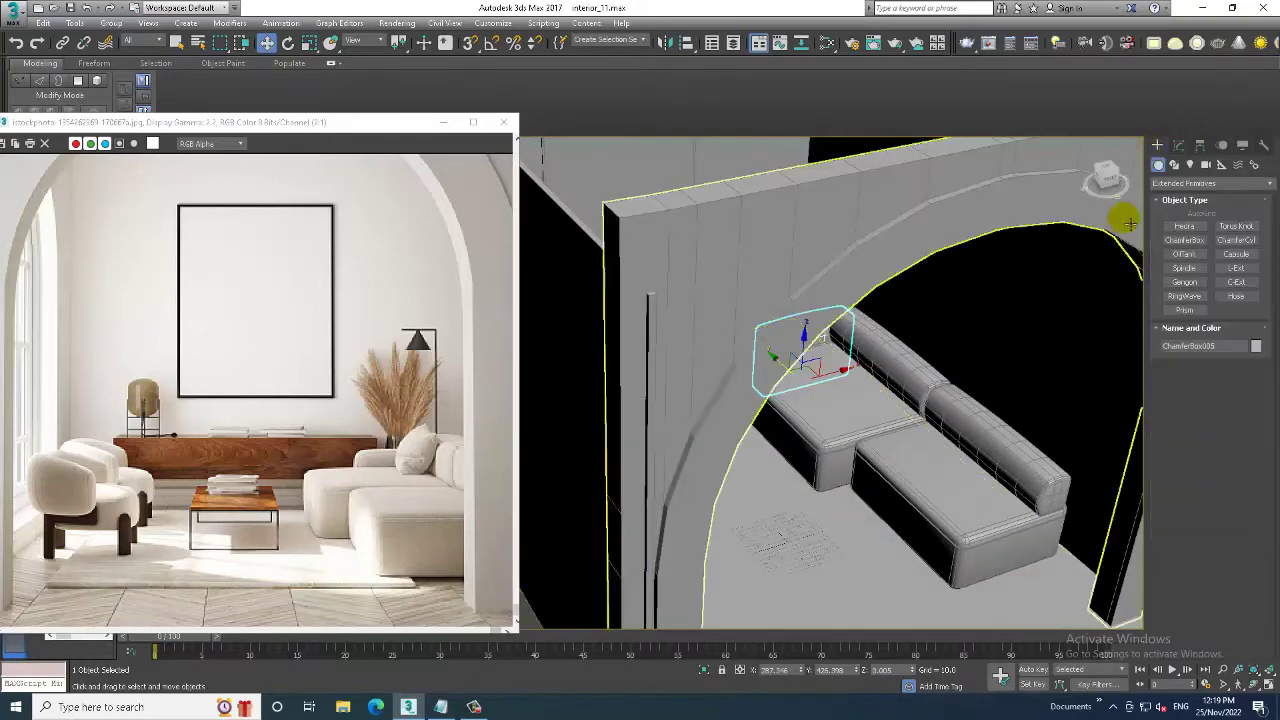
pyautogui.click(1186, 241)
pyautogui.scroll(3, 971, 486)
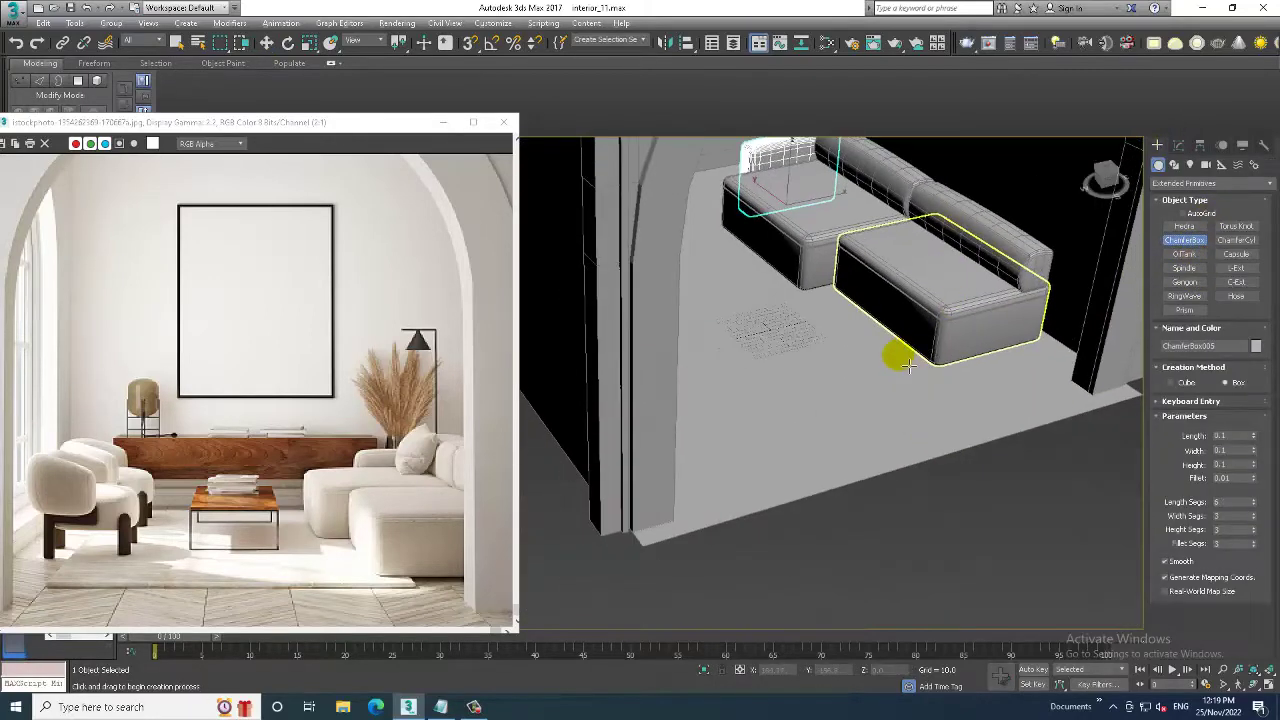
pyautogui.scroll(2, 894, 357)
pyautogui.scroll(2, 880, 406)
# - Draw a pink rounded chamfer box on the floor before the sofa, setting its height and fillet
pyautogui.moveTo(683, 405); pyautogui.dragTo(834, 482)
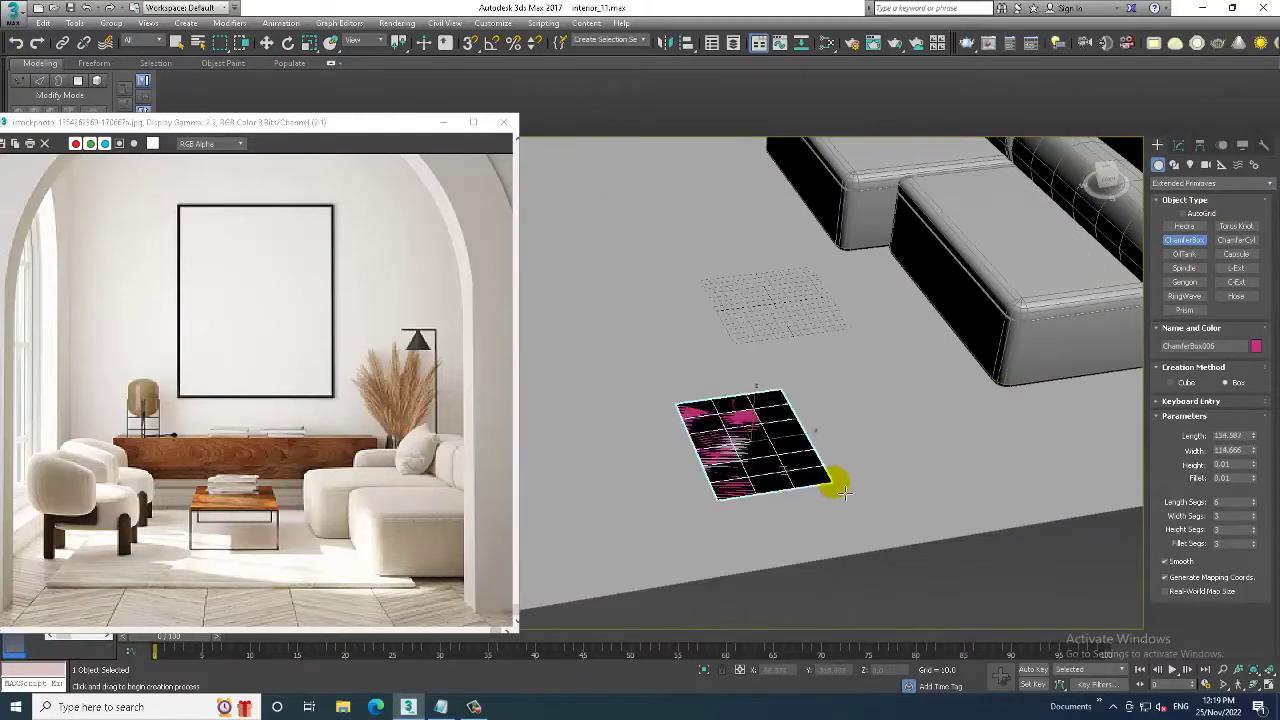
pyautogui.click(842, 449)
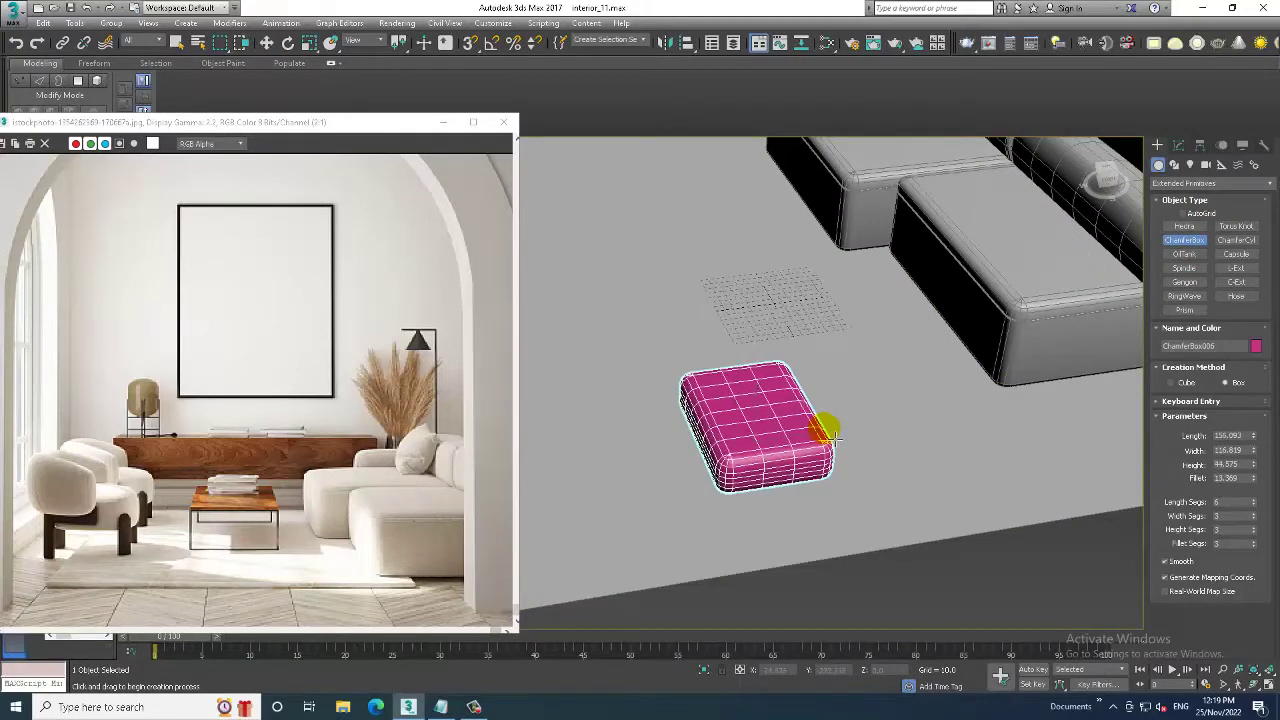
pyautogui.rightClick(830, 432)
pyautogui.scroll(2, 760, 420)
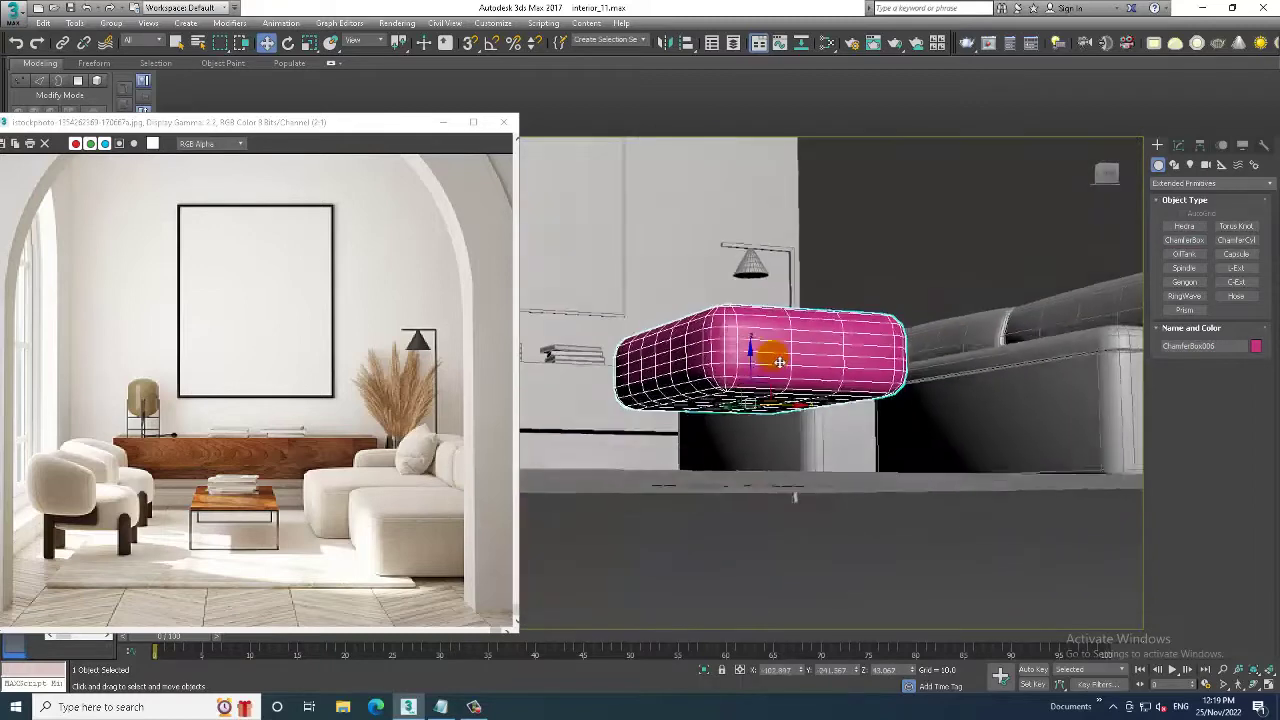
pyautogui.keyDown('alt'); pyautogui.moveTo(752, 428); pyautogui.dragTo(760, 410, button='middle'); pyautogui.keyUp('alt')
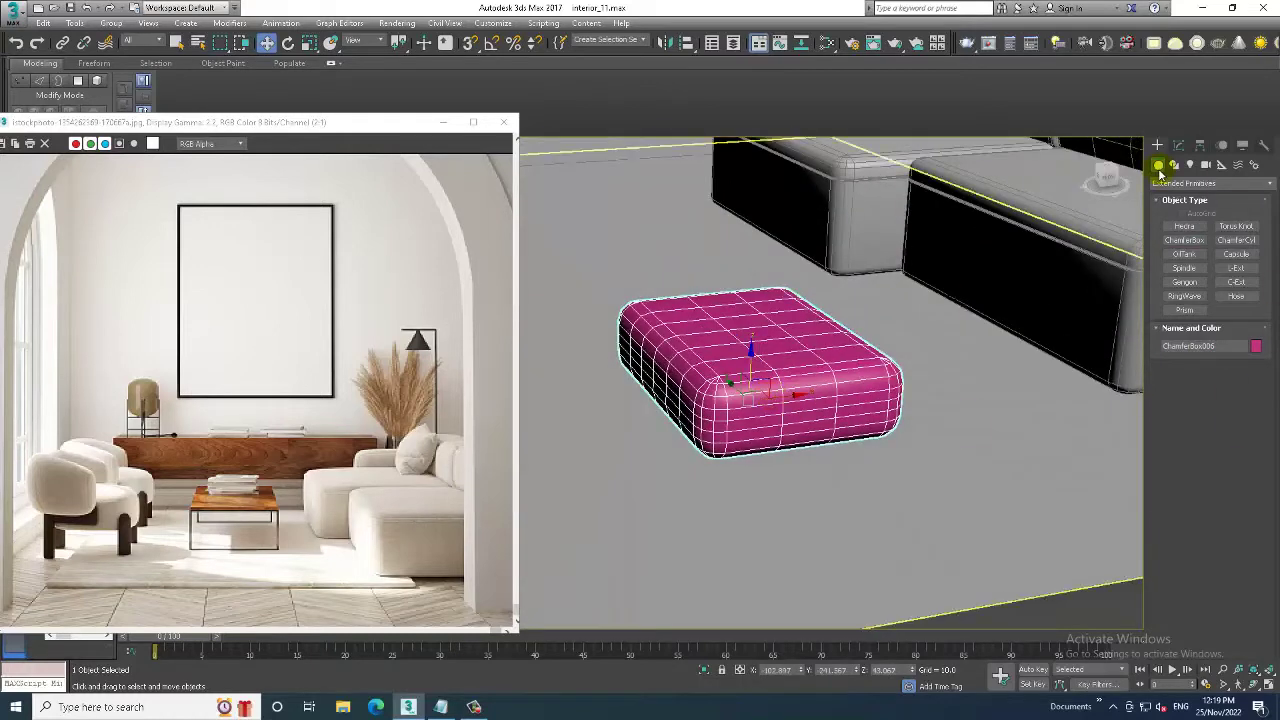
# - Add TurboSmooth to the pink box and collapse it into an Editable Poly
pyautogui.click(1174, 164)
pyautogui.click(1210, 185)
pyautogui.press('t')
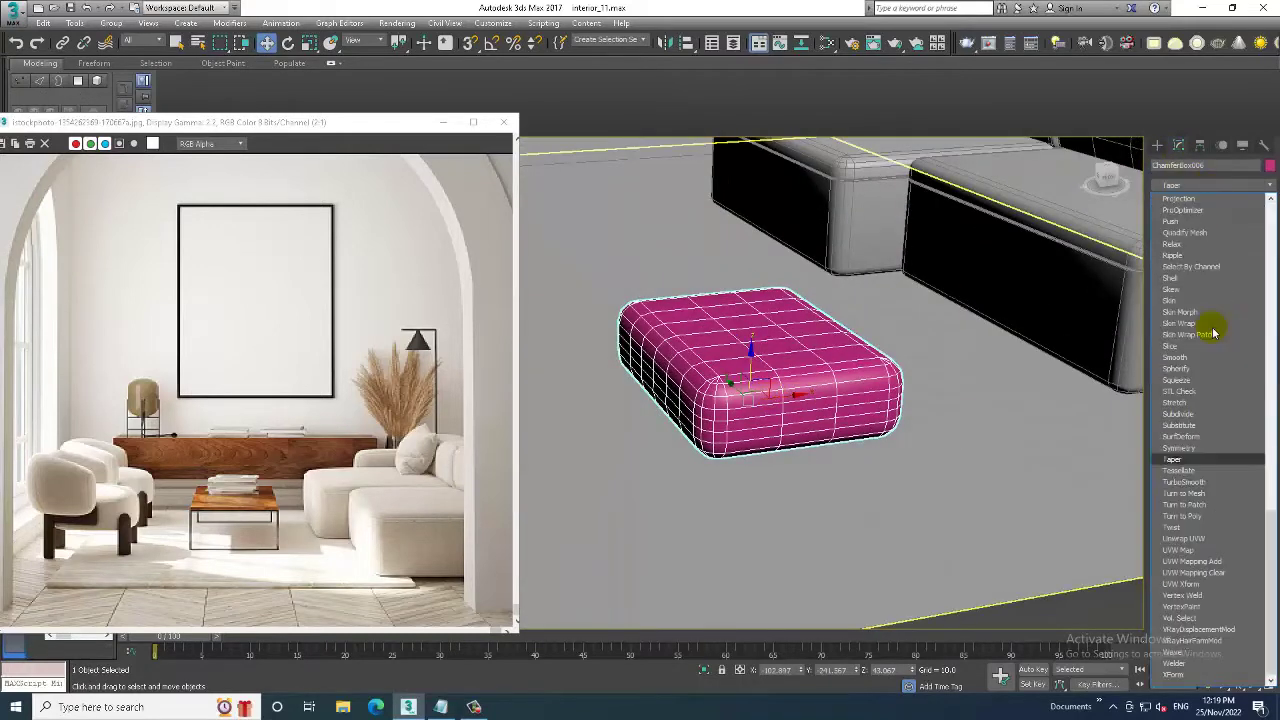
pyautogui.click(1183, 481)
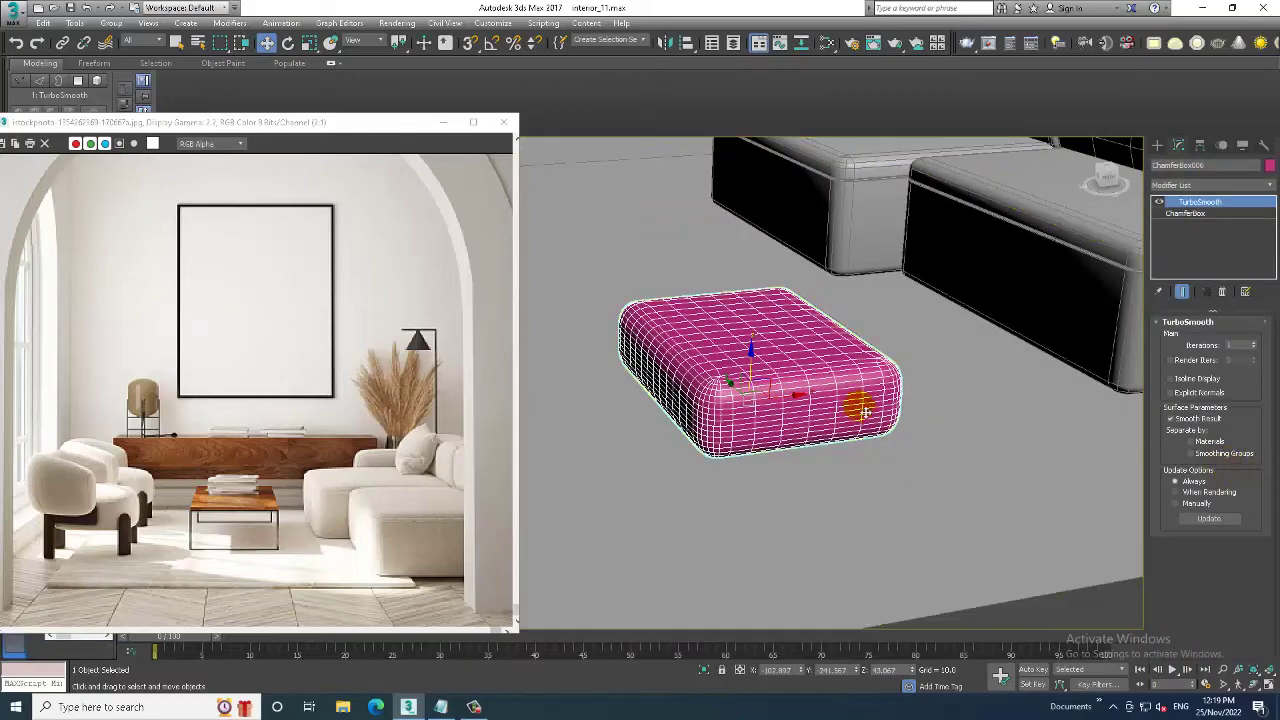
pyautogui.keyDown('alt'); pyautogui.moveTo(865, 411); pyautogui.dragTo(783, 288, button='middle'); pyautogui.keyUp('alt')
pyautogui.rightClick(775, 320)
pyautogui.click(907, 474)
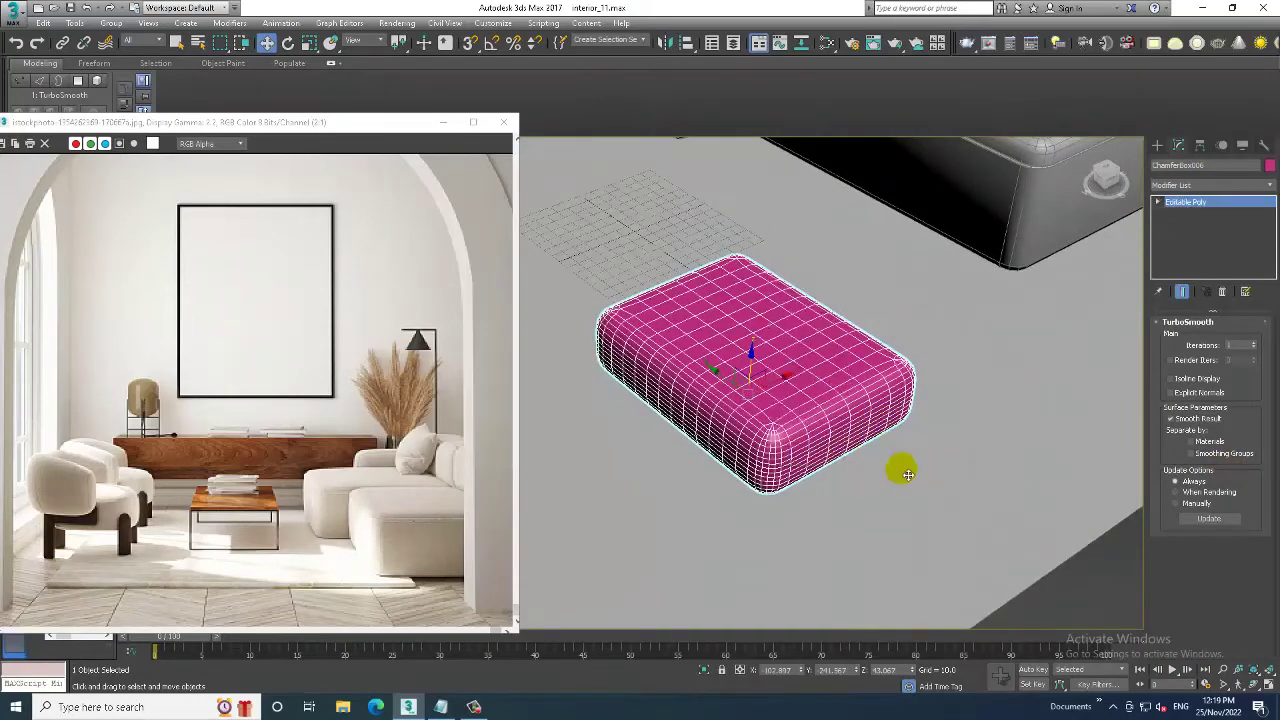
pyautogui.moveTo(843, 380)
pyautogui.keyDown('alt'); pyautogui.mouseDown(button='middle')
pyautogui.moveTo(837, 352)
pyautogui.moveTo(826, 387)
pyautogui.mouseUp(button='middle'); pyautogui.keyUp('alt')
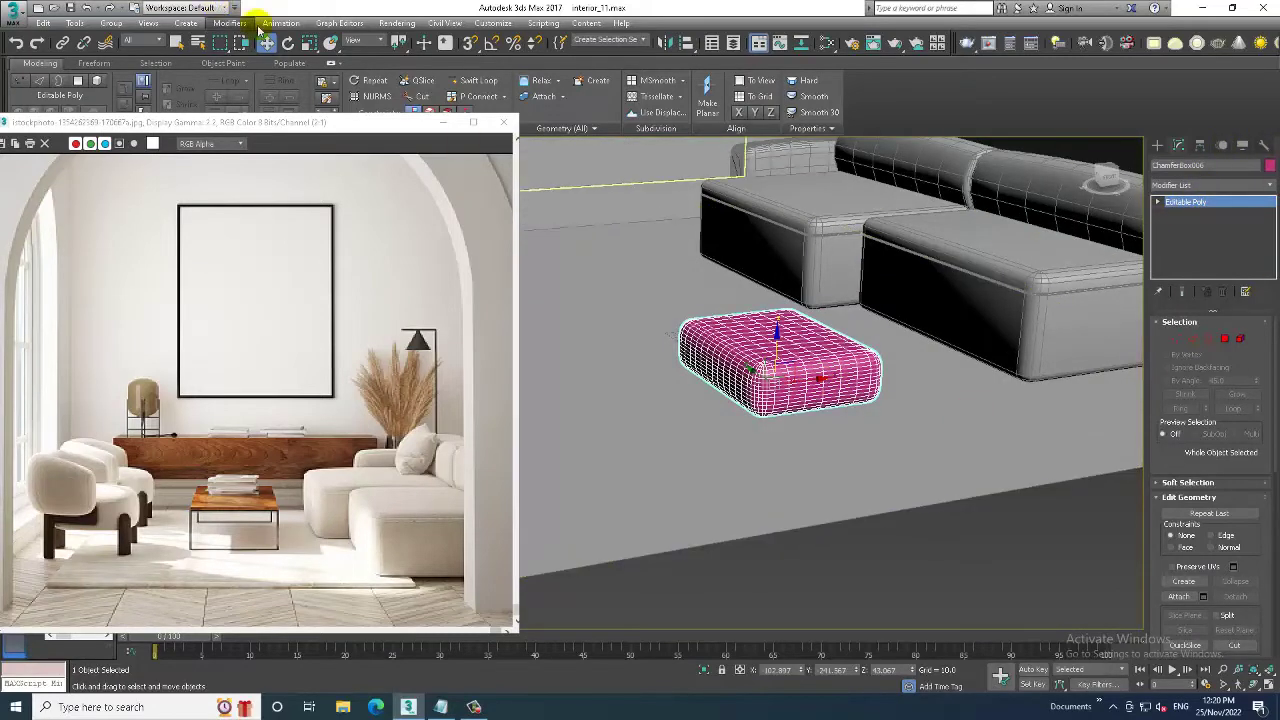
# - Make the pink cushion a MassFX mCloth object
pyautogui.click(281, 23)
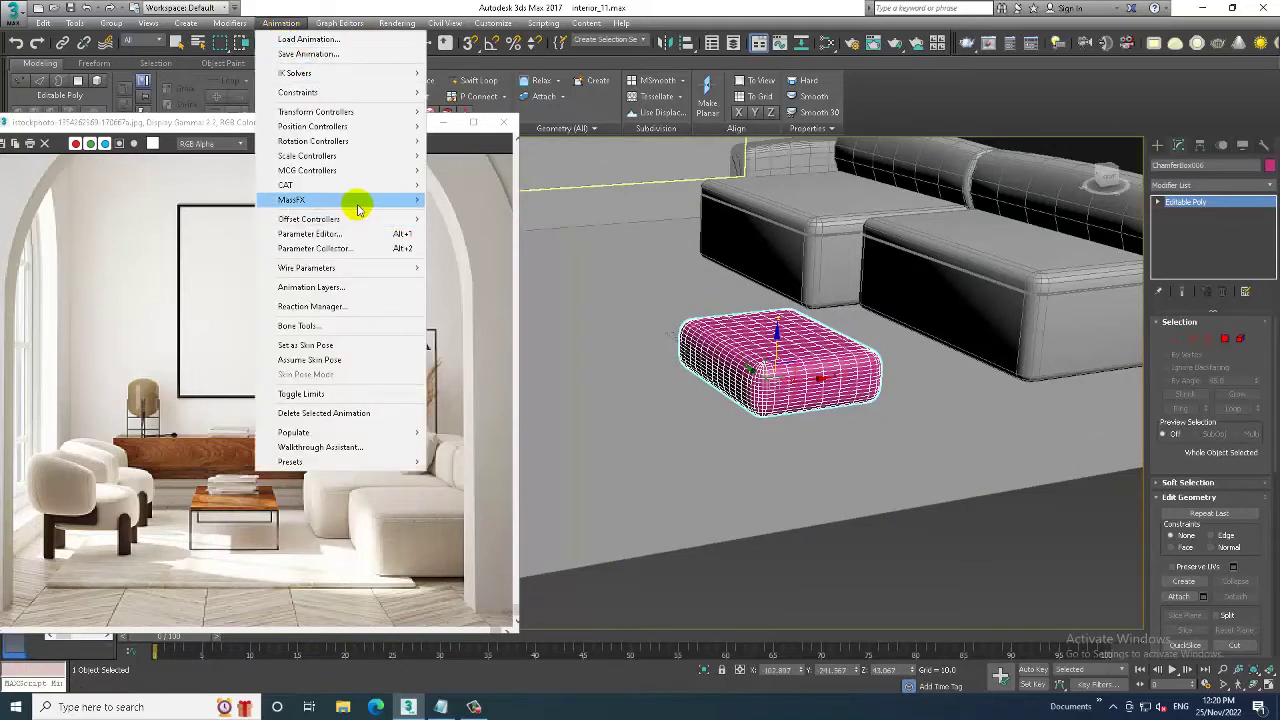
pyautogui.moveTo(300, 200)
pyautogui.click(612, 214)
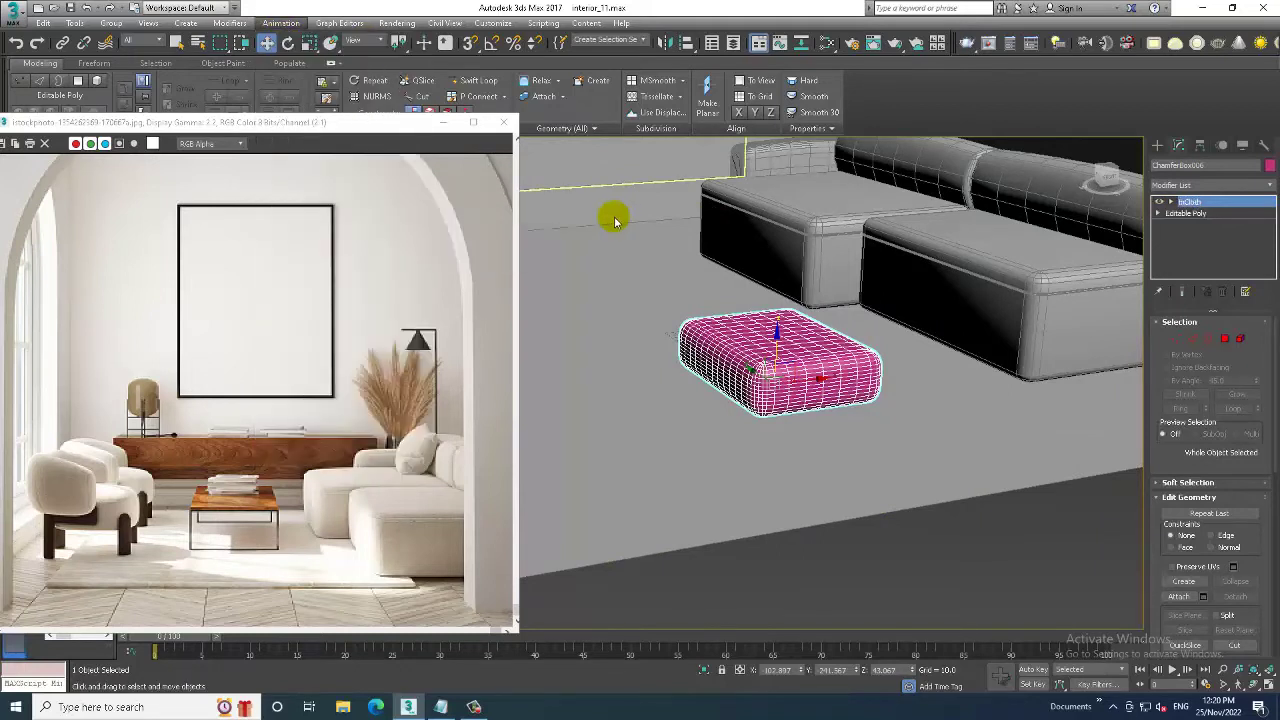
pyautogui.click(748, 482)
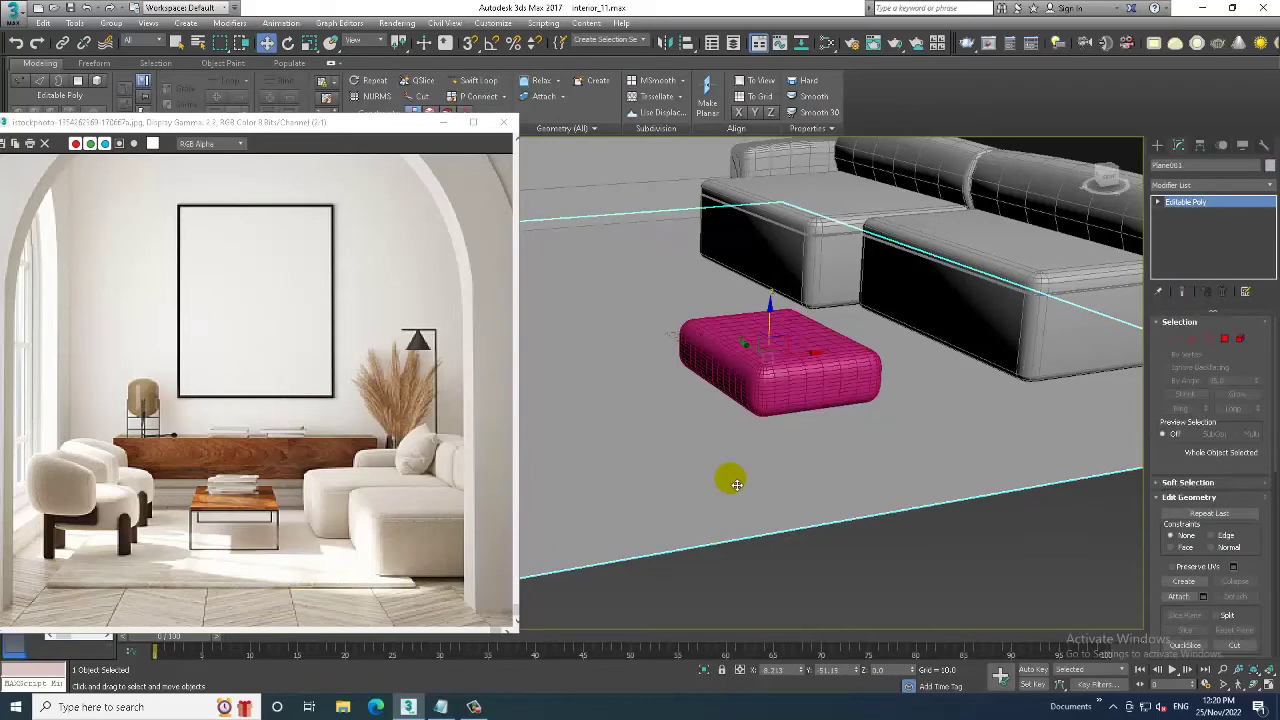
# - Set the floor plane as a static MassFX rigid body with Original shape type
pyautogui.click(281, 22)
pyautogui.moveTo(292, 200)
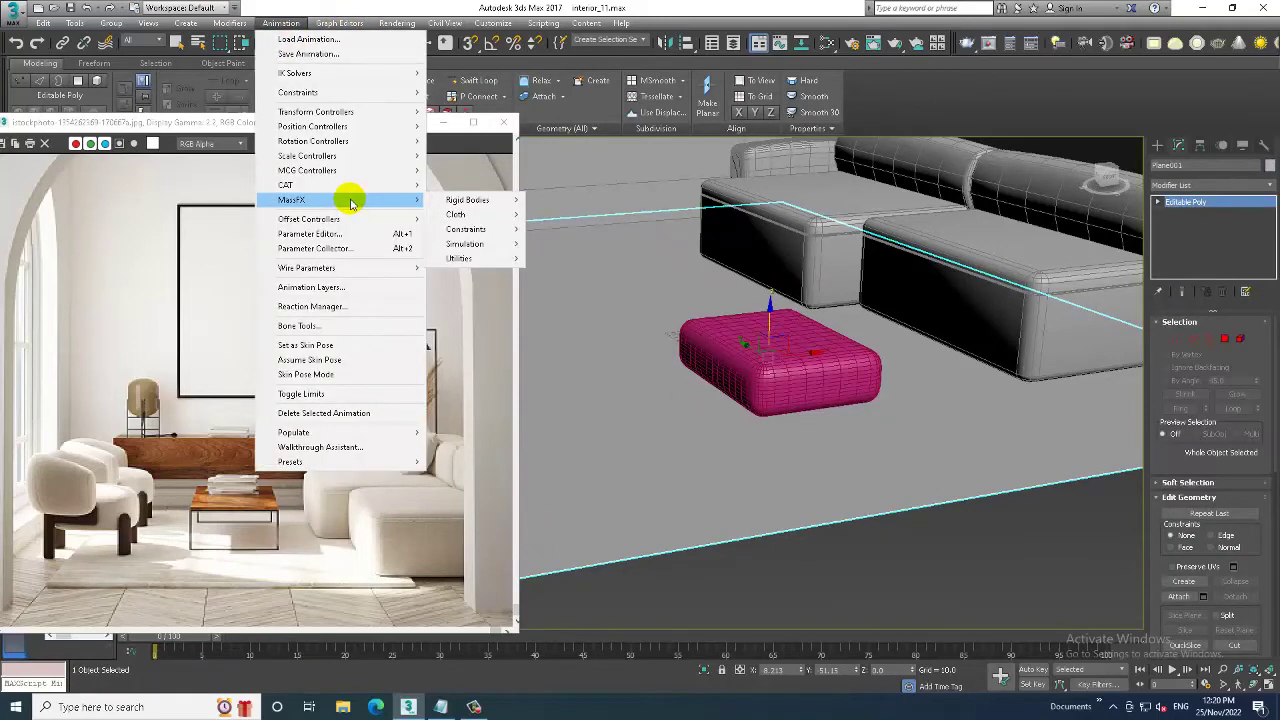
pyautogui.click(628, 227)
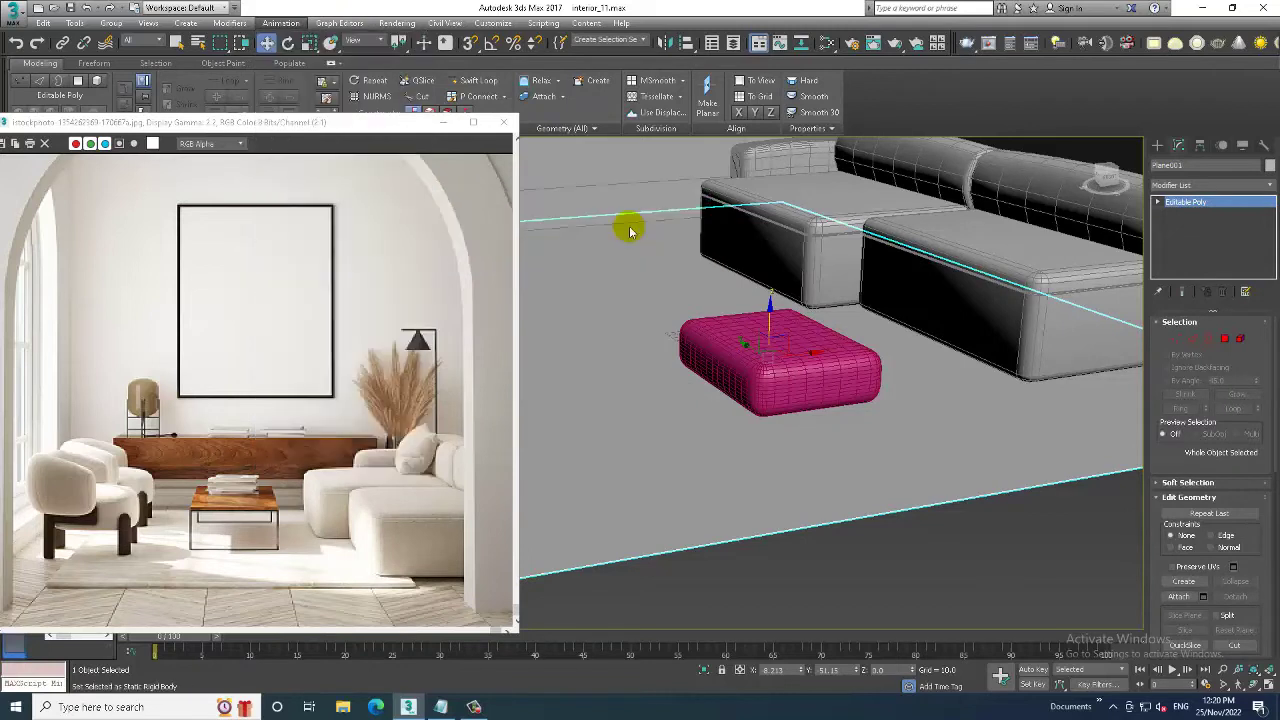
pyautogui.click(699, 396)
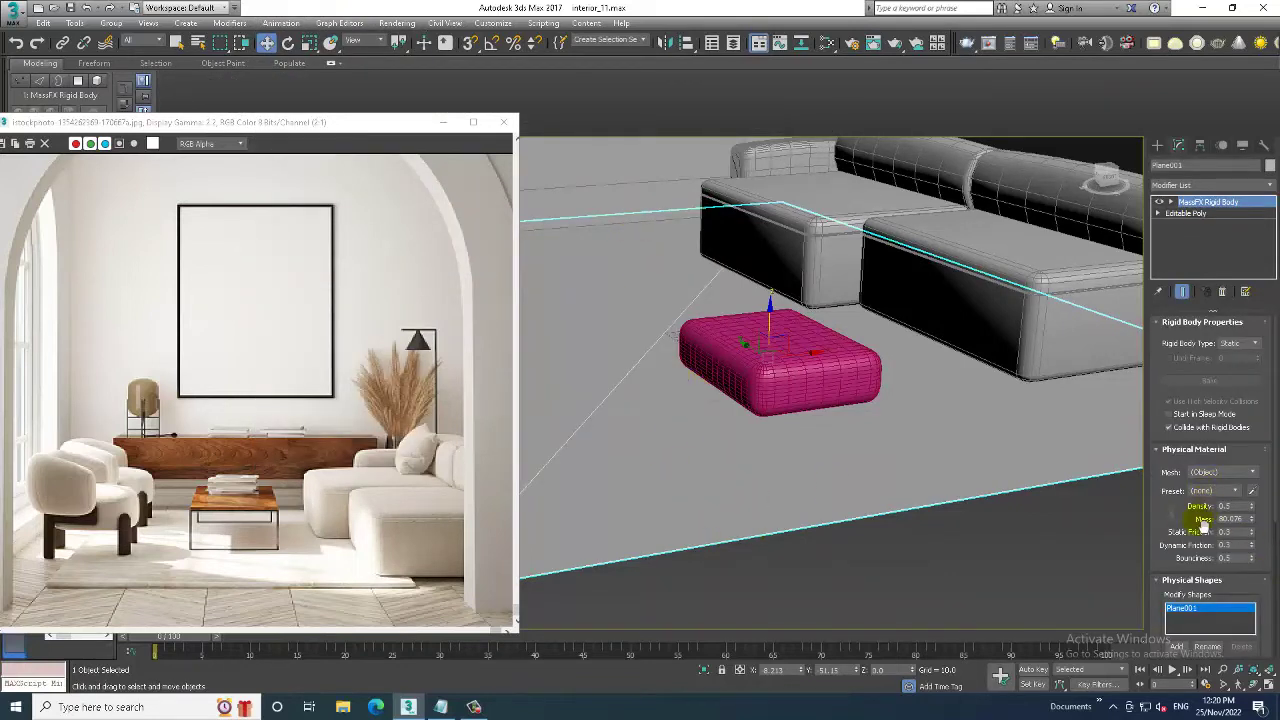
pyautogui.scroll(-3, 1170, 533)
pyautogui.scroll(-2, 1170, 530)
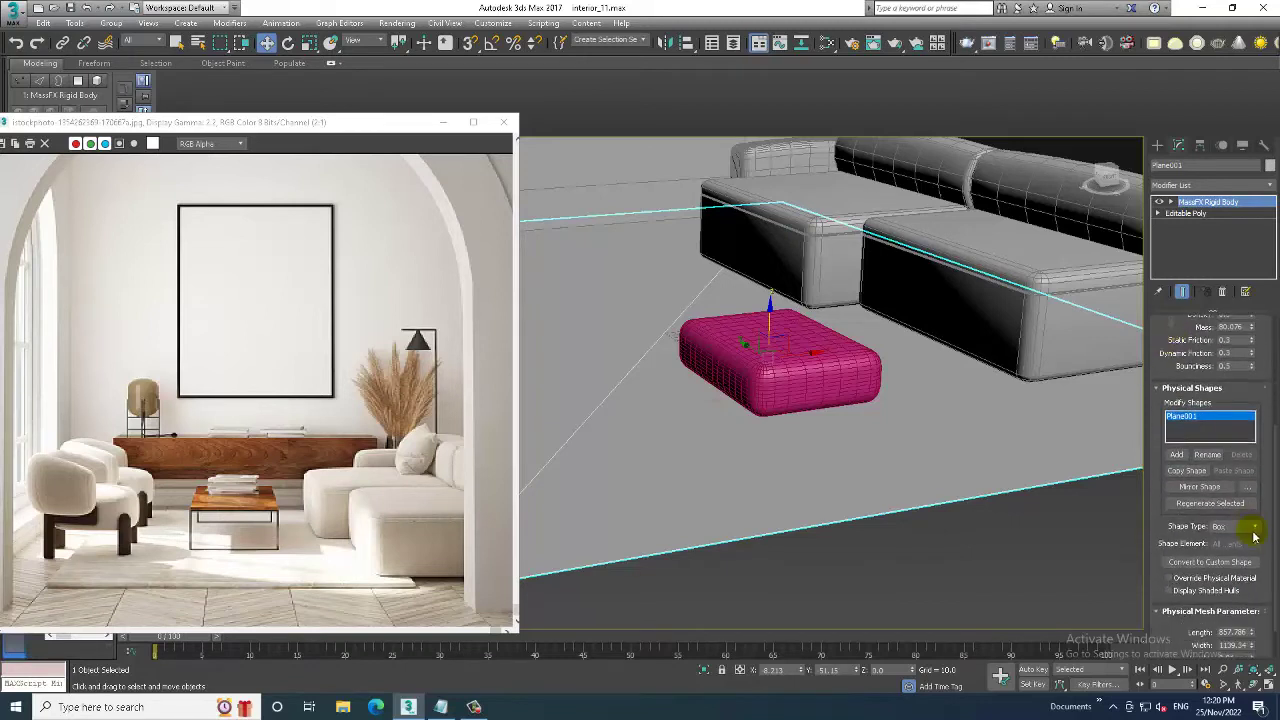
pyautogui.click(1242, 527)
pyautogui.click(1242, 574)
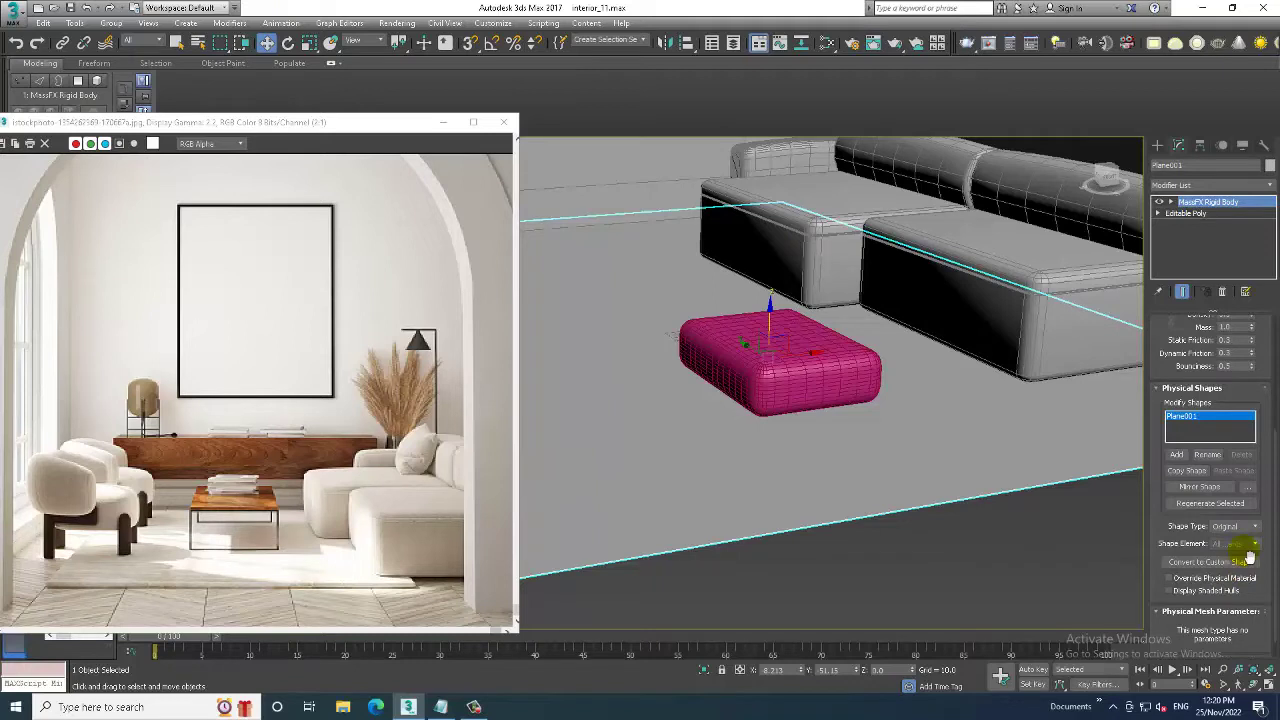
pyautogui.click(775, 355)
pyautogui.click(278, 23)
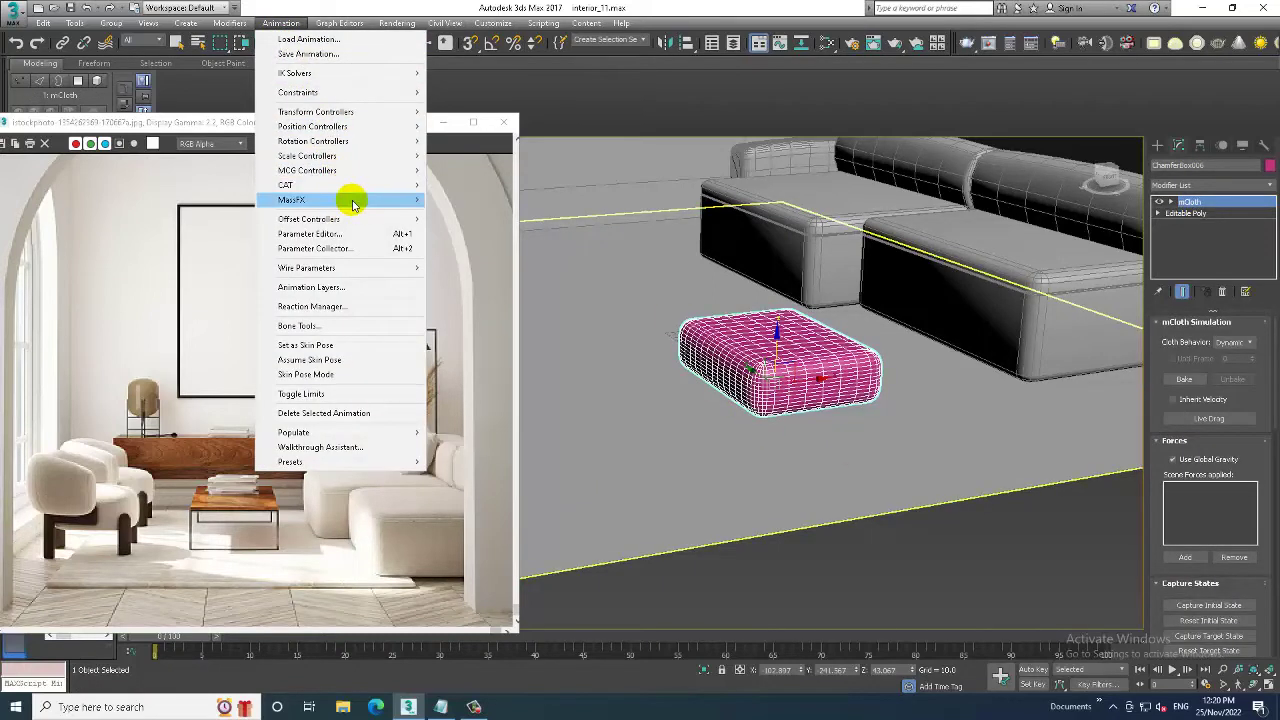
pyautogui.moveTo(300, 200)
pyautogui.moveTo(465, 244)
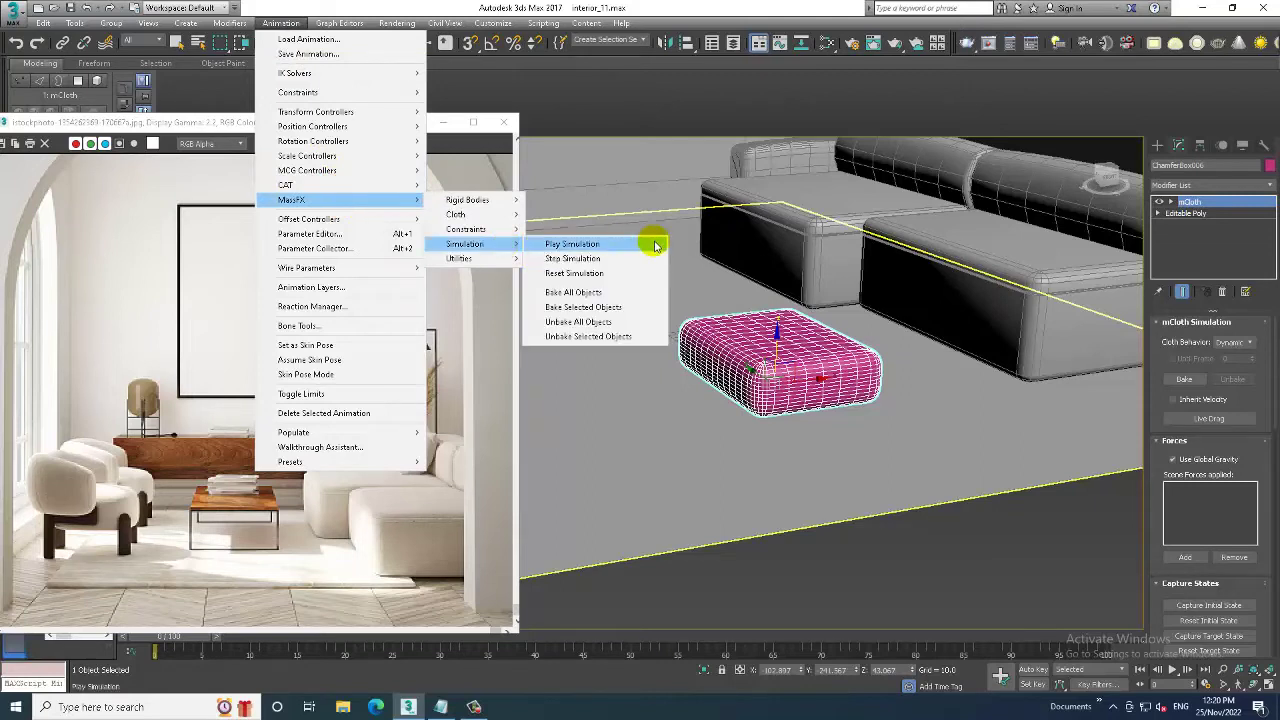
# - Play the MassFX simulation and inflate the cushion with balloon behaviour at Pressure 2.0
pyautogui.click(655, 245)
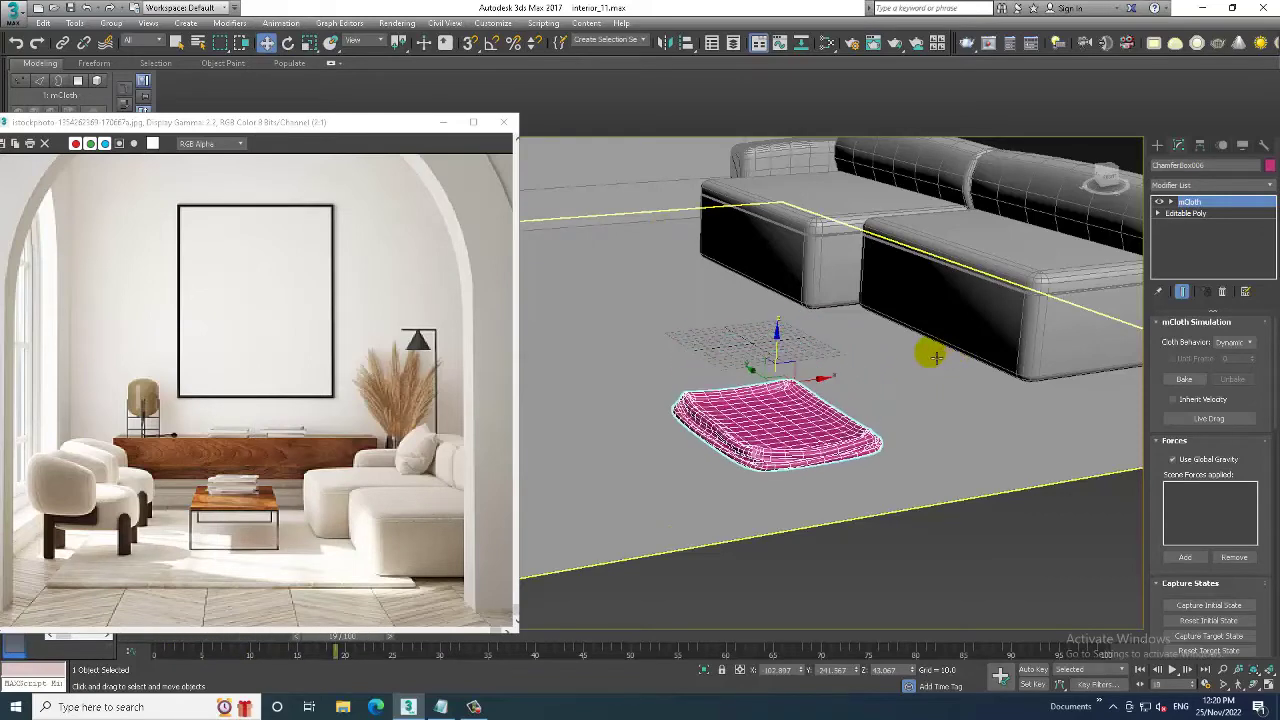
pyautogui.scroll(-10, 1170, 450)
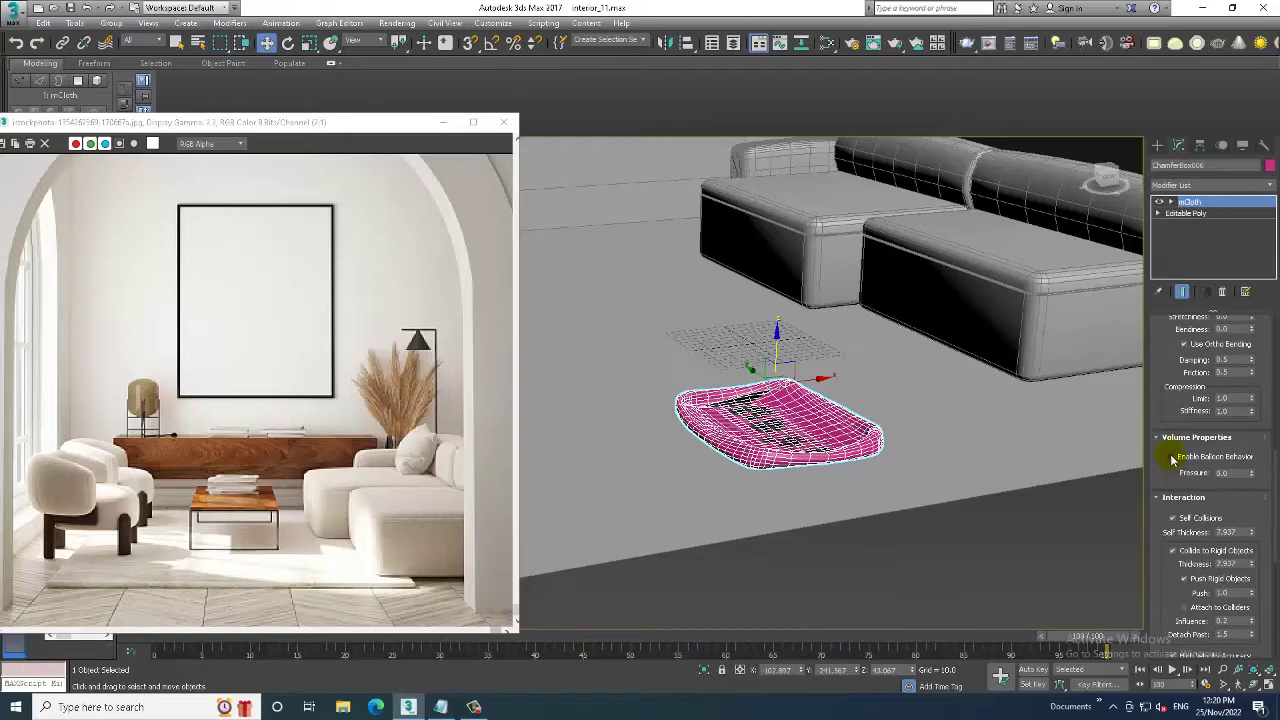
pyautogui.moveTo(1255, 477); pyautogui.dragTo(1252, 471)
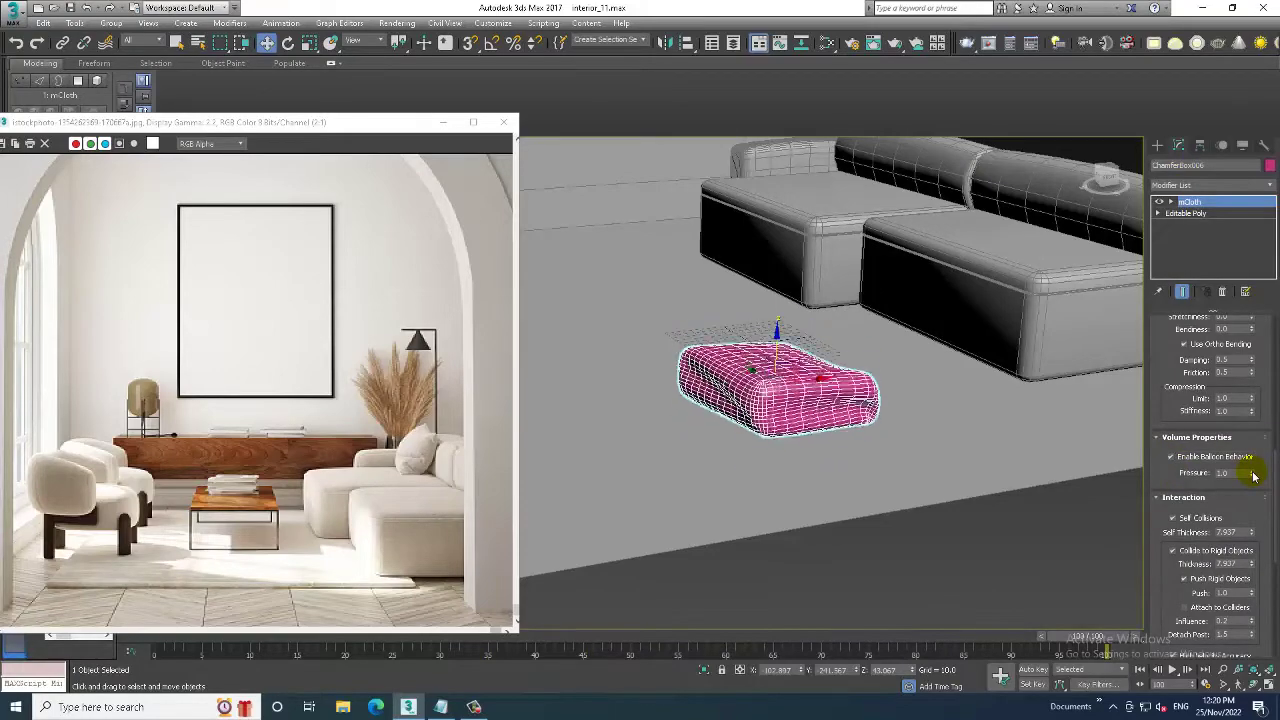
pyautogui.moveTo(1253, 477); pyautogui.dragTo(1253, 472)
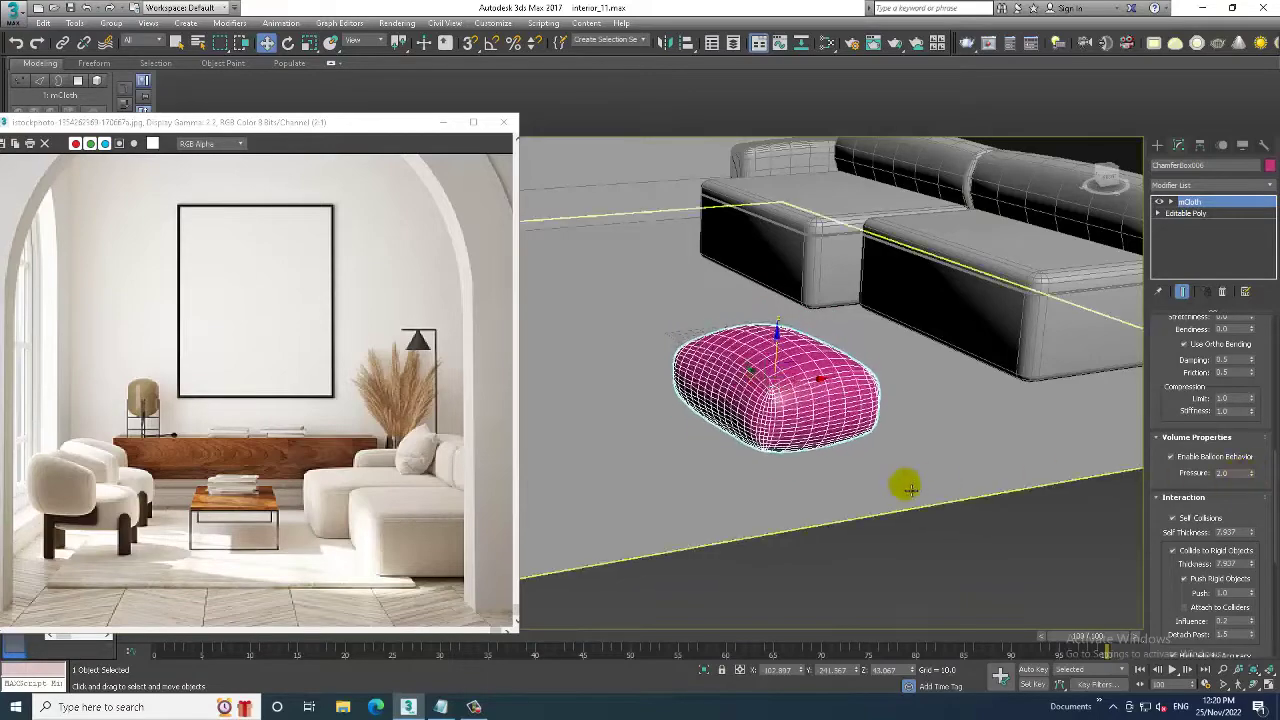
# - Bring up the cushion's right-click Convert To options
pyautogui.rightClick(797, 410)
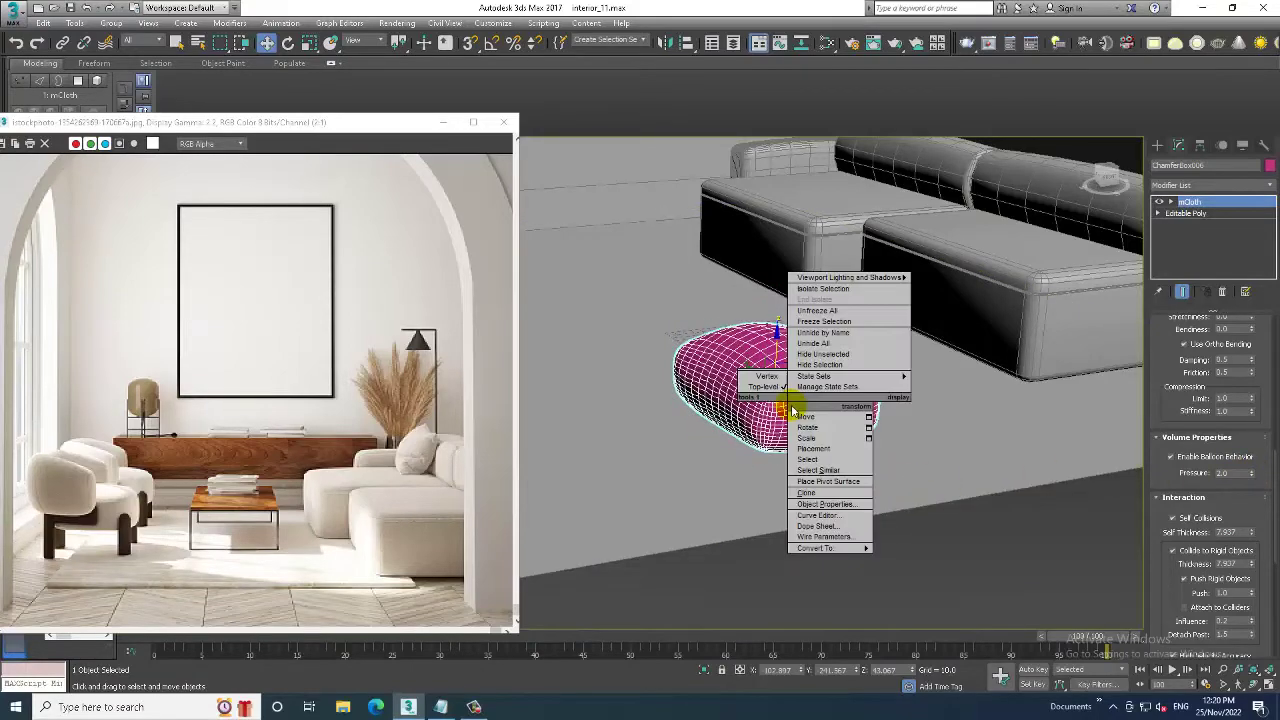
pyautogui.rightClick(731, 414)
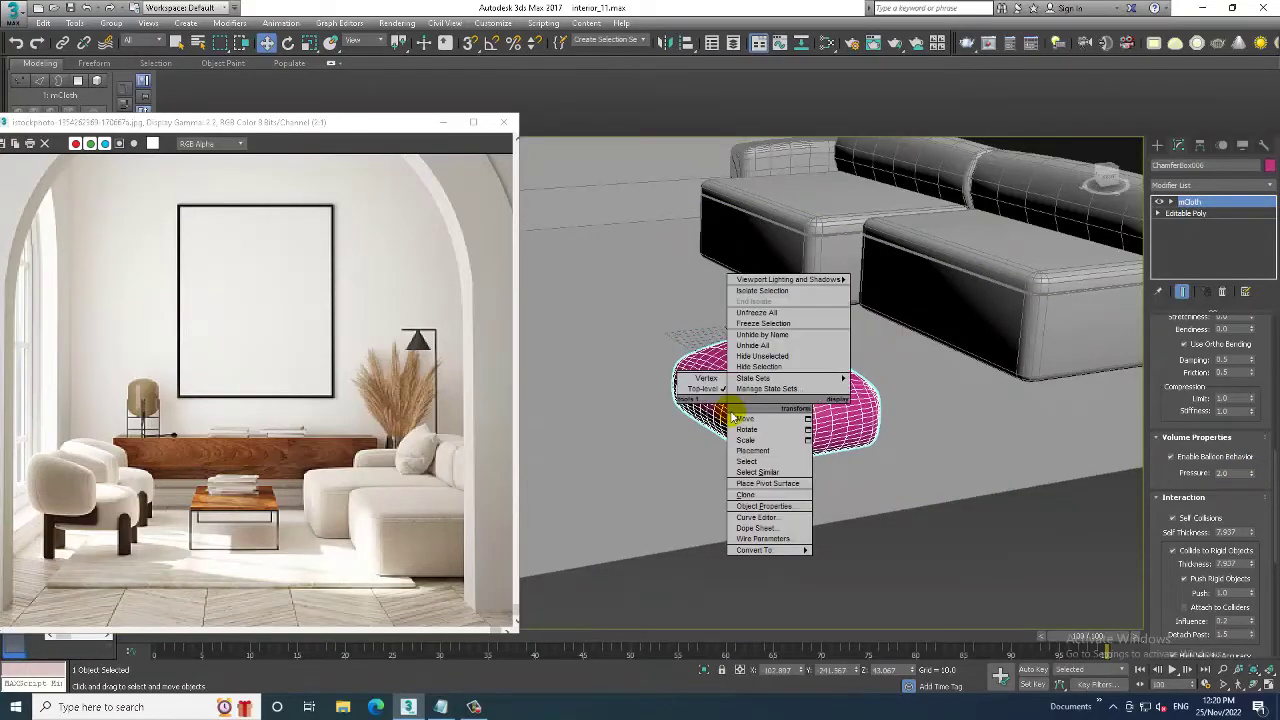
pyautogui.click(849, 560)
# - Convert the cushion to Editable Poly, isolate it and maximize the Top view on it
pyautogui.click(985, 503)
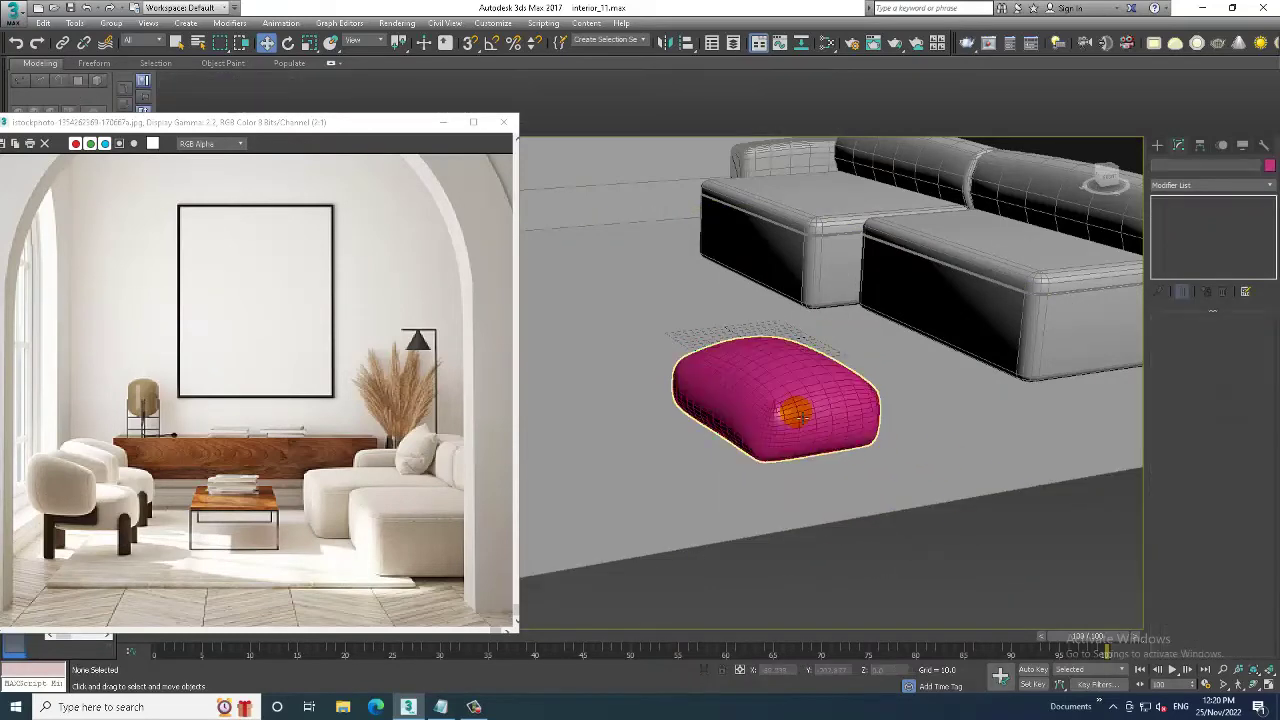
pyautogui.click(797, 414)
pyautogui.press('z')
pyautogui.hotkey('alt', 'w')
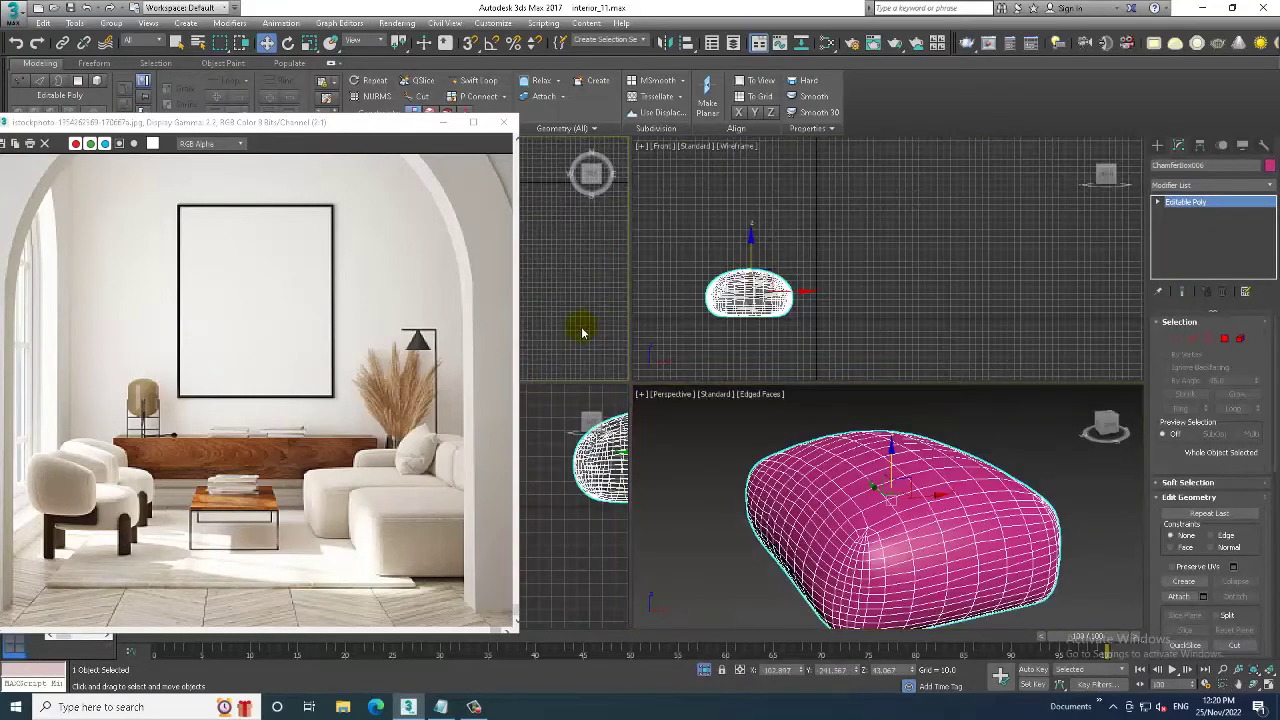
pyautogui.hotkey('alt', 'w')
pyautogui.moveTo(651, 343); pyautogui.dragTo(731, 329, button='middle')
pyautogui.press('e')
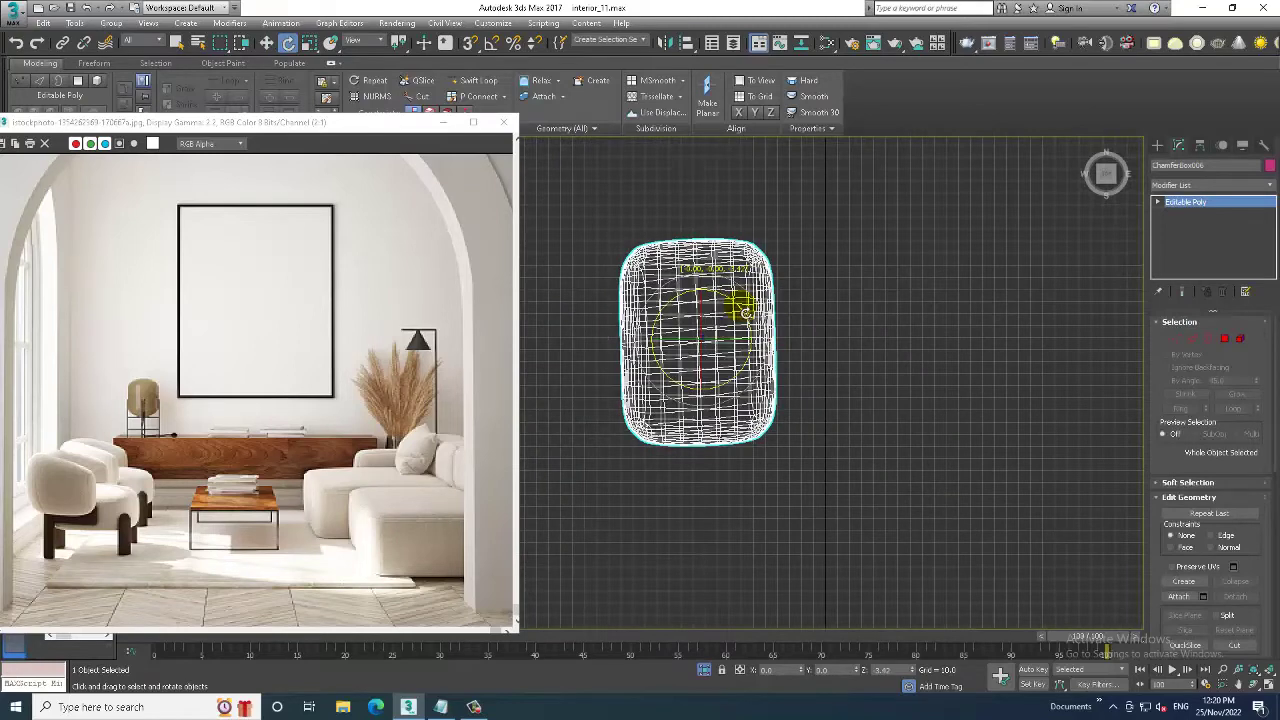
pyautogui.press('w')
pyautogui.scroll(2, 740, 347)
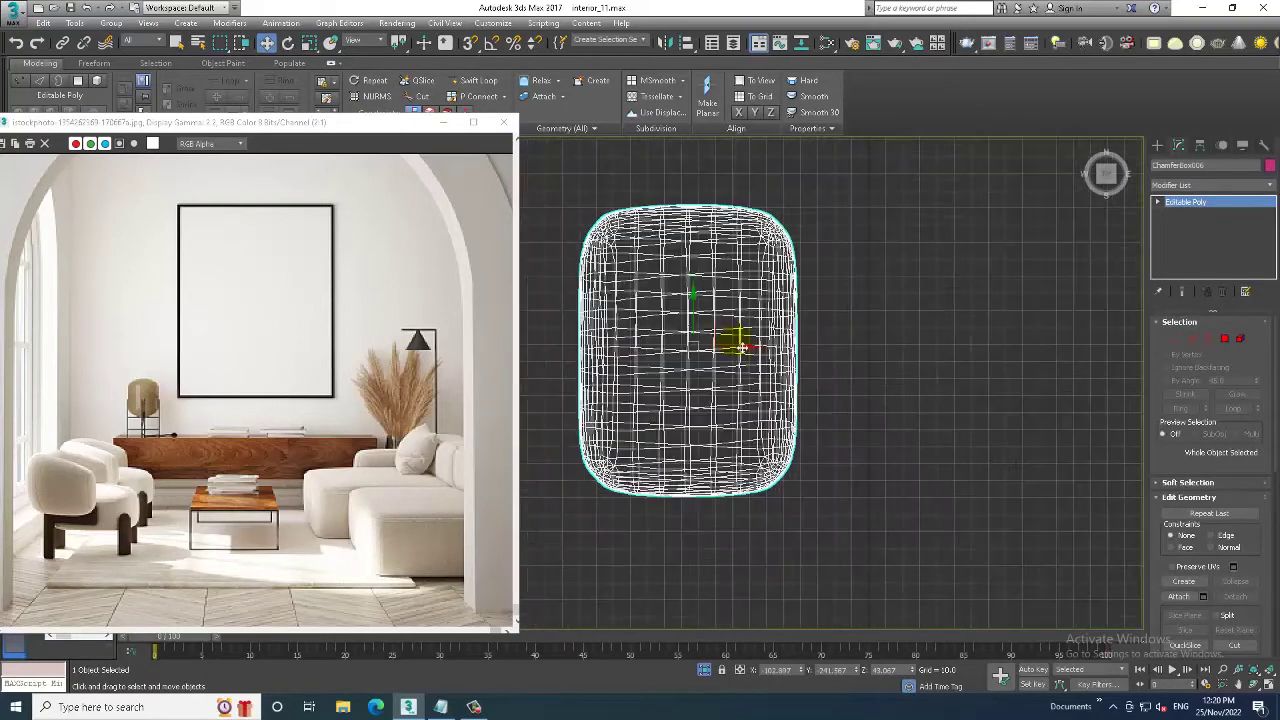
# - Pull all four cushion corners outward with the Freeform Shift brush
pyautogui.click(80, 65)
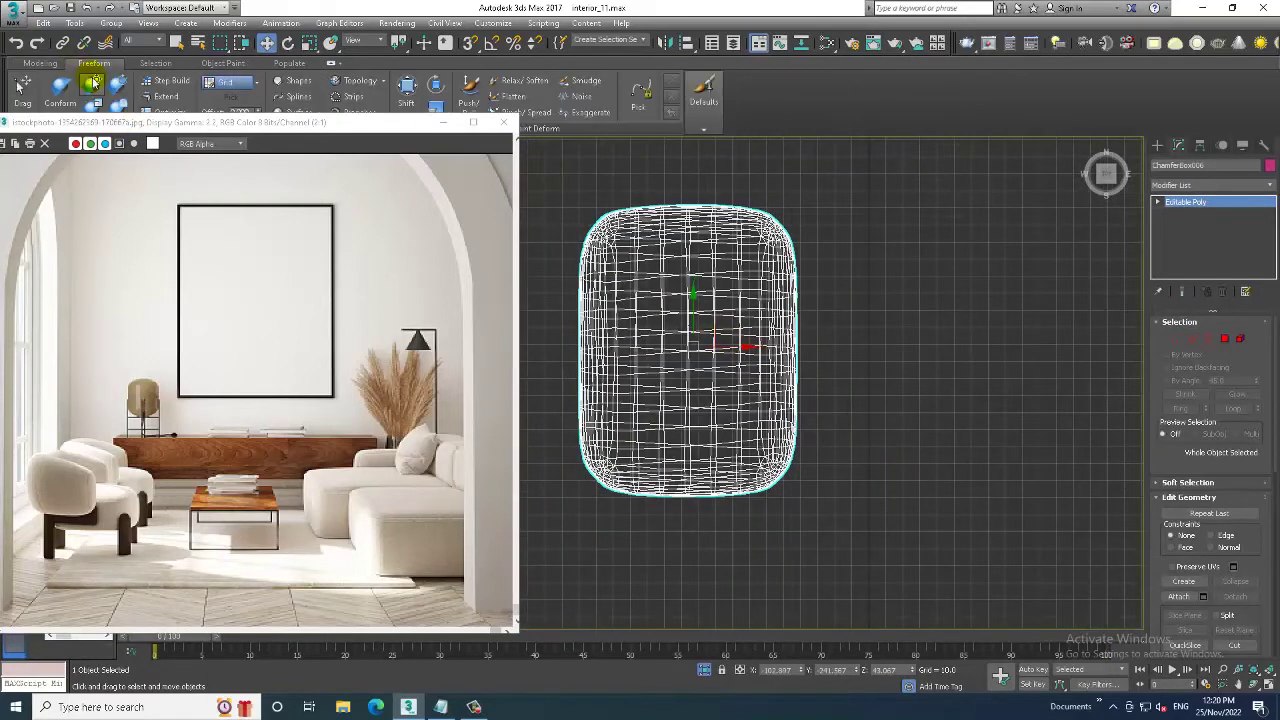
pyautogui.click(397, 88)
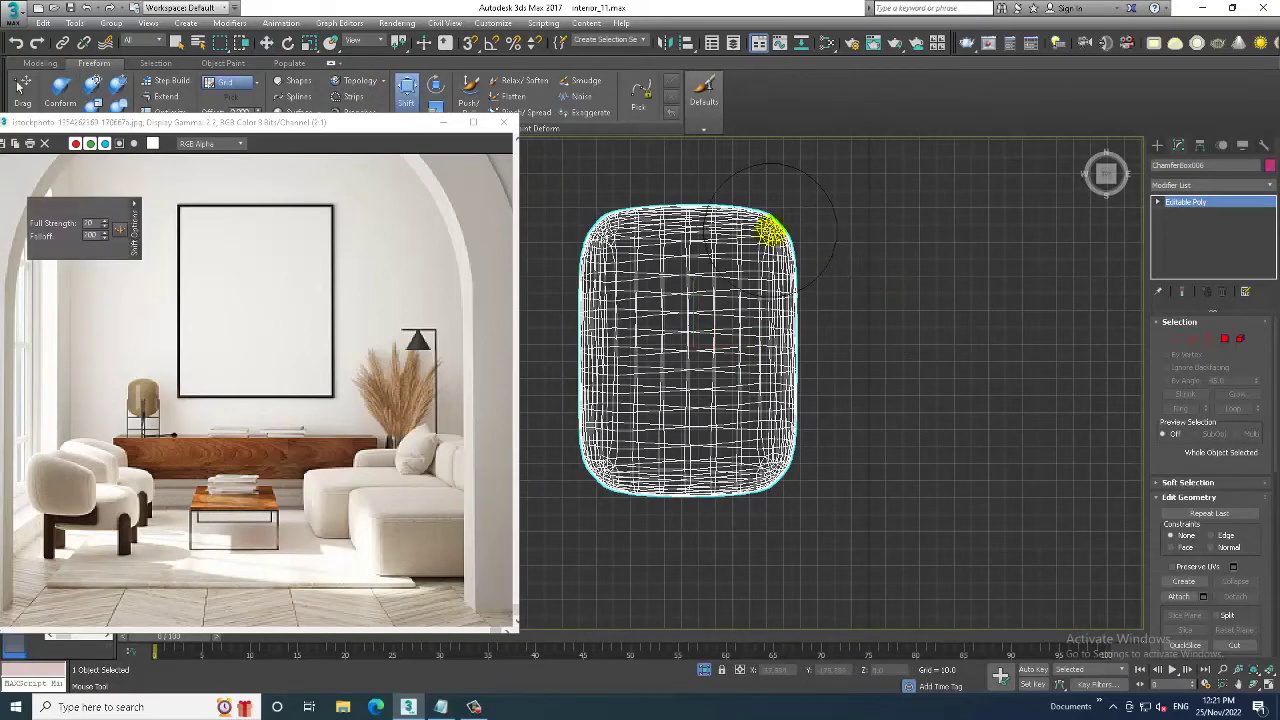
pyautogui.moveTo(770, 228); pyautogui.dragTo(788, 220)
pyautogui.moveTo(776, 476); pyautogui.dragTo(788, 490)
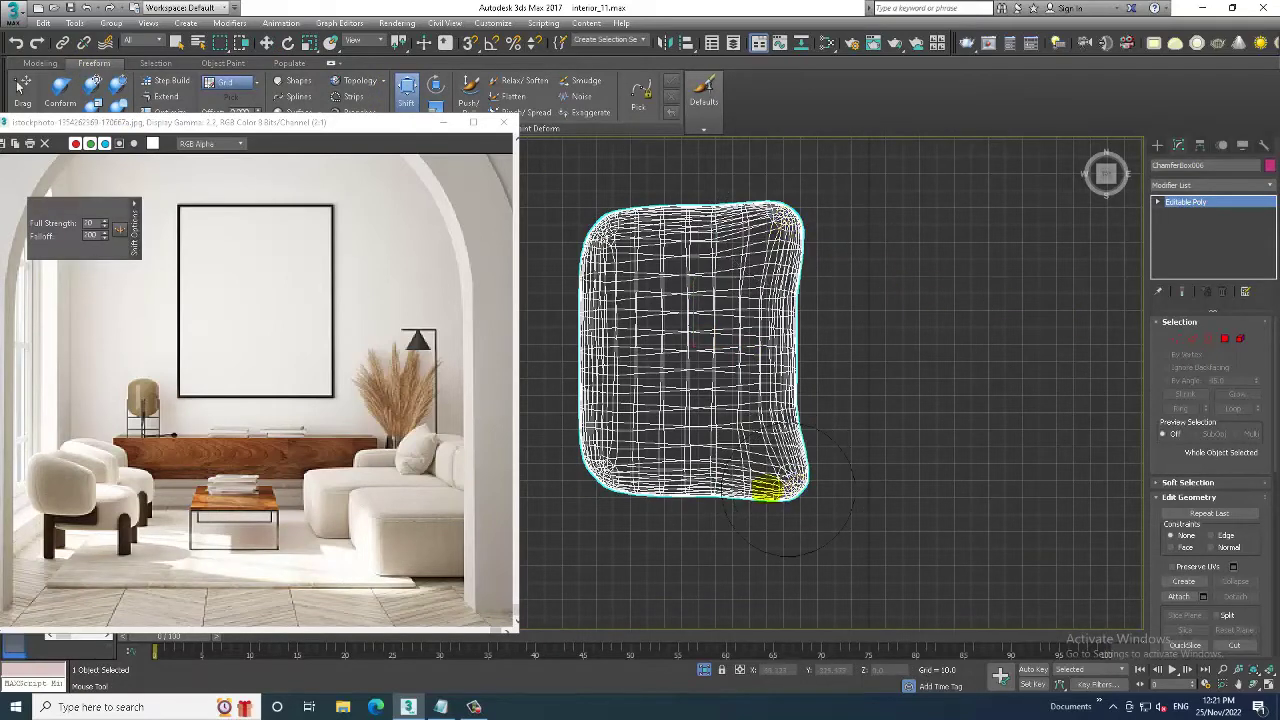
pyautogui.moveTo(603, 474); pyautogui.dragTo(583, 487)
pyautogui.moveTo(594, 223); pyautogui.dragTo(574, 212)
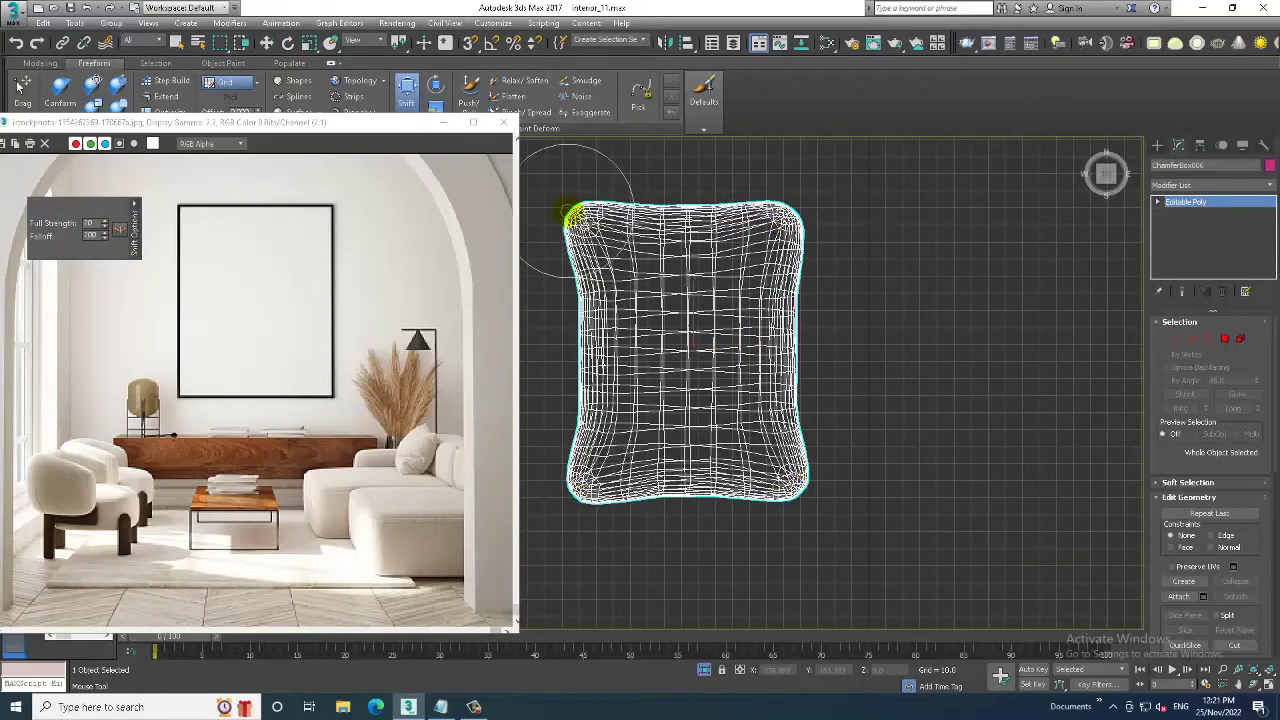
pyautogui.rightClick(854, 436)
# - Return to a maximized Perspective view and move the reference photo window aside
pyautogui.hotkey('alt', 'w')
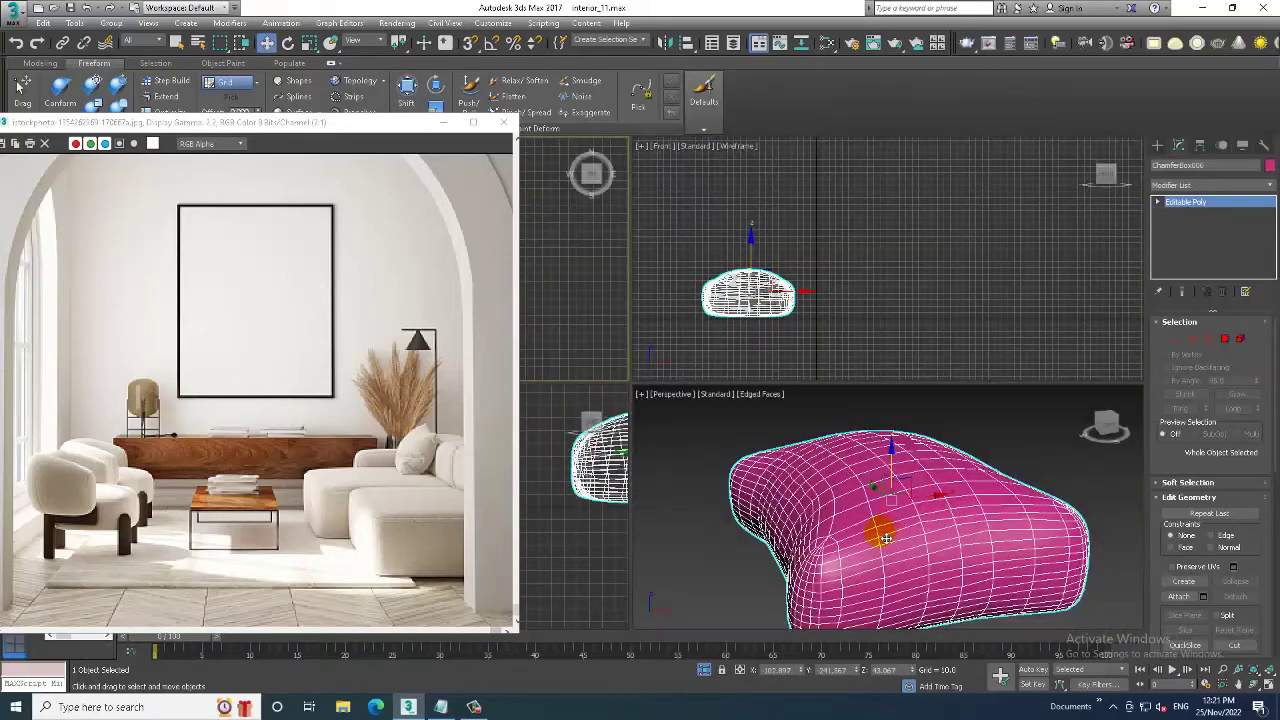
pyautogui.hotkey('alt', 'w')
pyautogui.scroll(-3, 954, 466)
pyautogui.scroll(1, 928, 489)
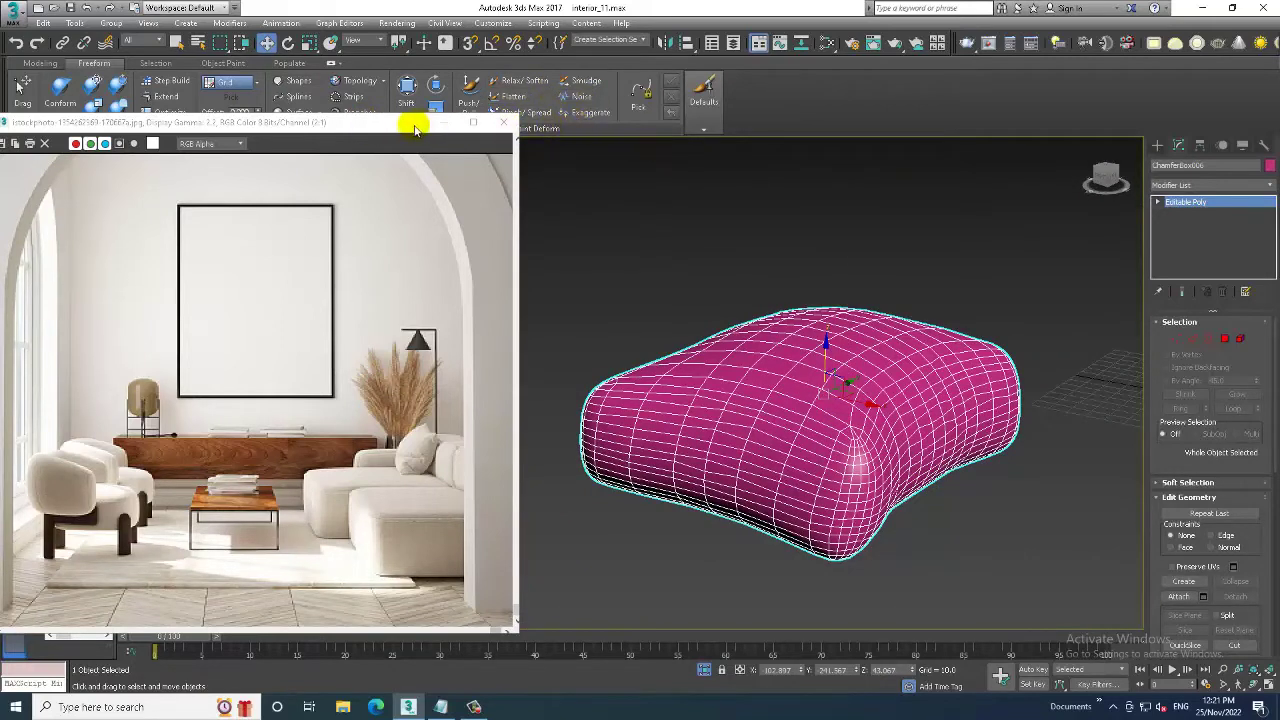
pyautogui.moveTo(415, 128); pyautogui.dragTo(366, 133)
# - Sculpt soft dents and a tucked lower-right edge into the cushion with the Pinch/Spread brush
pyautogui.click(528, 113)
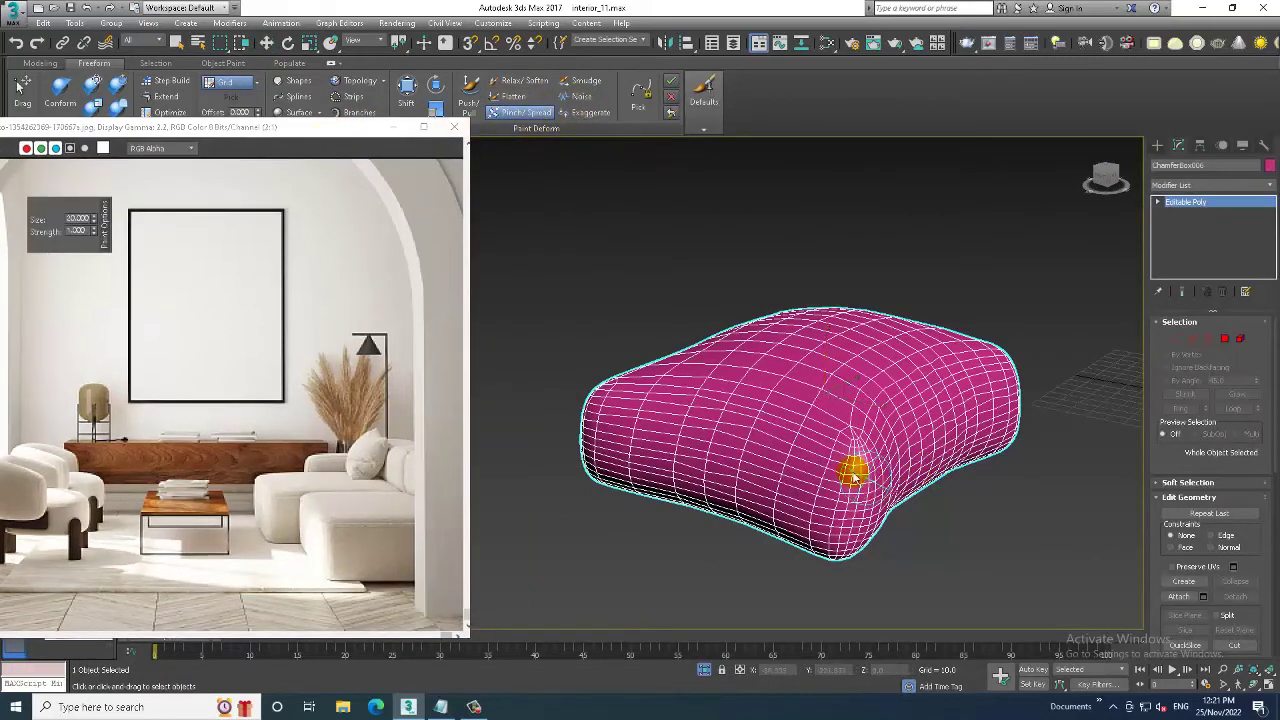
pyautogui.moveTo(168, 130)
pyautogui.mouseDown()
pyautogui.moveTo(254, 251)
pyautogui.moveTo(252, 291)
pyautogui.mouseUp()
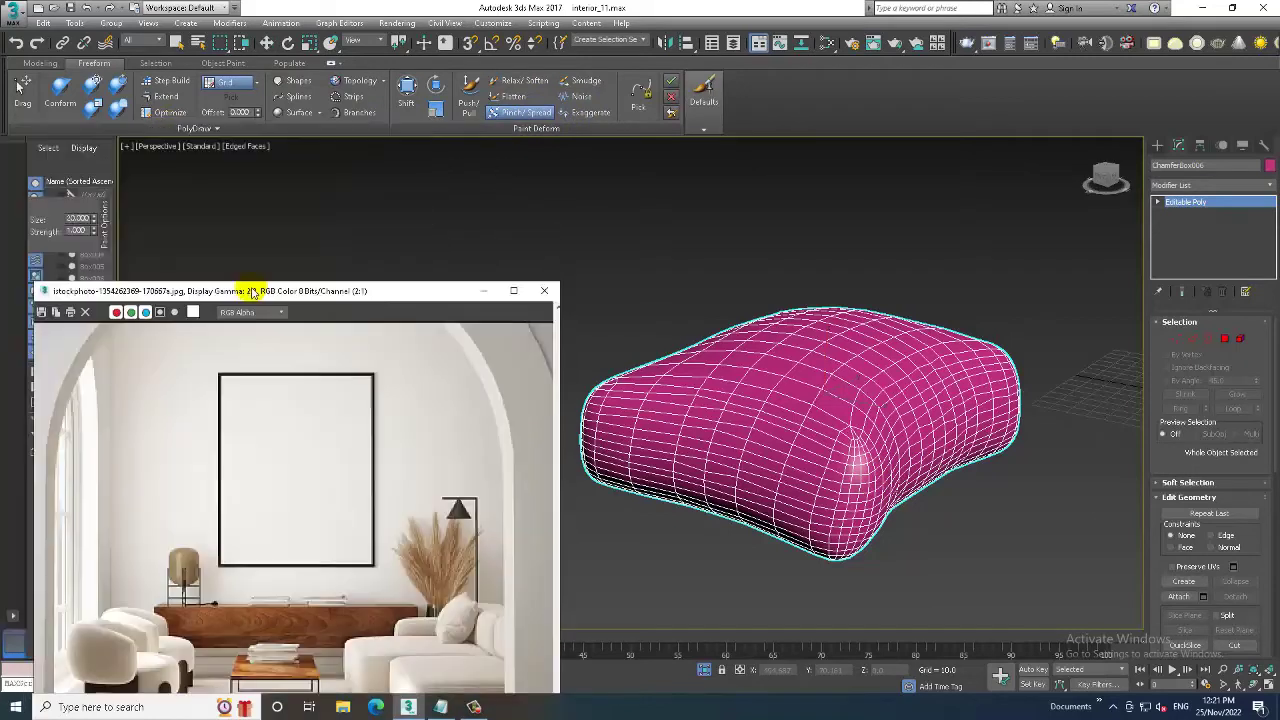
pyautogui.click(95, 218)
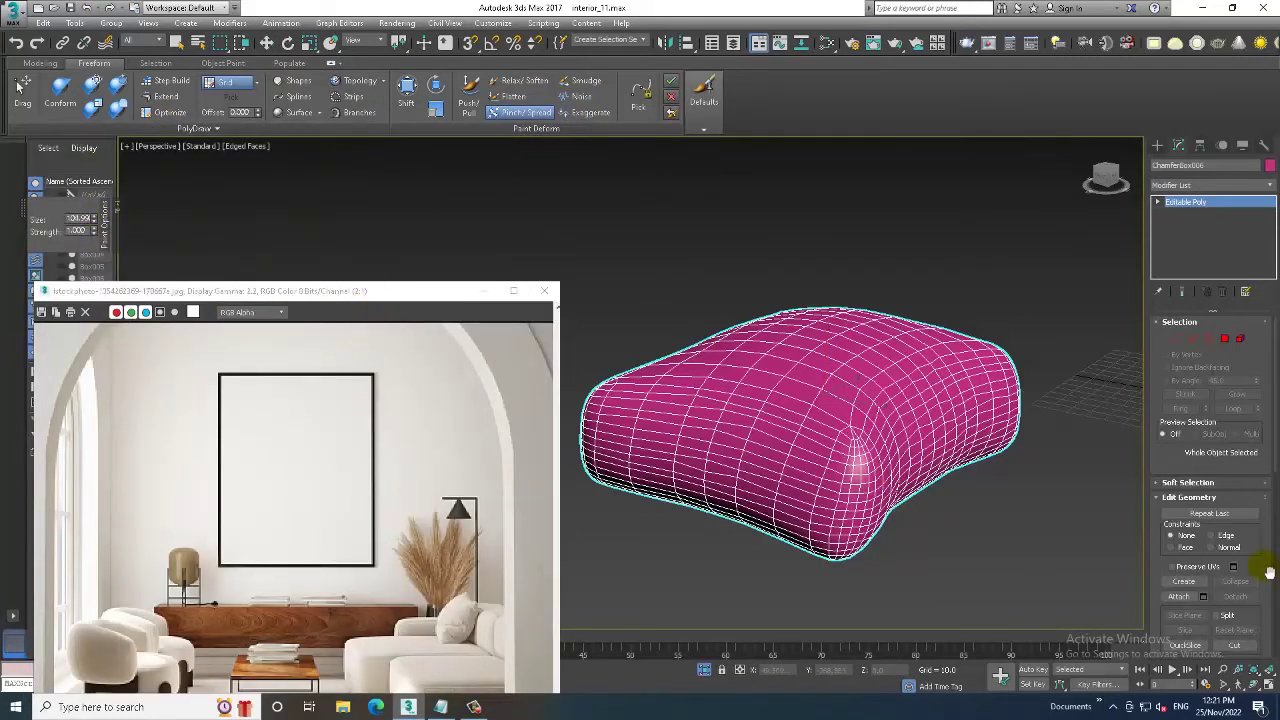
pyautogui.moveTo(851, 486)
pyautogui.keyDown('alt'); pyautogui.mouseDown(button='middle')
pyautogui.moveTo(866, 491)
pyautogui.moveTo(778, 508)
pyautogui.moveTo(720, 457)
pyautogui.moveTo(1077, 444)
pyautogui.mouseUp(button='middle'); pyautogui.keyUp('alt')
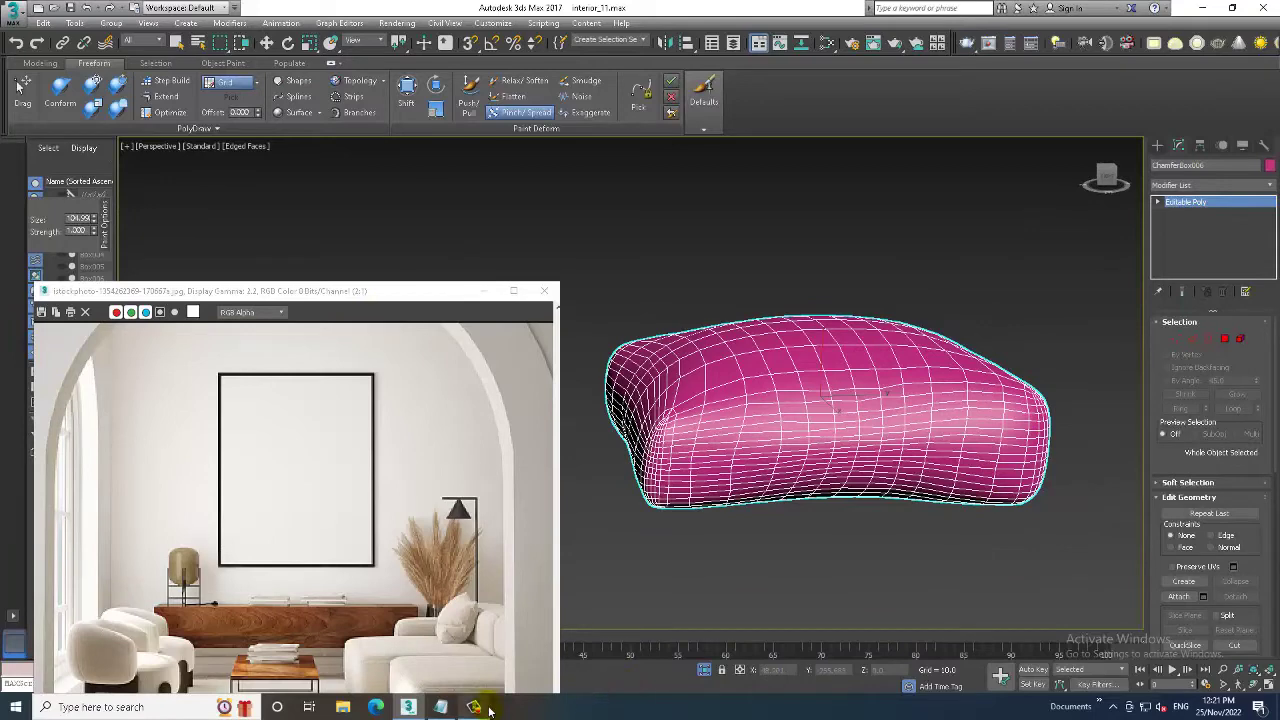
pyautogui.click(488, 708)
pyautogui.click(1220, 658)
pyautogui.moveTo(837, 397)
pyautogui.keyDown('alt'); pyautogui.mouseDown(button='middle')
pyautogui.moveTo(849, 429)
pyautogui.moveTo(820, 463)
pyautogui.moveTo(985, 453)
pyautogui.mouseUp(button='middle'); pyautogui.keyUp('alt')
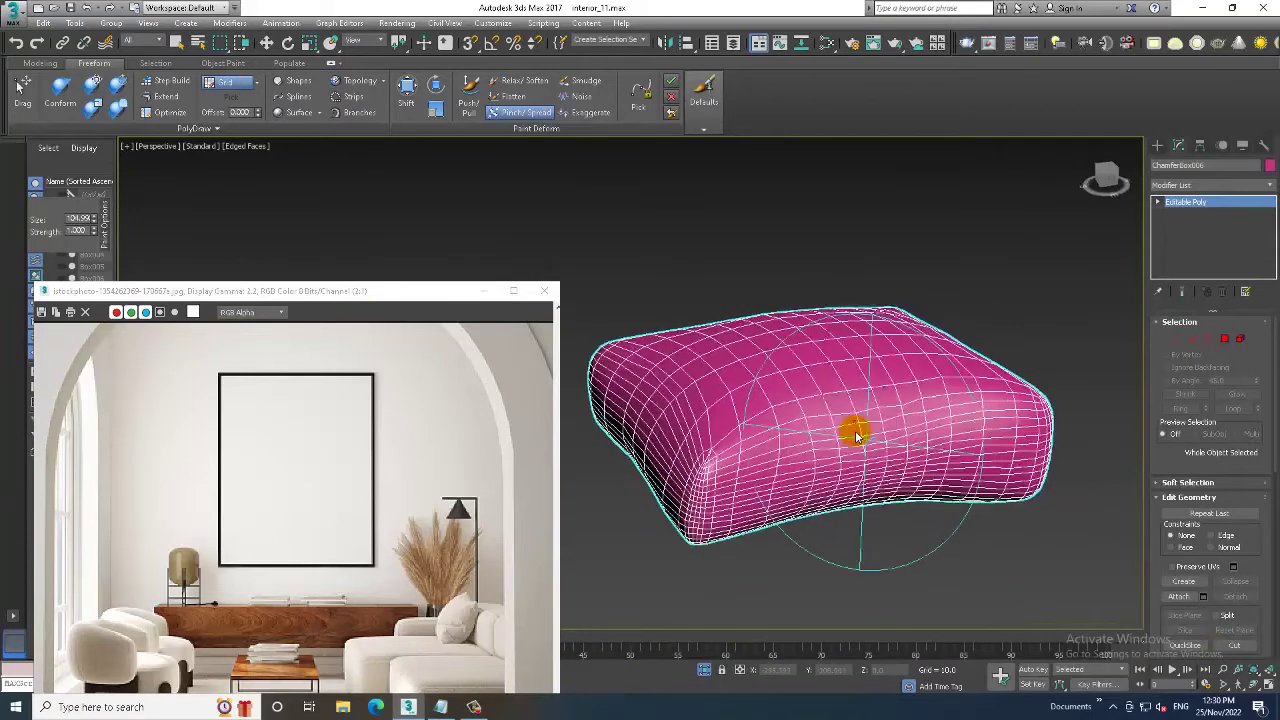
pyautogui.hotkey('ctrl', 'z')
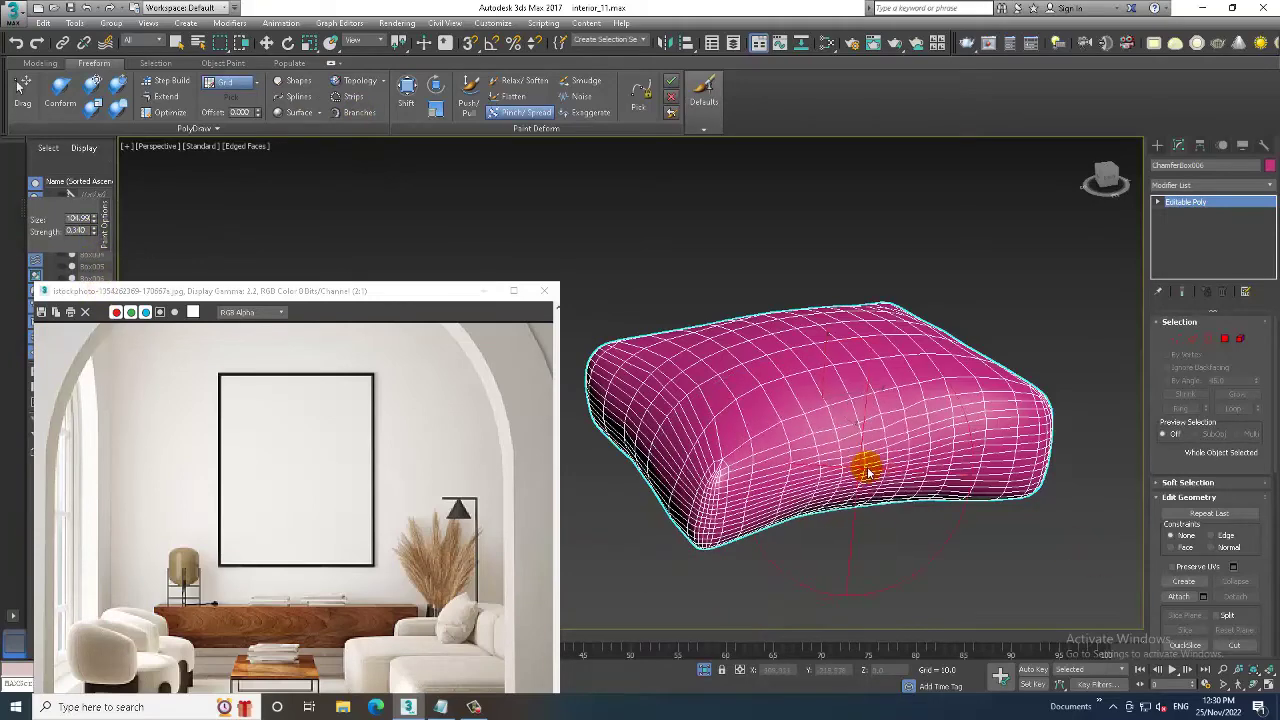
pyautogui.moveTo(1023, 443)
pyautogui.keyDown('alt'); pyautogui.mouseDown(button='middle')
pyautogui.moveTo(795, 510)
pyautogui.moveTo(706, 500)
pyautogui.moveTo(923, 486)
pyautogui.mouseUp(button='middle'); pyautogui.keyUp('alt')
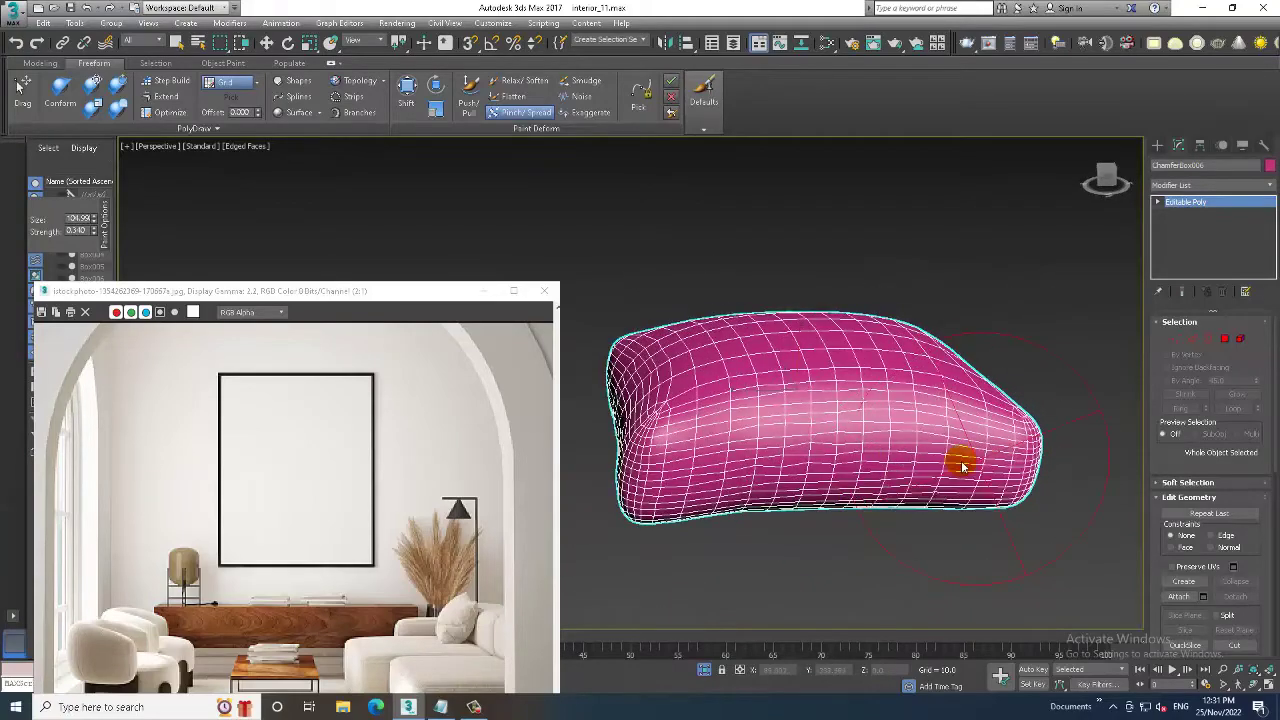
pyautogui.moveTo(891, 462)
pyautogui.mouseDown()
pyautogui.moveTo(720, 451)
pyautogui.moveTo(929, 449)
pyautogui.moveTo(786, 443)
pyautogui.moveTo(683, 468)
pyautogui.mouseUp()
pyautogui.moveTo(671, 480)
pyautogui.keyDown('alt'); pyautogui.mouseDown(button='middle')
pyautogui.moveTo(731, 478)
pyautogui.moveTo(606, 471)
pyautogui.moveTo(603, 491)
pyautogui.moveTo(609, 503)
pyautogui.moveTo(760, 500)
pyautogui.moveTo(849, 531)
pyautogui.moveTo(743, 486)
pyautogui.moveTo(931, 503)
pyautogui.moveTo(747, 503)
pyautogui.mouseUp(button='middle'); pyautogui.keyUp('alt')
pyautogui.moveTo(745, 503)
pyautogui.mouseDown()
pyautogui.moveTo(1000, 491)
pyautogui.moveTo(641, 517)
pyautogui.mouseUp()
pyautogui.moveTo(641, 517)
pyautogui.keyDown('alt'); pyautogui.mouseDown(button='middle')
pyautogui.moveTo(729, 480)
pyautogui.moveTo(777, 523)
pyautogui.moveTo(878, 557)
pyautogui.moveTo(708, 256)
pyautogui.mouseUp(button='middle'); pyautogui.keyUp('alt')
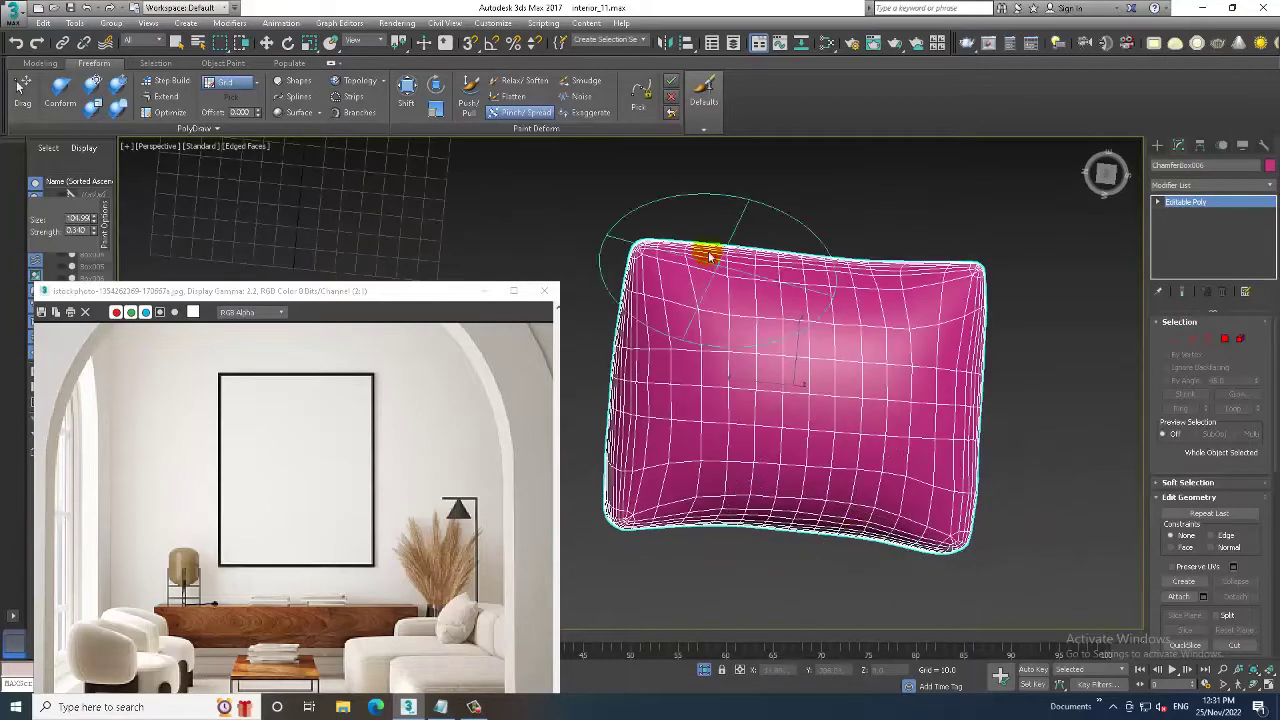
# - Lift the cushion's top-right corner with the Shift brush, then end isolation to show the room
pyautogui.click(405, 95)
pyautogui.moveTo(972, 276); pyautogui.dragTo(980, 268)
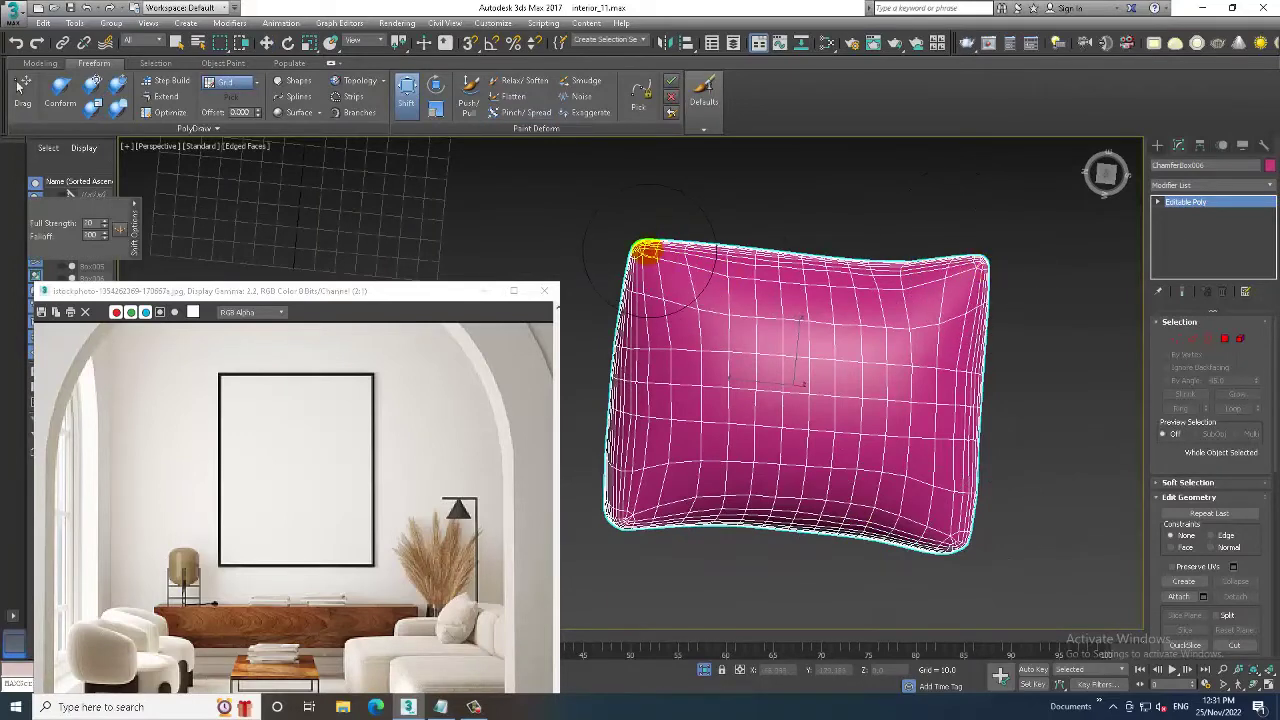
pyautogui.press('w')
pyautogui.keyDown('alt'); pyautogui.moveTo(700, 300); pyautogui.dragTo(829, 205, button='middle'); pyautogui.keyUp('alt')
pyautogui.rightClick(830, 195)
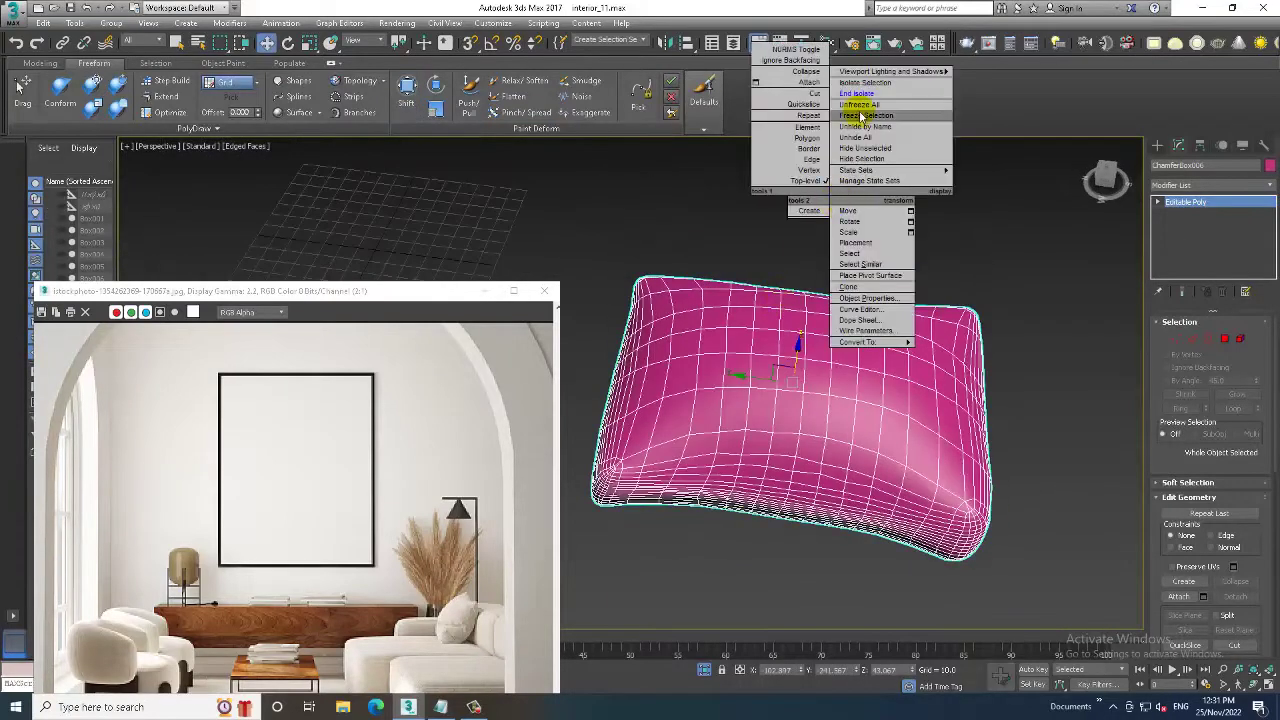
pyautogui.click(856, 93)
pyautogui.scroll(-3, 855, 390)
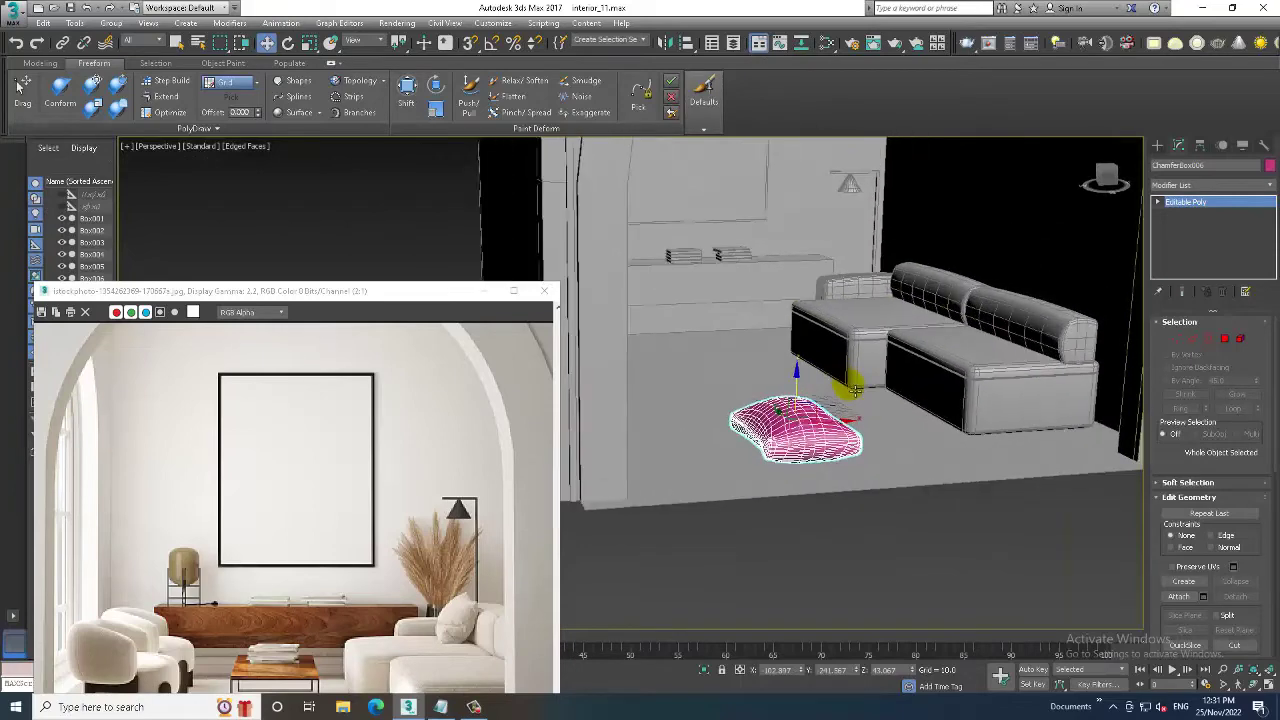
# - Scale the cushion down and move it over the sofa in the Top view
pyautogui.scroll(3, 855, 390)
pyautogui.press('r')
pyautogui.moveTo(757, 440); pyautogui.dragTo(750, 480)
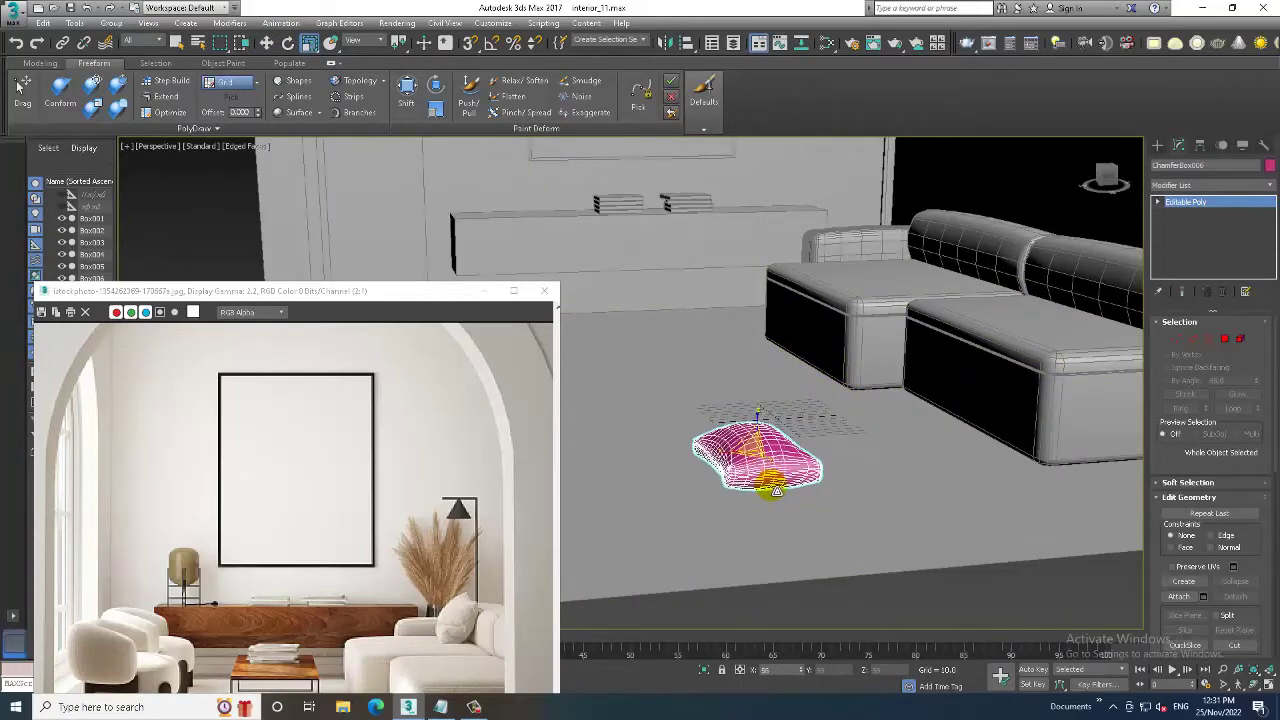
pyautogui.press('w')
pyautogui.hotkey('alt', 'w')
pyautogui.hotkey('alt', 'w')
pyautogui.press('z')
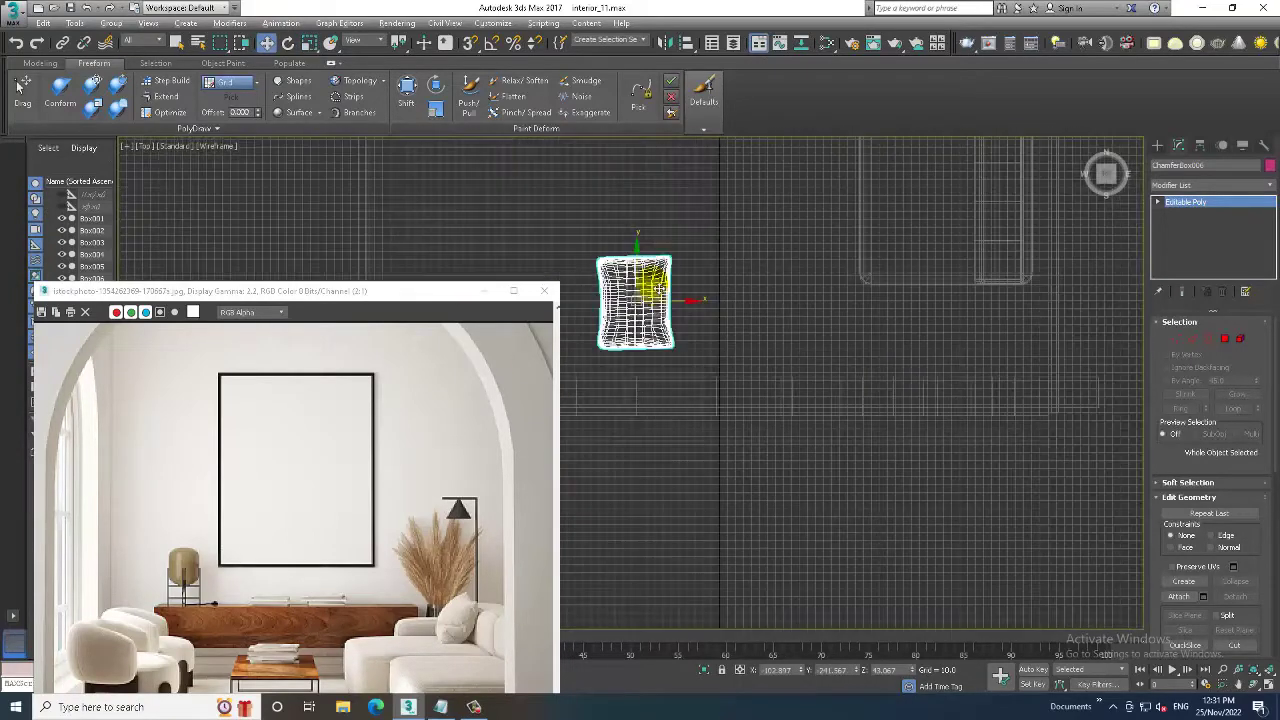
pyautogui.scroll(-4, 699, 424)
pyautogui.moveTo(699, 424); pyautogui.dragTo(797, 426)
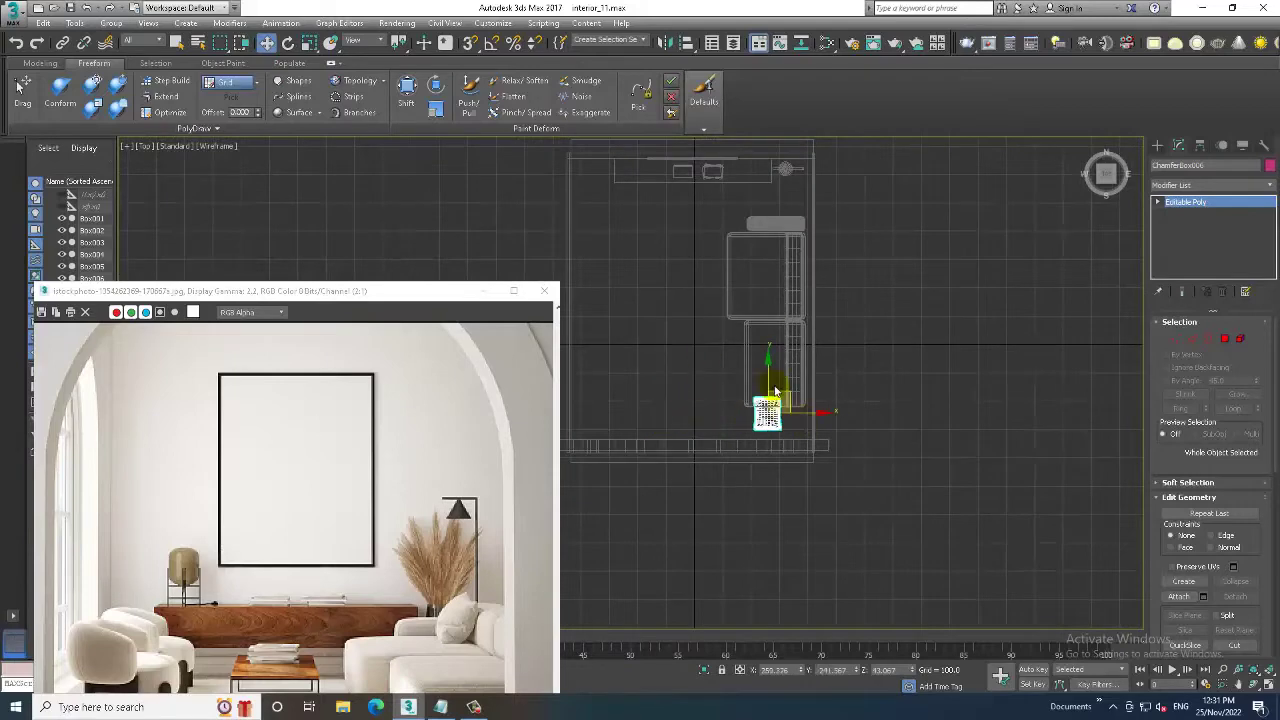
# - Maximise the Perspective view and select the front sofa seat block
pyautogui.hotkey('alt', 'w')
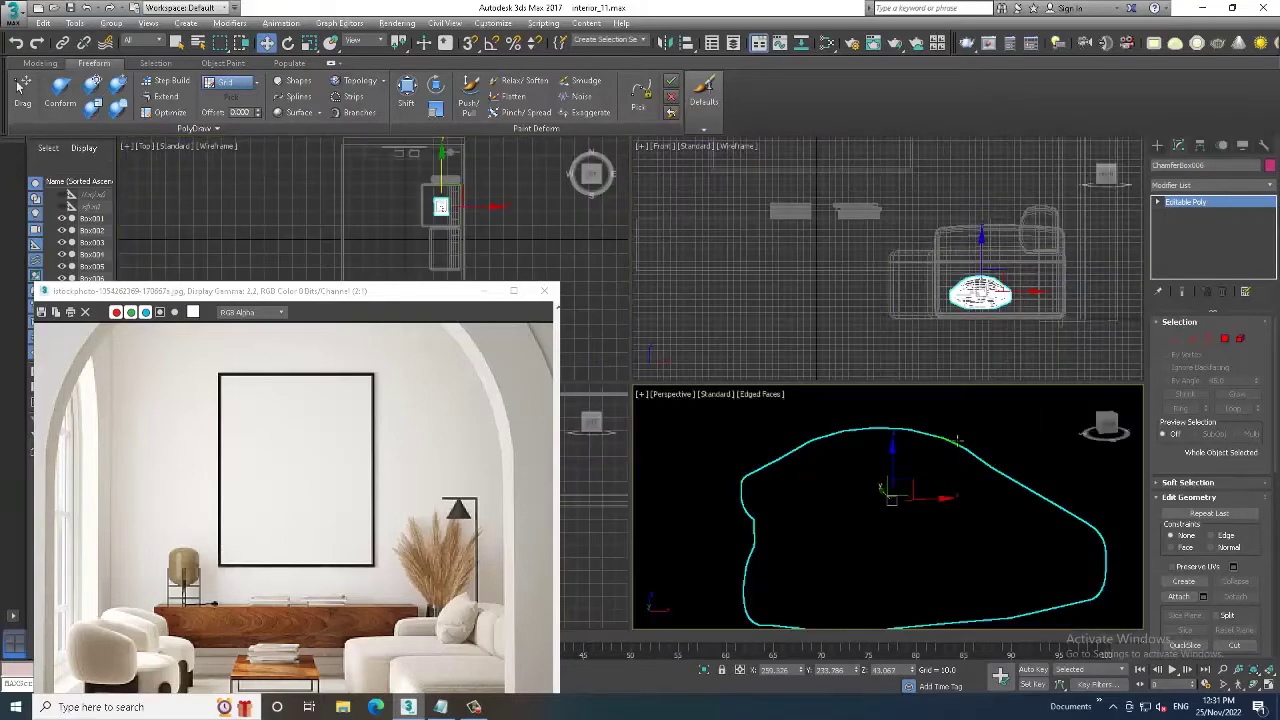
pyautogui.hotkey('alt', 'w')
pyautogui.scroll(-2, 916, 418)
pyautogui.scroll(2, 870, 425)
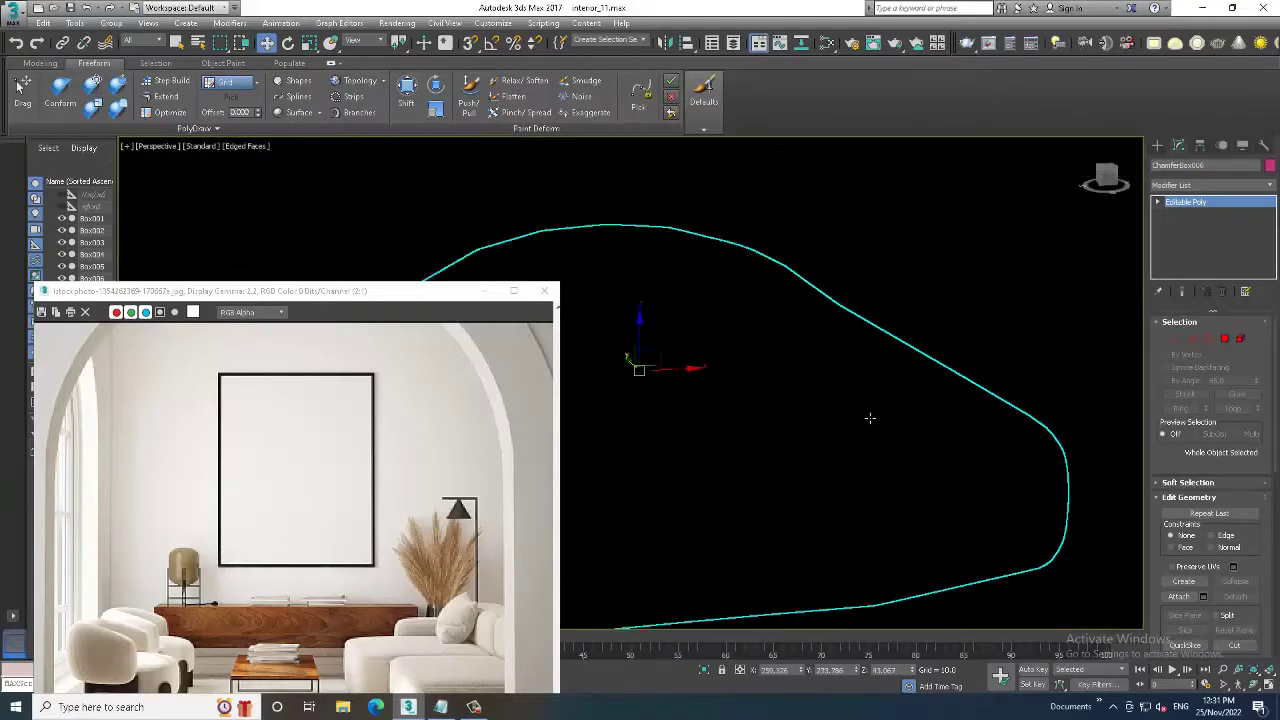
pyautogui.scroll(-2, 880, 395)
pyautogui.click(929, 287)
pyautogui.scroll(-5, 929, 287)
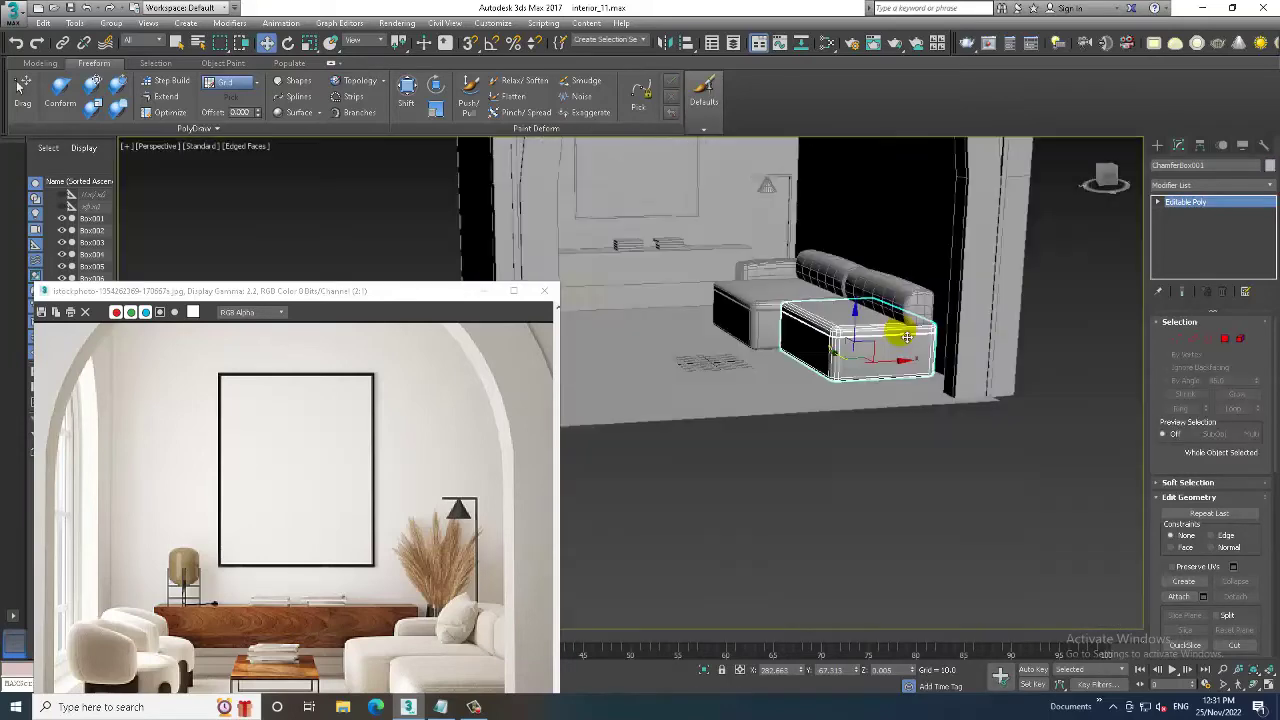
pyautogui.scroll(-2, 894, 329)
pyautogui.scroll(2, 871, 337)
# - Reselect the small cushion in wireframe, return to shaded view, and switch to rotate
pyautogui.press('F3')
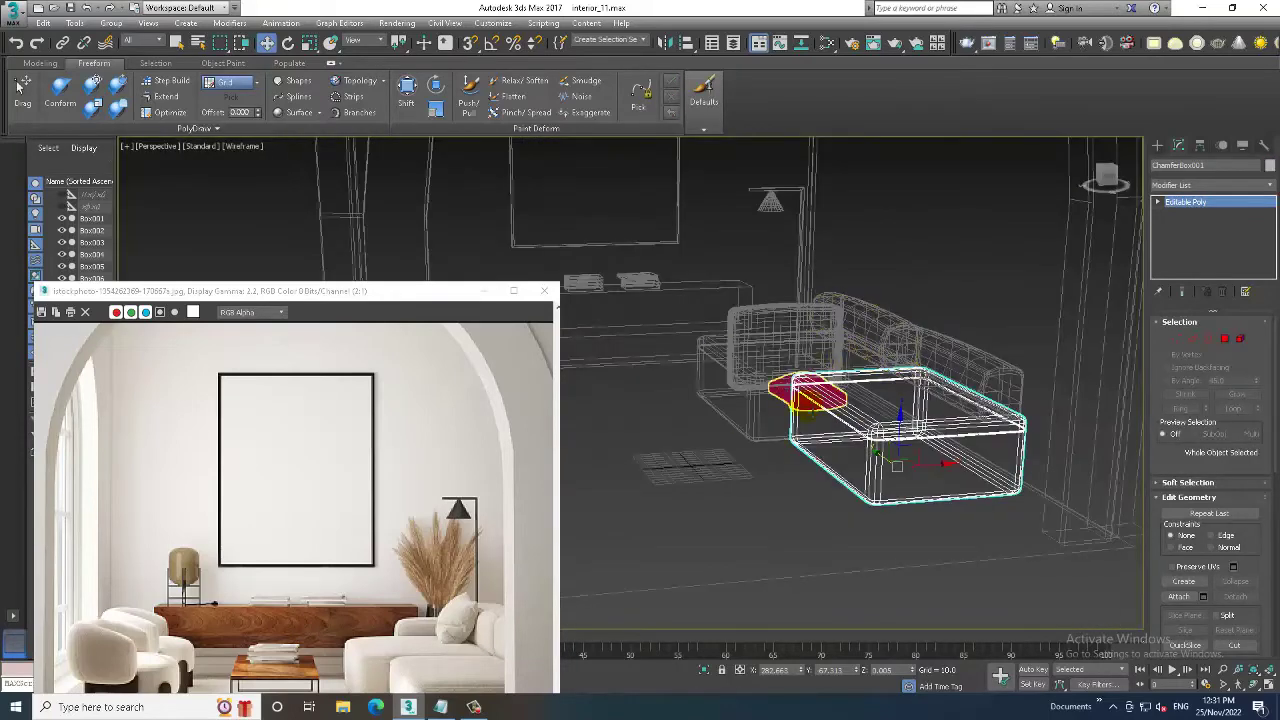
pyautogui.click(808, 395)
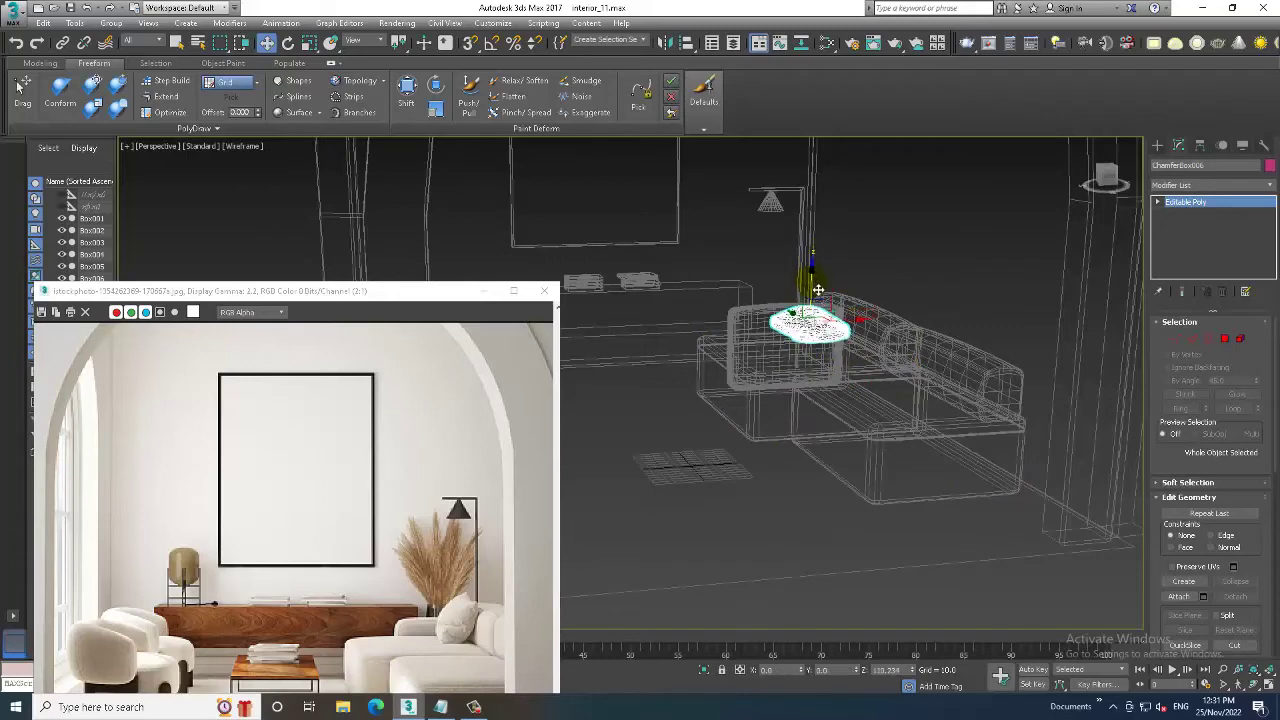
pyautogui.press('F3')
pyautogui.scroll(3, 818, 290)
pyautogui.press('e')
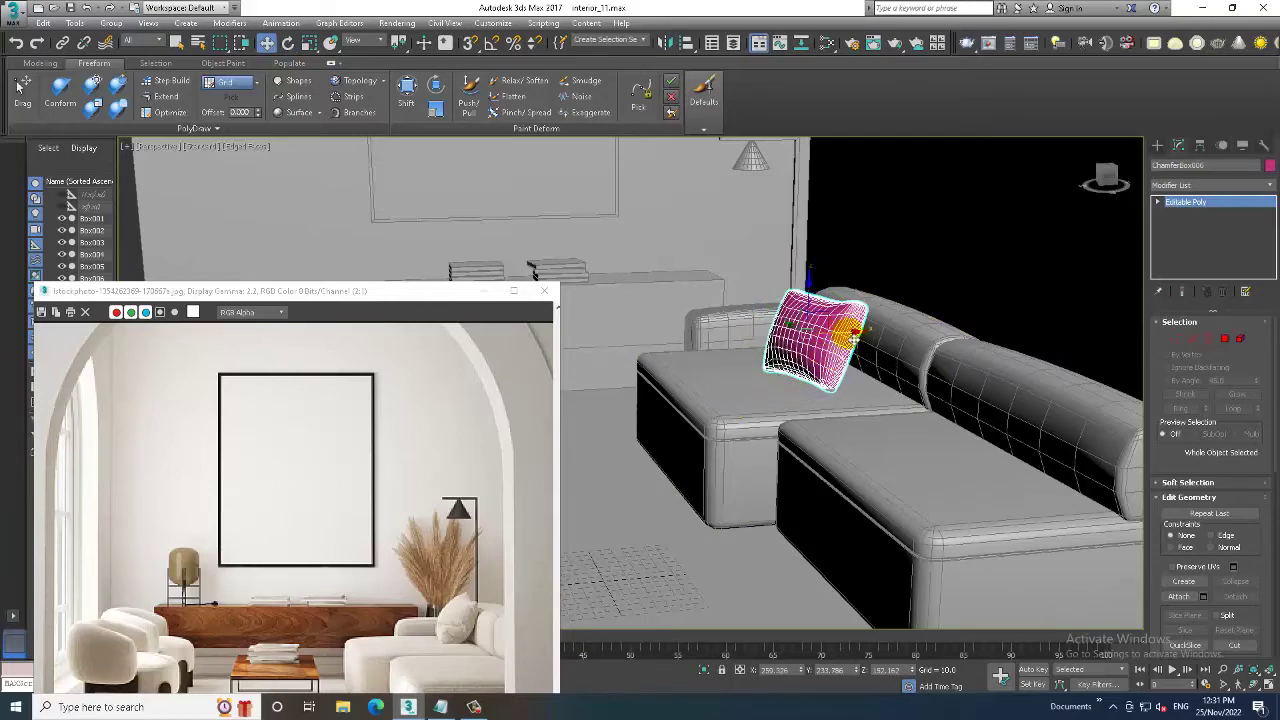
pyautogui.scroll(2, 880, 338)
pyautogui.scroll(2, 880, 338)
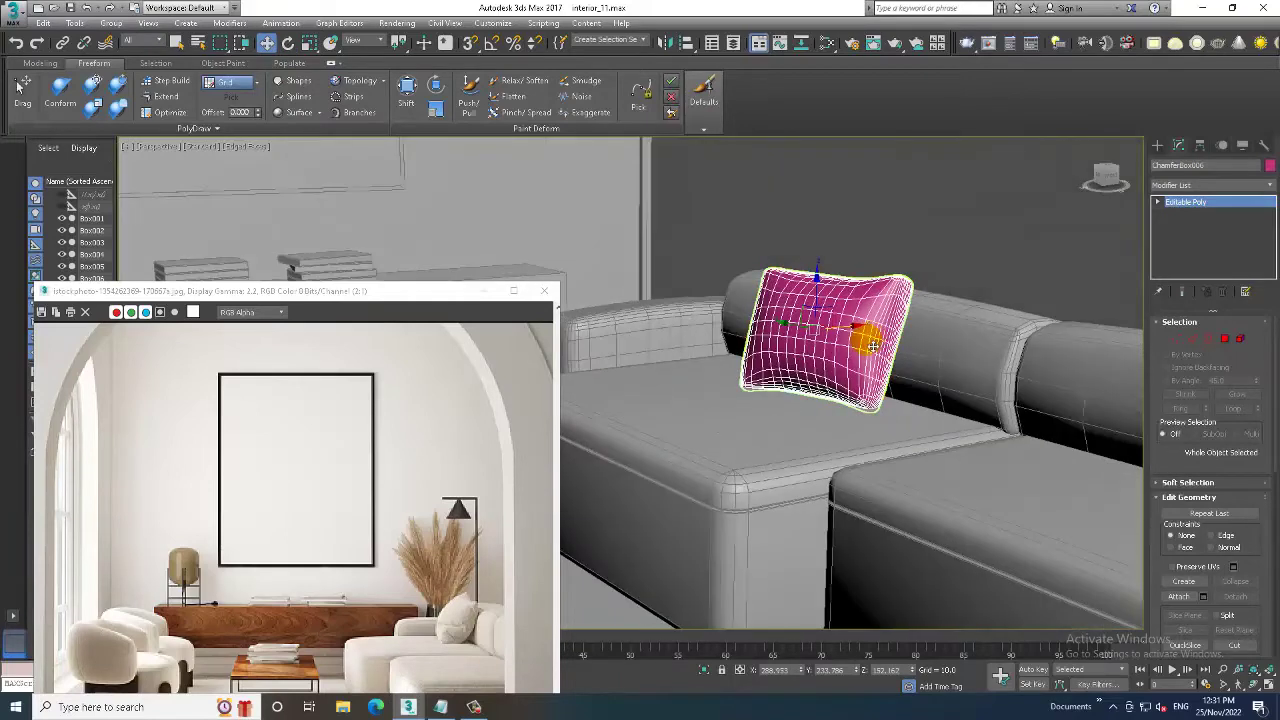
pyautogui.scroll(2, 880, 338)
# - Add a TurboSmooth modifier to the cushion, dismissing the isolated vertices warning
pyautogui.click(1240, 185)
pyautogui.scroll(-5, 1216, 316)
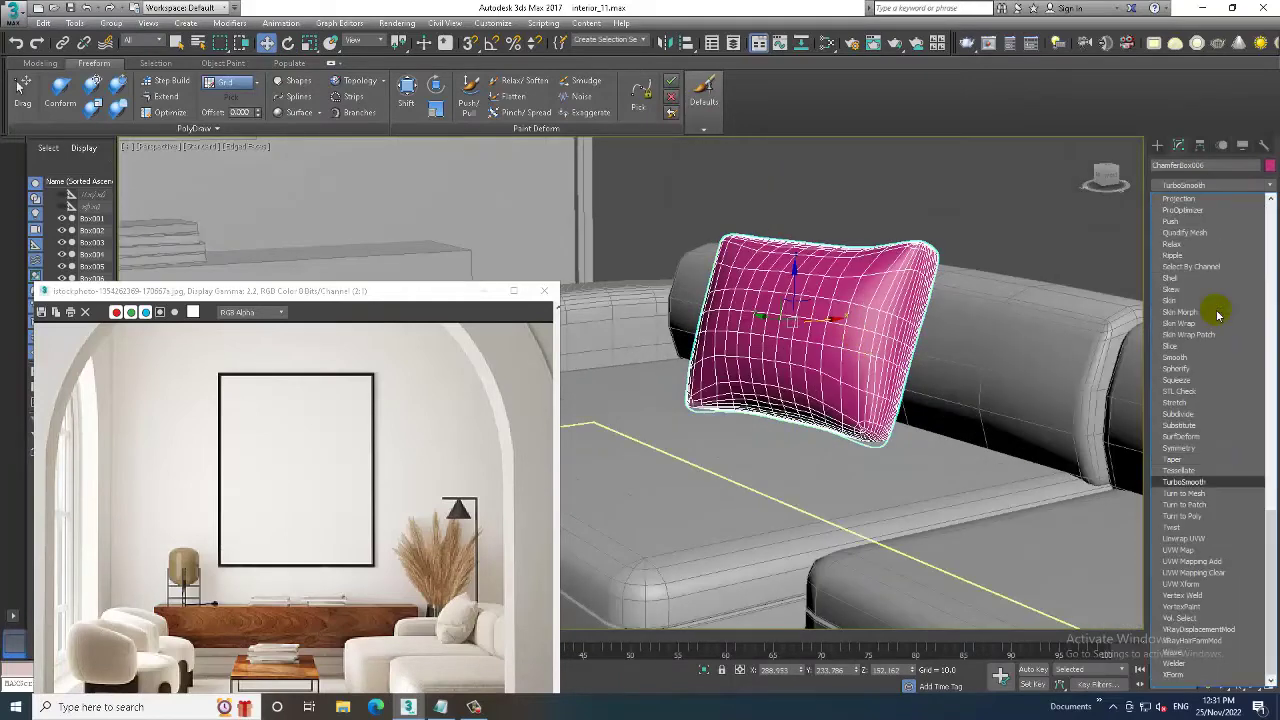
pyautogui.click(1182, 490)
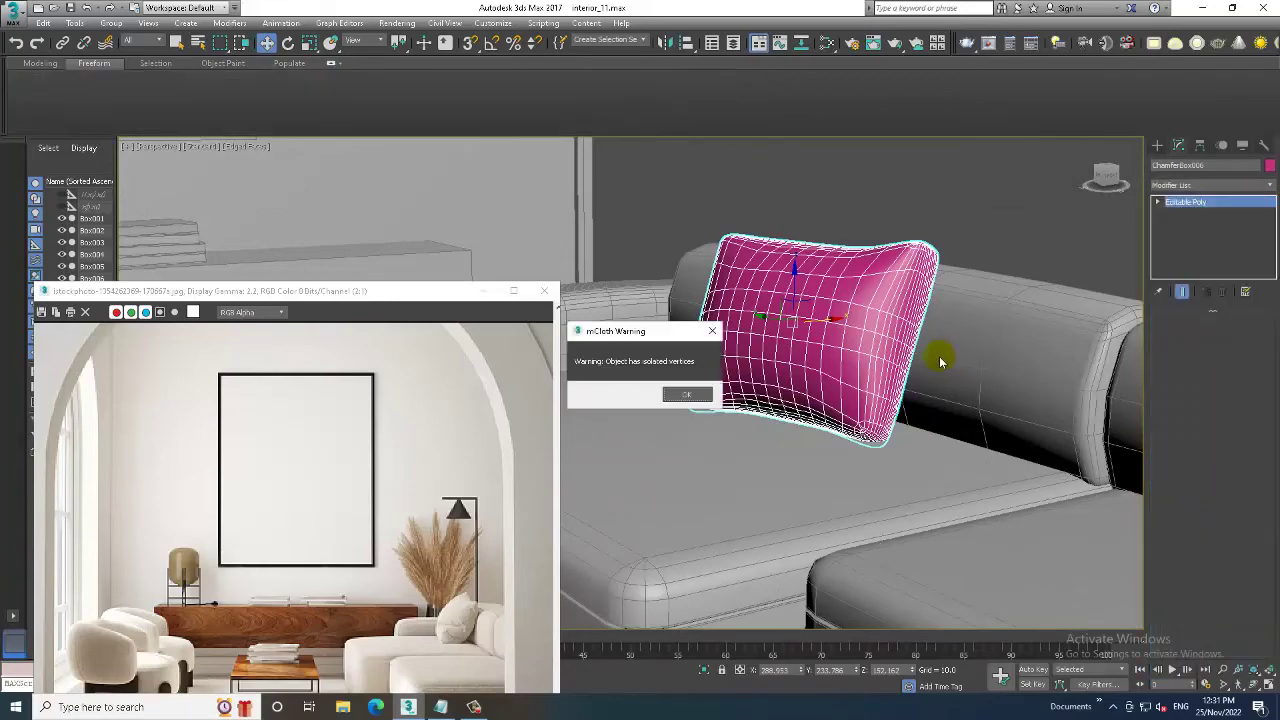
pyautogui.click(694, 402)
pyautogui.moveTo(846, 260)
pyautogui.keyDown('alt'); pyautogui.mouseDown(button='middle')
pyautogui.moveTo(838, 343)
pyautogui.moveTo(810, 338)
pyautogui.mouseUp(button='middle'); pyautogui.keyUp('alt')
# - Rotate the cushion to tilt it back against the backrest and check it from the side
pyautogui.press('r')
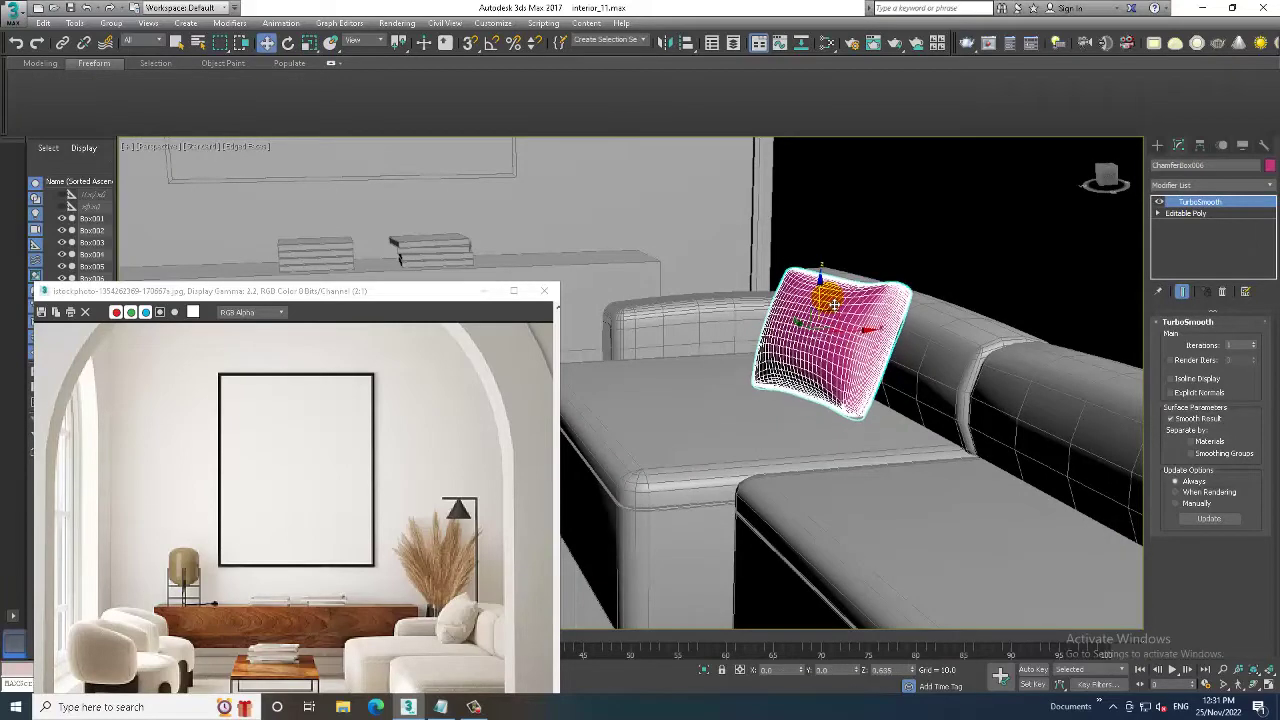
pyautogui.scroll(-4, 828, 308)
pyautogui.keyDown('alt'); pyautogui.moveTo(828, 380); pyautogui.dragTo(870, 348, button='middle'); pyautogui.keyUp('alt')
pyautogui.scroll(3, 860, 345)
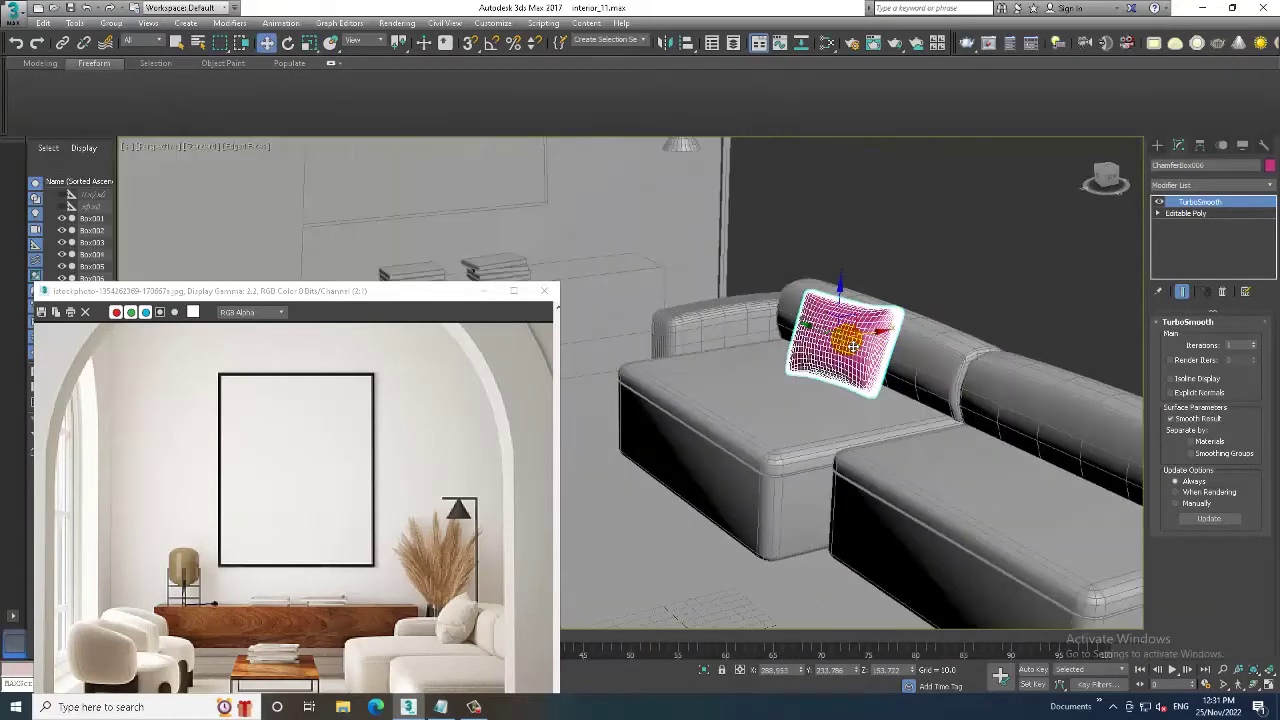
pyautogui.press('e')
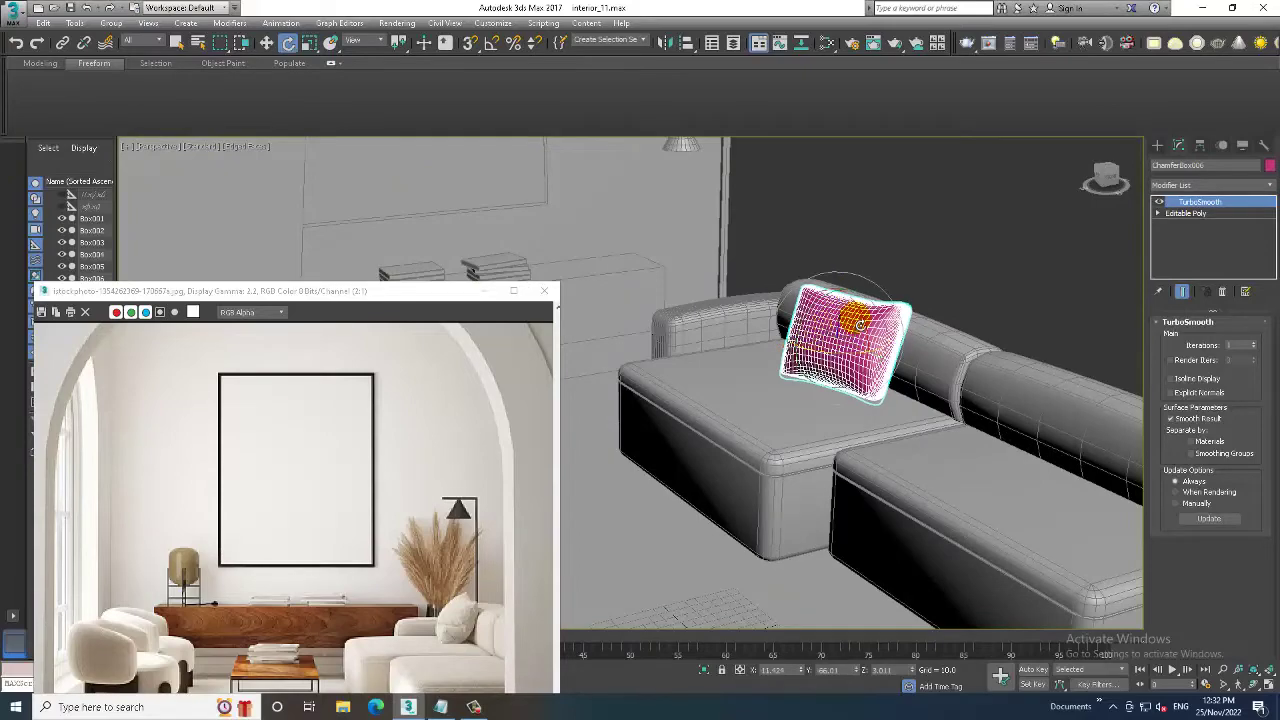
pyautogui.moveTo(850, 318); pyautogui.dragTo(864, 328)
pyautogui.press('w')
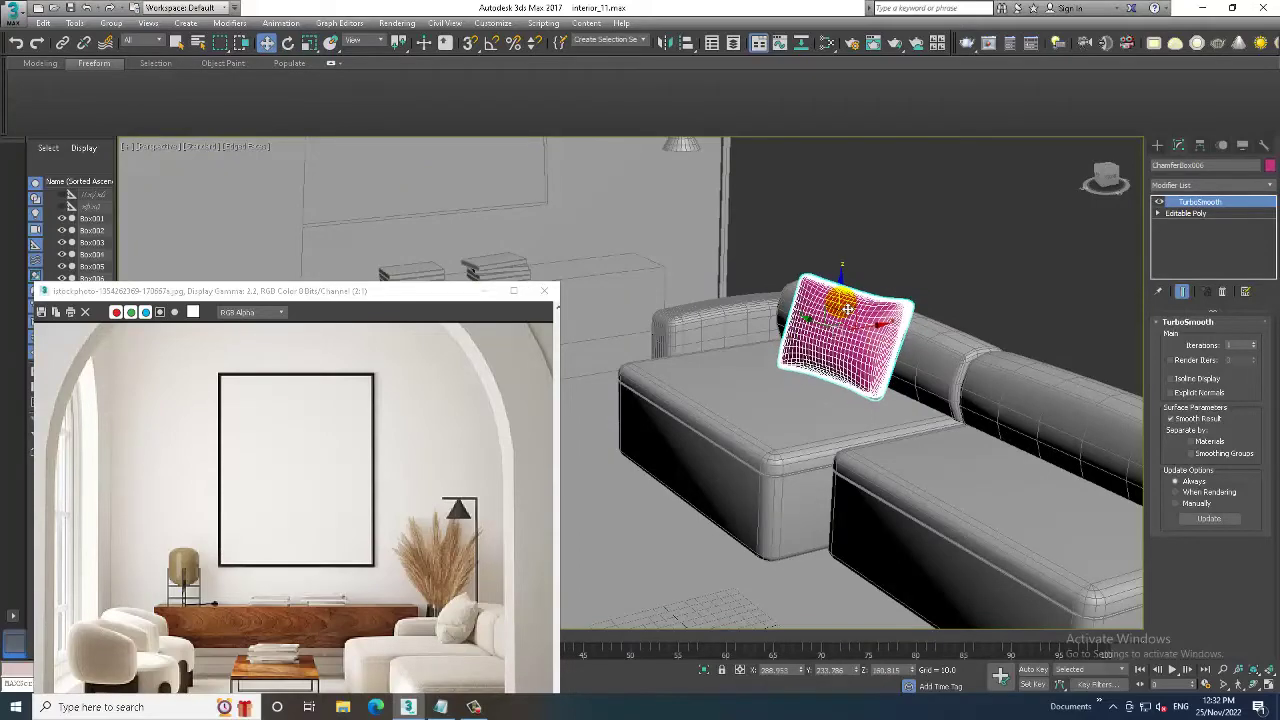
pyautogui.moveTo(864, 328)
pyautogui.keyDown('alt'); pyautogui.mouseDown(button='middle')
pyautogui.moveTo(840, 330)
pyautogui.moveTo(900, 360)
pyautogui.mouseUp(button='middle'); pyautogui.keyUp('alt')
pyautogui.scroll(3, 840, 330)
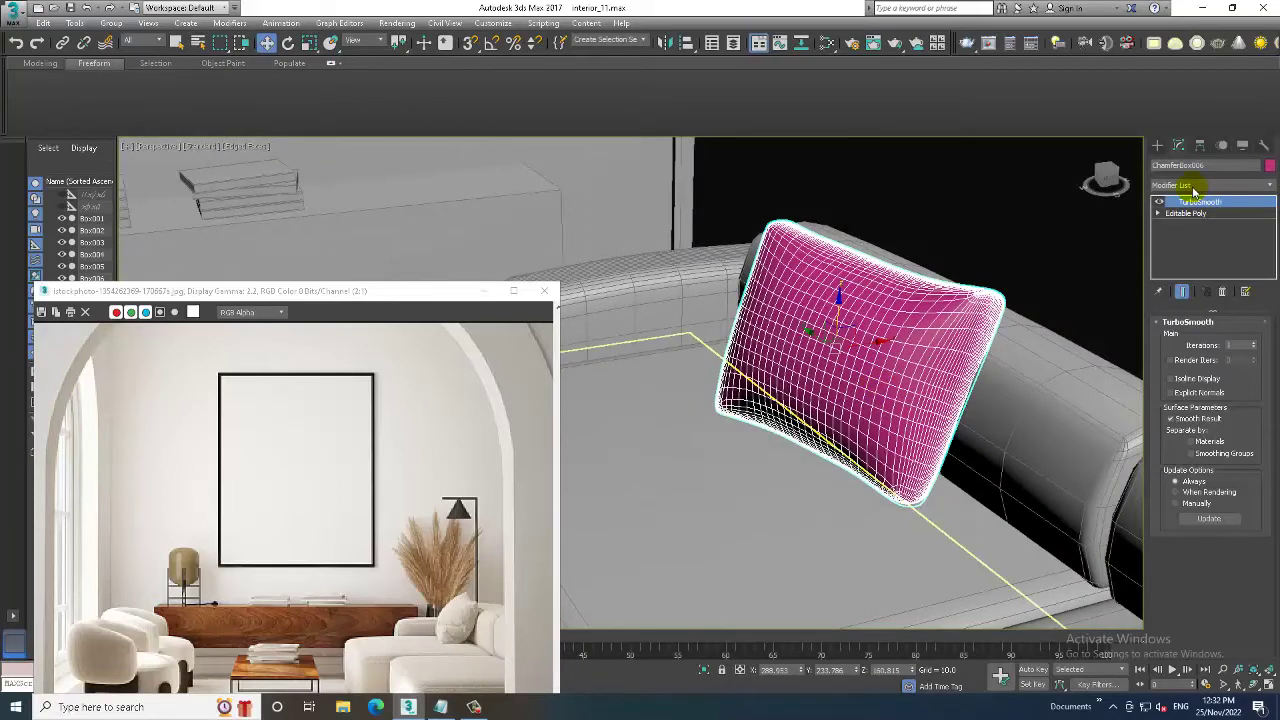
# - Convert the cushion to Editable Poly and add an FFD 4x4x4 box modifier
pyautogui.rightClick(1010, 293)
pyautogui.moveTo(955, 439)
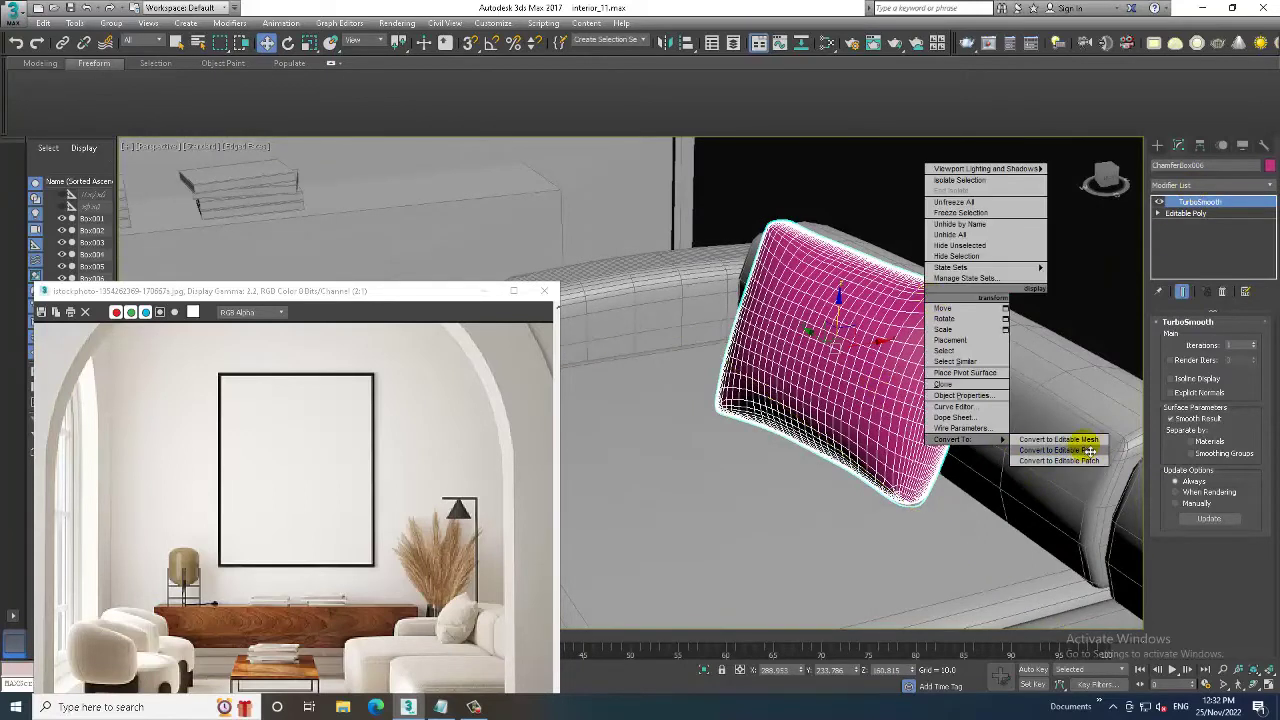
pyautogui.click(1089, 451)
pyautogui.click(1201, 189)
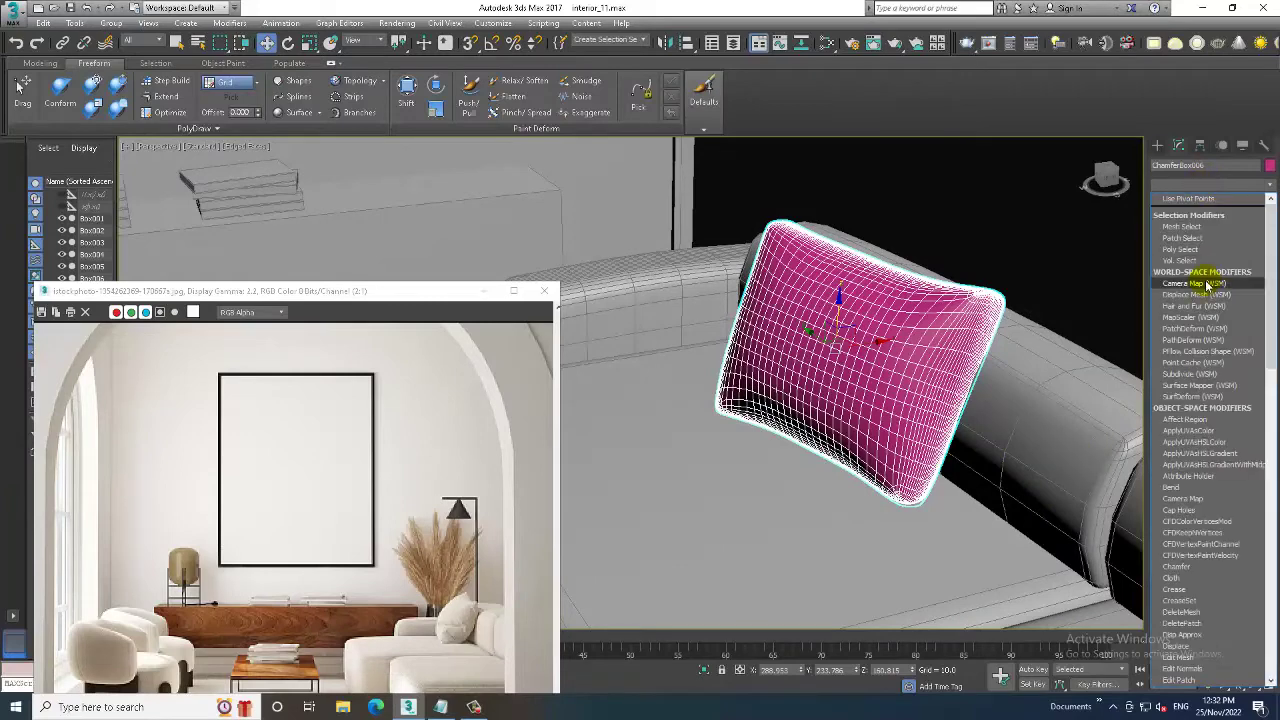
pyautogui.press('f')
pyautogui.click(1195, 243)
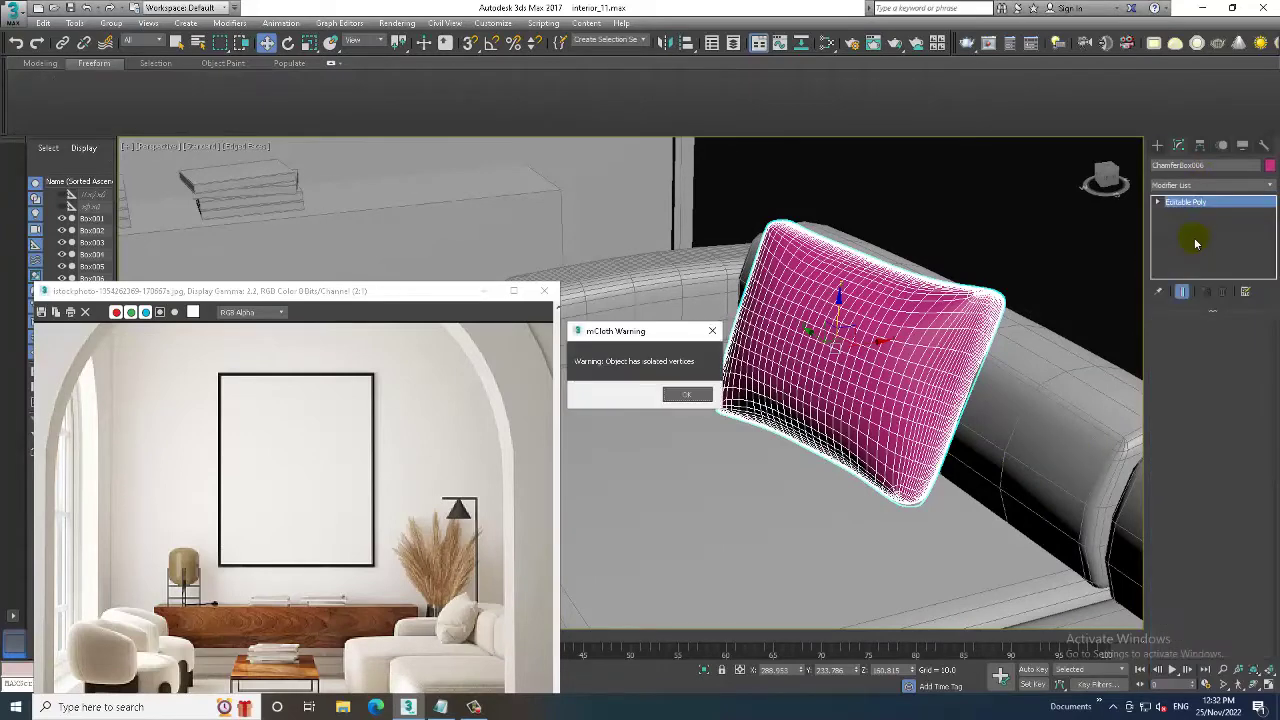
pyautogui.click(687, 398)
# - Move and scale FFD lattice control points to curve and pinch the cushion
pyautogui.keyDown('alt'); pyautogui.moveTo(846, 366); pyautogui.dragTo(788, 290, button='middle'); pyautogui.keyUp('alt')
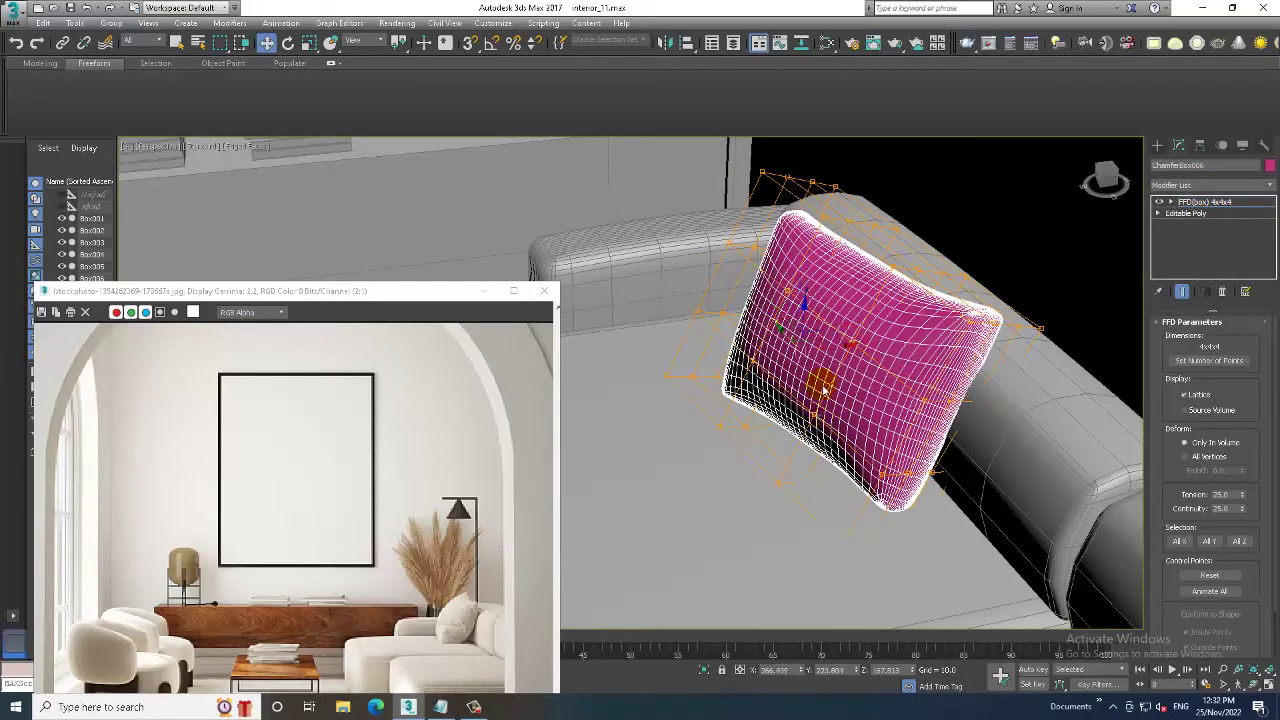
pyautogui.moveTo(825, 389)
pyautogui.keyDown('alt'); pyautogui.mouseDown(button='middle')
pyautogui.moveTo(832, 346)
pyautogui.moveTo(1000, 330)
pyautogui.moveTo(949, 343)
pyautogui.moveTo(857, 509)
pyautogui.moveTo(879, 515)
pyautogui.moveTo(784, 362)
pyautogui.mouseUp(button='middle'); pyautogui.keyUp('alt')
pyautogui.moveTo(728, 324)
pyautogui.mouseDown()
pyautogui.moveTo(714, 320)
pyautogui.moveTo(749, 314)
pyautogui.mouseUp()
pyautogui.moveTo(749, 314)
pyautogui.keyDown('alt'); pyautogui.mouseDown(button='middle')
pyautogui.moveTo(786, 303)
pyautogui.moveTo(797, 363)
pyautogui.moveTo(915, 325)
pyautogui.moveTo(895, 325)
pyautogui.moveTo(886, 349)
pyautogui.moveTo(852, 340)
pyautogui.mouseUp(button='middle'); pyautogui.keyUp('alt')
pyautogui.press('r')
pyautogui.moveTo(823, 333); pyautogui.dragTo(836, 340)
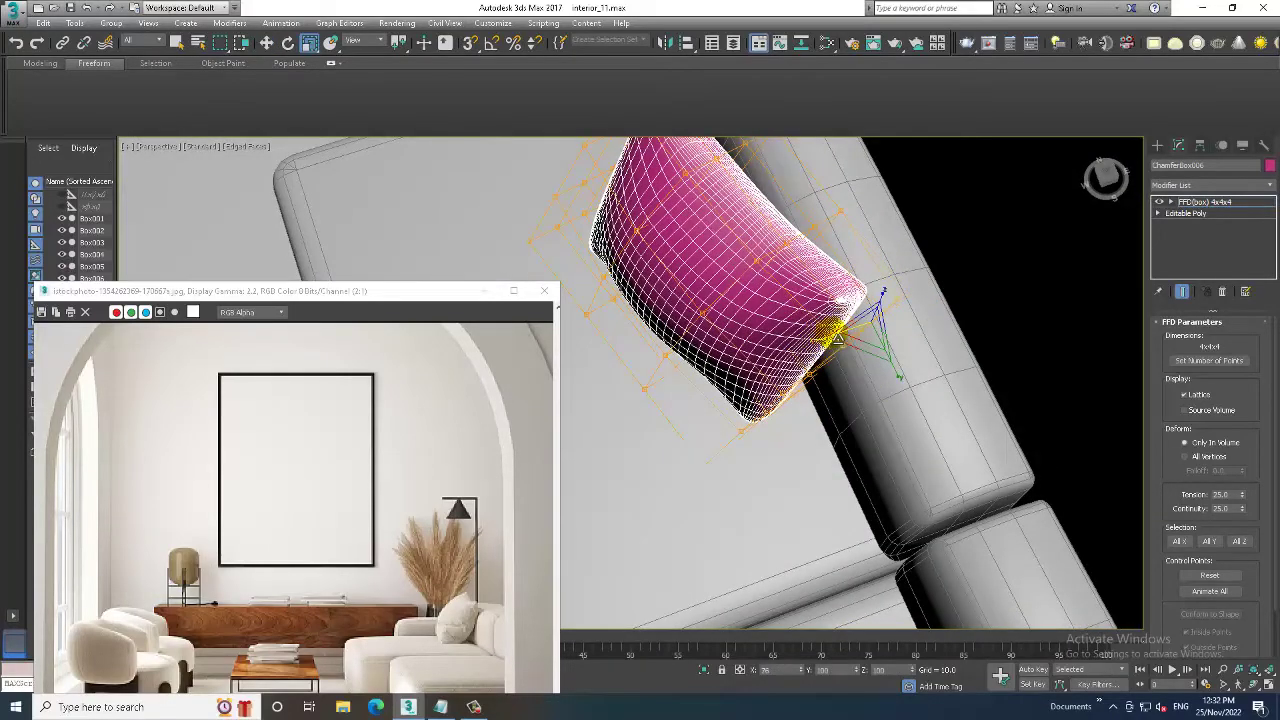
pyautogui.keyDown('alt'); pyautogui.moveTo(842, 338); pyautogui.dragTo(800, 438, button='middle'); pyautogui.keyUp('alt')
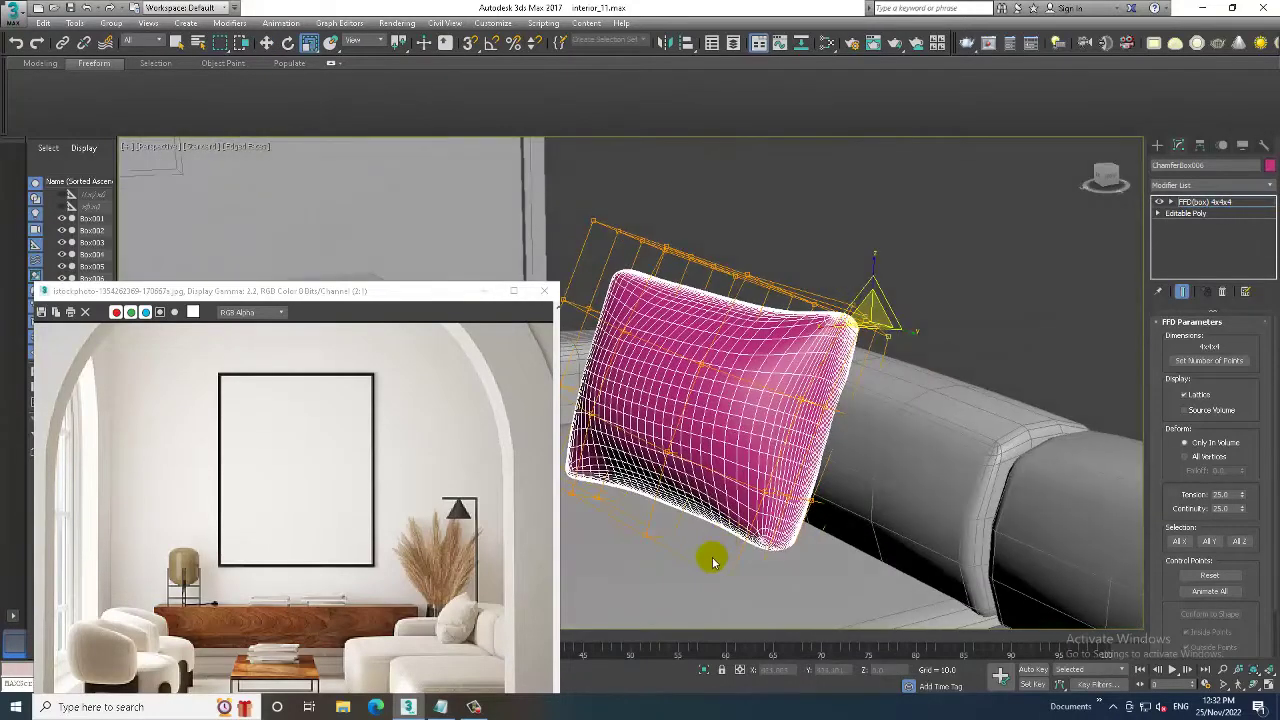
# - Select the bottom row of lattice points, then return to the FFD level and zoom out
pyautogui.moveTo(1004, 705); pyautogui.dragTo(935, 657)
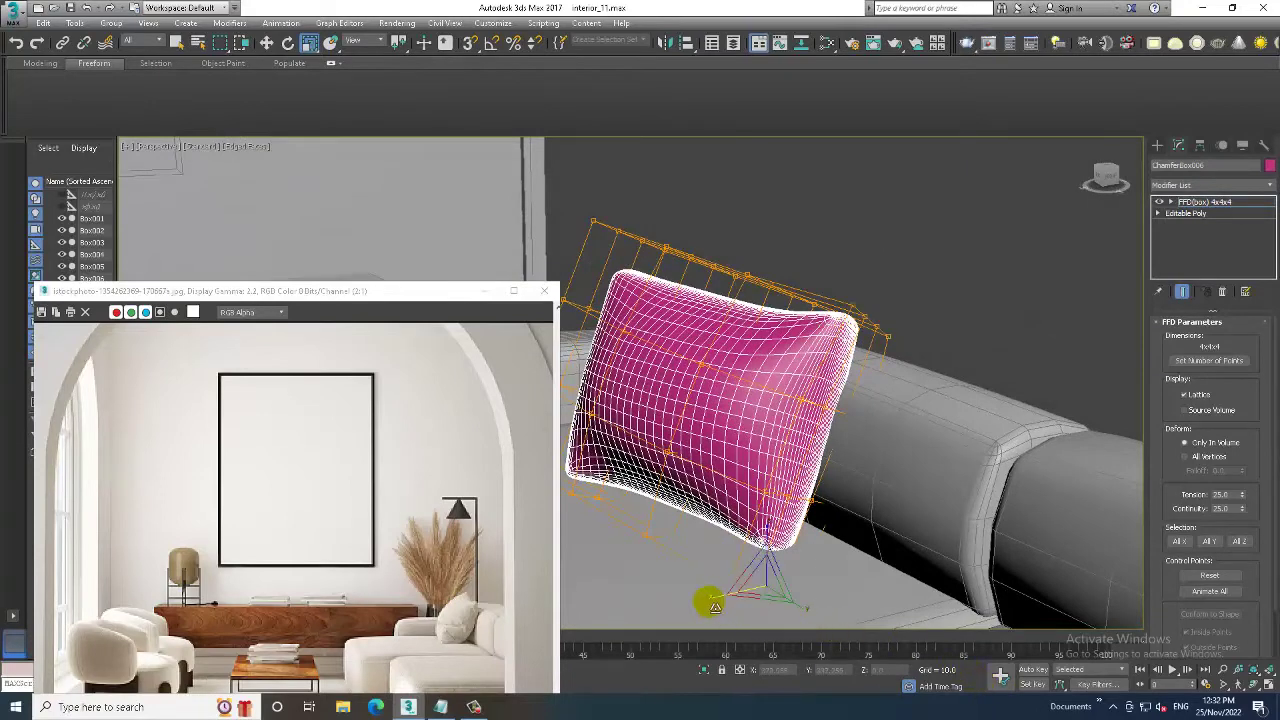
pyautogui.press('F3')
pyautogui.press('F3')
pyautogui.press('w')
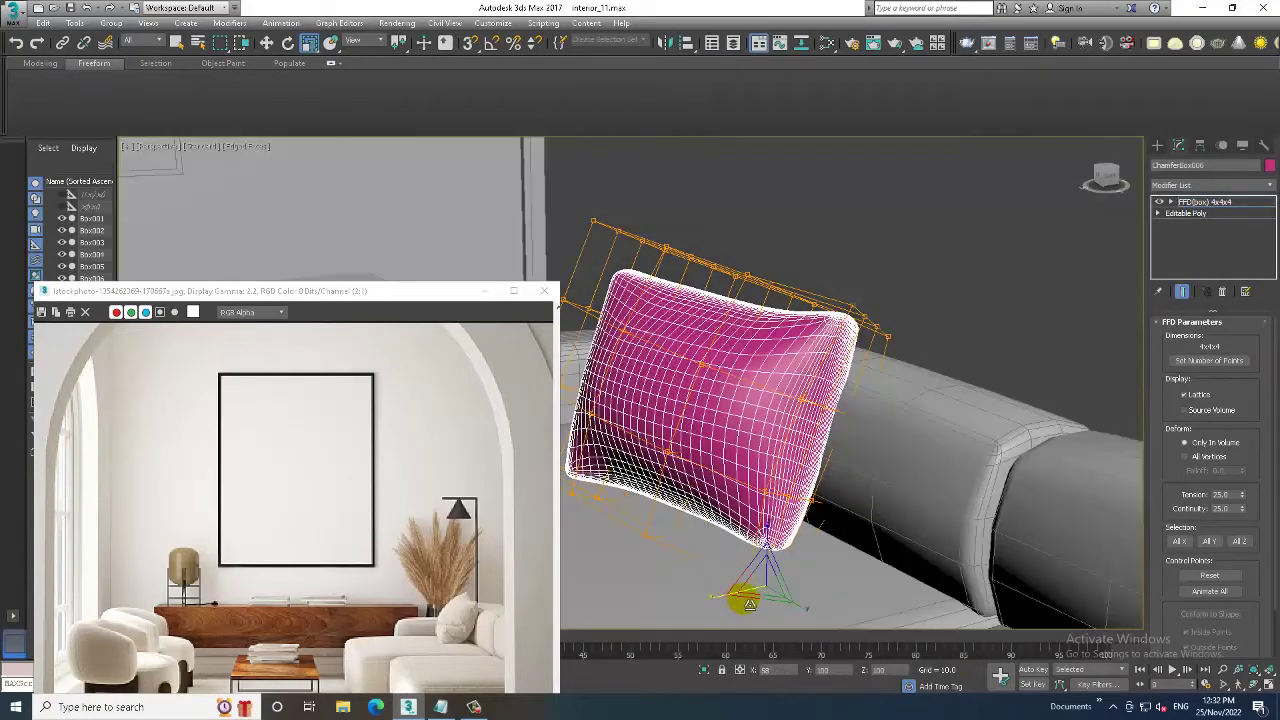
pyautogui.keyDown('alt'); pyautogui.moveTo(806, 441); pyautogui.dragTo(870, 430, button='middle'); pyautogui.keyUp('alt')
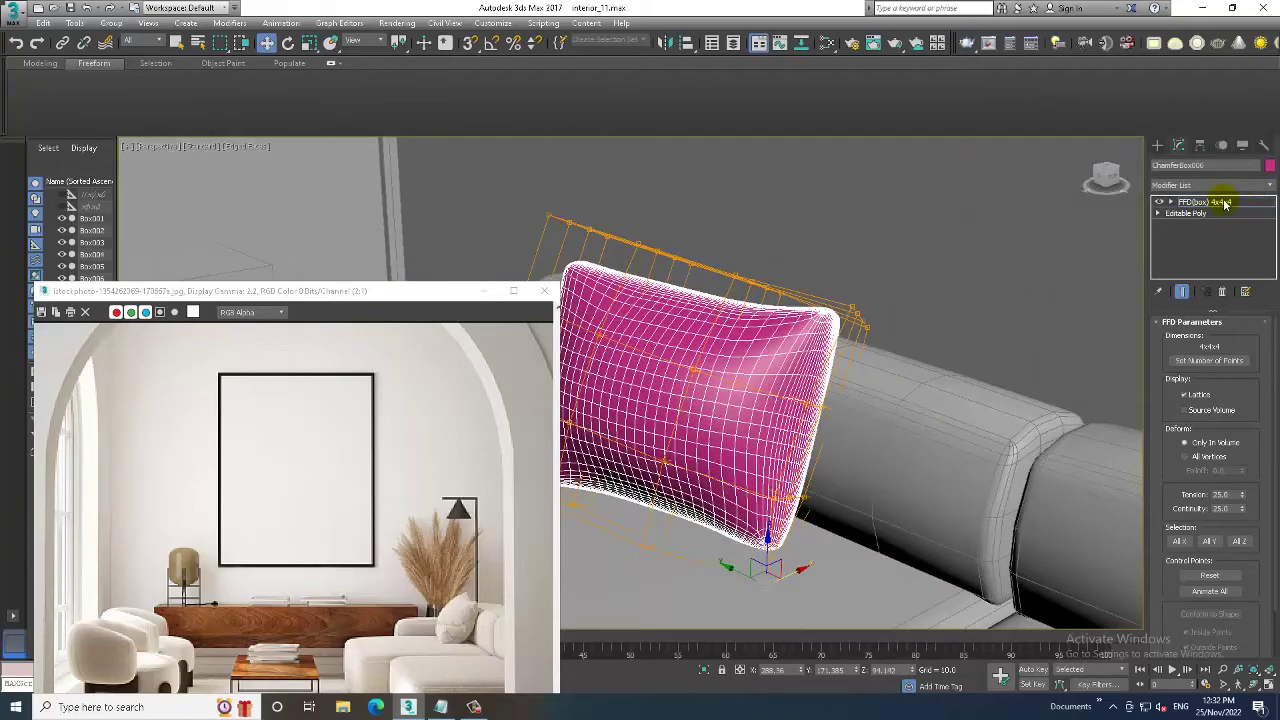
pyautogui.click(1225, 203)
pyautogui.scroll(-5, 951, 354)
pyautogui.moveTo(951, 354)
pyautogui.keyDown('alt'); pyautogui.mouseDown(button='middle')
pyautogui.moveTo(925, 328)
pyautogui.moveTo(934, 337)
pyautogui.mouseUp(button='middle'); pyautogui.keyUp('alt')
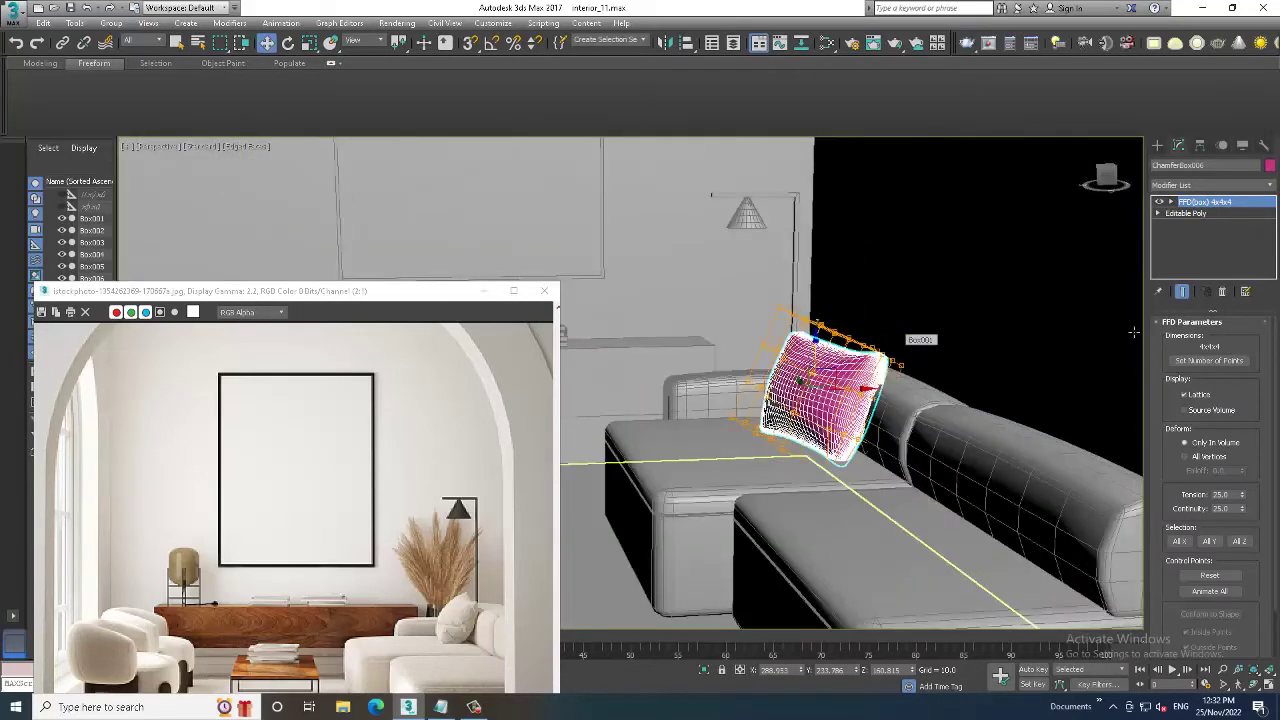
# - Collapse the FFD-shaped cushion into an Editable Poly, keeping its object colour
pyautogui.click(1268, 166)
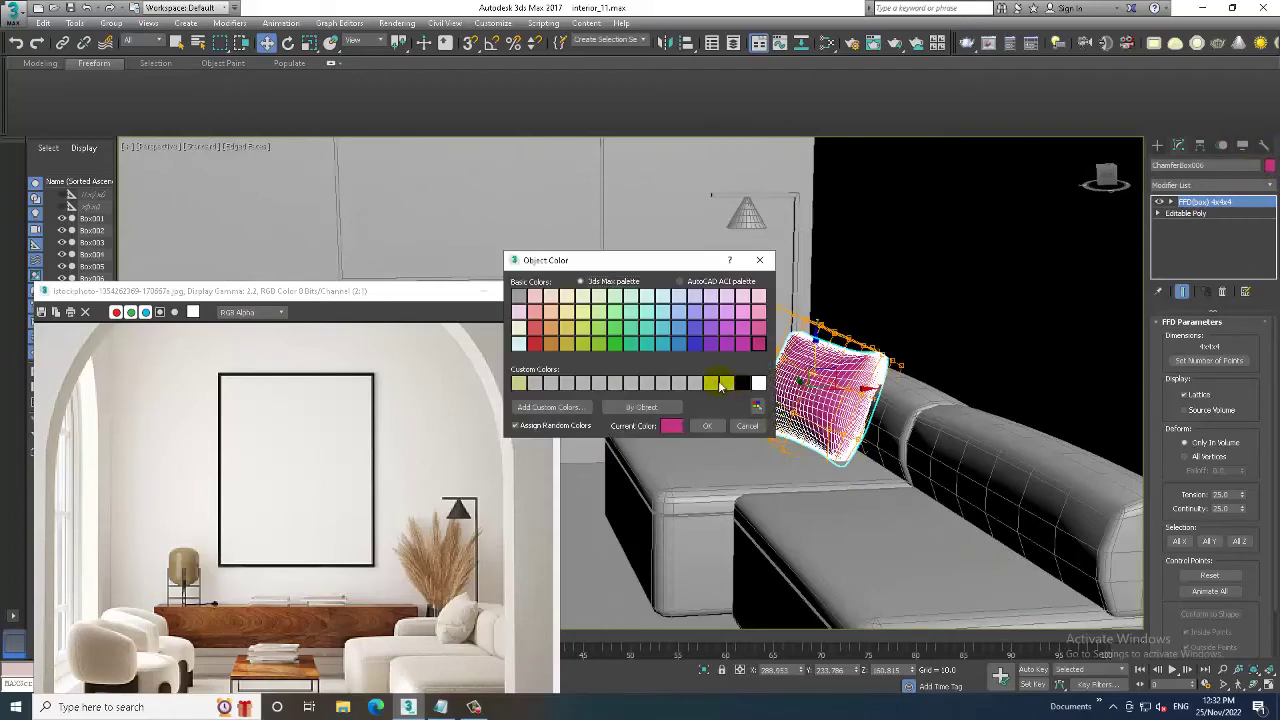
pyautogui.click(707, 426)
pyautogui.scroll(-5, 790, 440)
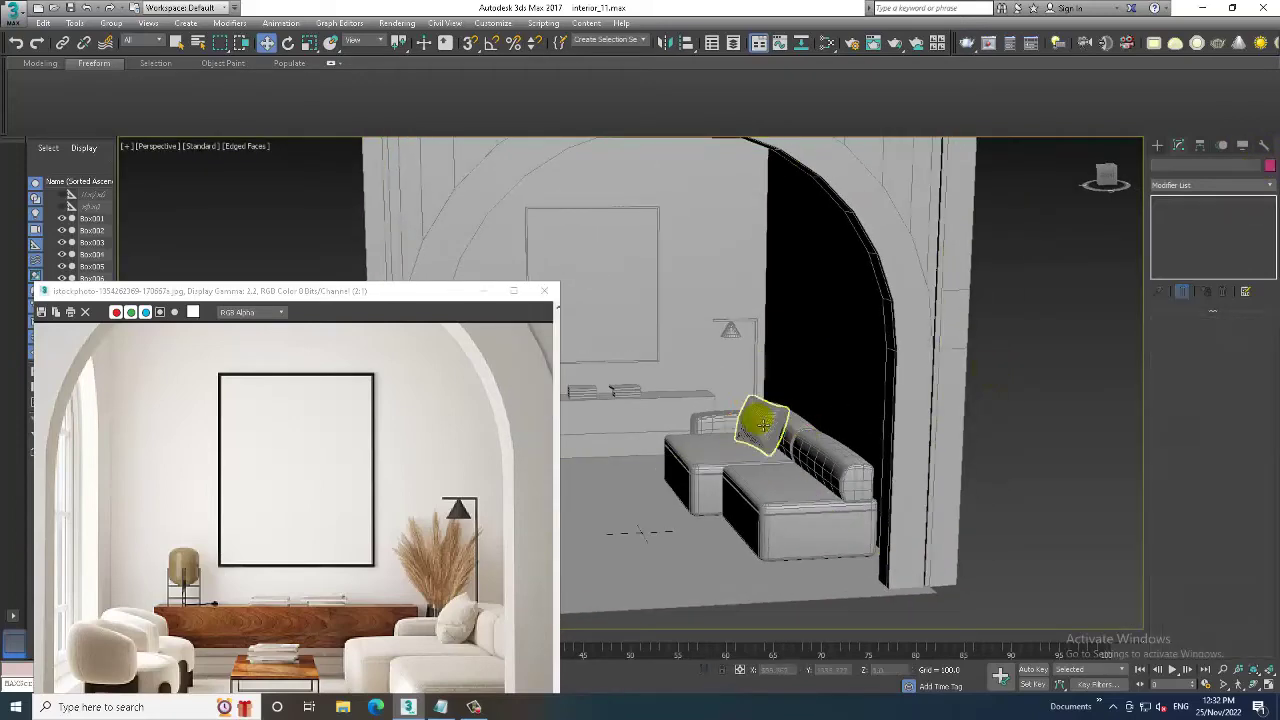
pyautogui.click(790, 438)
pyautogui.rightClick(782, 437)
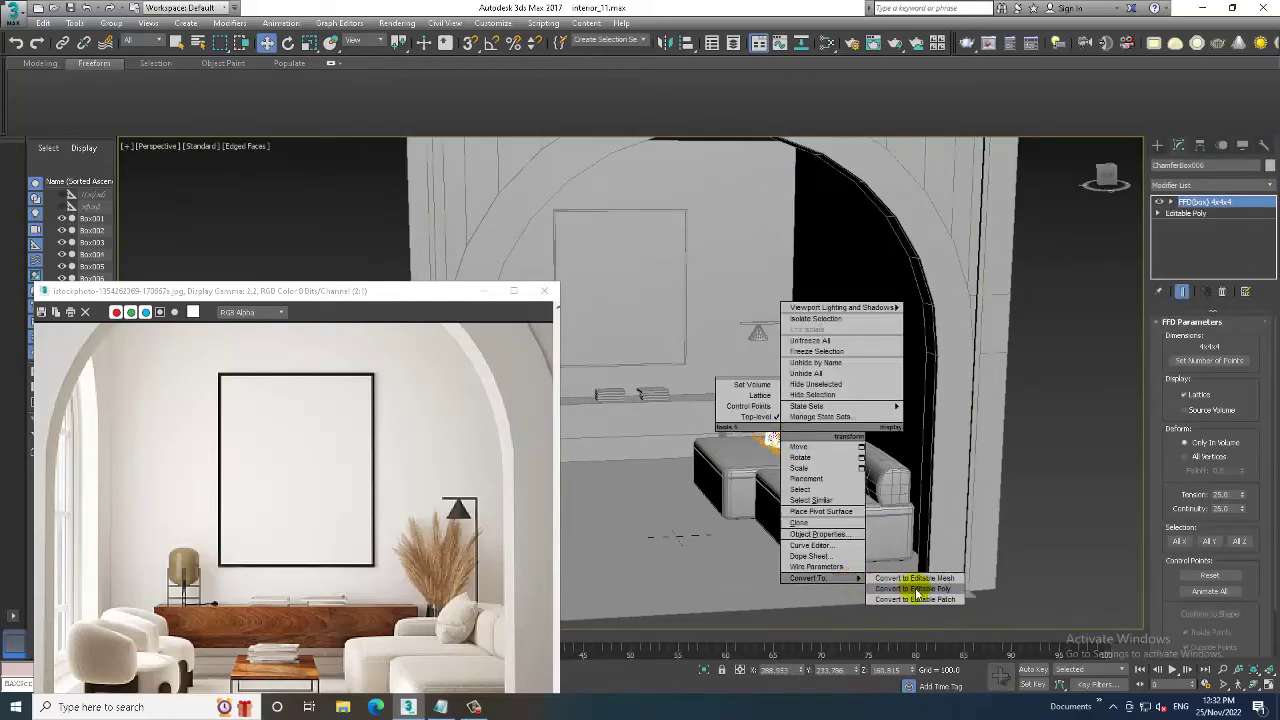
pyautogui.click(914, 590)
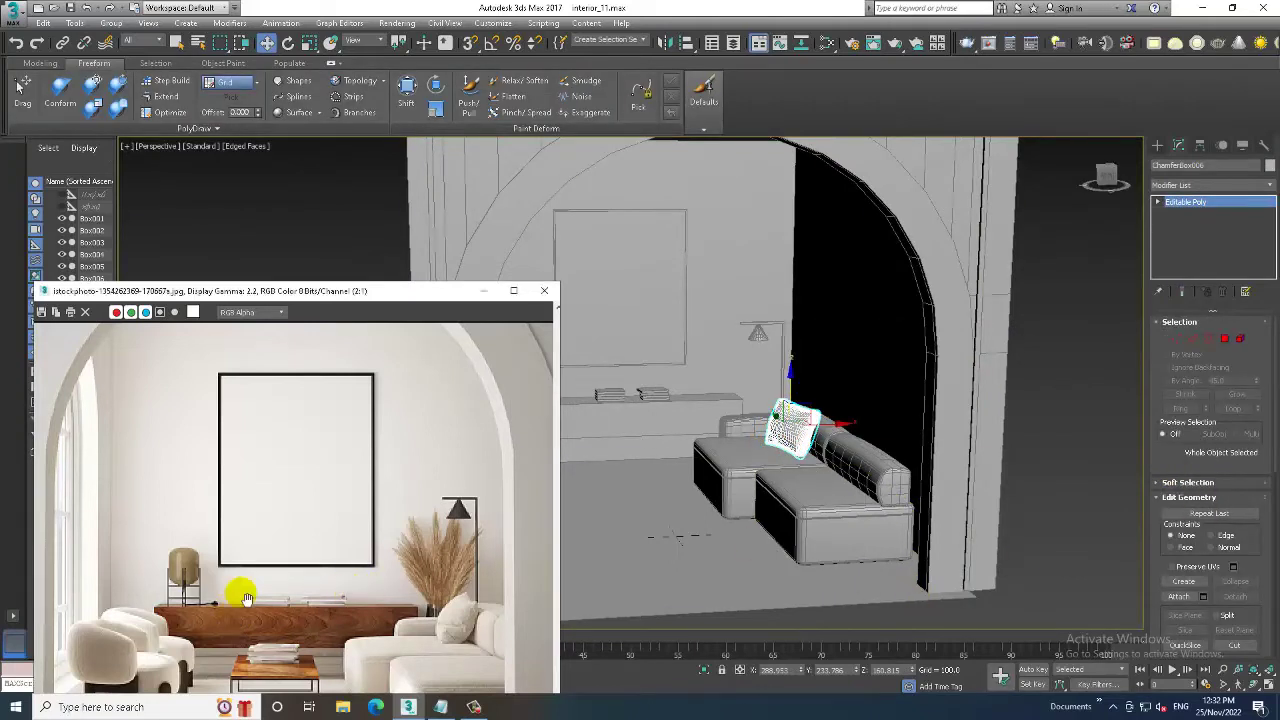
# - Zoom out to the whole arched wall, deselect the cushion, and move the reference photo window top-left
pyautogui.scroll(1, 252, 557)
pyautogui.scroll(1, 163, 600)
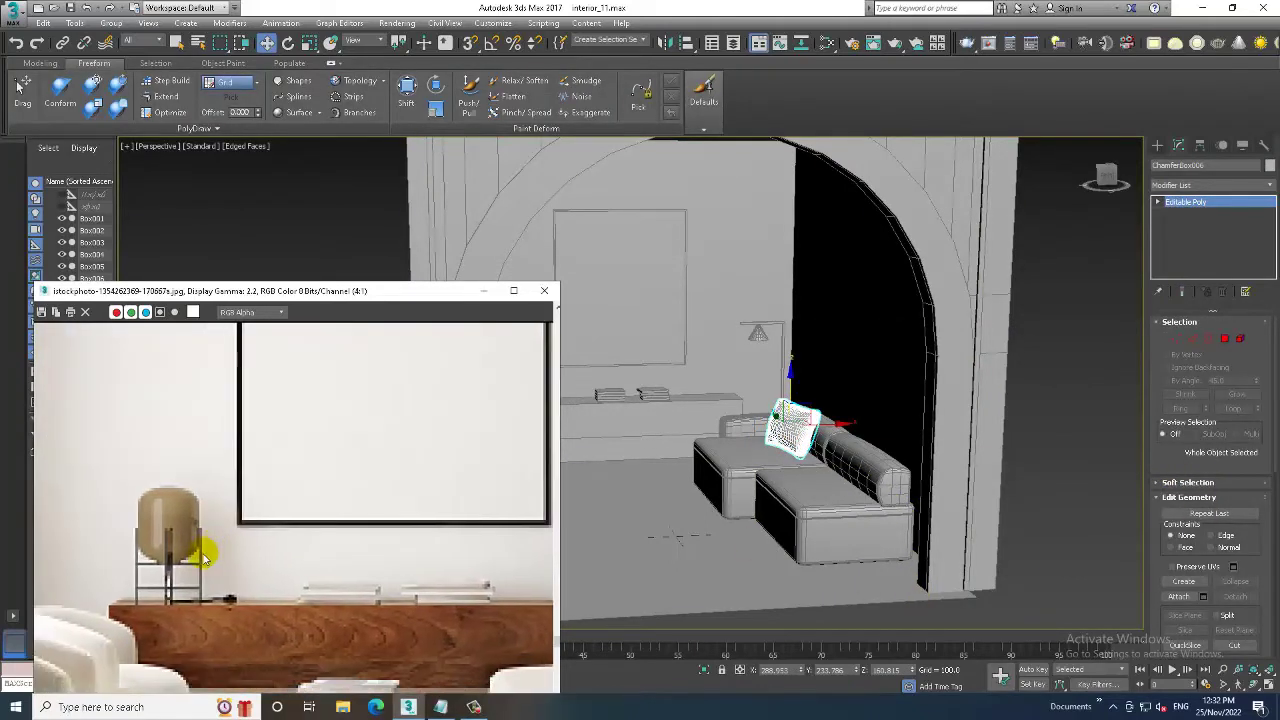
pyautogui.scroll(-1, 203, 557)
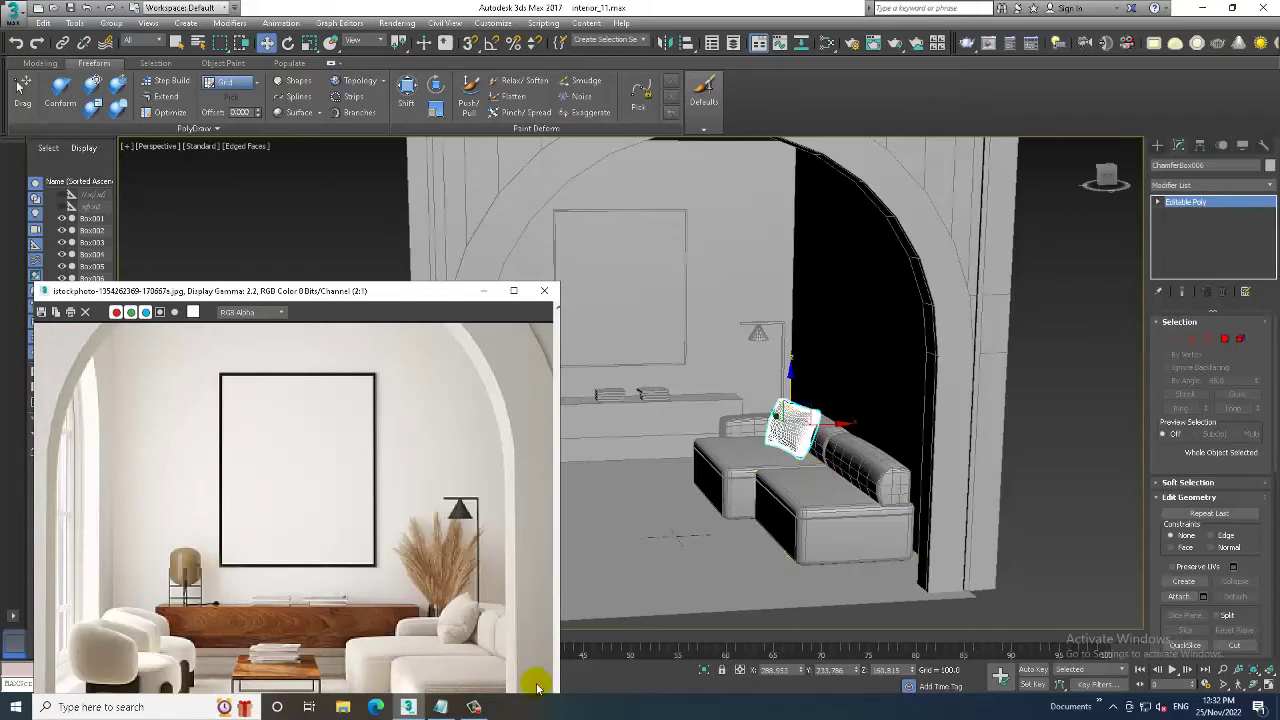
pyautogui.moveTo(780, 450)
pyautogui.mouseDown(button='middle')
pyautogui.moveTo(813, 428)
pyautogui.moveTo(820, 443)
pyautogui.mouseUp(button='middle')
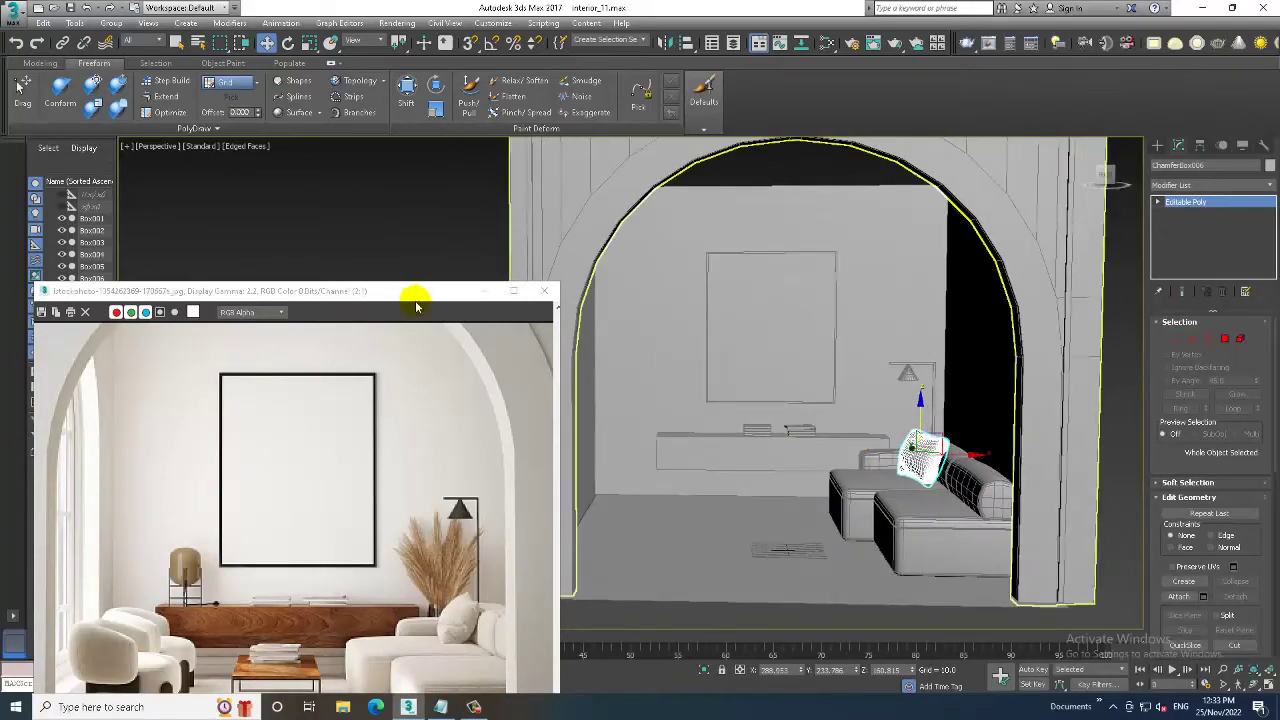
pyautogui.moveTo(857, 323)
pyautogui.keyDown('ctrl'); pyautogui.keyDown('alt'); pyautogui.mouseDown(button='middle')
pyautogui.moveTo(849, 366)
pyautogui.moveTo(1051, 379)
pyautogui.mouseUp(button='middle'); pyautogui.keyUp('alt'); pyautogui.keyUp('ctrl')
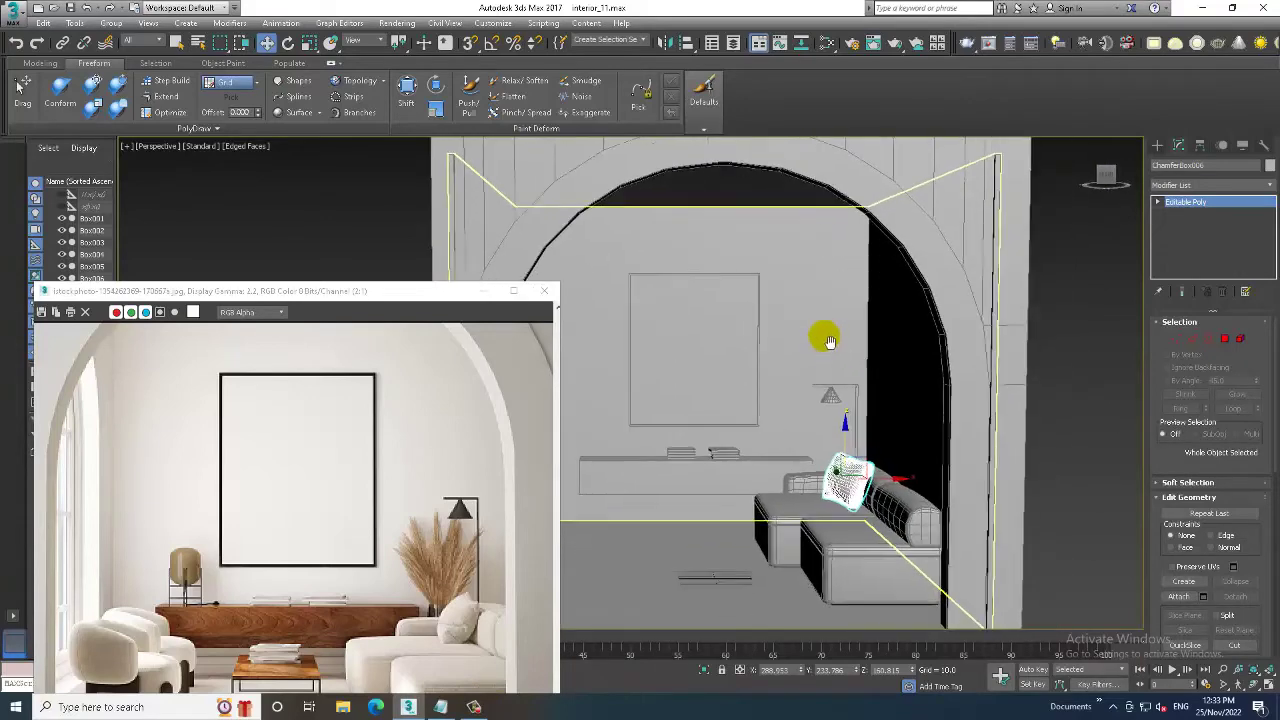
pyautogui.click(1051, 379)
pyautogui.moveTo(362, 298); pyautogui.dragTo(250, 126)
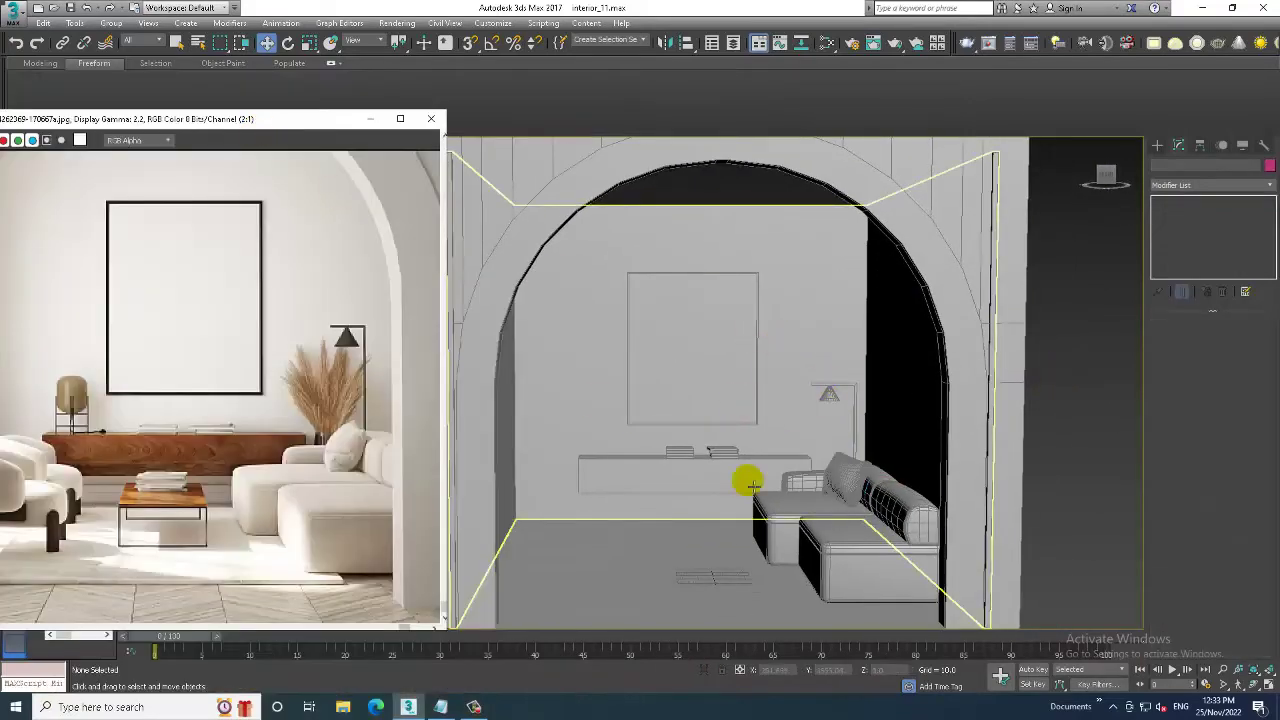
# - Add 'g' and 'Continue to Next Part' to the Notepad notes, then minimise Notepad
pyautogui.click(441, 707)
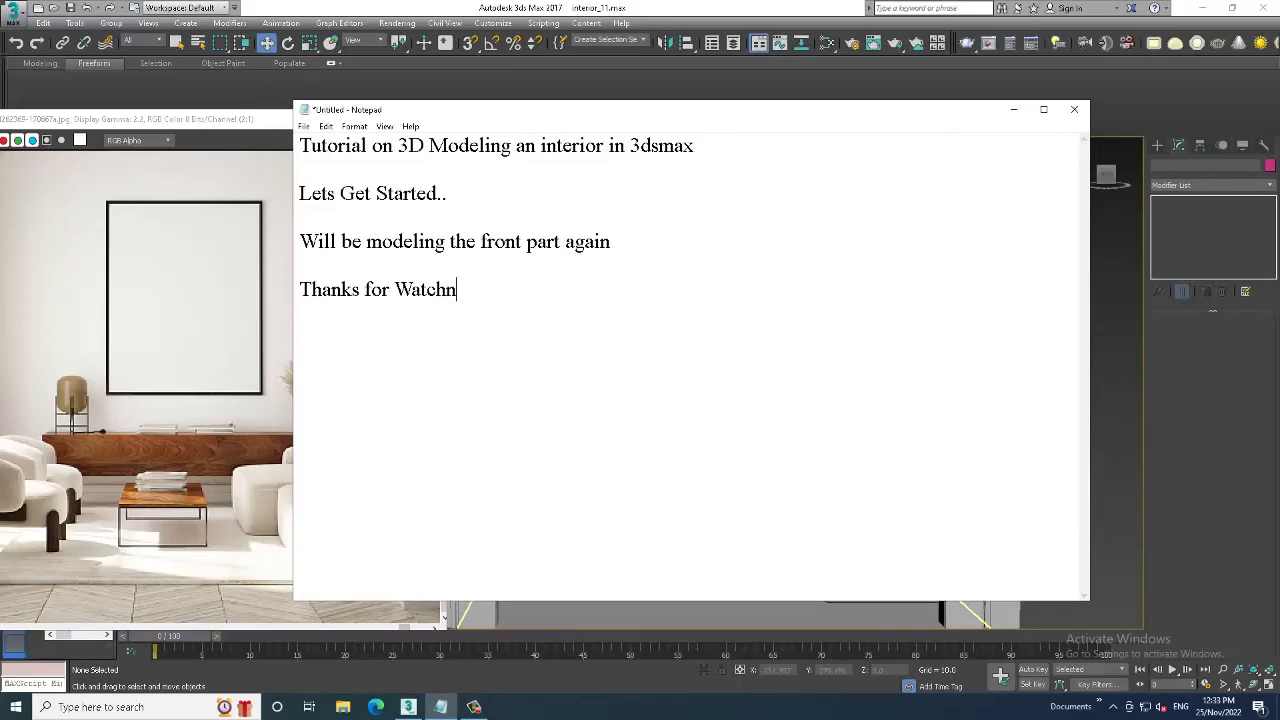
pyautogui.write('g  ')
pyautogui.write('Cont')
pyautogui.write('inue')
pyautogui.write(' to Ne')
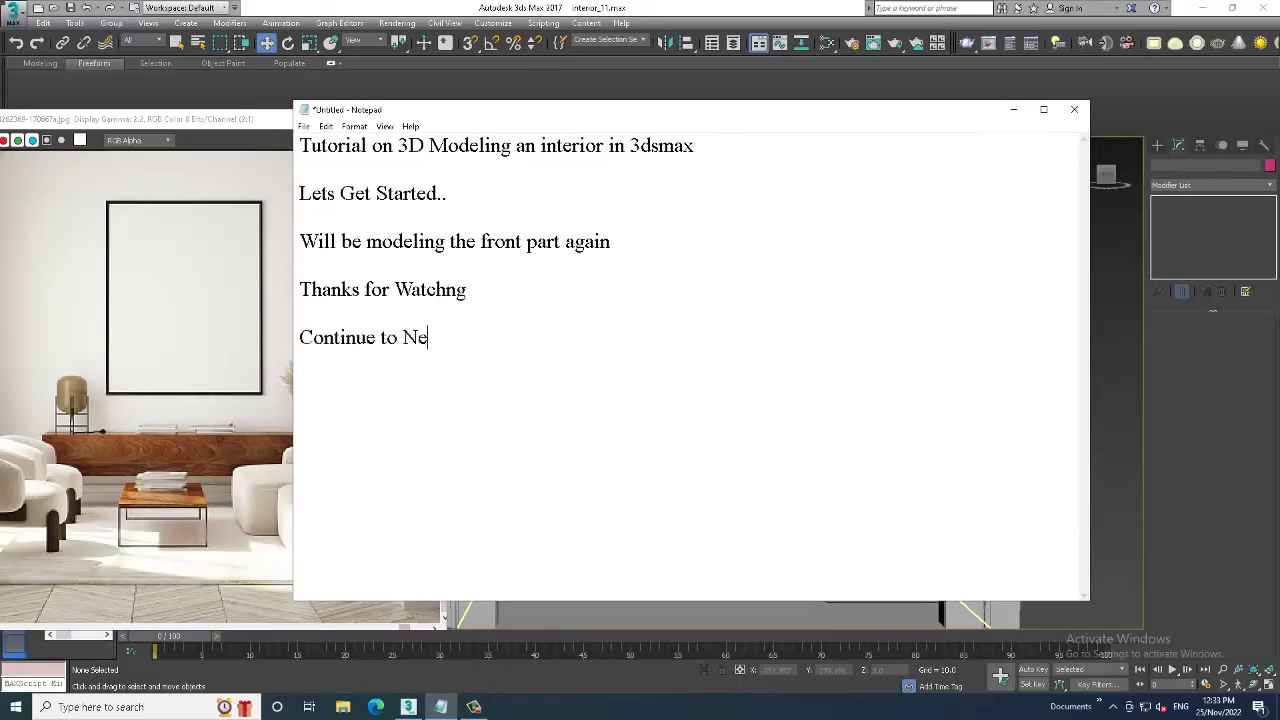
pyautogui.write('xt Part')
pyautogui.click(1015, 111)
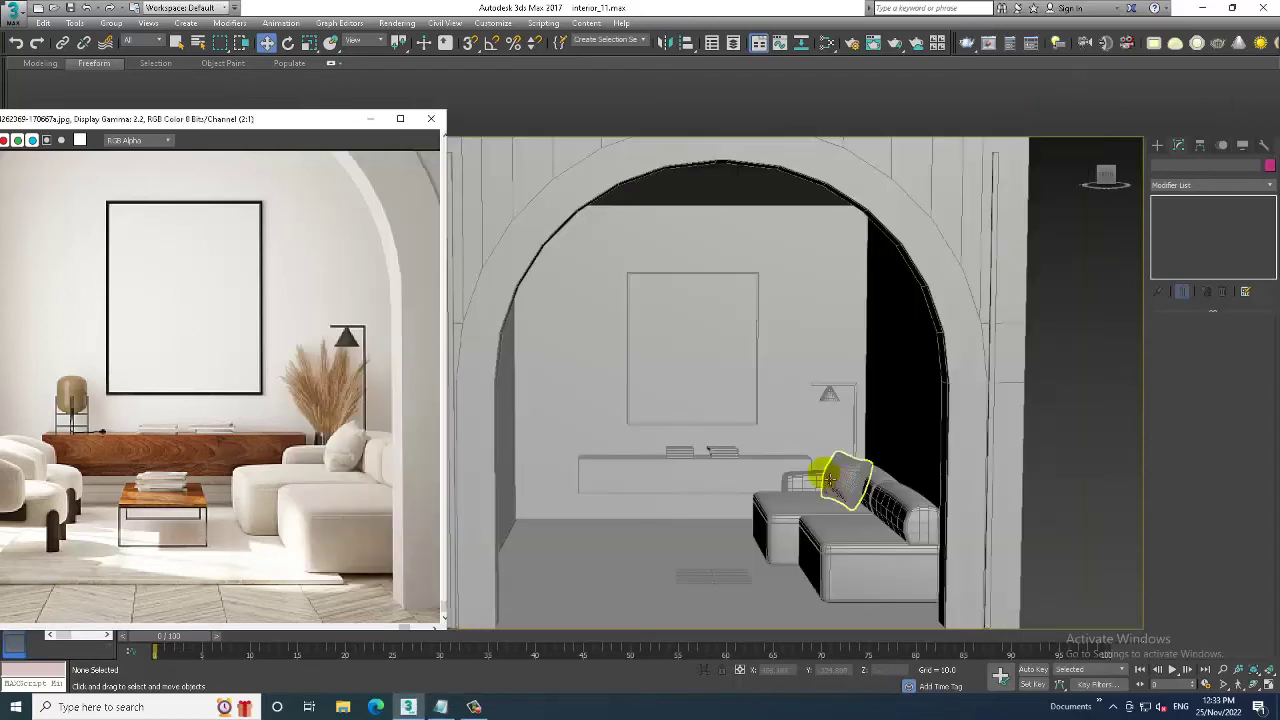